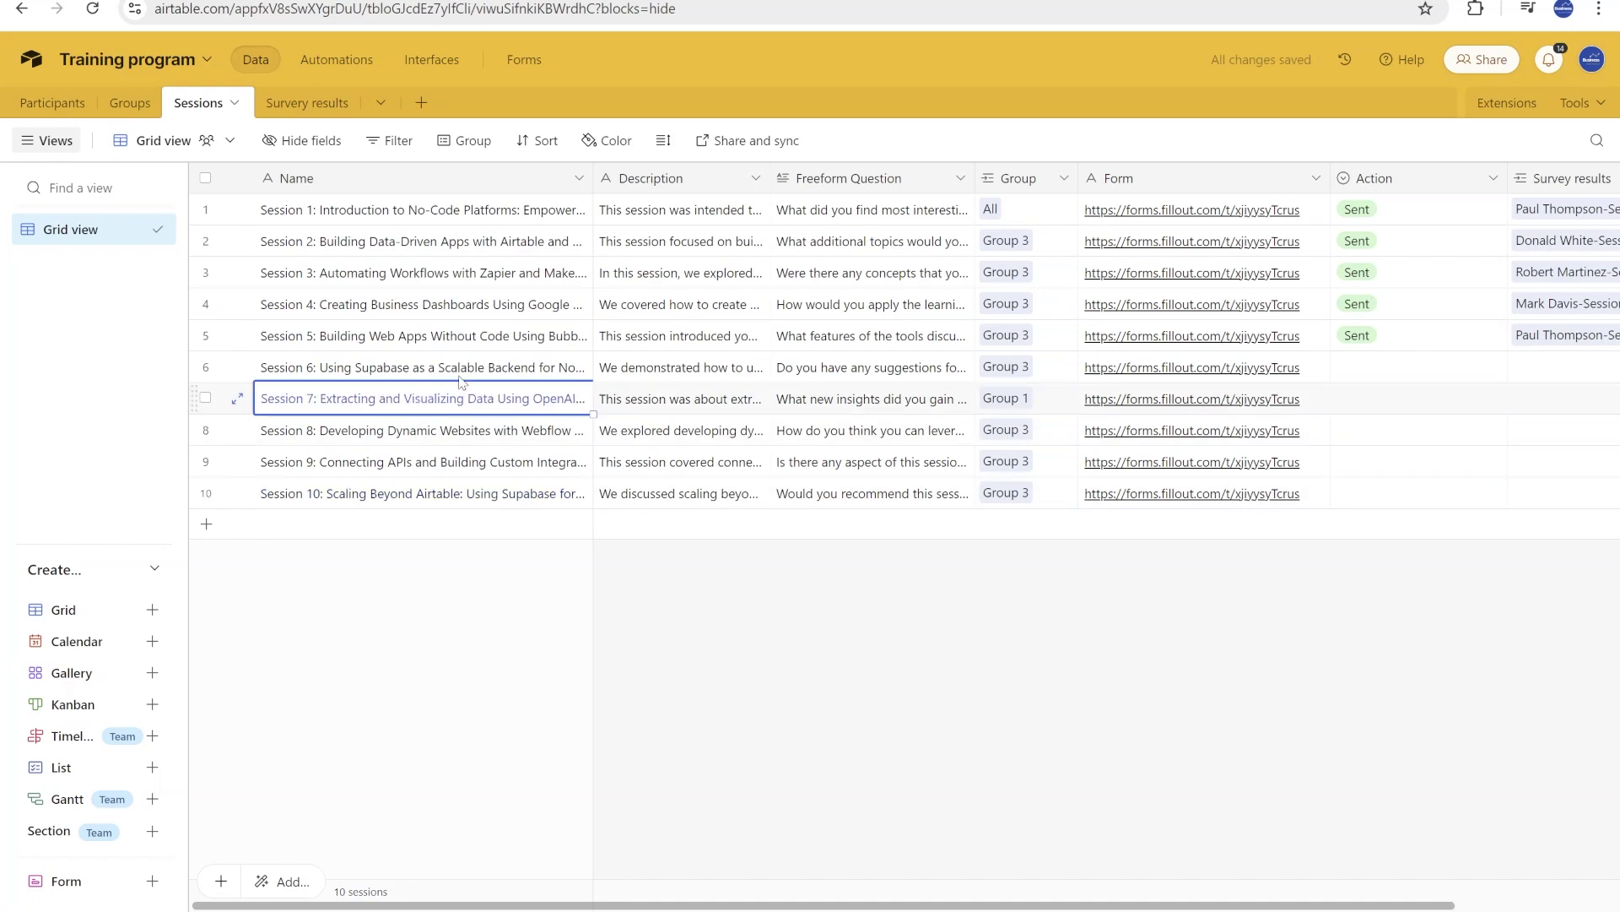
- Review the Participants and Sessions tables, selecting the Action cells for Sessions 6 and 8
key(Return)
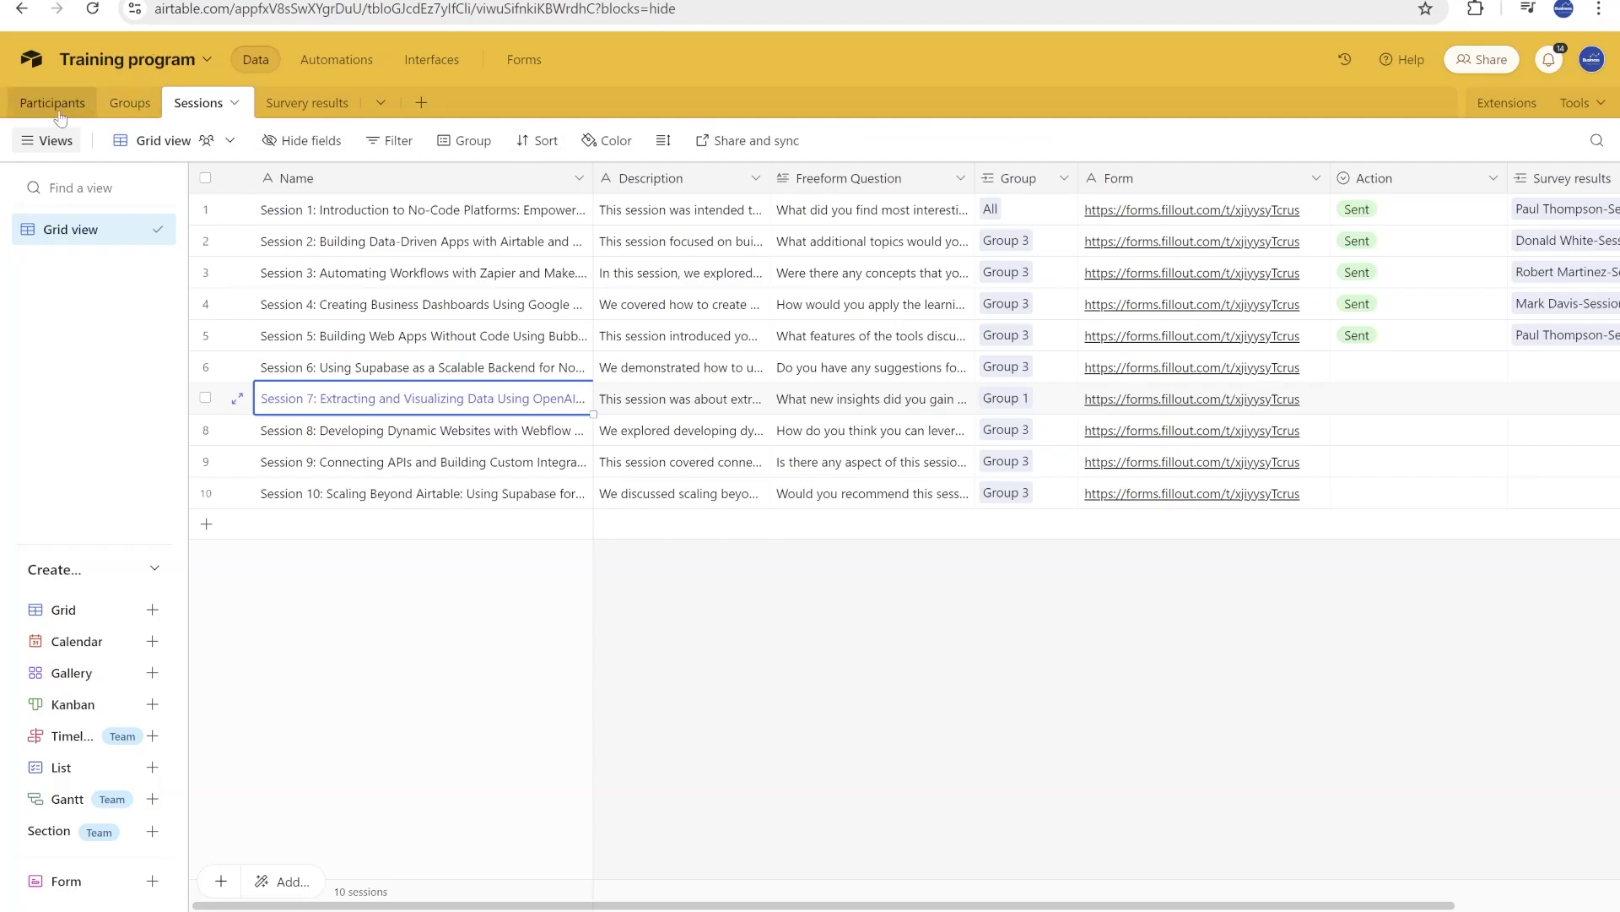
click(56, 109)
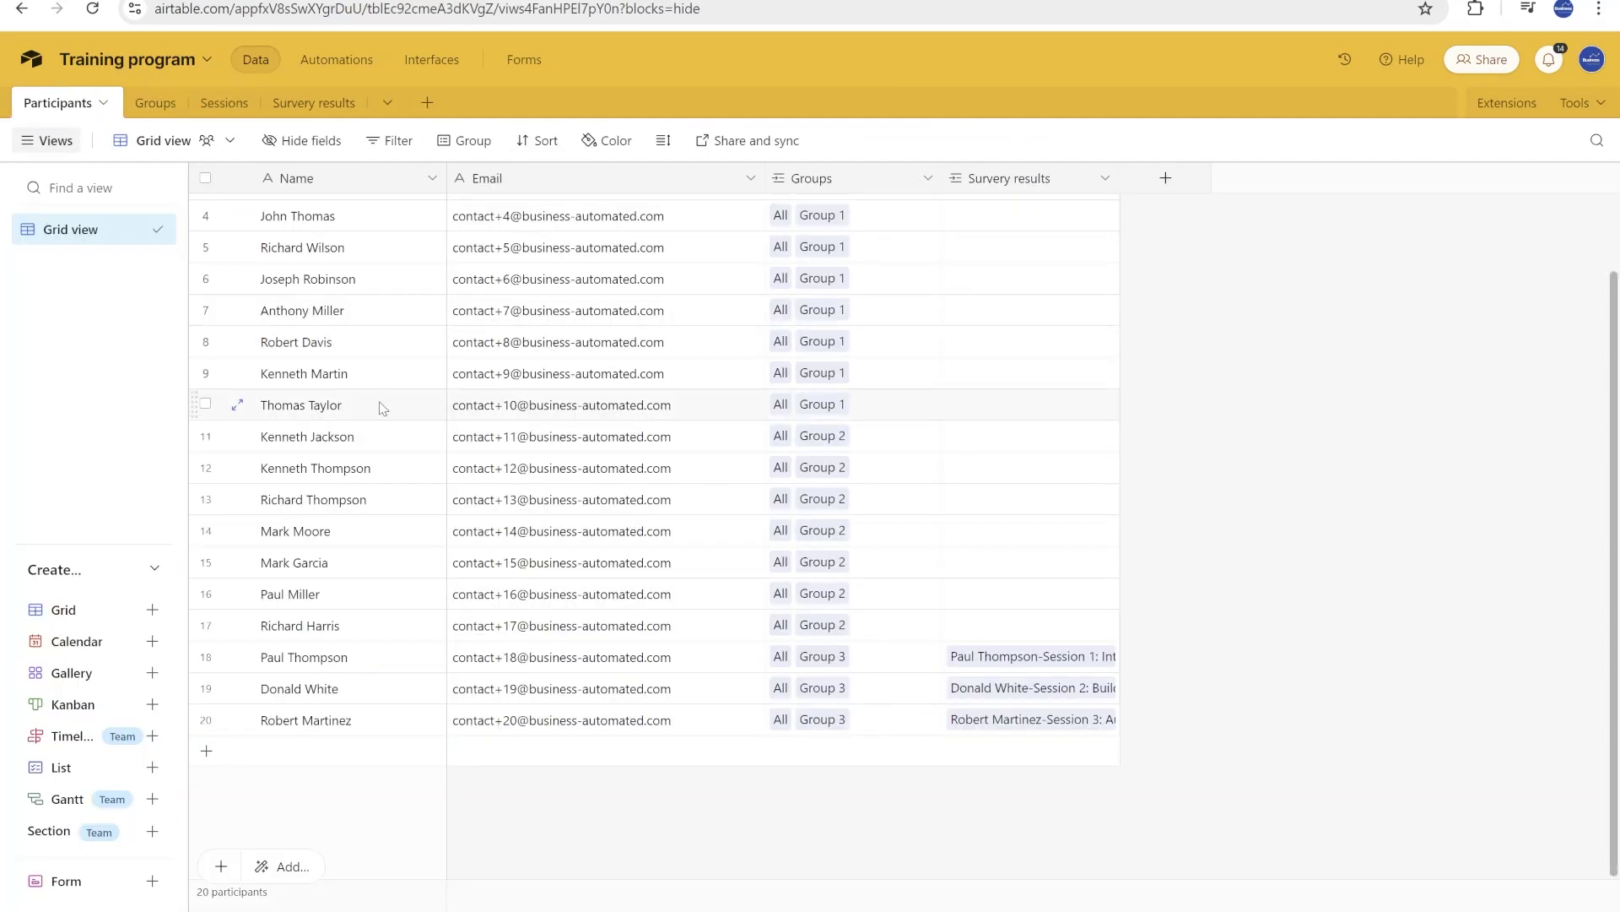
click(227, 105)
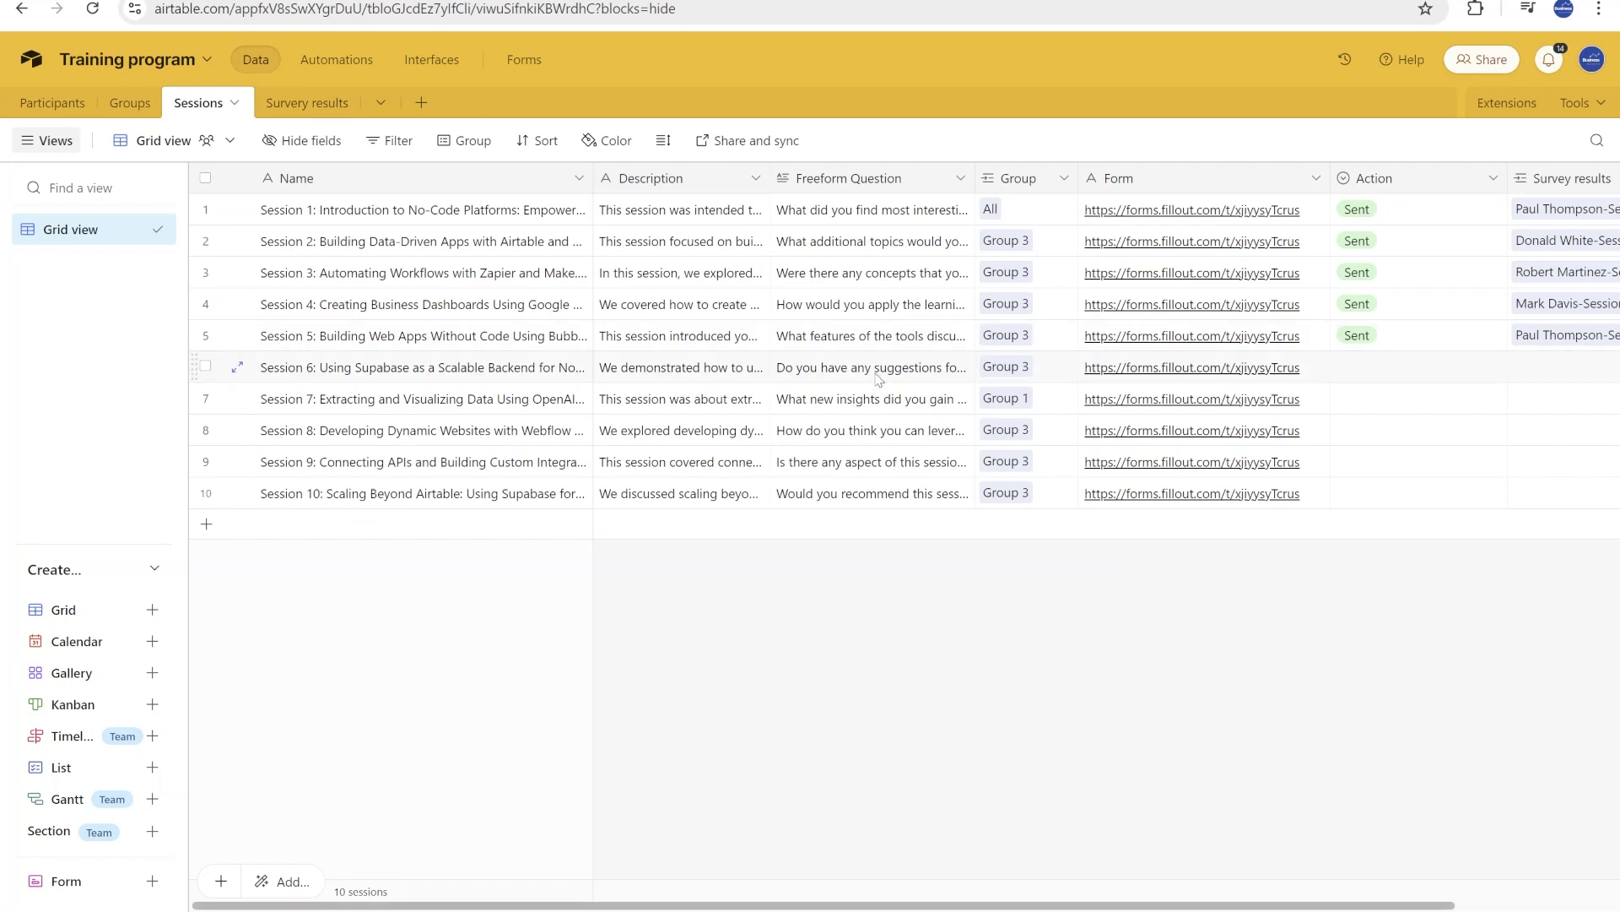
click(1376, 367)
click(1374, 428)
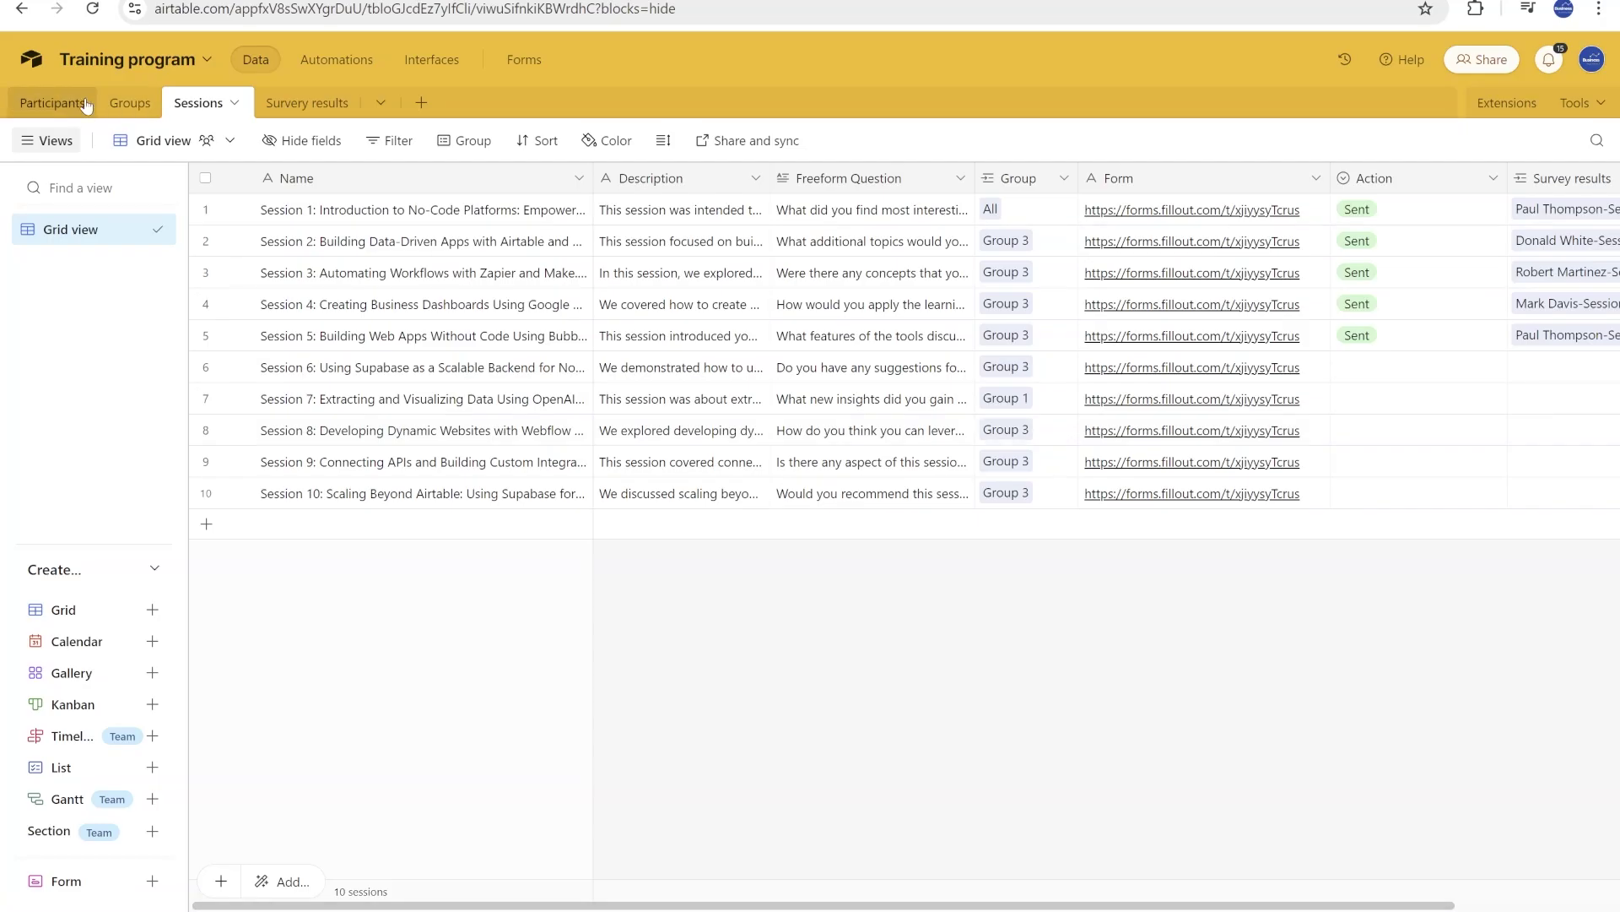
- Tour the Participants, Groups, Sessions and Survery results tables, then view the survey-sending automation
click(55, 103)
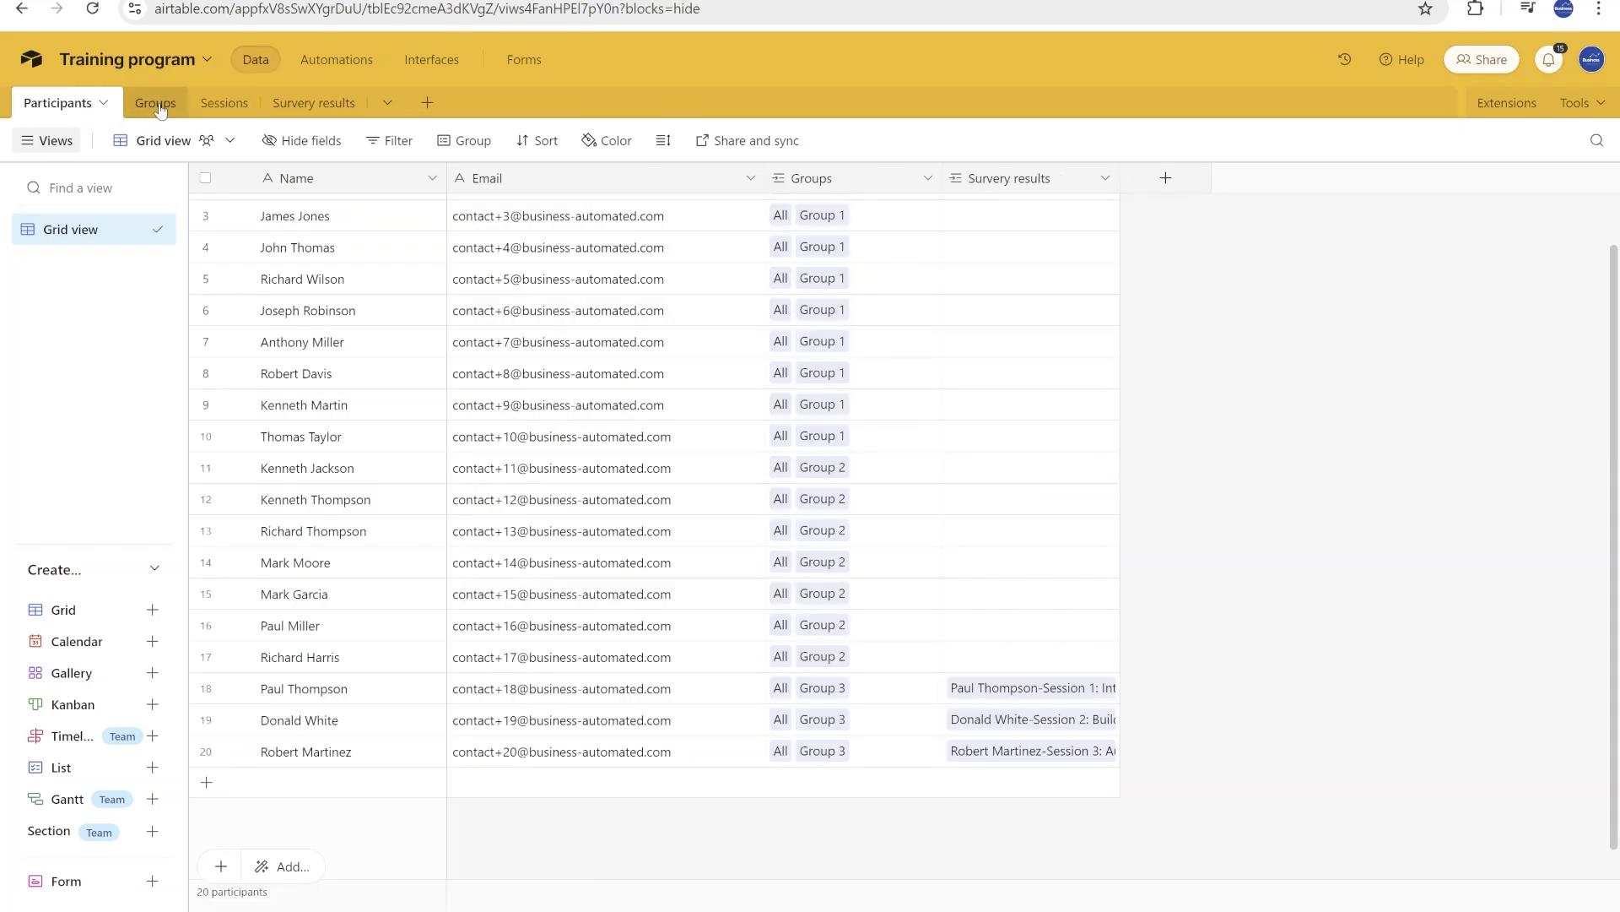
click(156, 103)
click(224, 103)
click(313, 102)
click(336, 59)
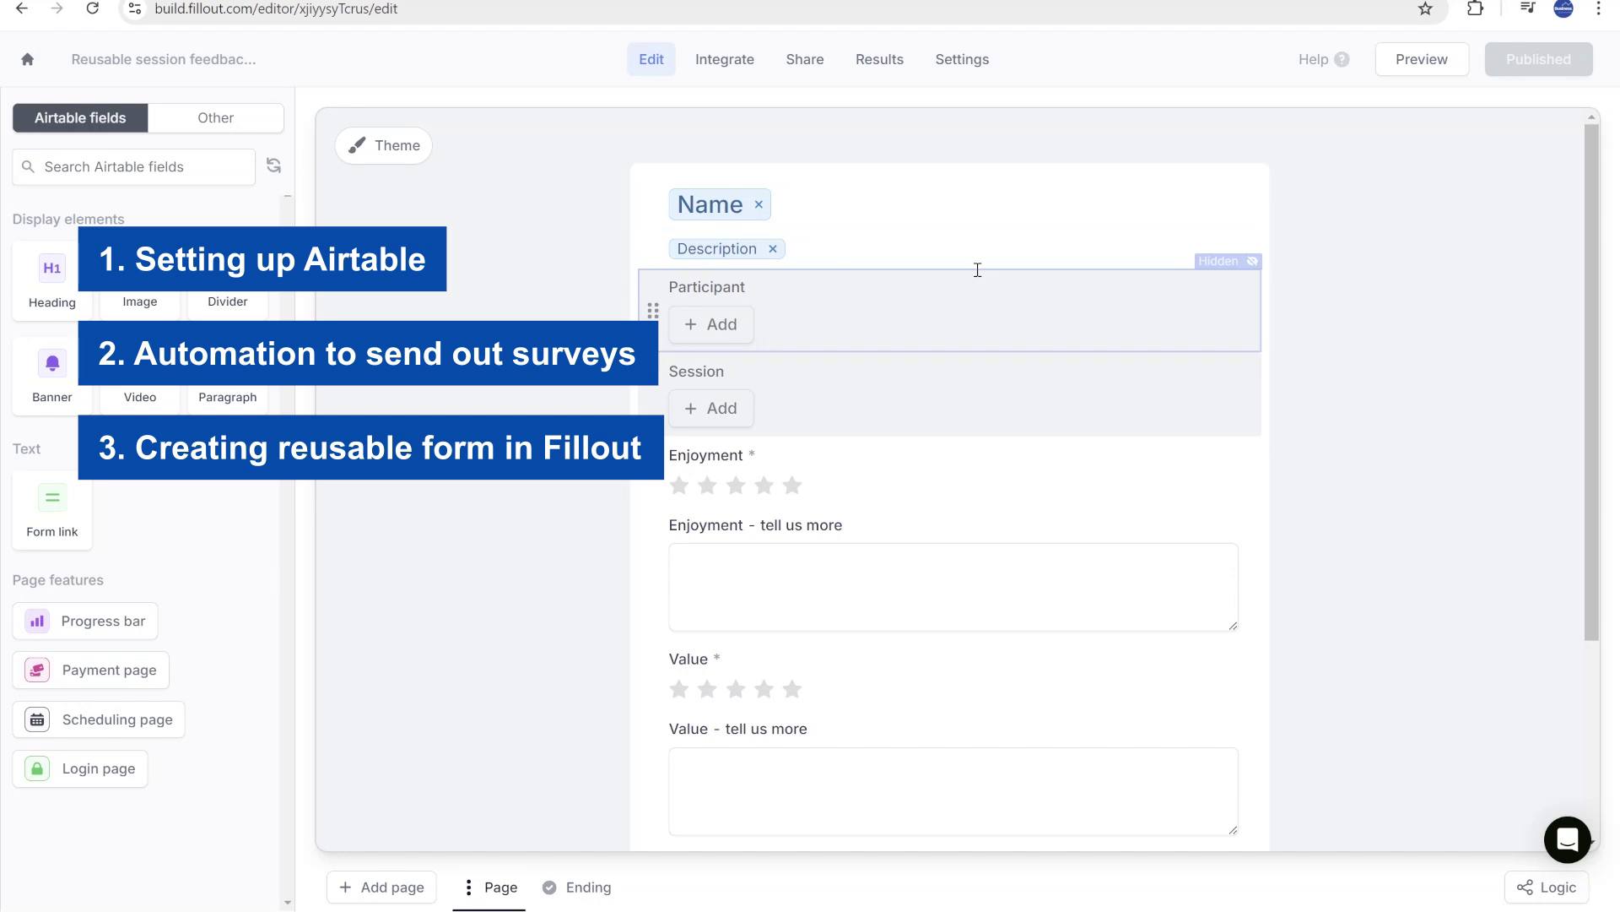
scroll(1070, 622, down, 3)
scroll(1070, 622, up, 3)
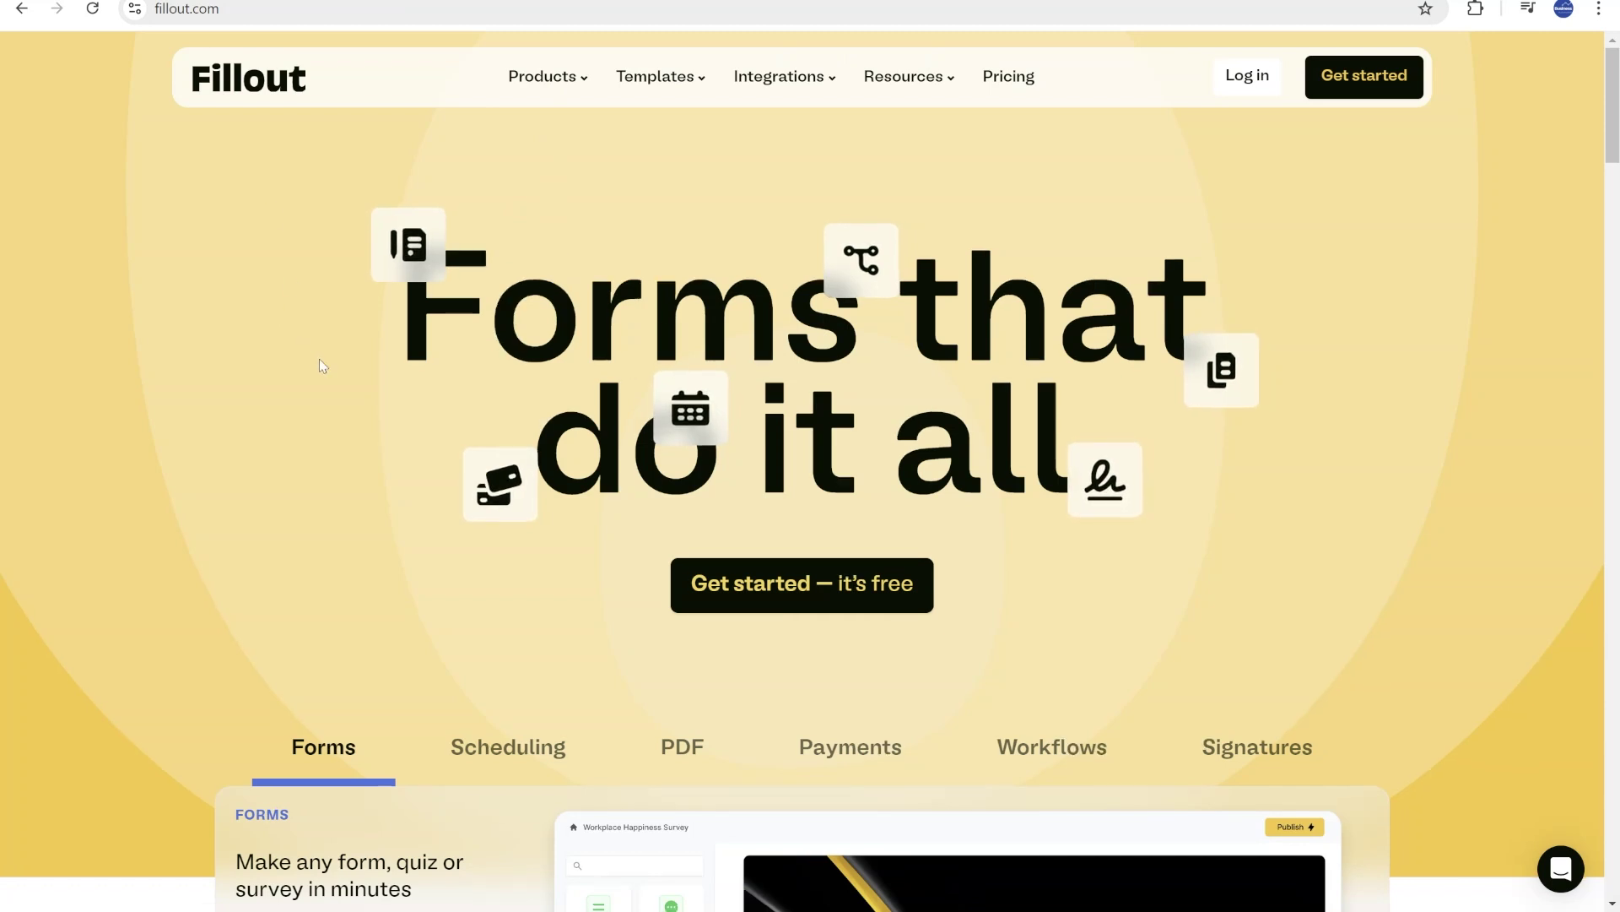
scroll(853, 611, down, 6)
scroll(828, 609, up, 6)
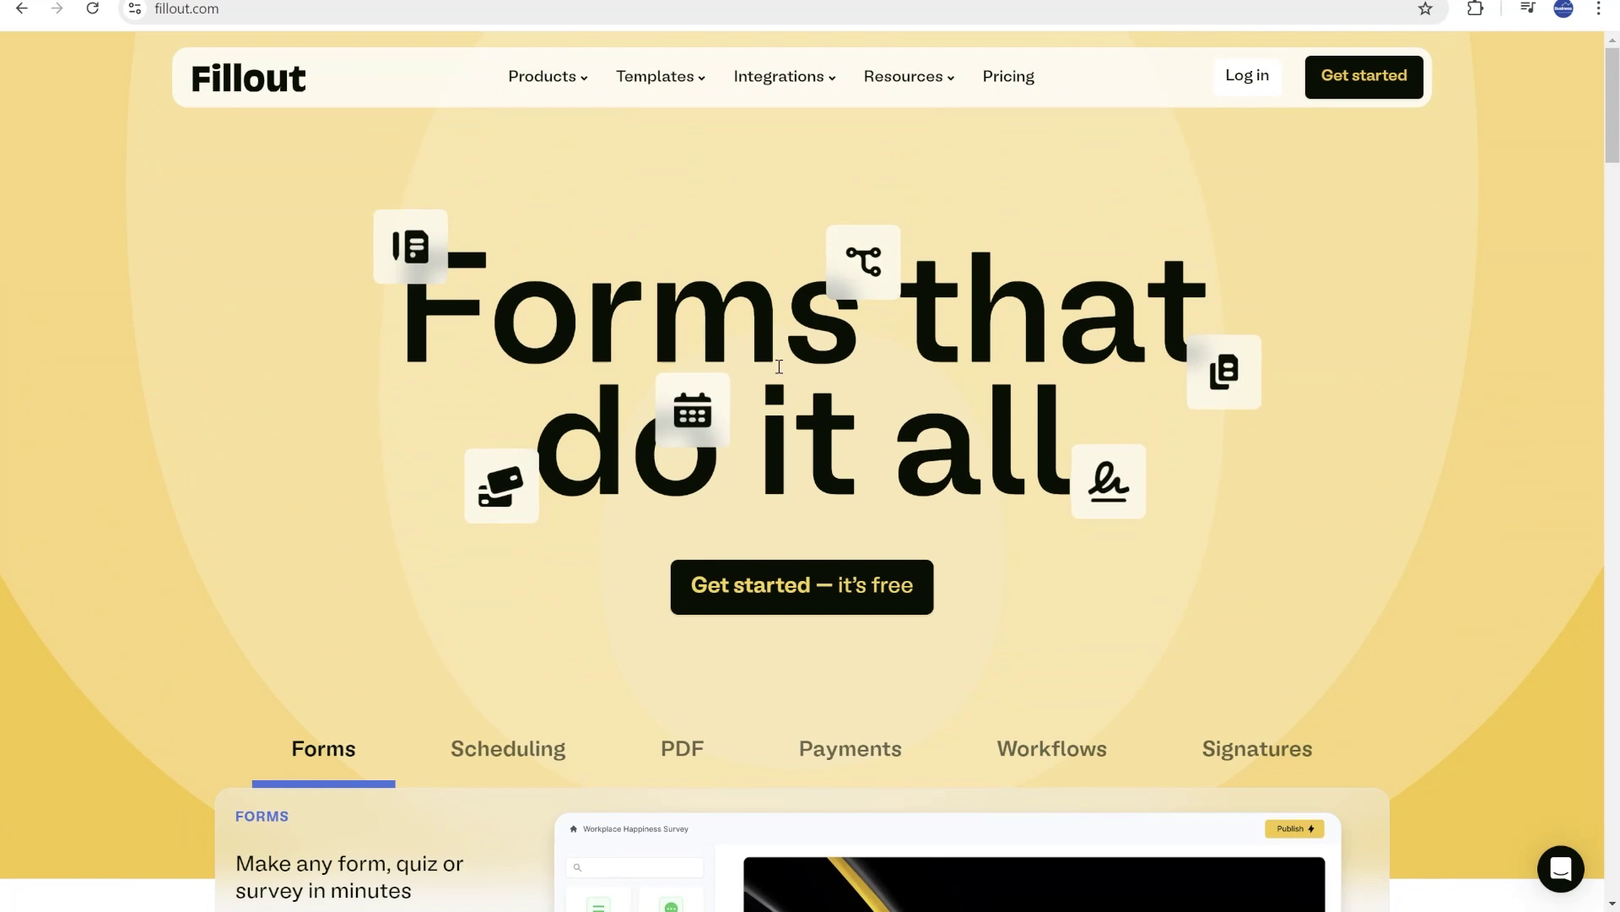
scroll(777, 399, down, 15)
scroll(812, 464, down, 9)
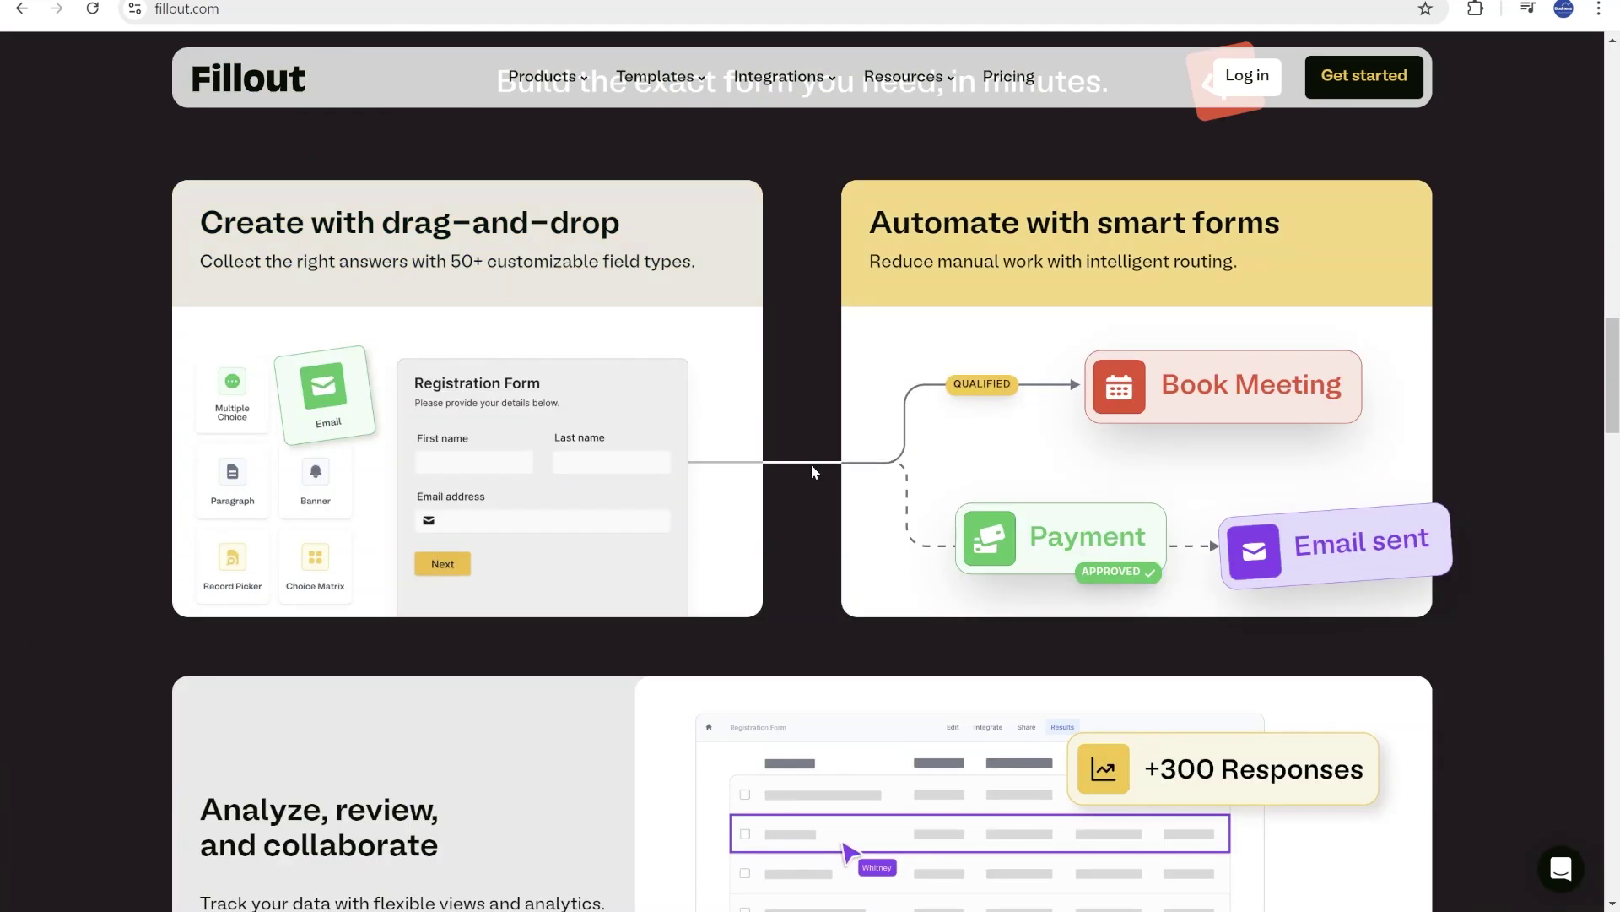
scroll(841, 498, down, 4)
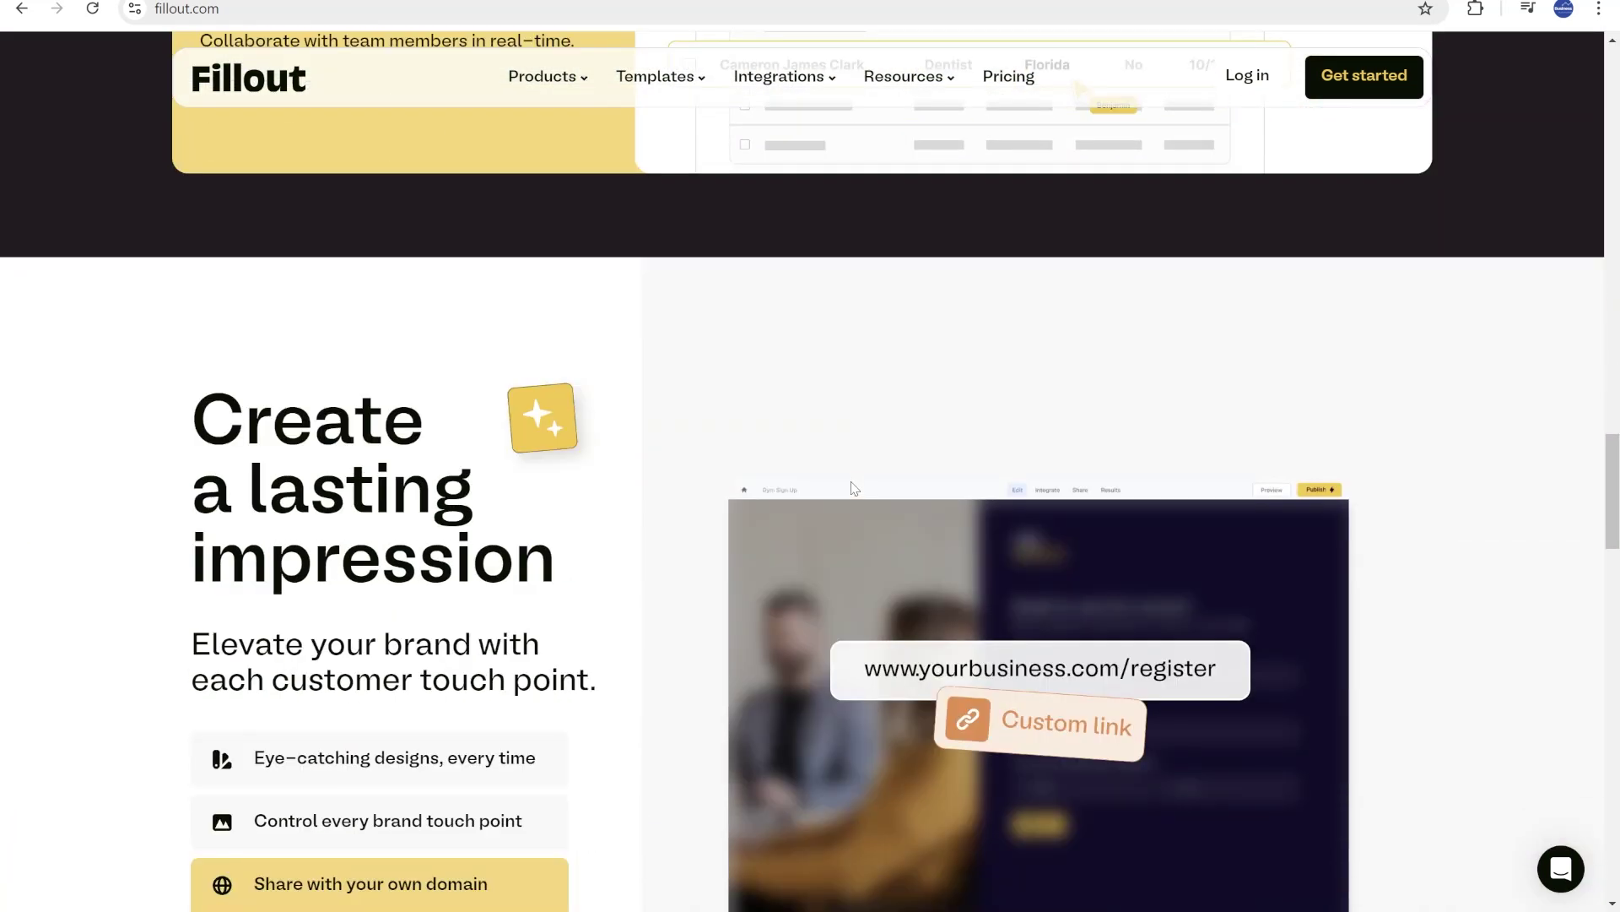
scroll(557, 515, down, 10)
scroll(565, 524, up, 20)
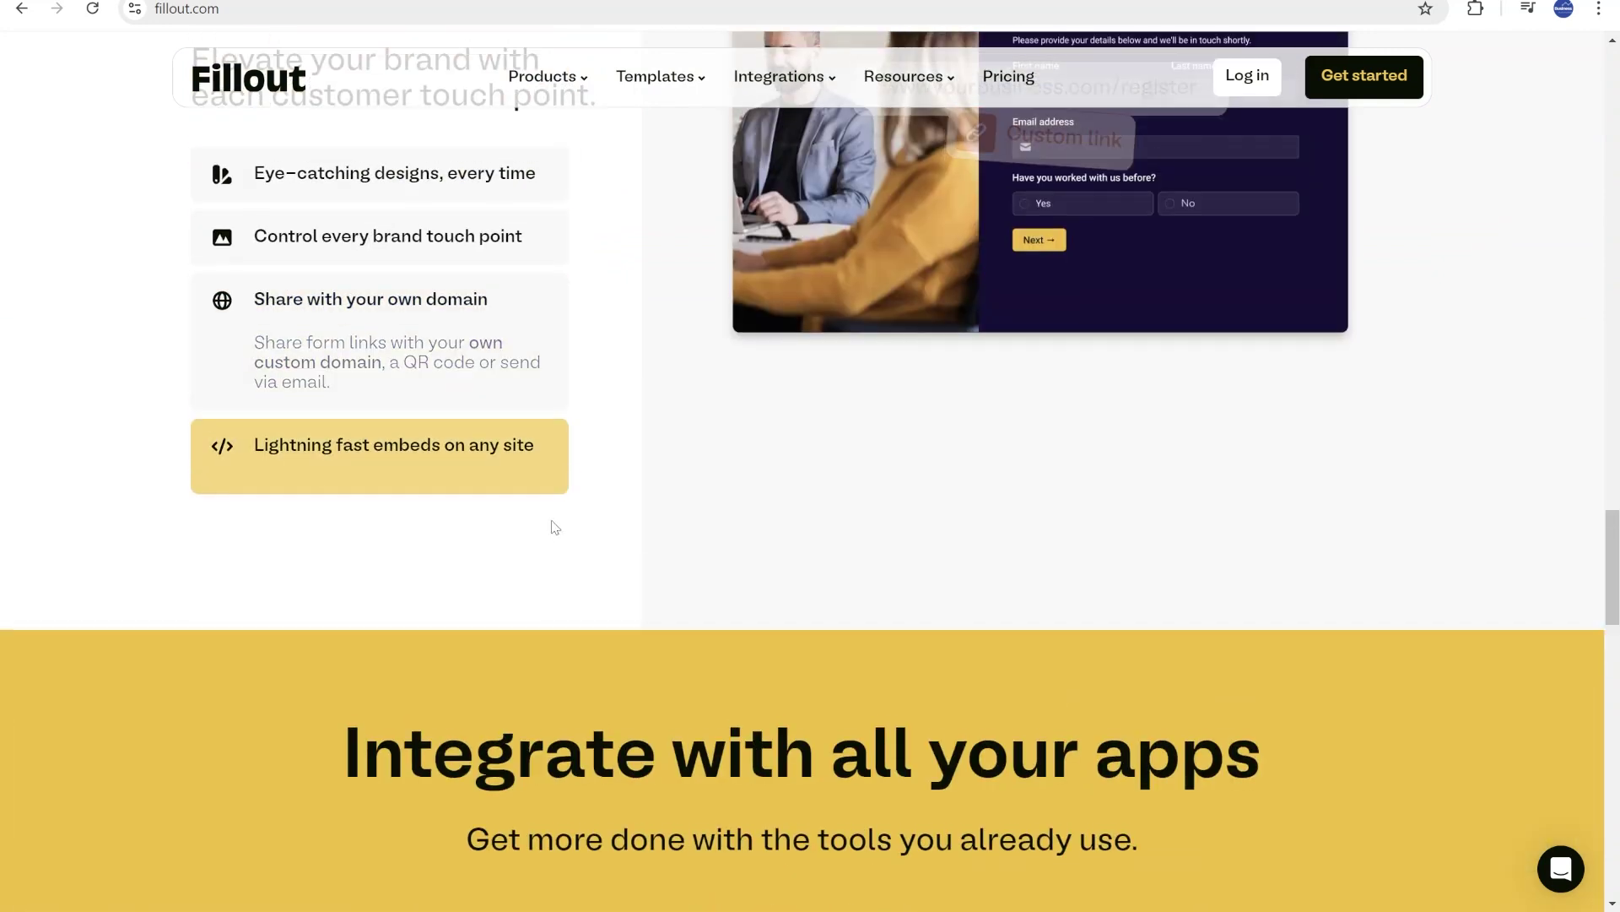
scroll(579, 477, up, 10)
scroll(496, 480, down, 2)
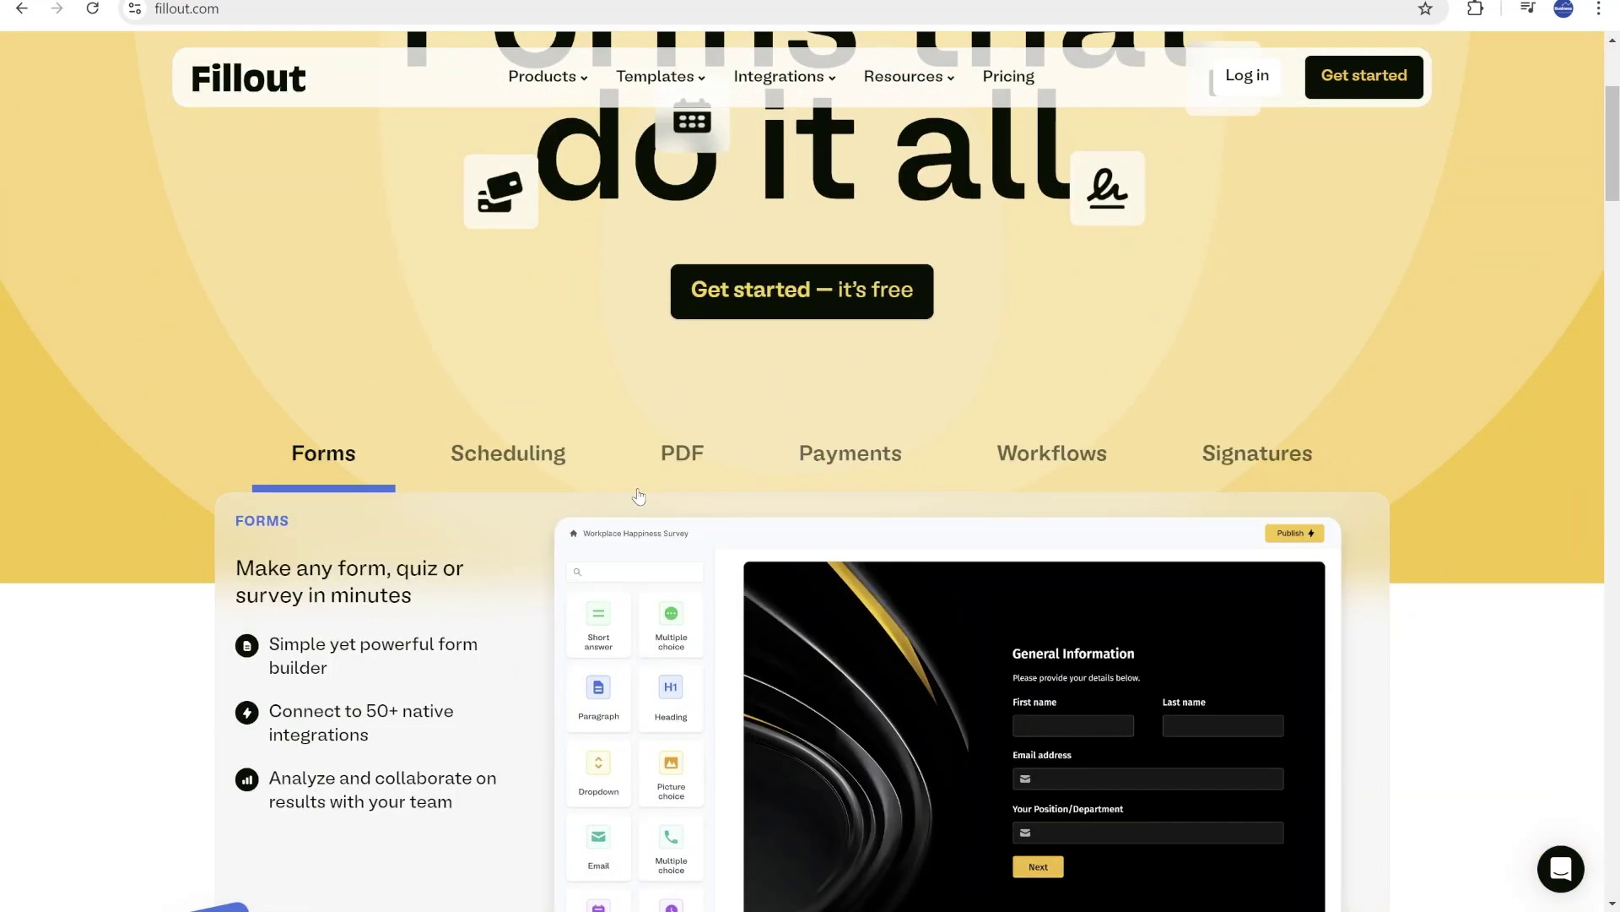
click(498, 474)
click(700, 466)
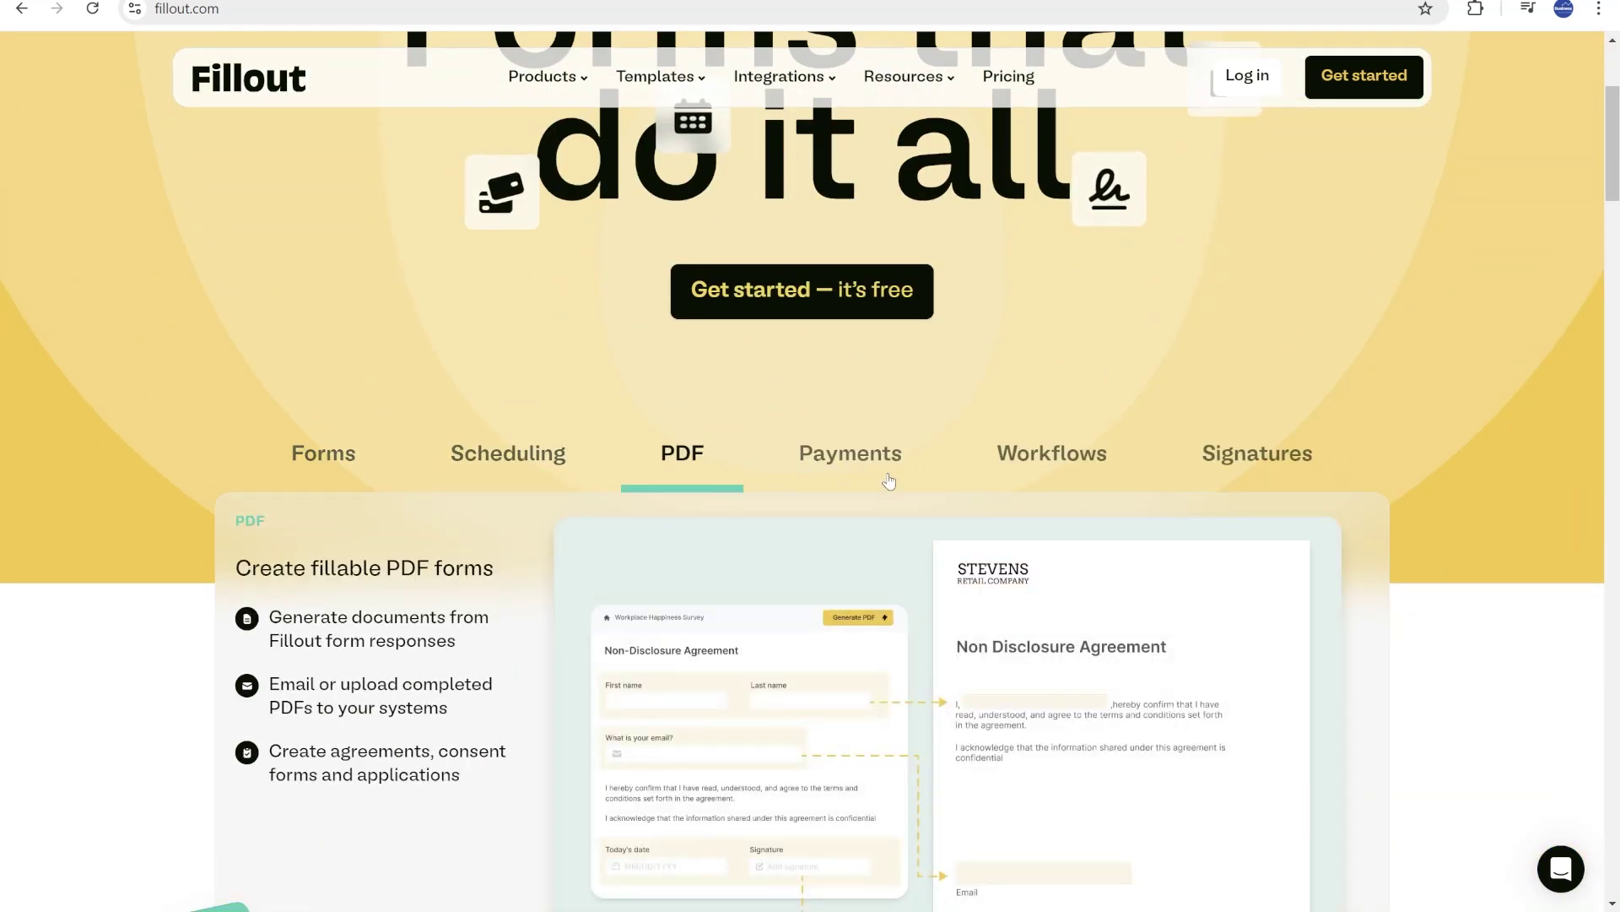
drag(1062, 460, 1141, 486)
click(1100, 456)
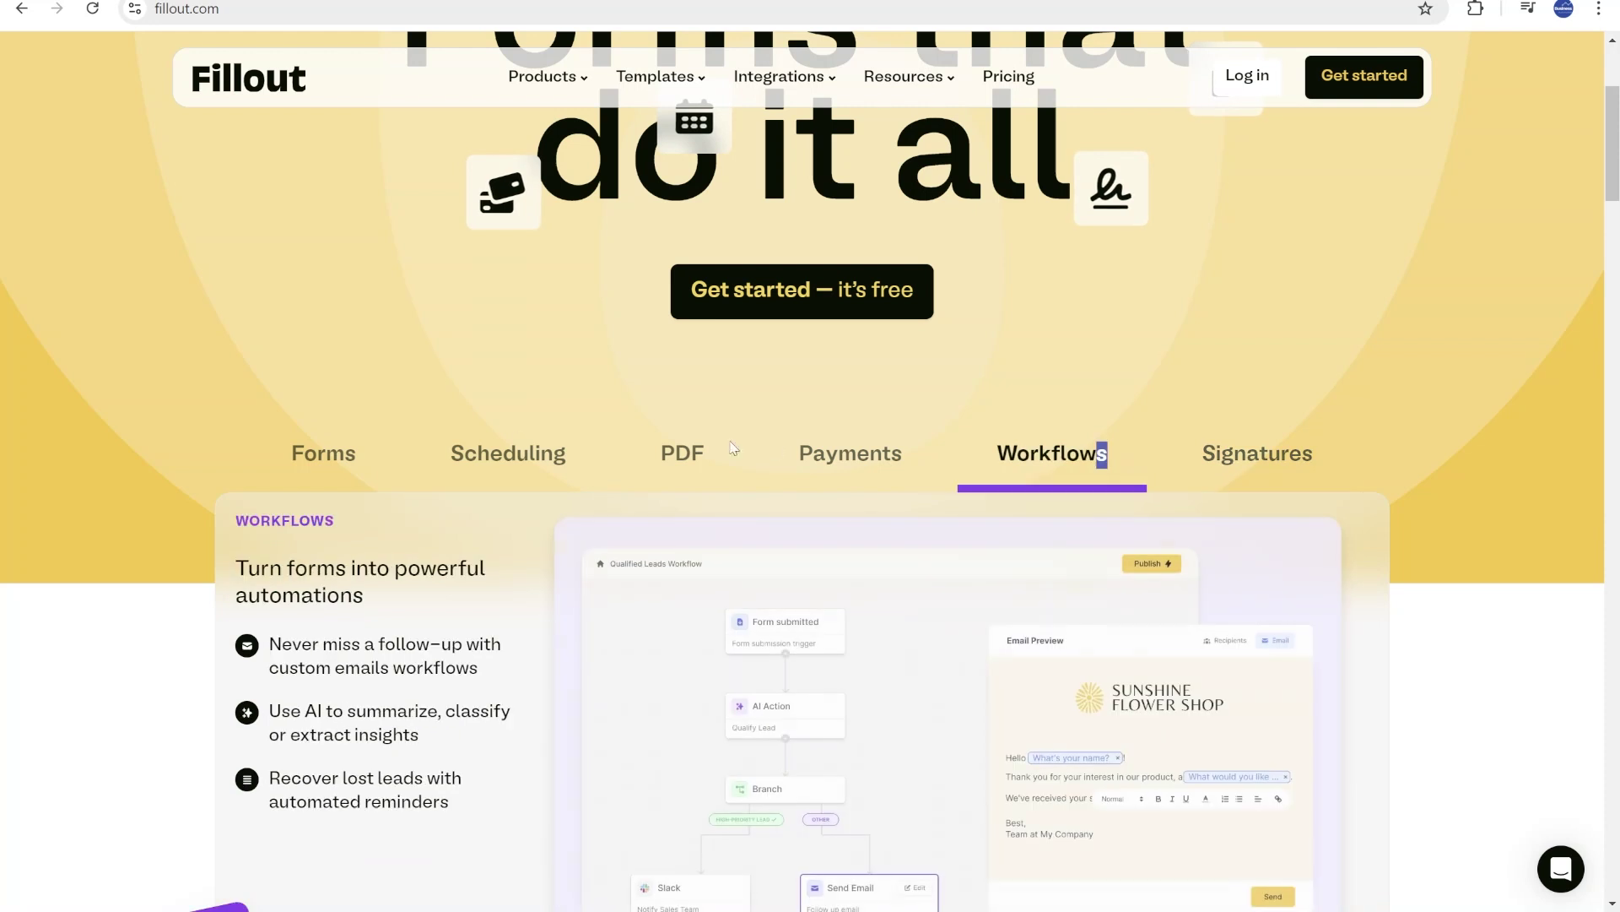
click(334, 454)
scroll(492, 579, up, 4)
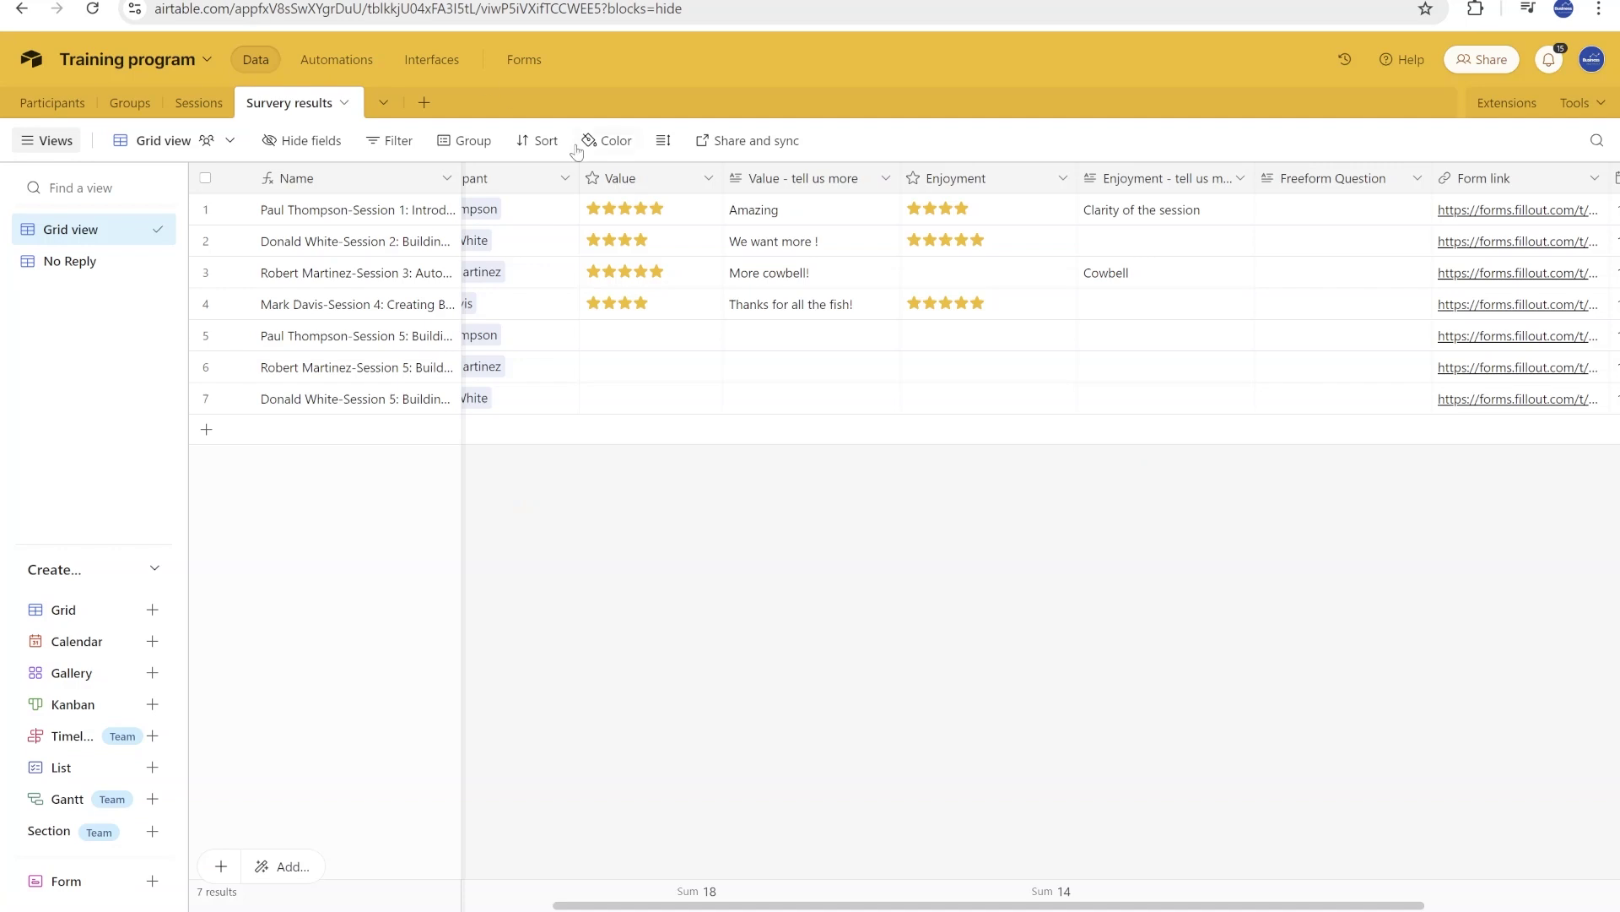
- Review the 20 participants' names, two emails, and the group memberships of rows 1, 7, 12 and 18
click(52, 102)
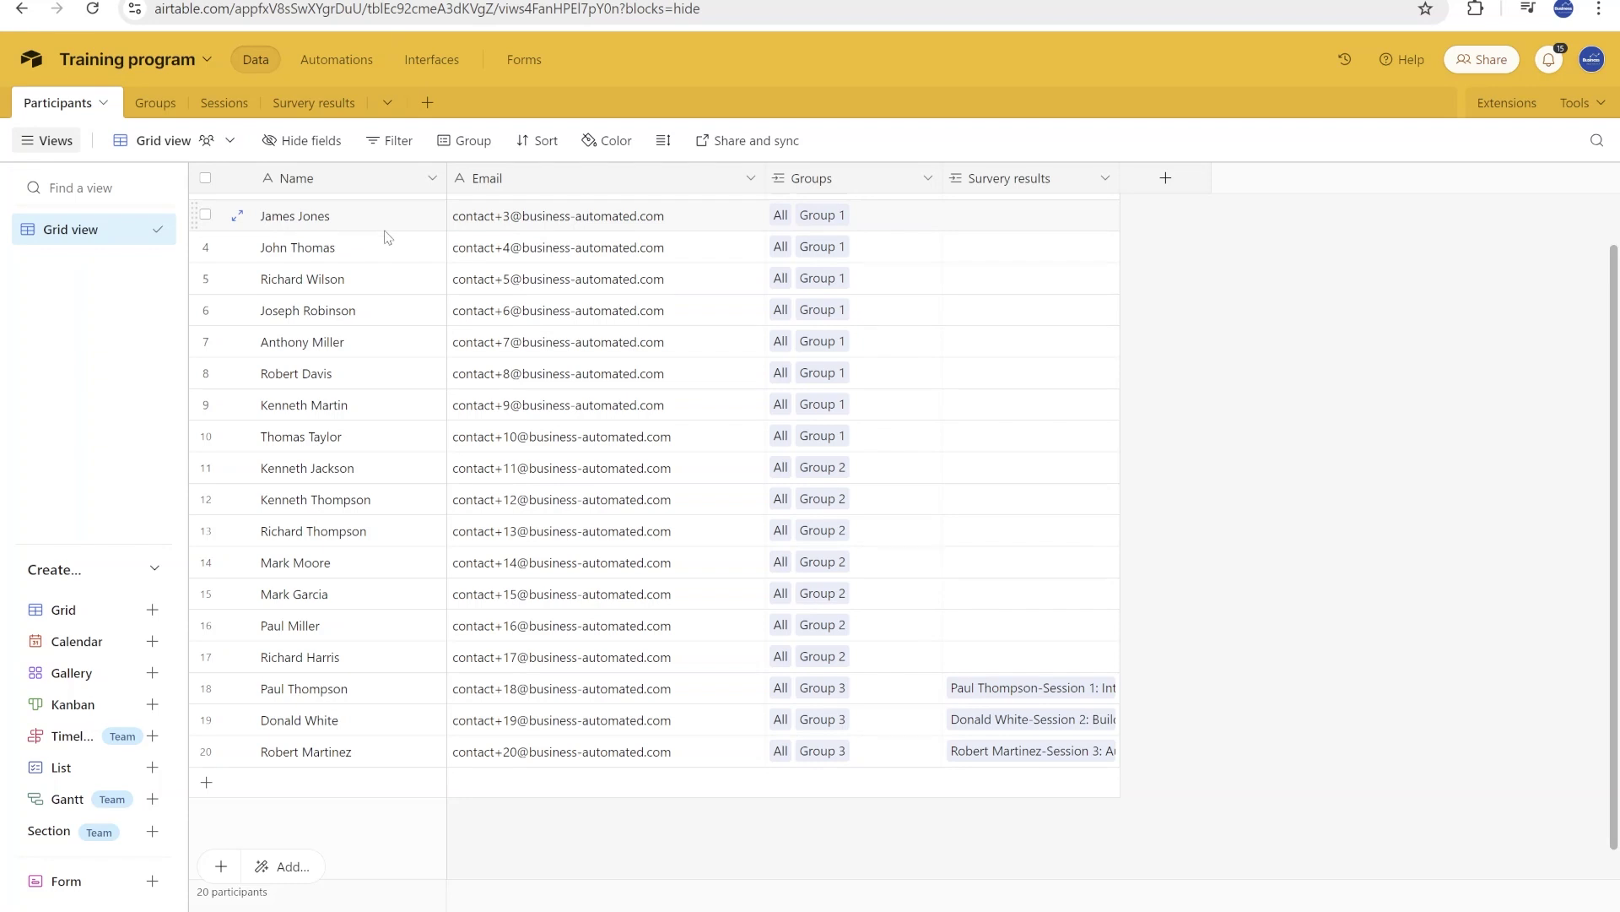
drag(363, 216, 355, 664)
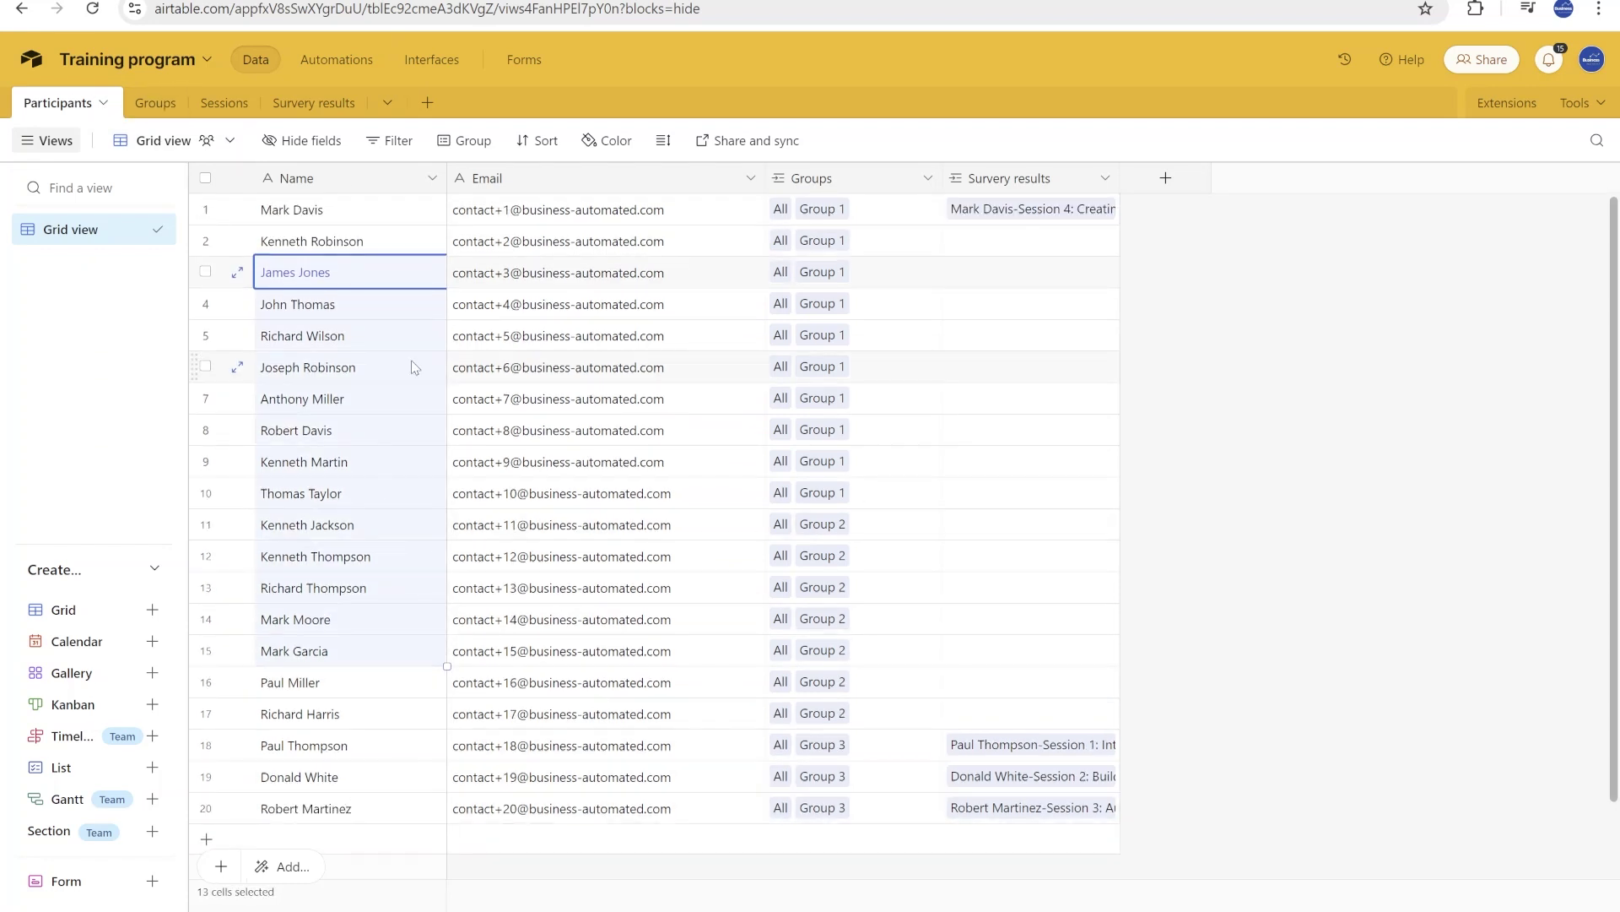
drag(580, 240, 556, 284)
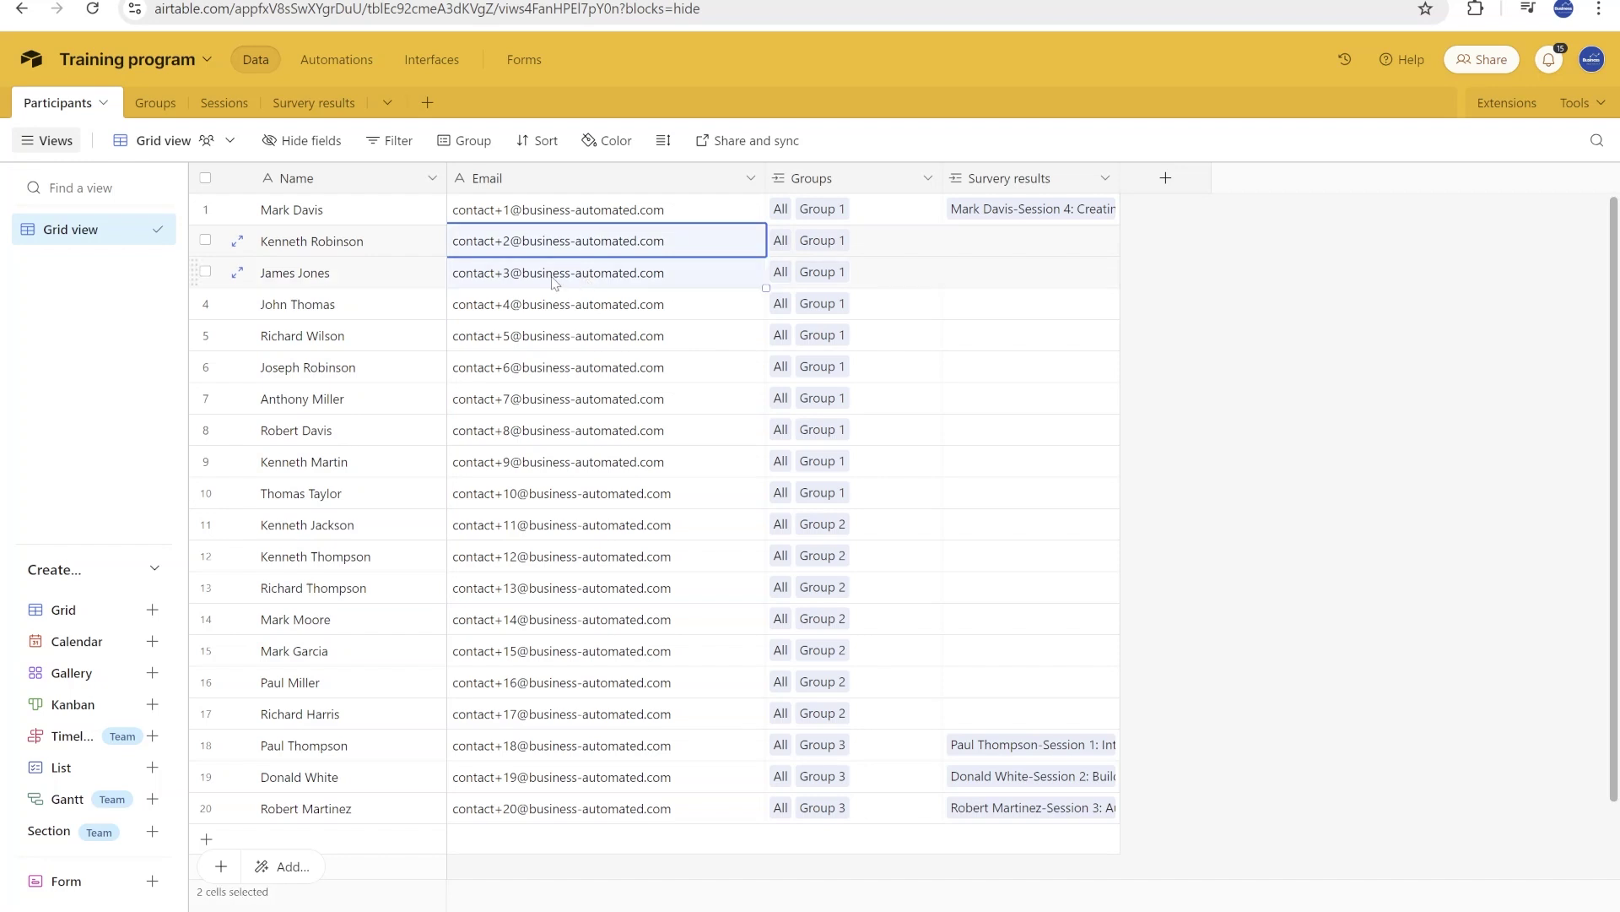
click(907, 211)
click(895, 398)
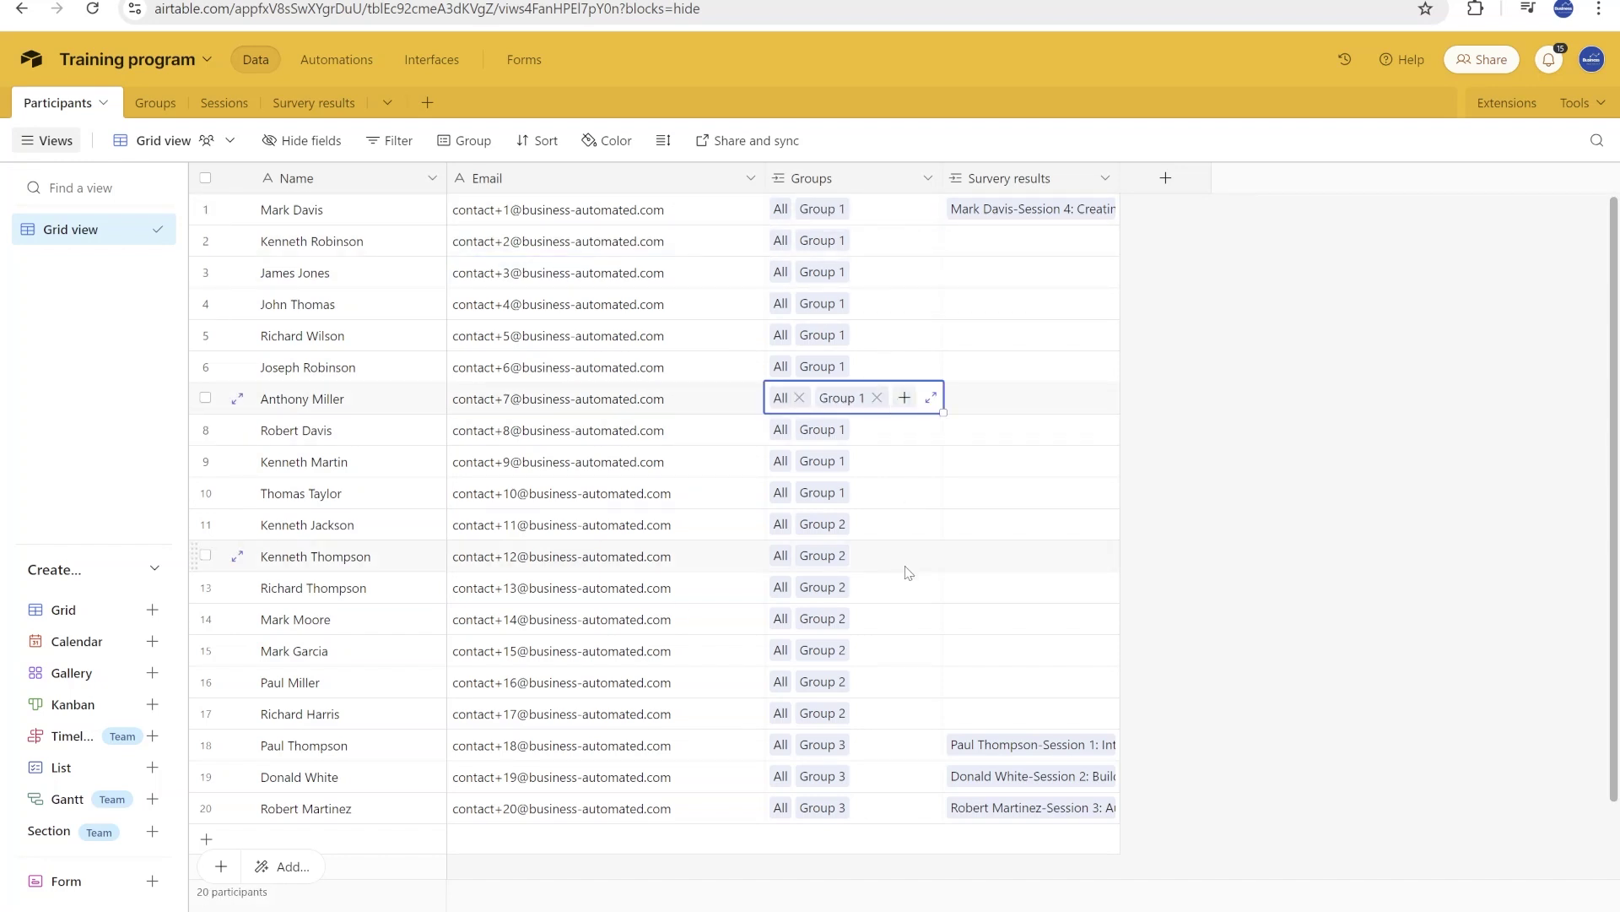
click(901, 556)
click(920, 746)
- In the Groups table, review the All group's name, notes and sessions, plus Groups 1–3
click(156, 102)
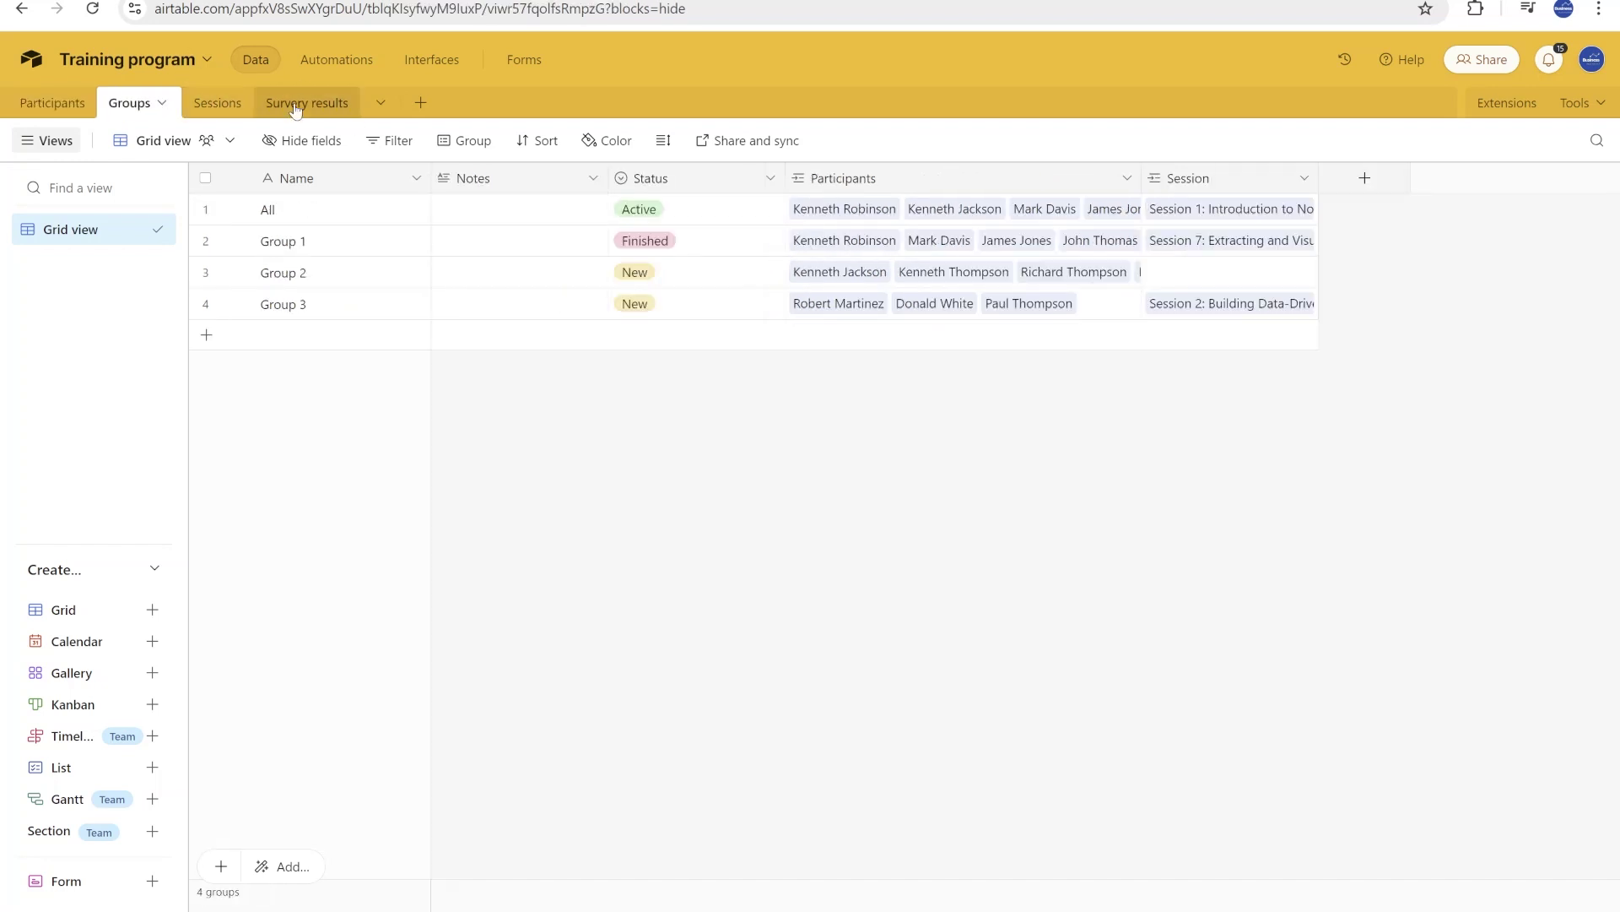
click(332, 221)
click(520, 221)
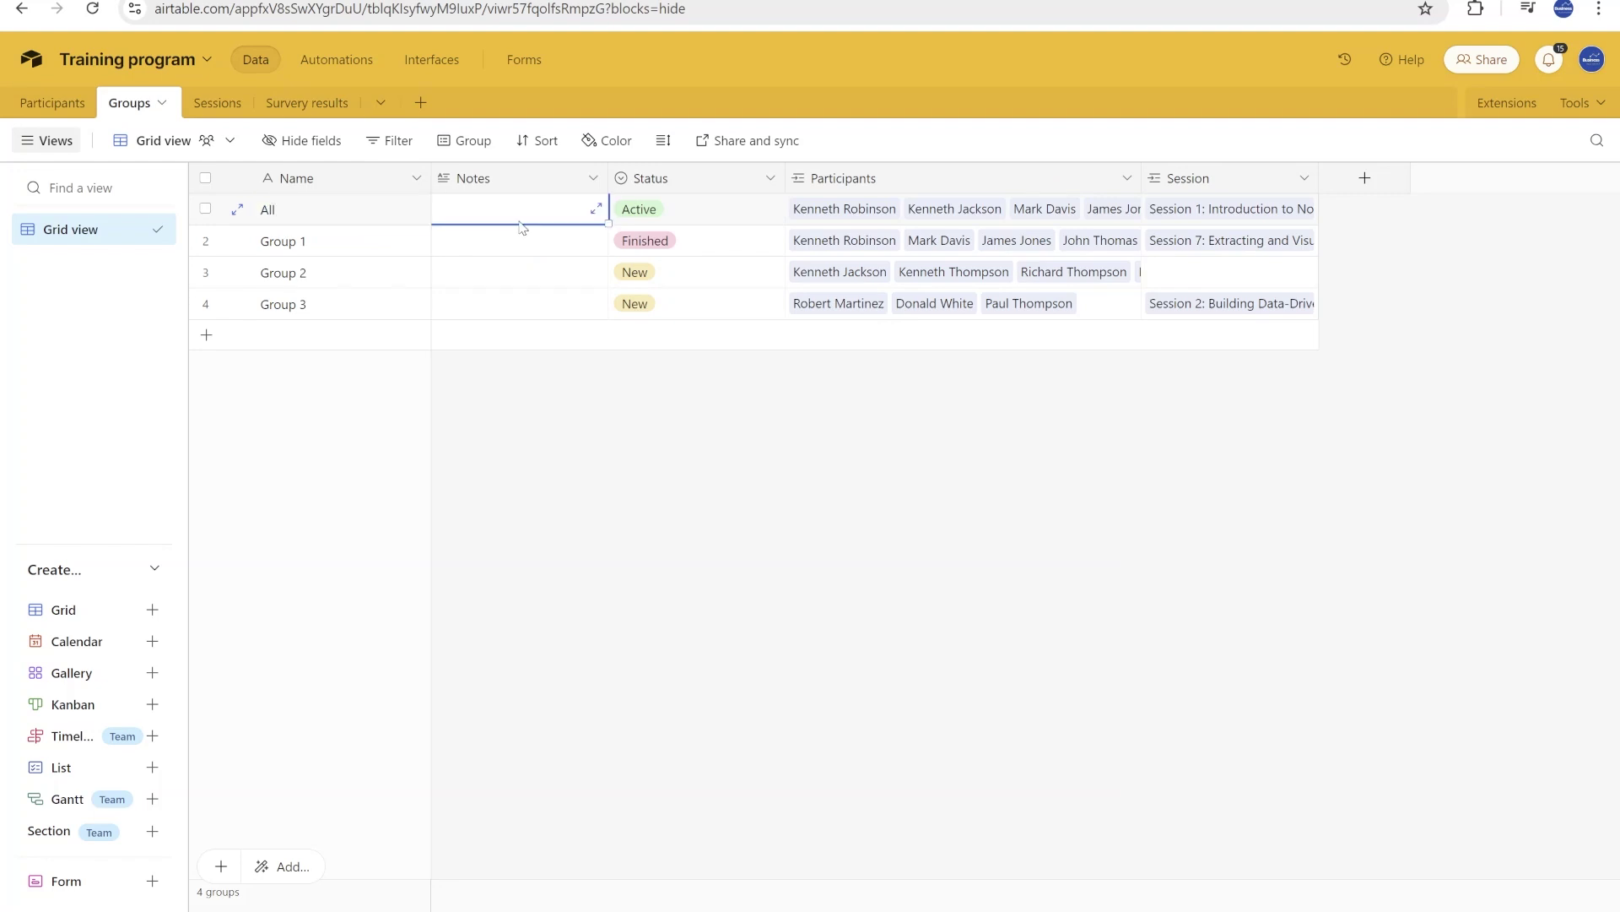
click(374, 215)
click(1232, 208)
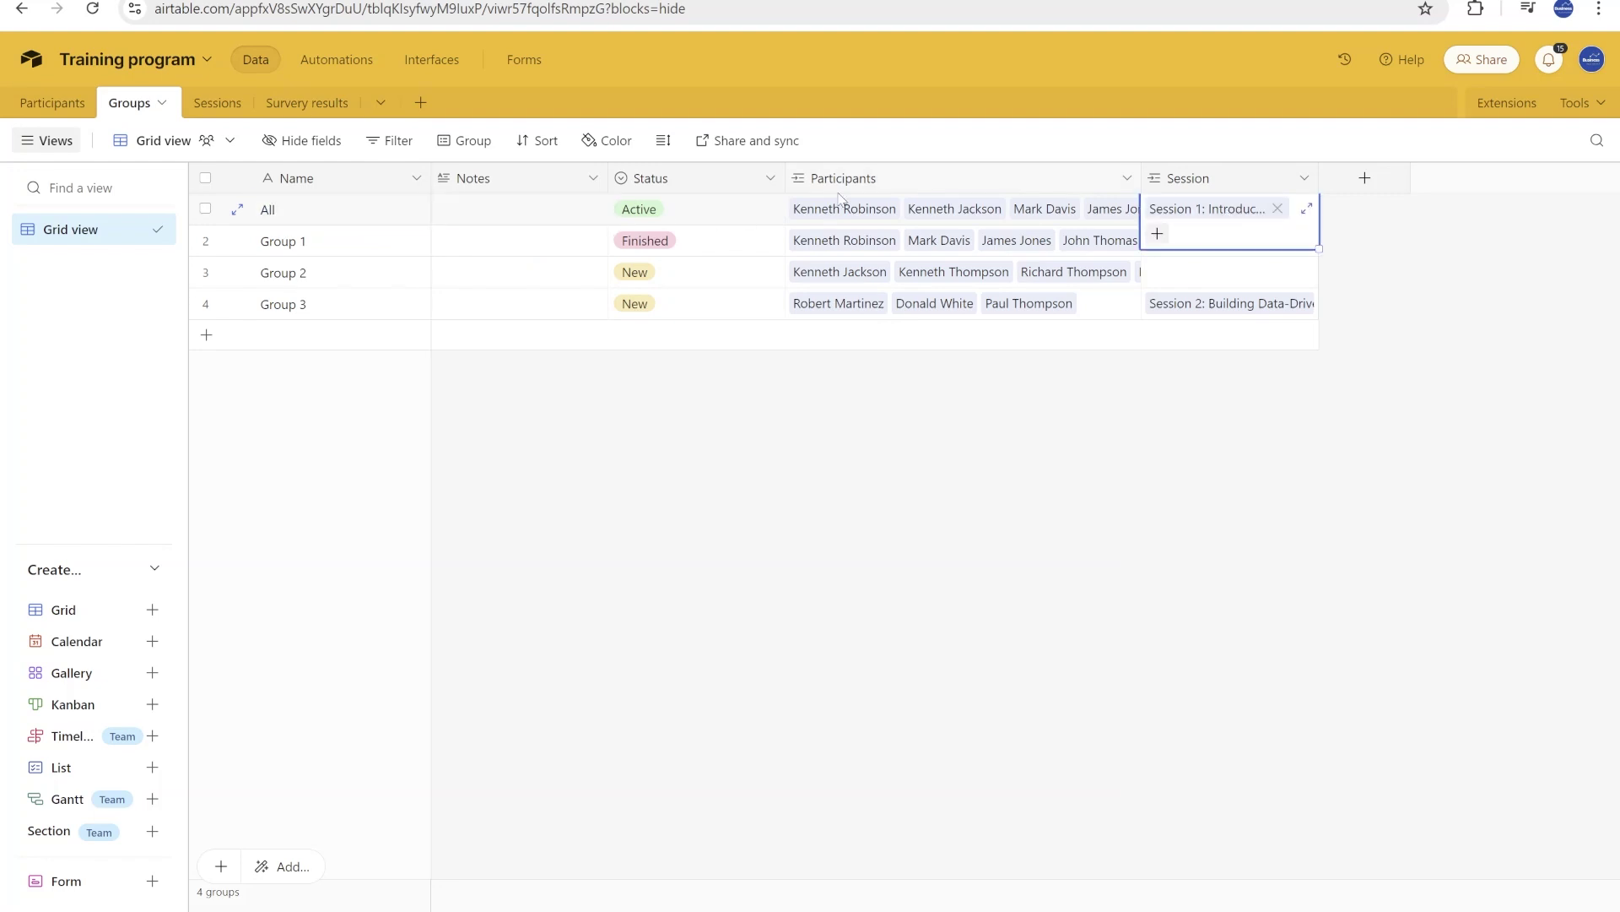
click(357, 251)
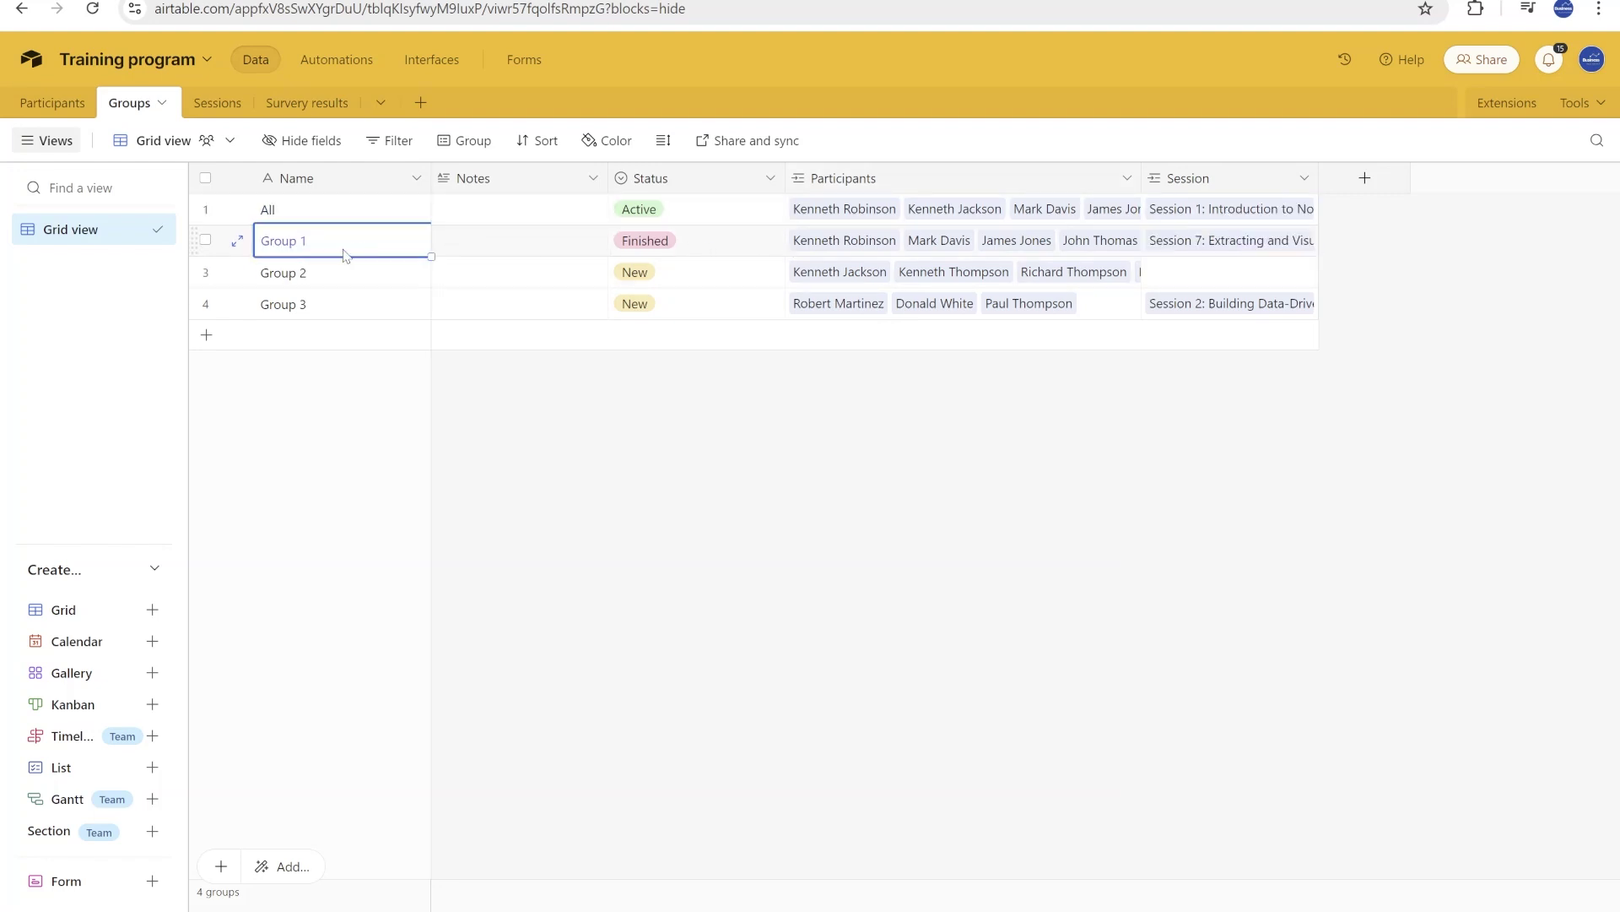
click(331, 281)
click(340, 308)
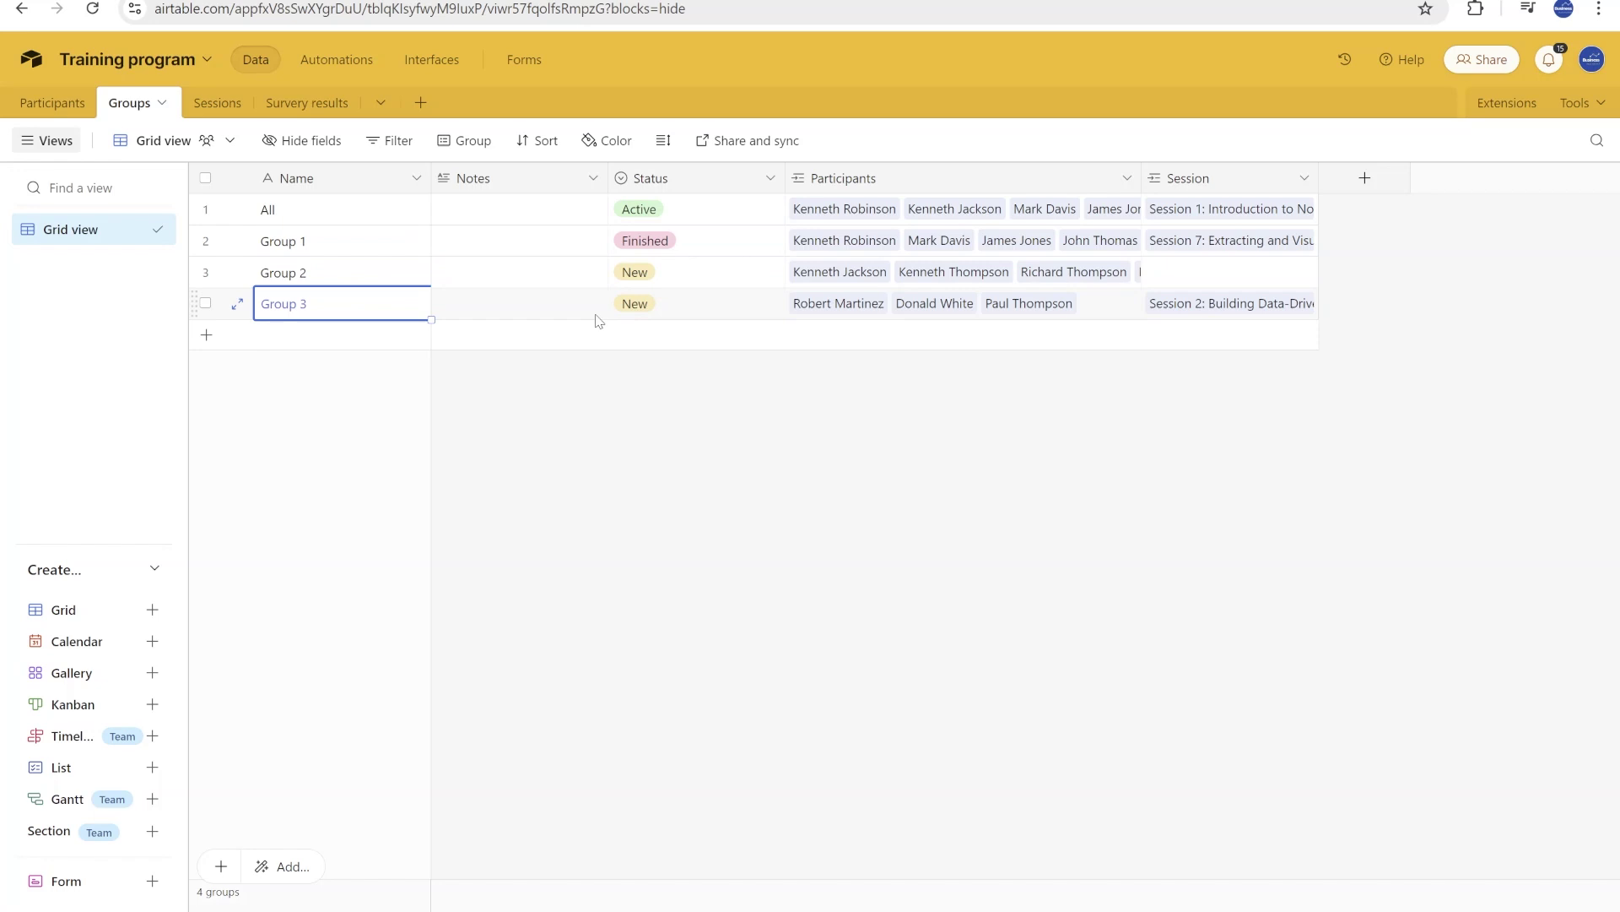
- Expand Group 3's linked participants and open the participant picker, closing it without adding anyone
click(1086, 316)
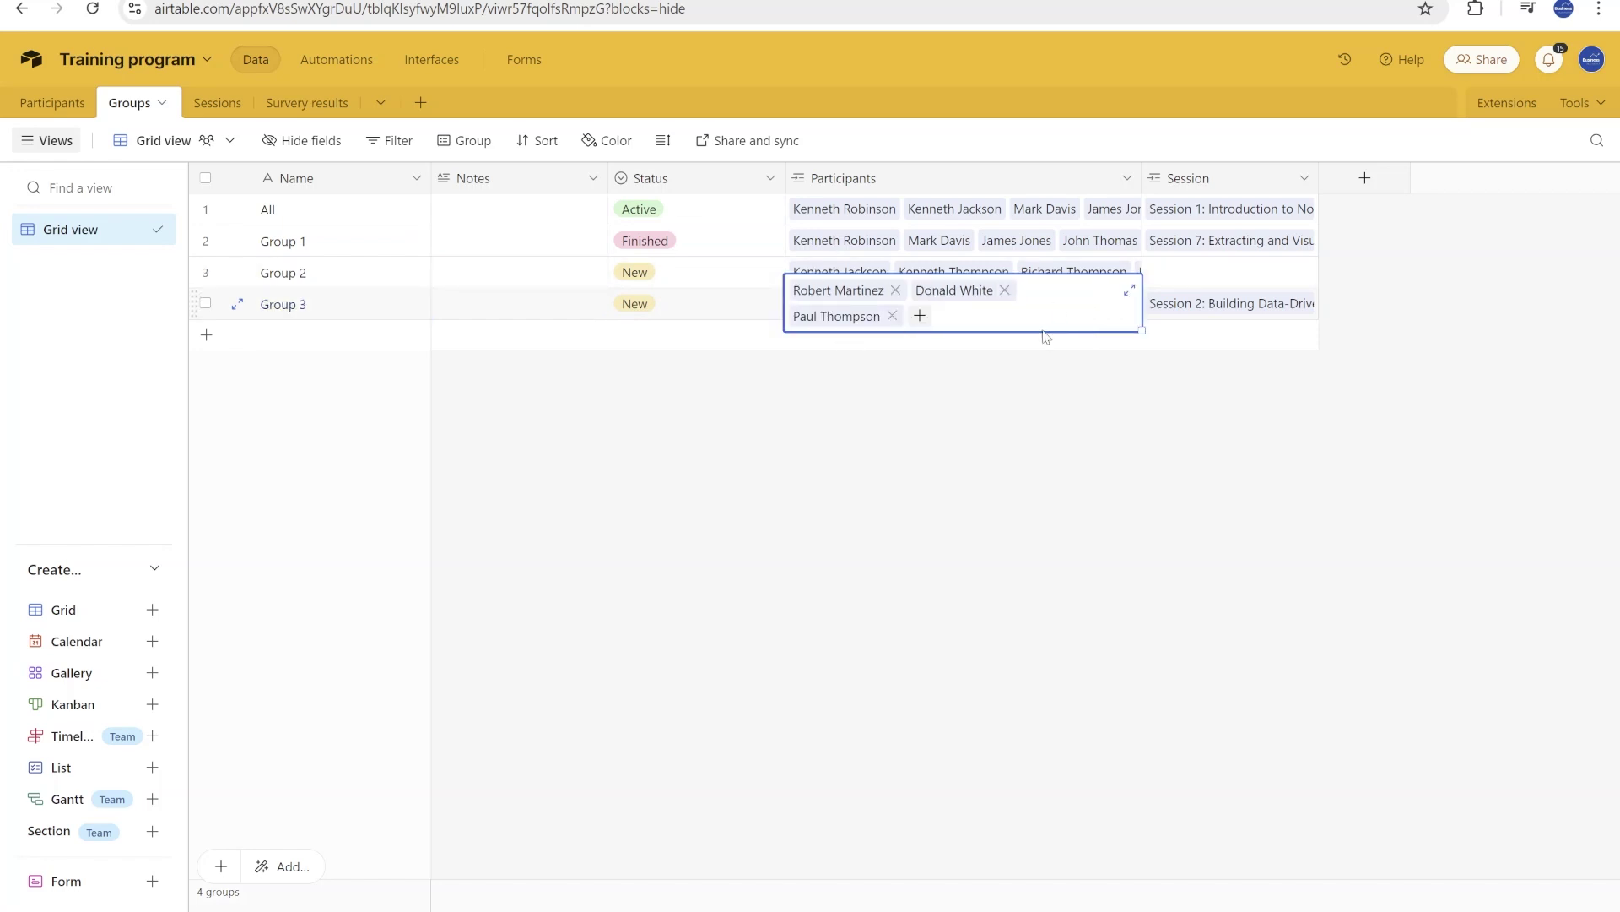
click(918, 316)
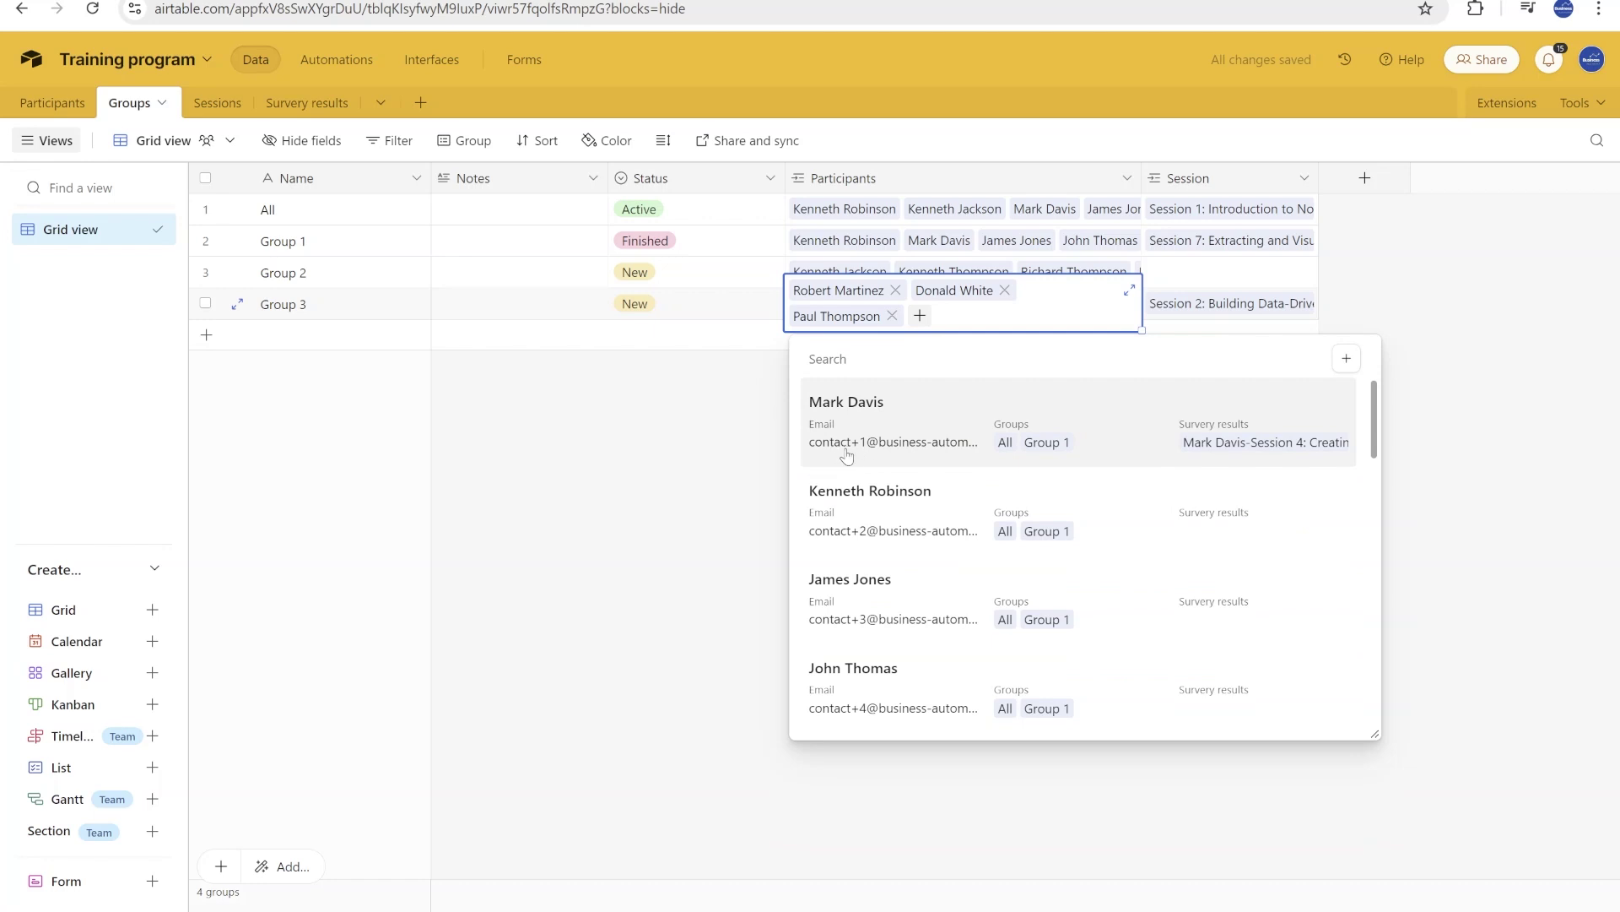
click(734, 409)
click(1227, 275)
click(1096, 304)
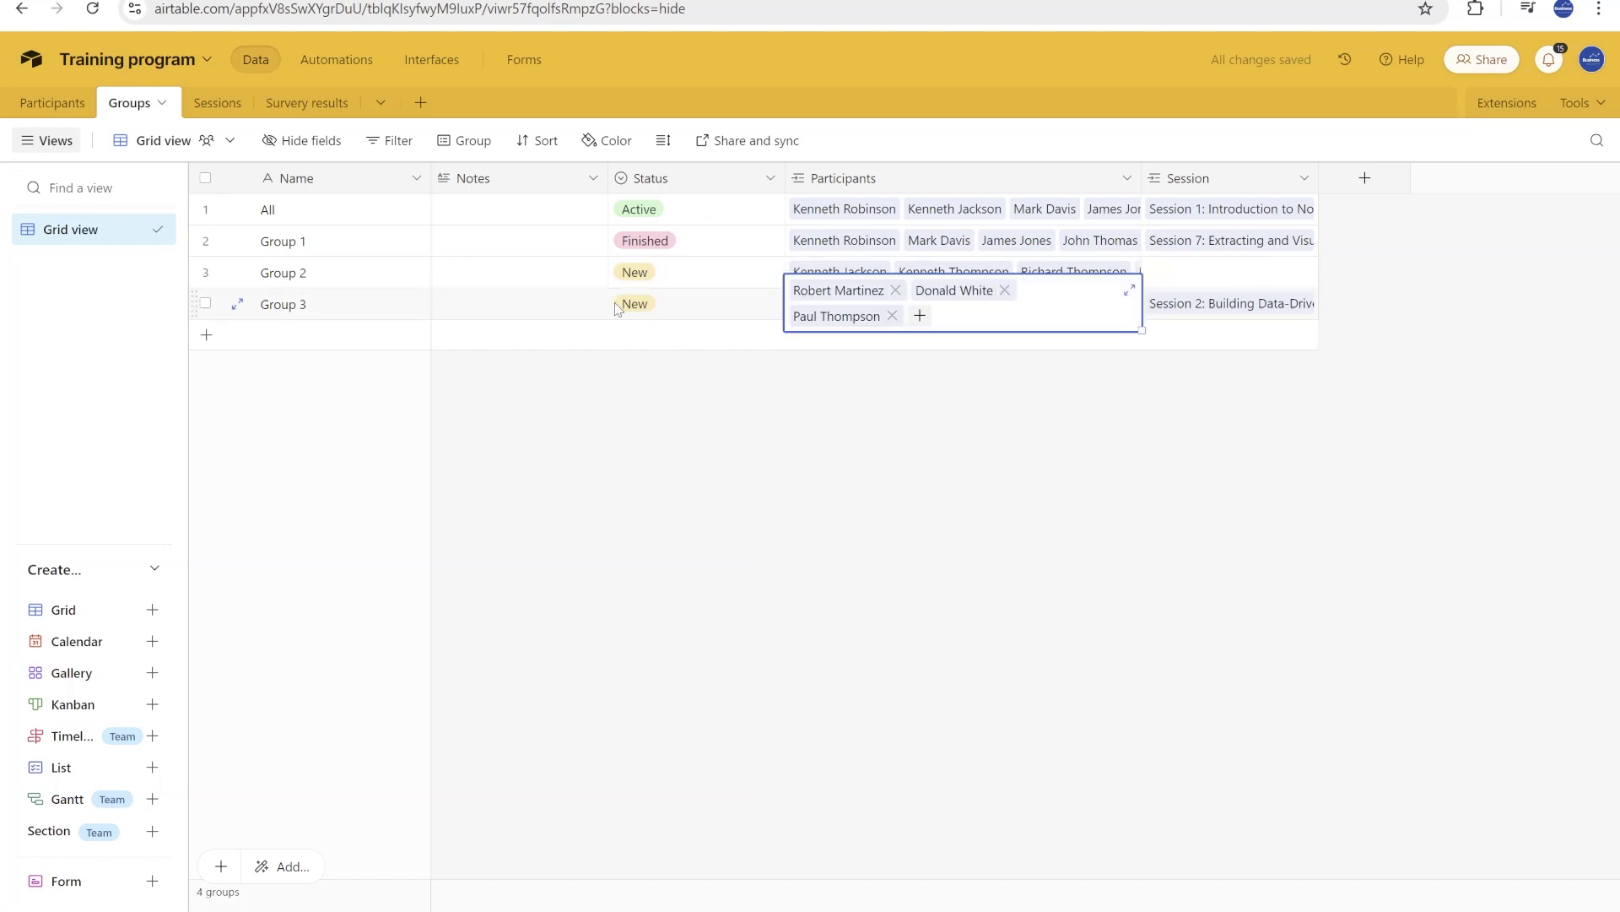
click(211, 106)
click(130, 102)
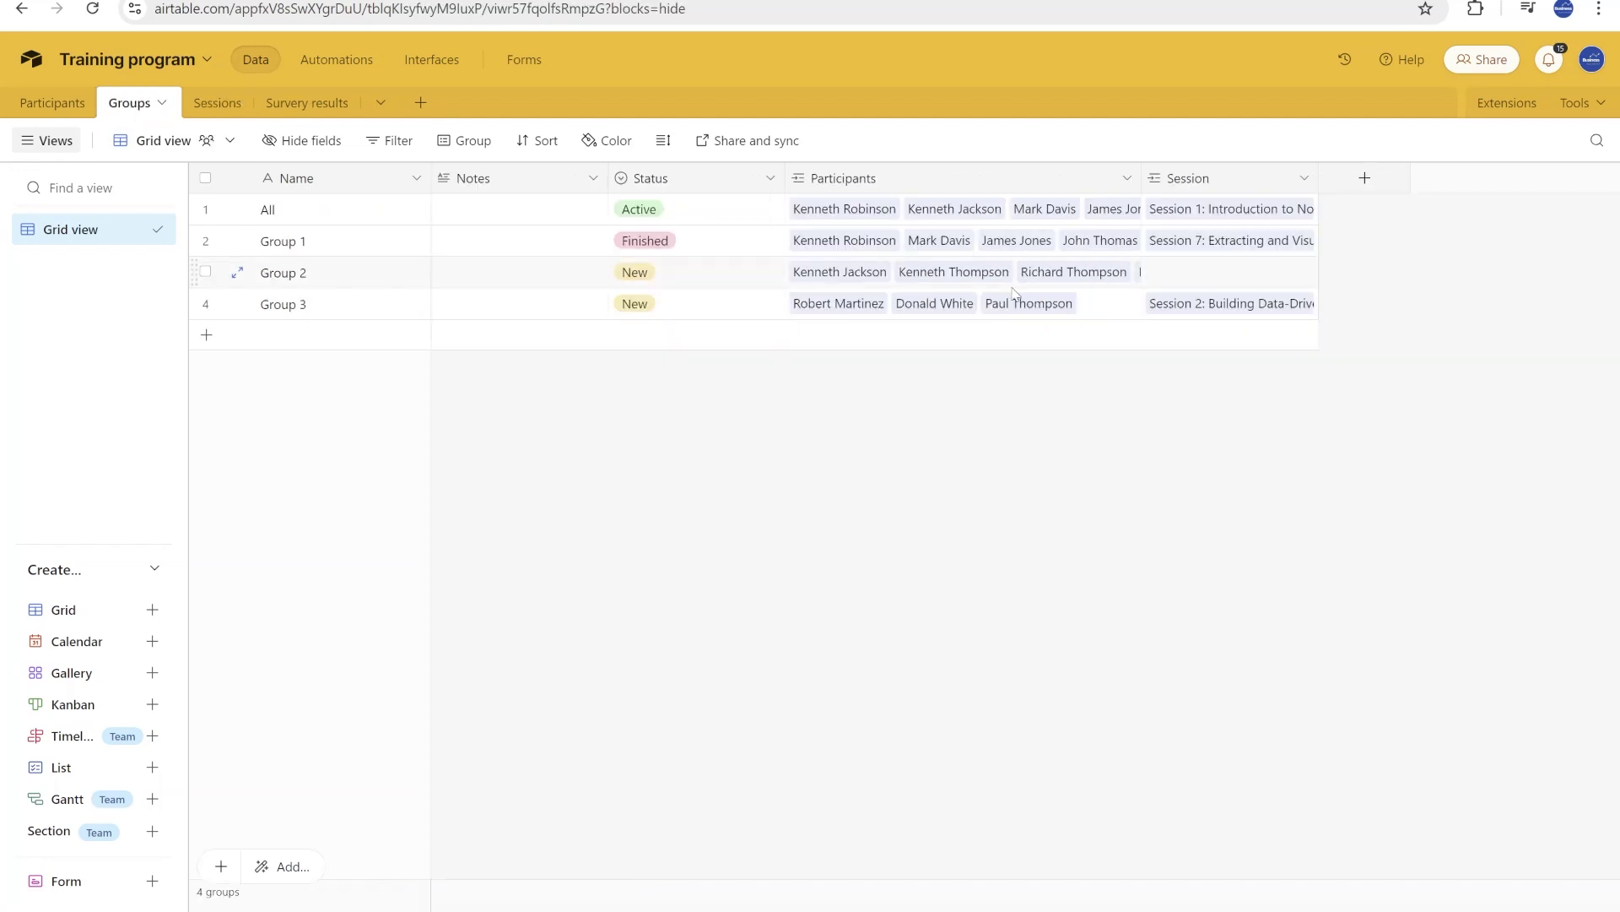
- Expand the participant lists of Groups 3, 2, 1 and All, then return to Sessions
click(1094, 313)
click(1125, 265)
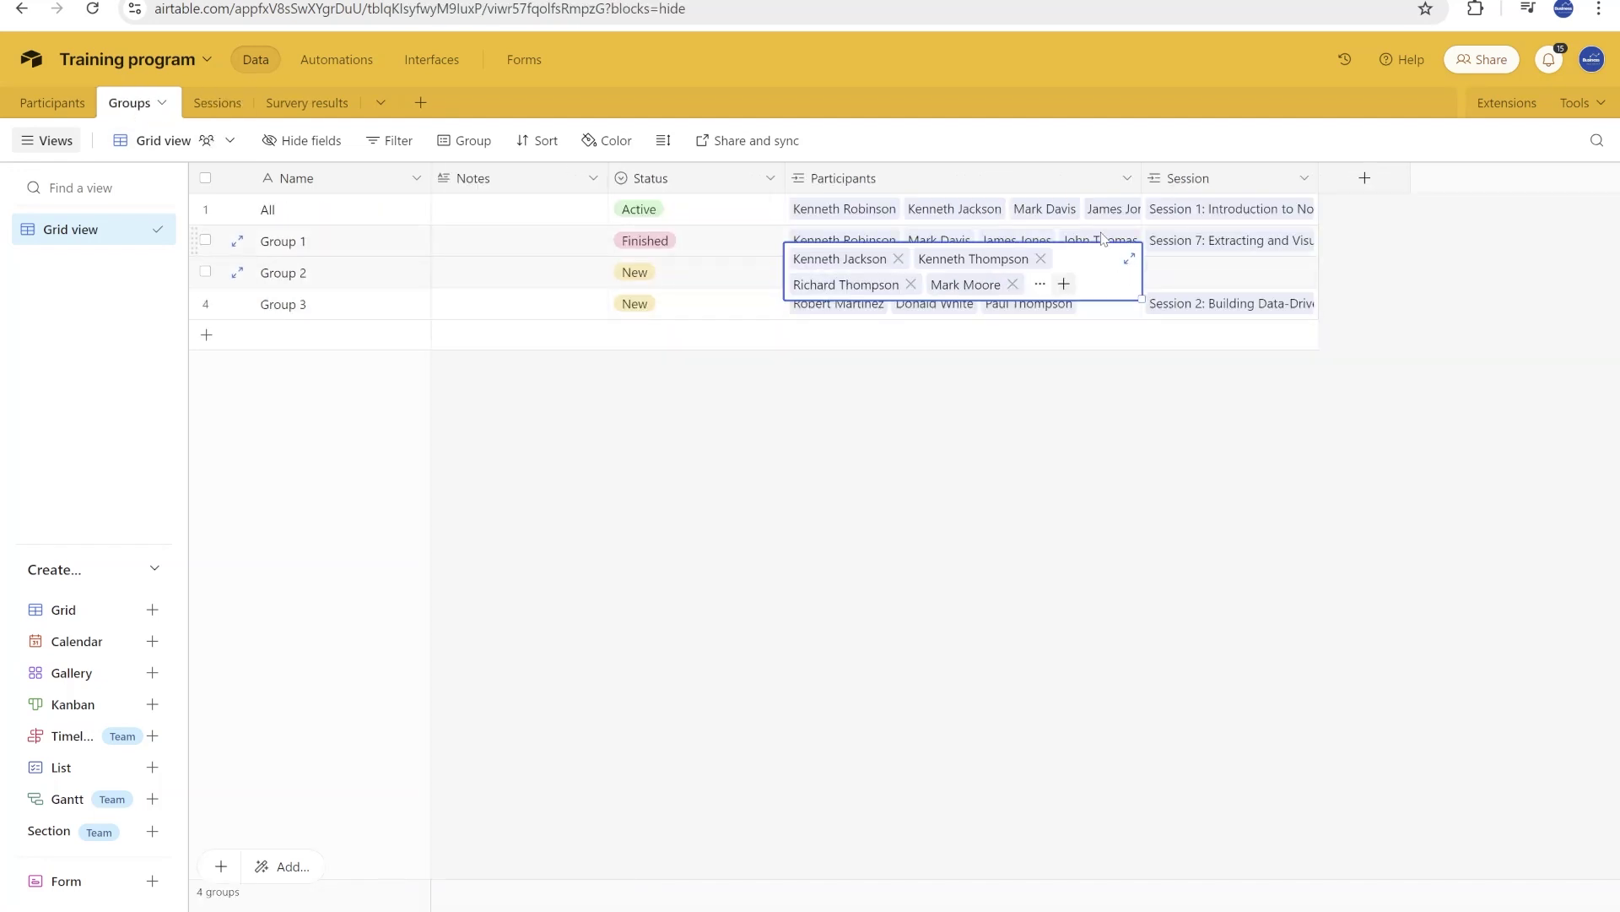
click(1104, 238)
click(1112, 209)
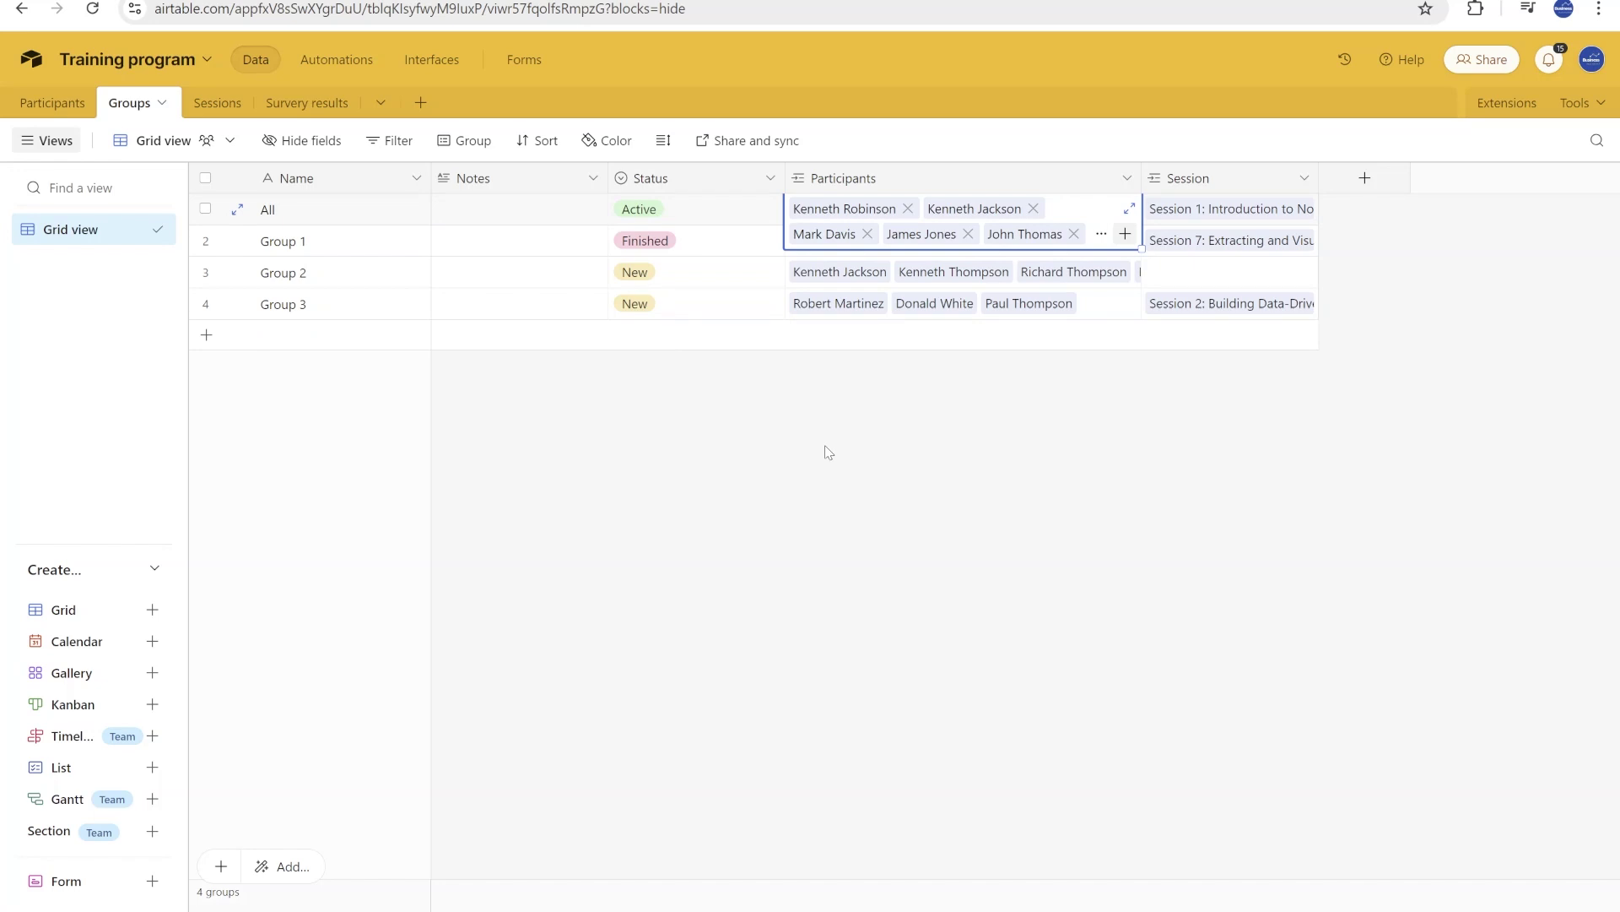
click(211, 105)
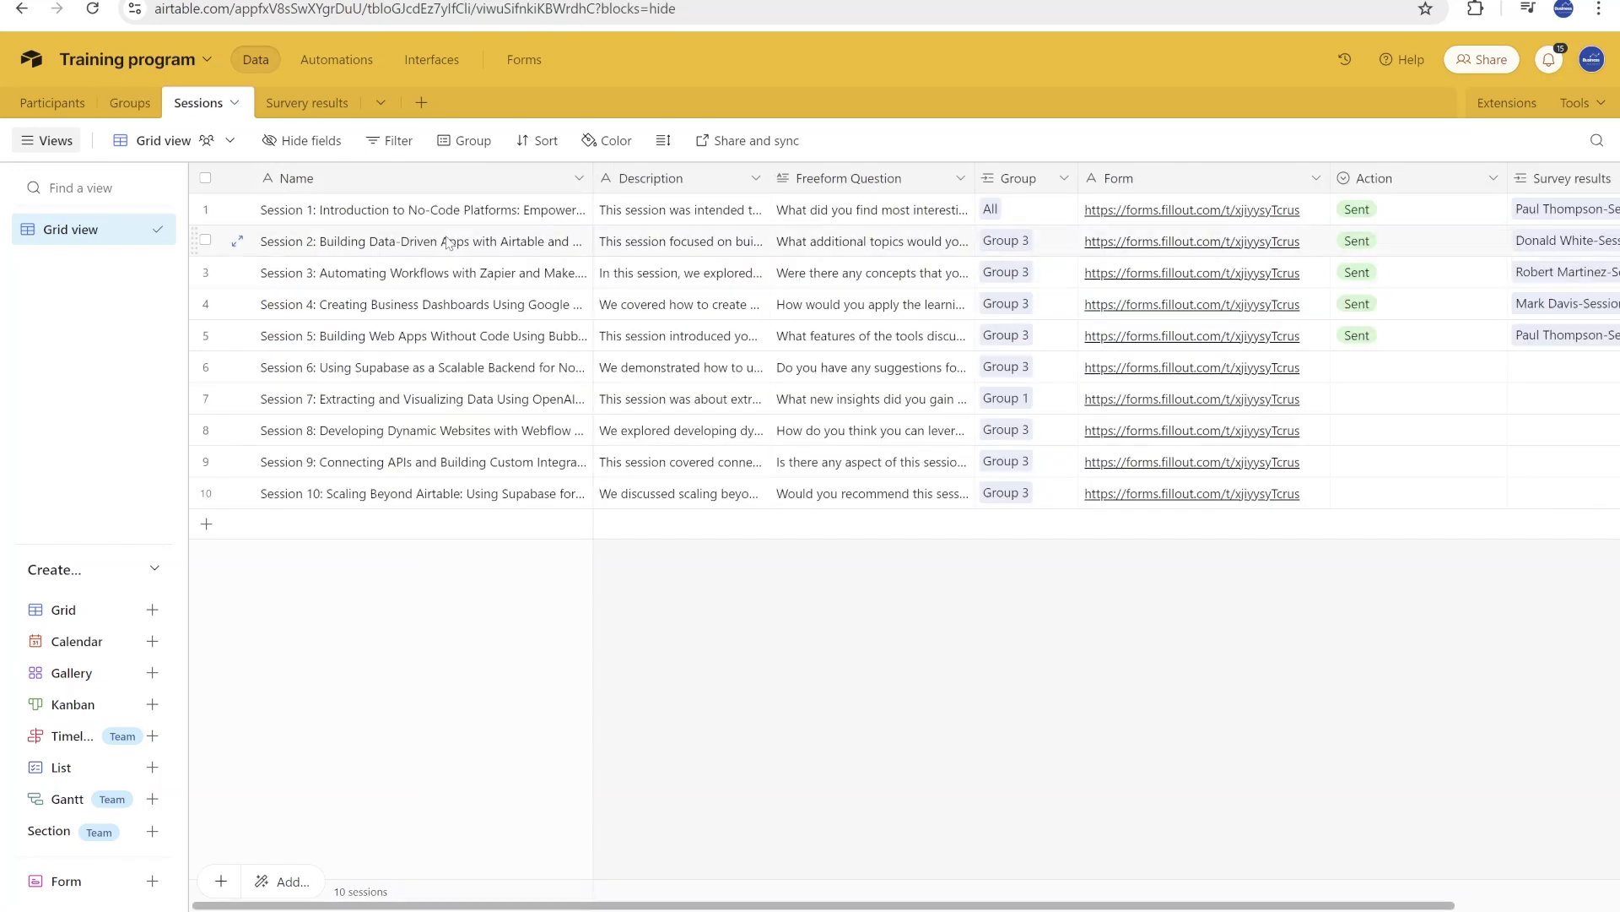
- Open Session 10's full record and highlight its name and the description's closing sentence
drag(448, 211, 462, 522)
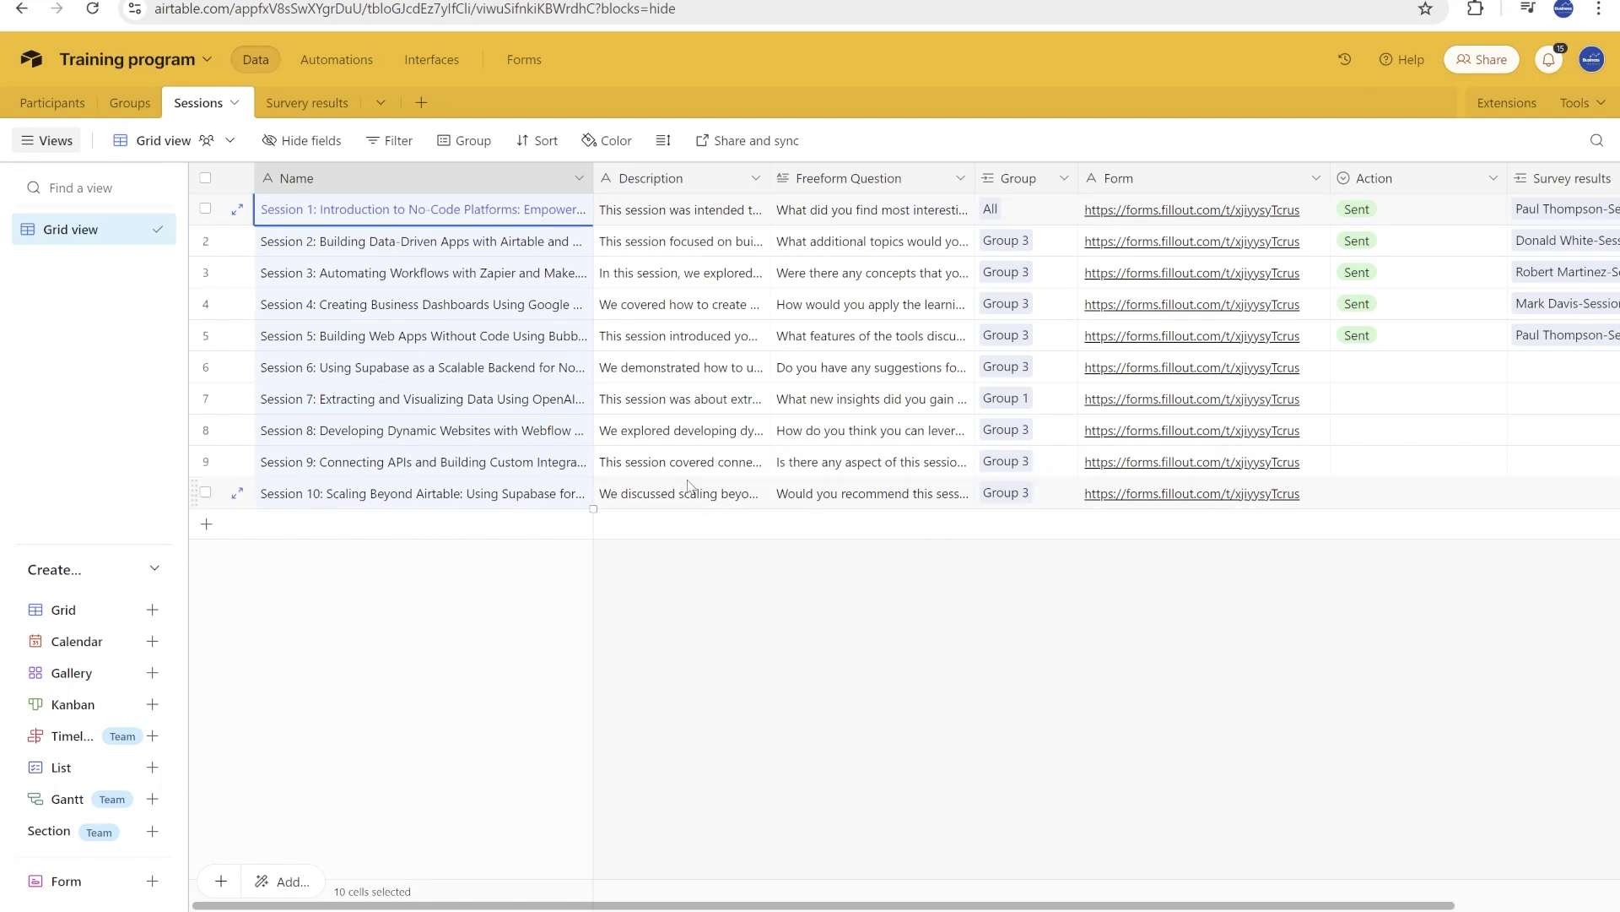
key(Escape)
click(235, 490)
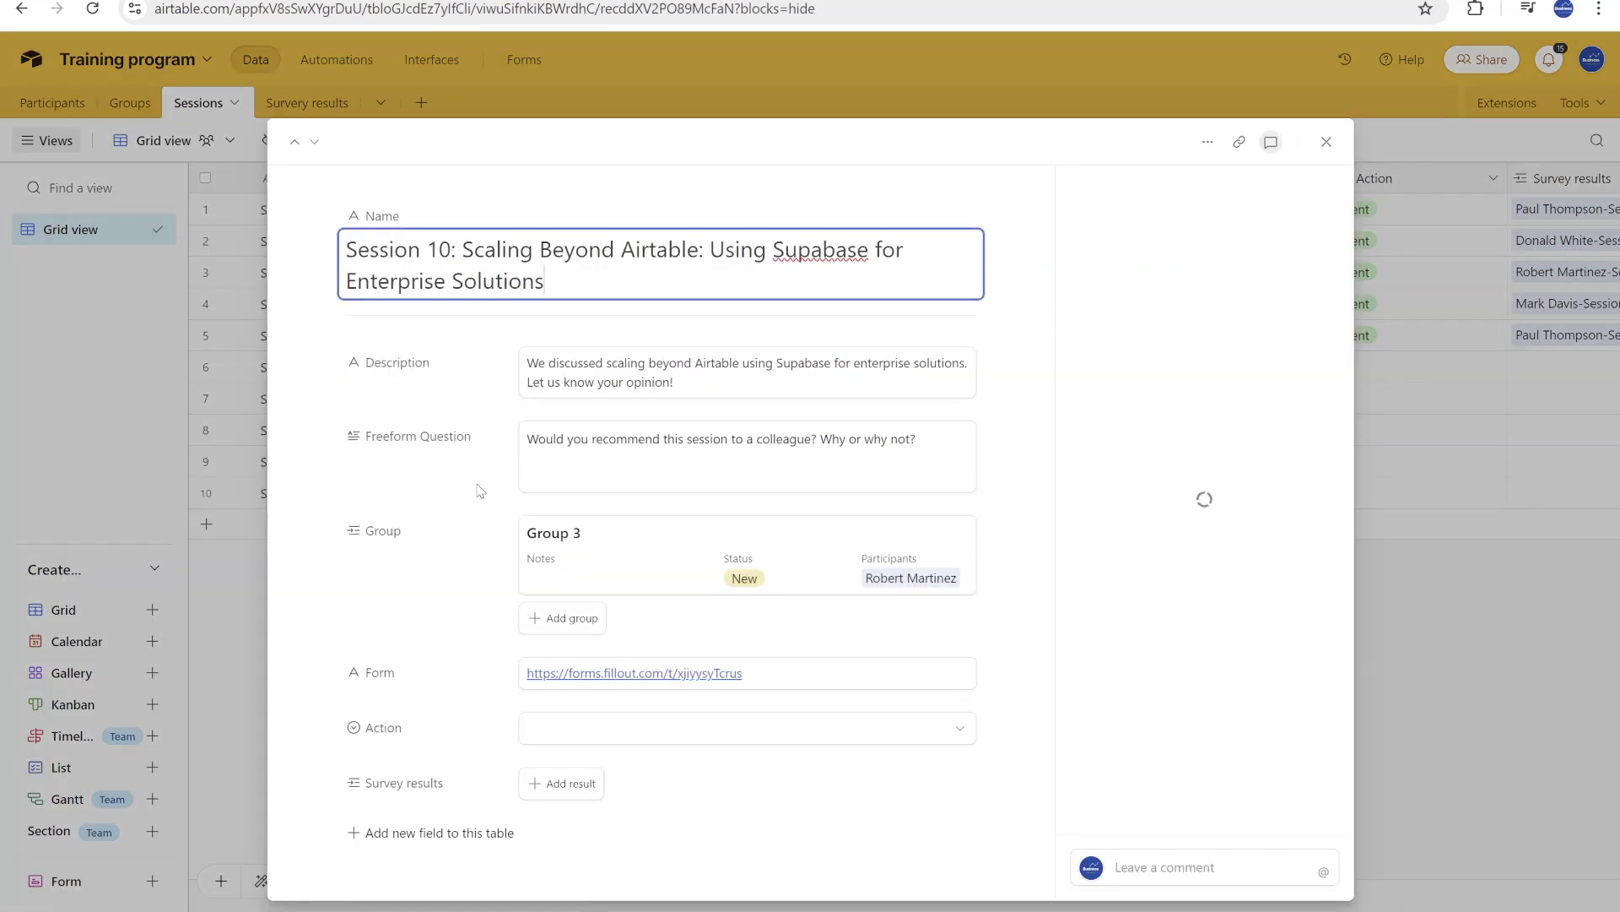
drag(765, 399, 399, 380)
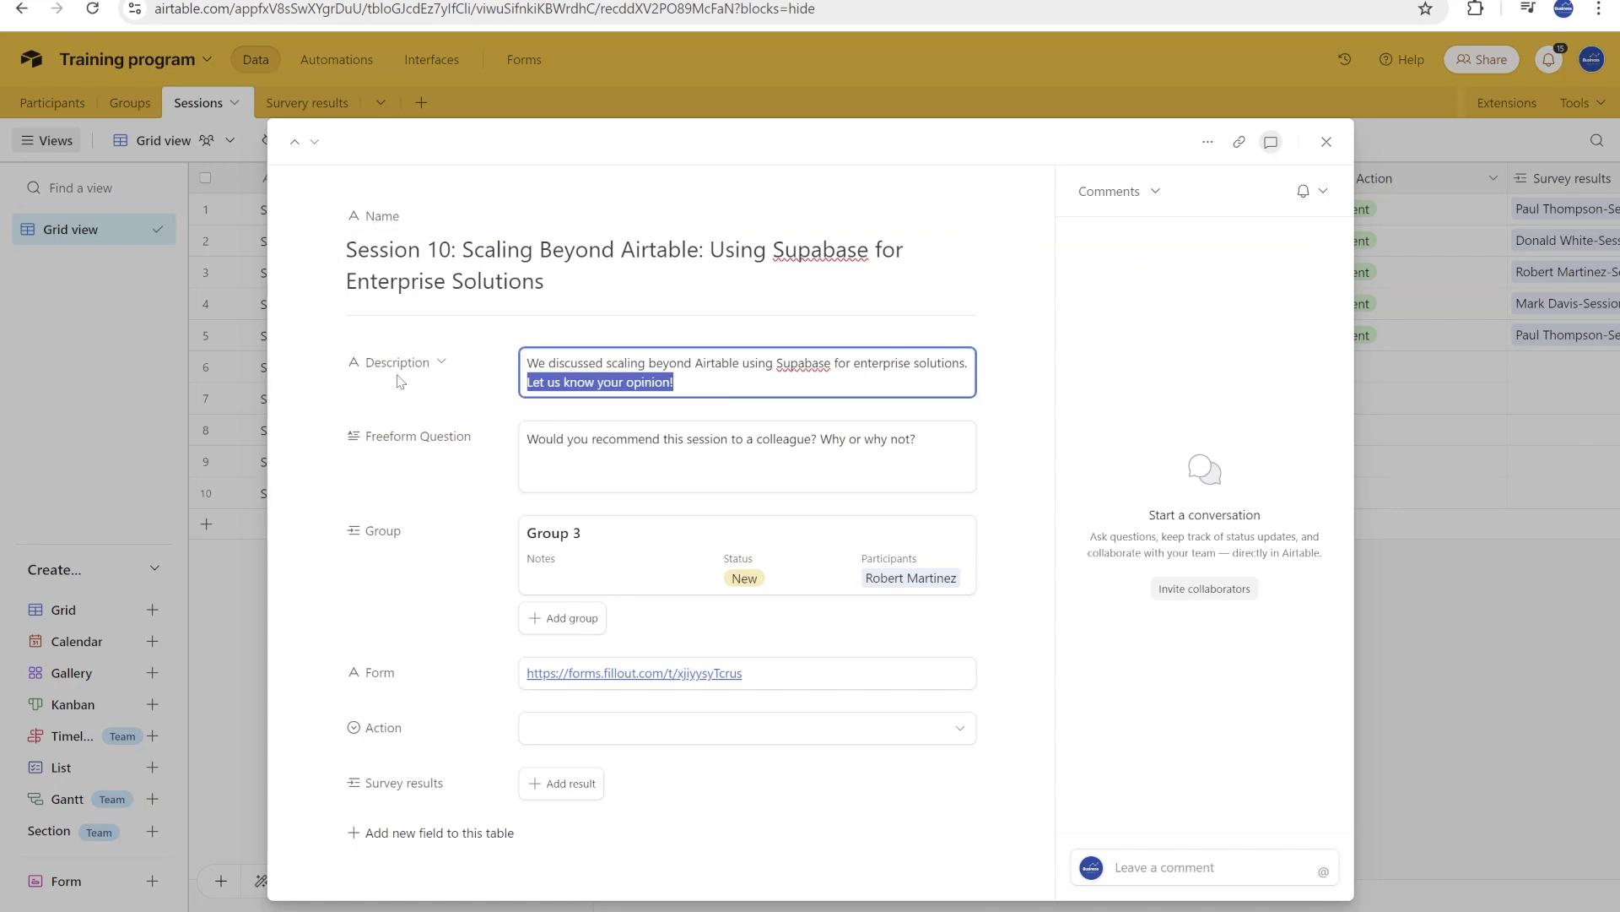
drag(575, 266, 361, 248)
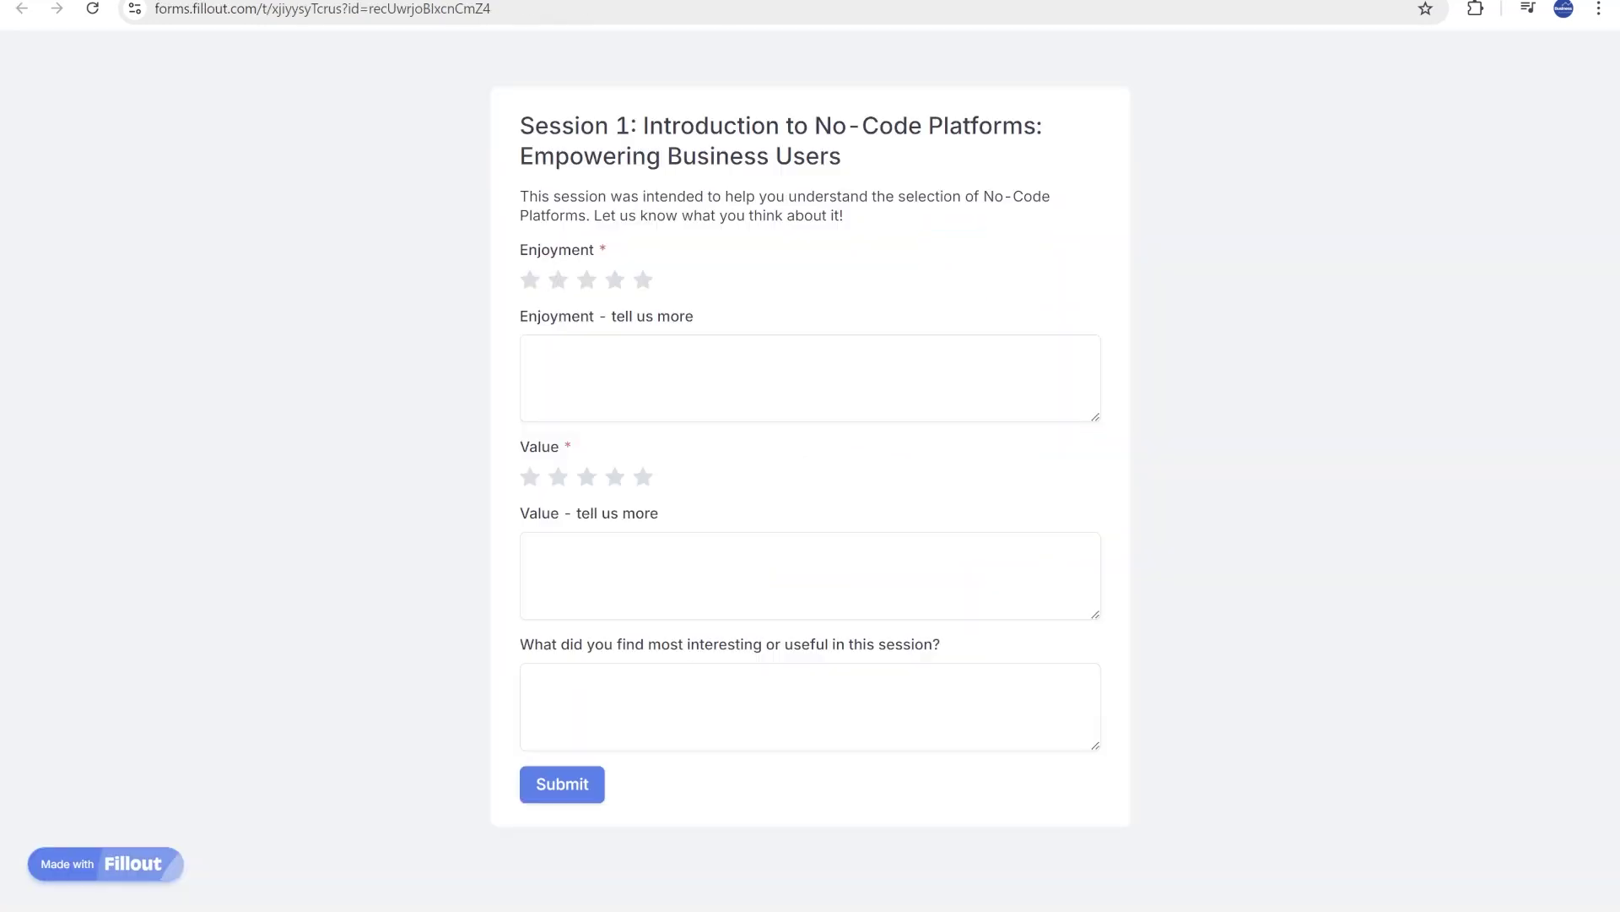
- Highlight the form's pre-filled Session 1 title and description, then return to Airtable's Session 10 record
drag(882, 148, 415, 128)
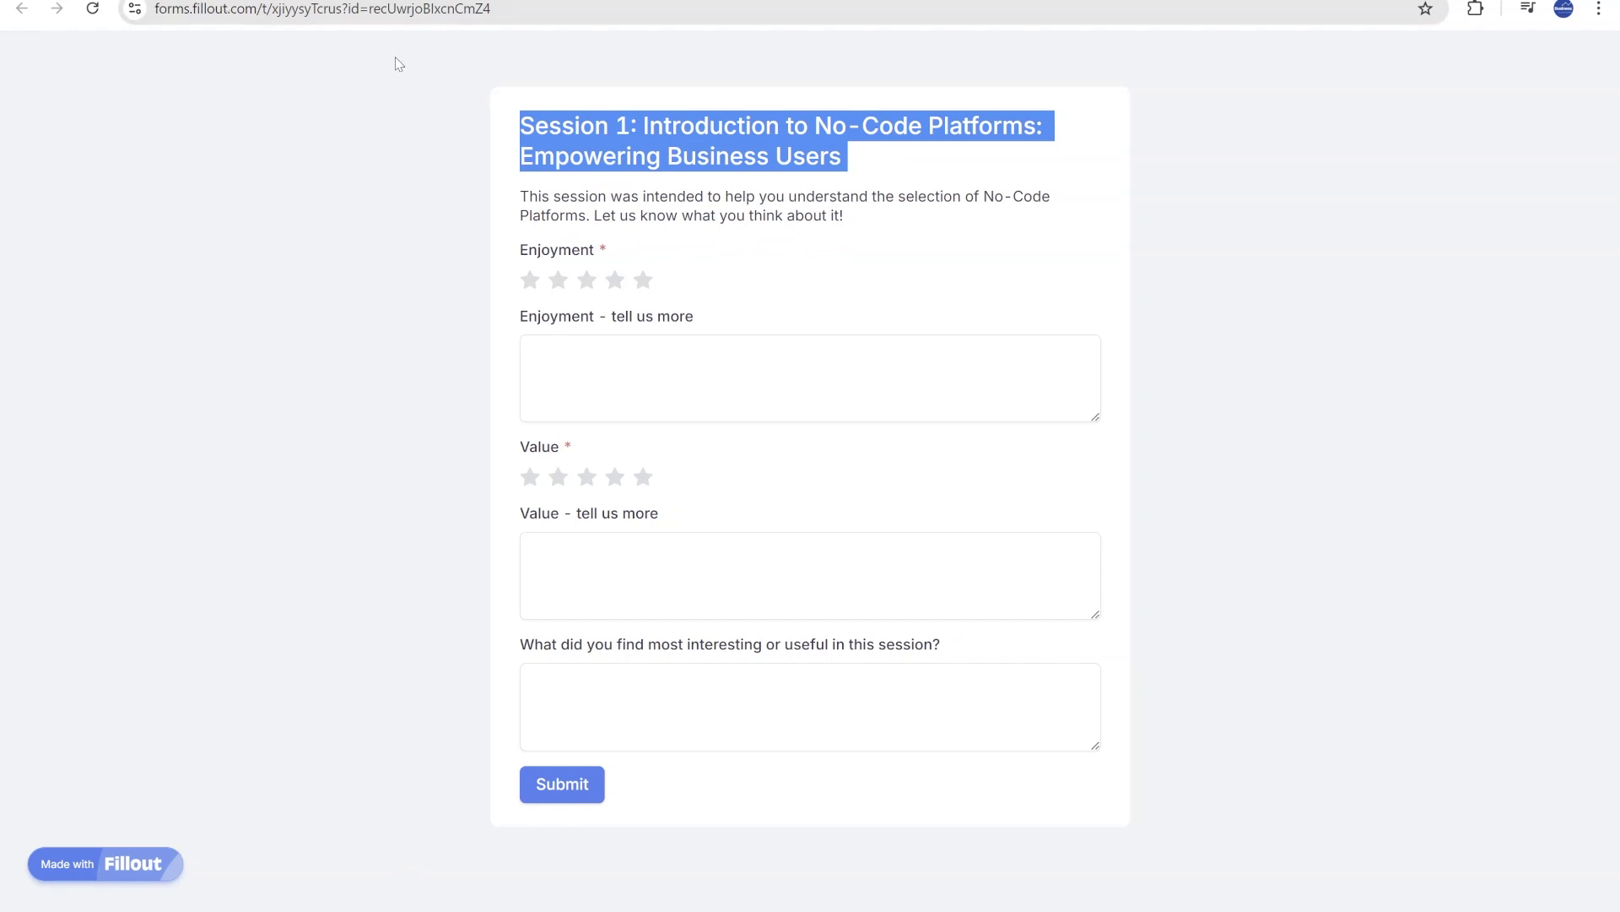
drag(881, 217, 517, 196)
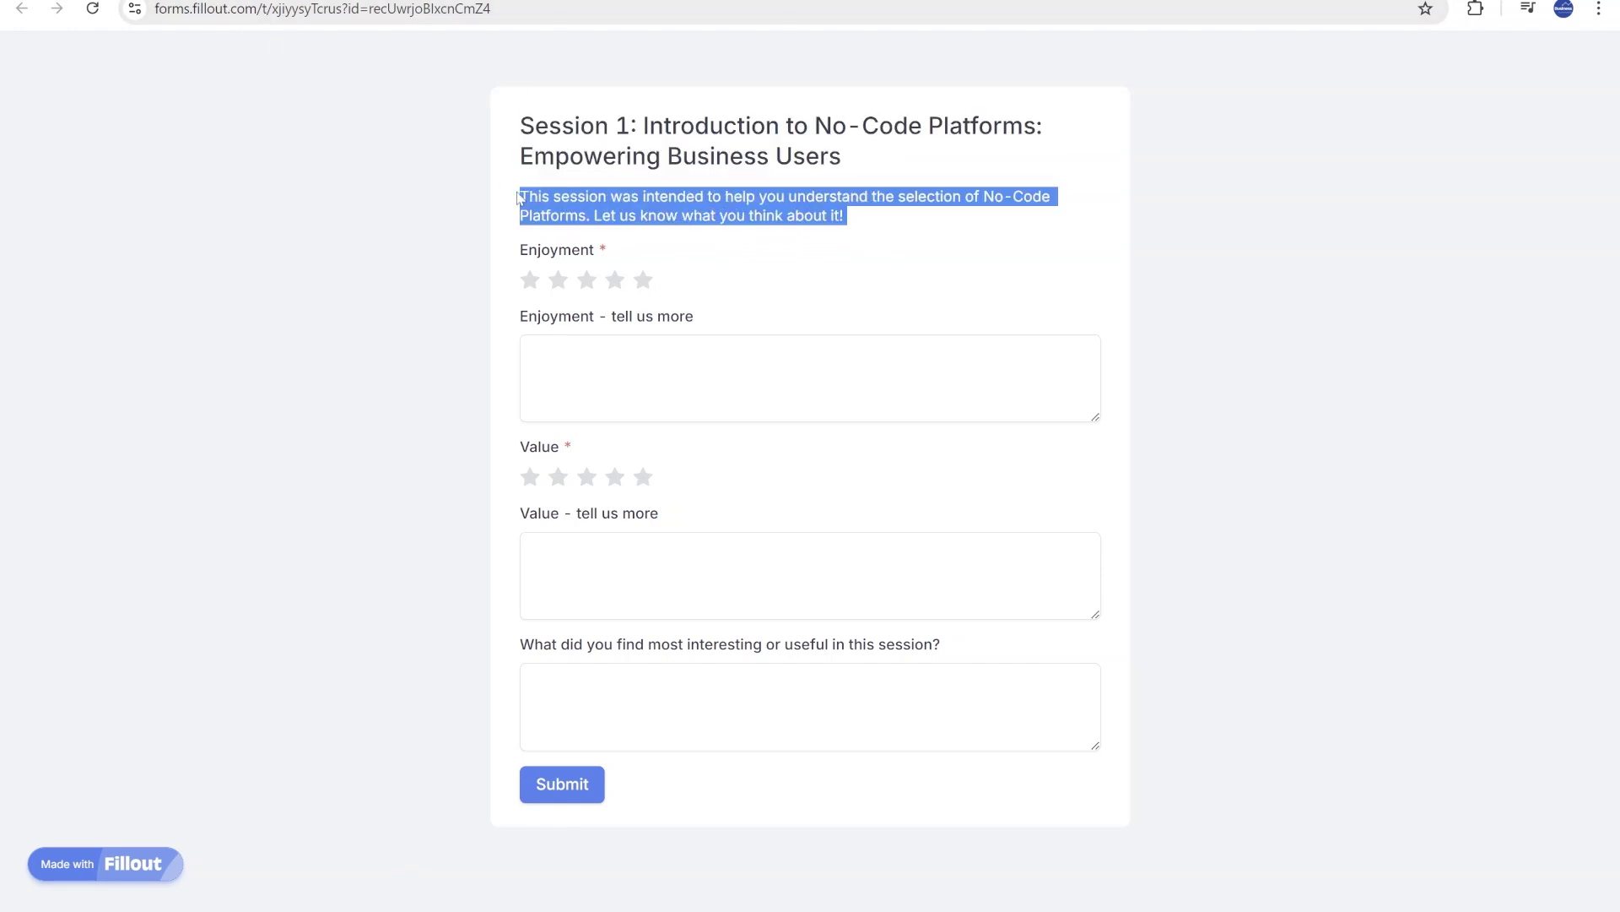
click(229, 1)
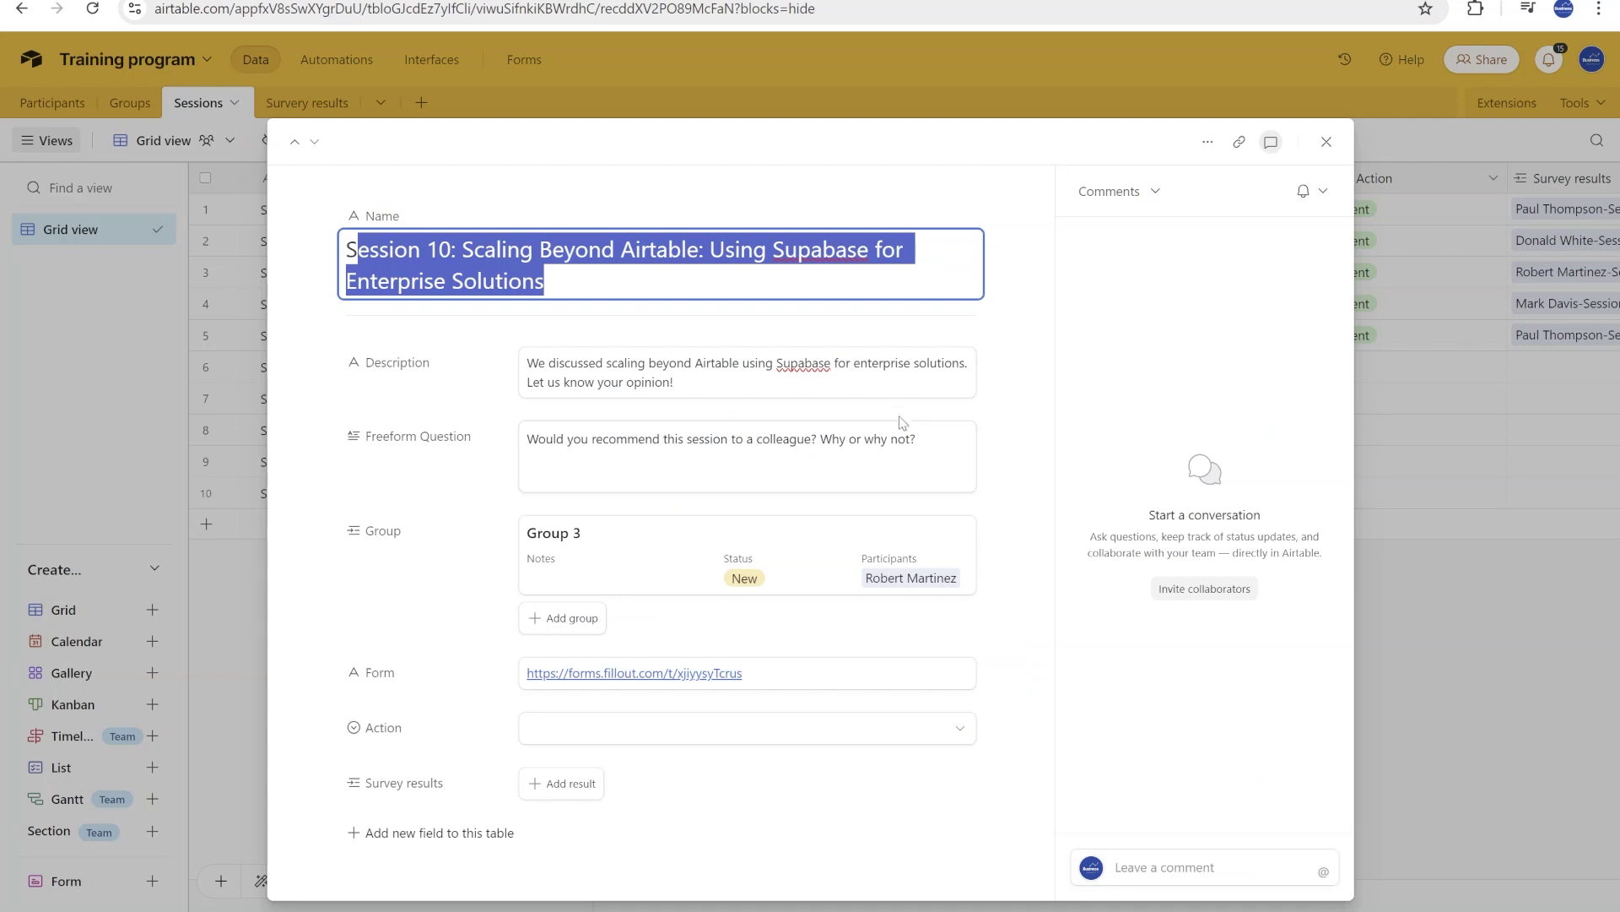
- Review Session 10's description and freeform question, then close the record and check Freeform Question cells
click(838, 385)
key(ctrl+a)
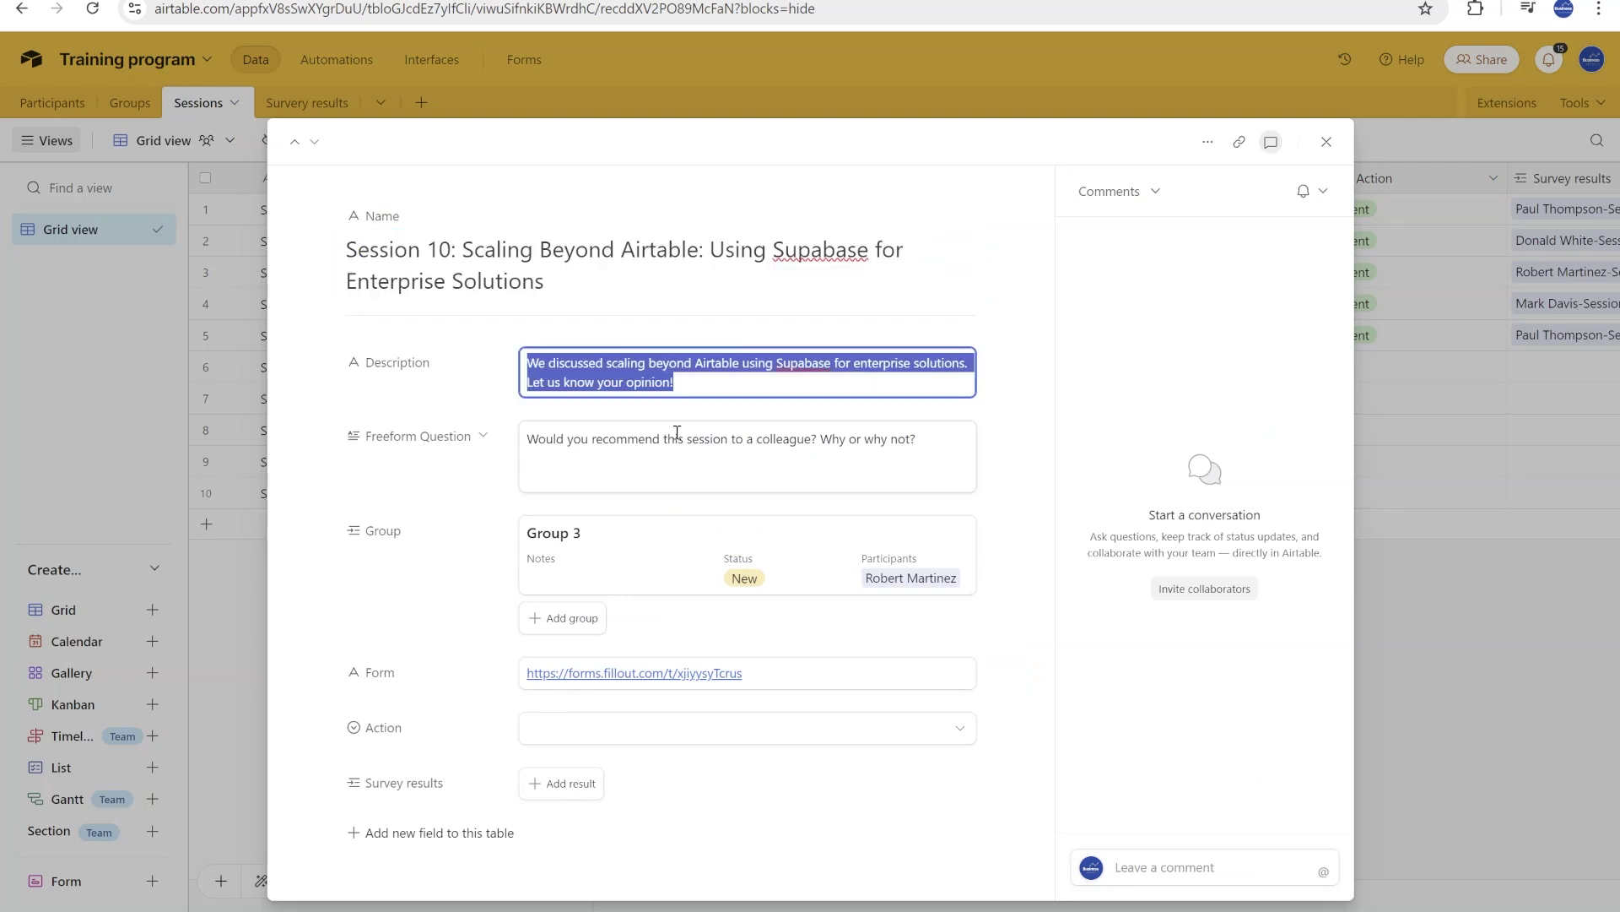
drag(617, 440, 536, 449)
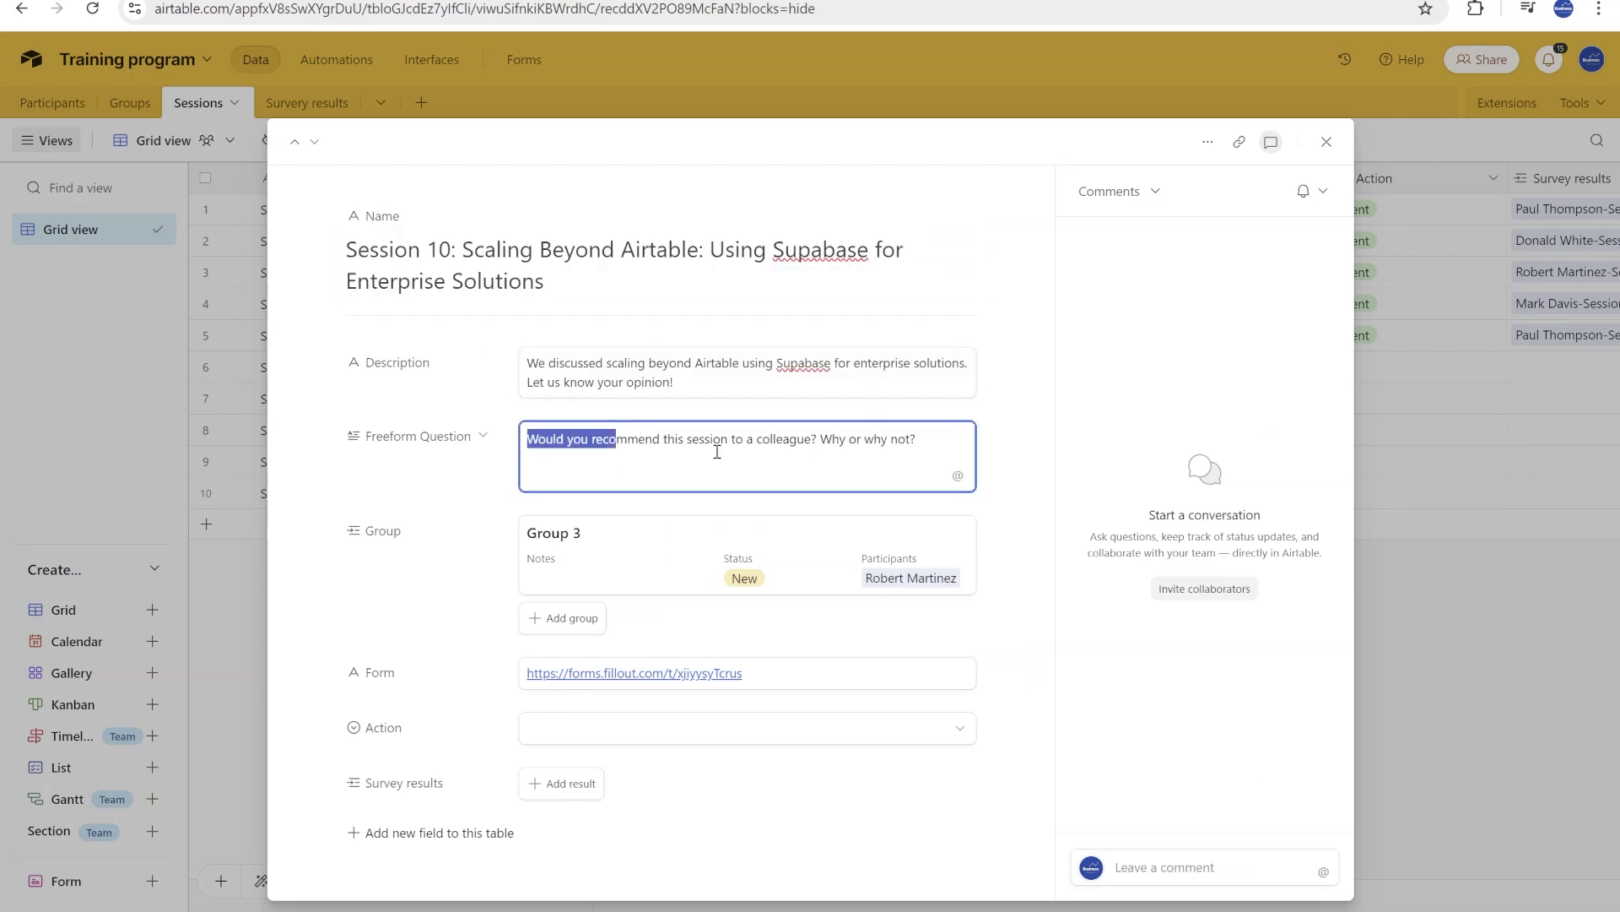
click(939, 447)
key(ctrl+a)
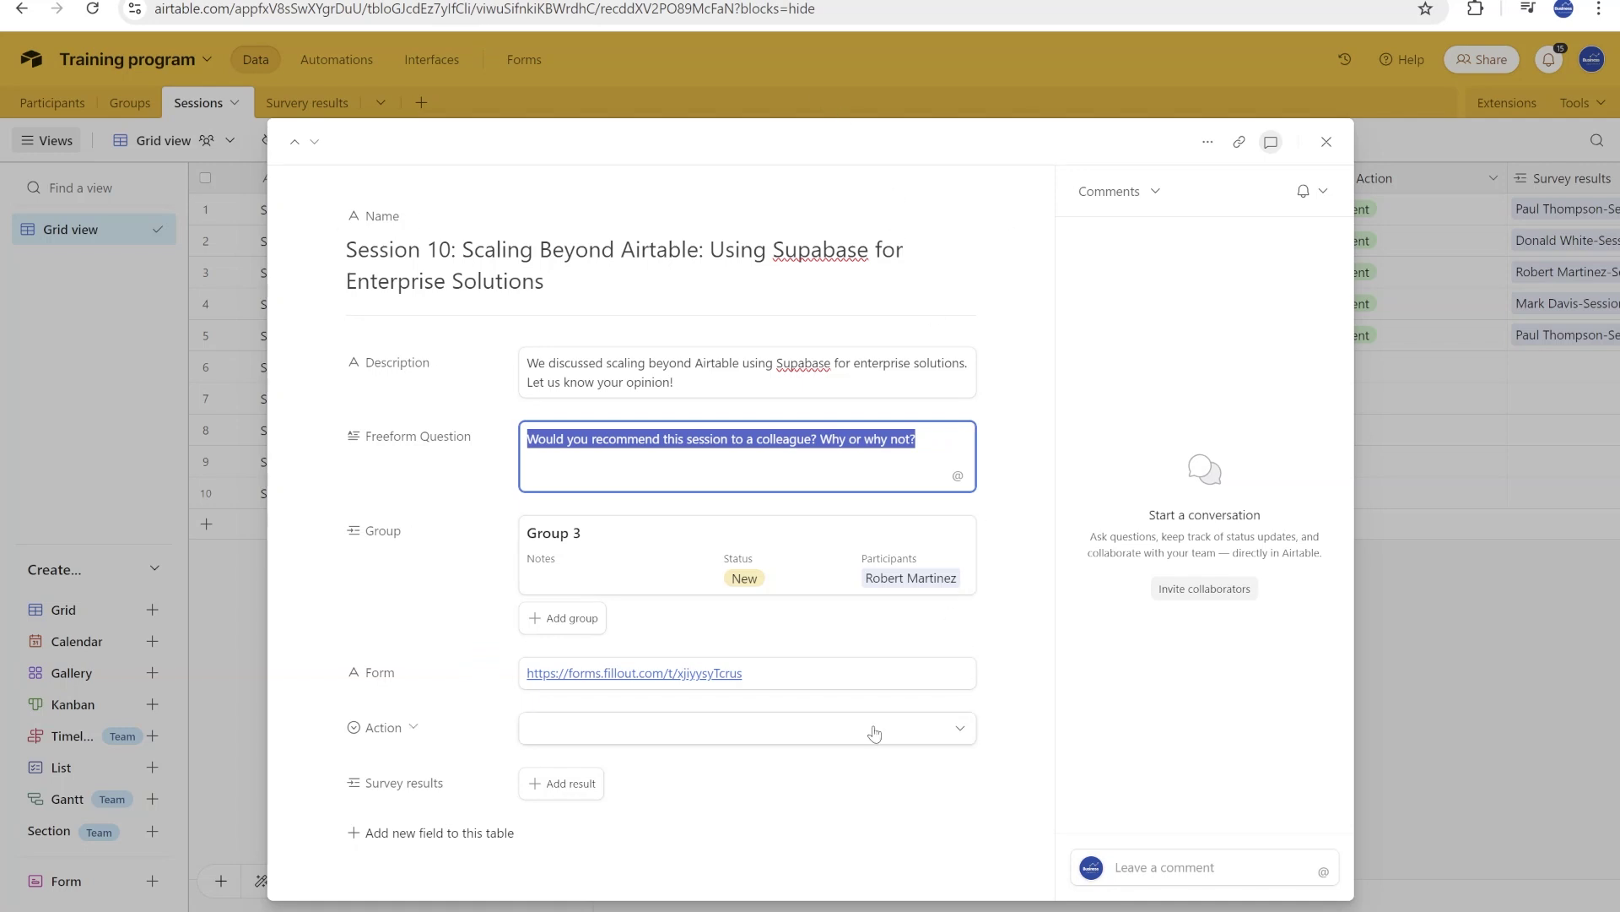
click(1325, 141)
drag(878, 274, 880, 460)
scroll(886, 438, right, 3)
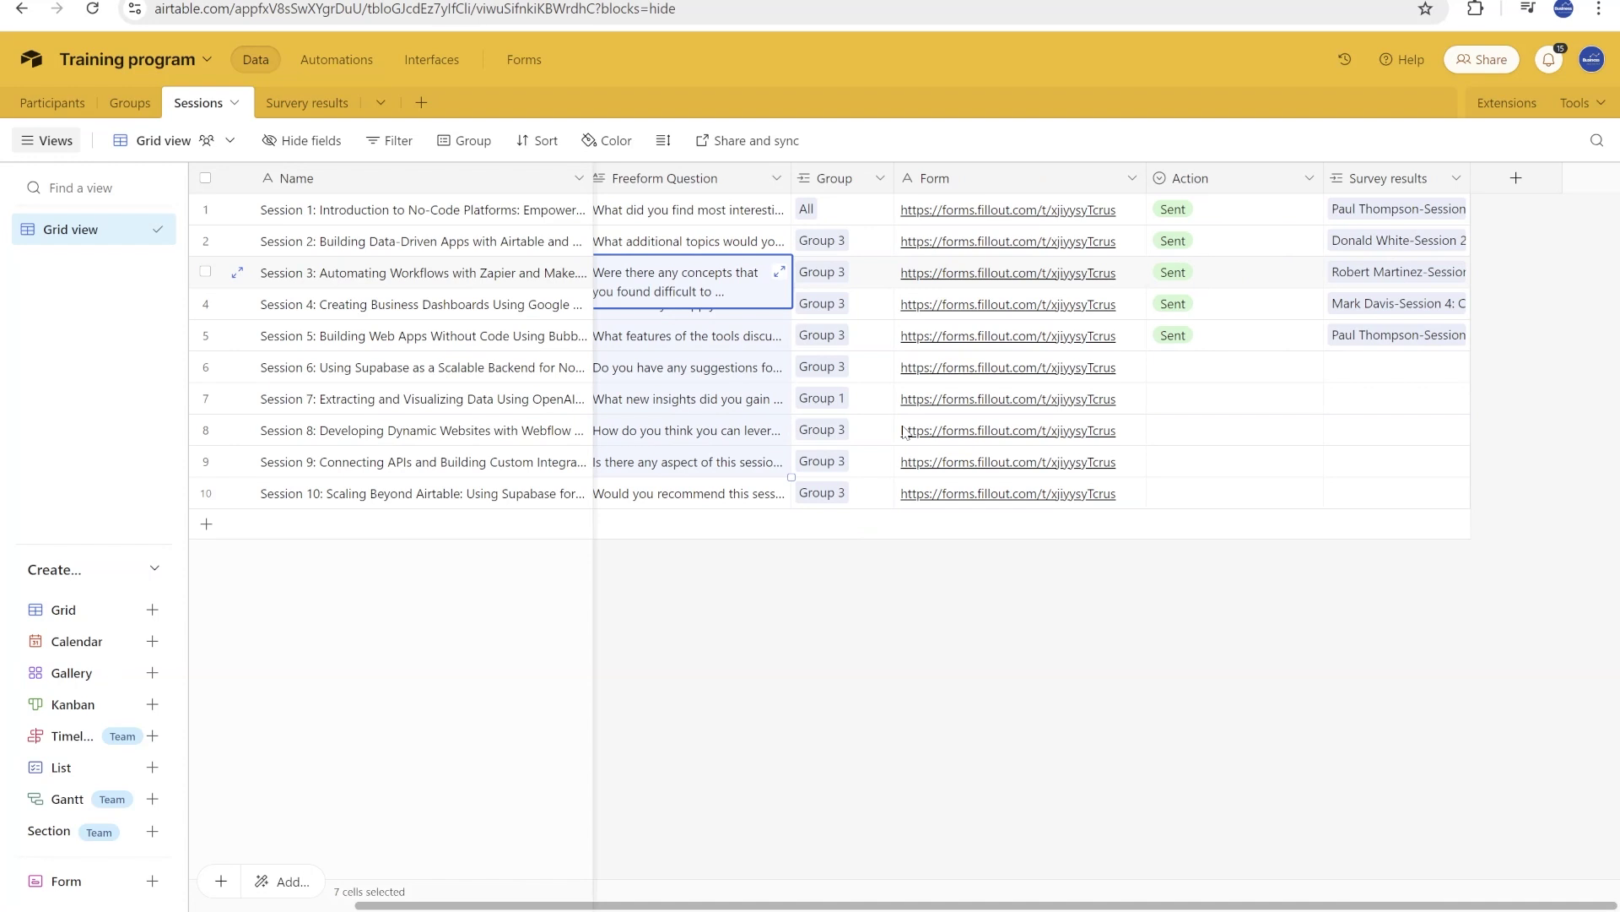
- Relink Session 6's Group from its old value to Group 3
click(875, 379)
click(853, 353)
click(810, 369)
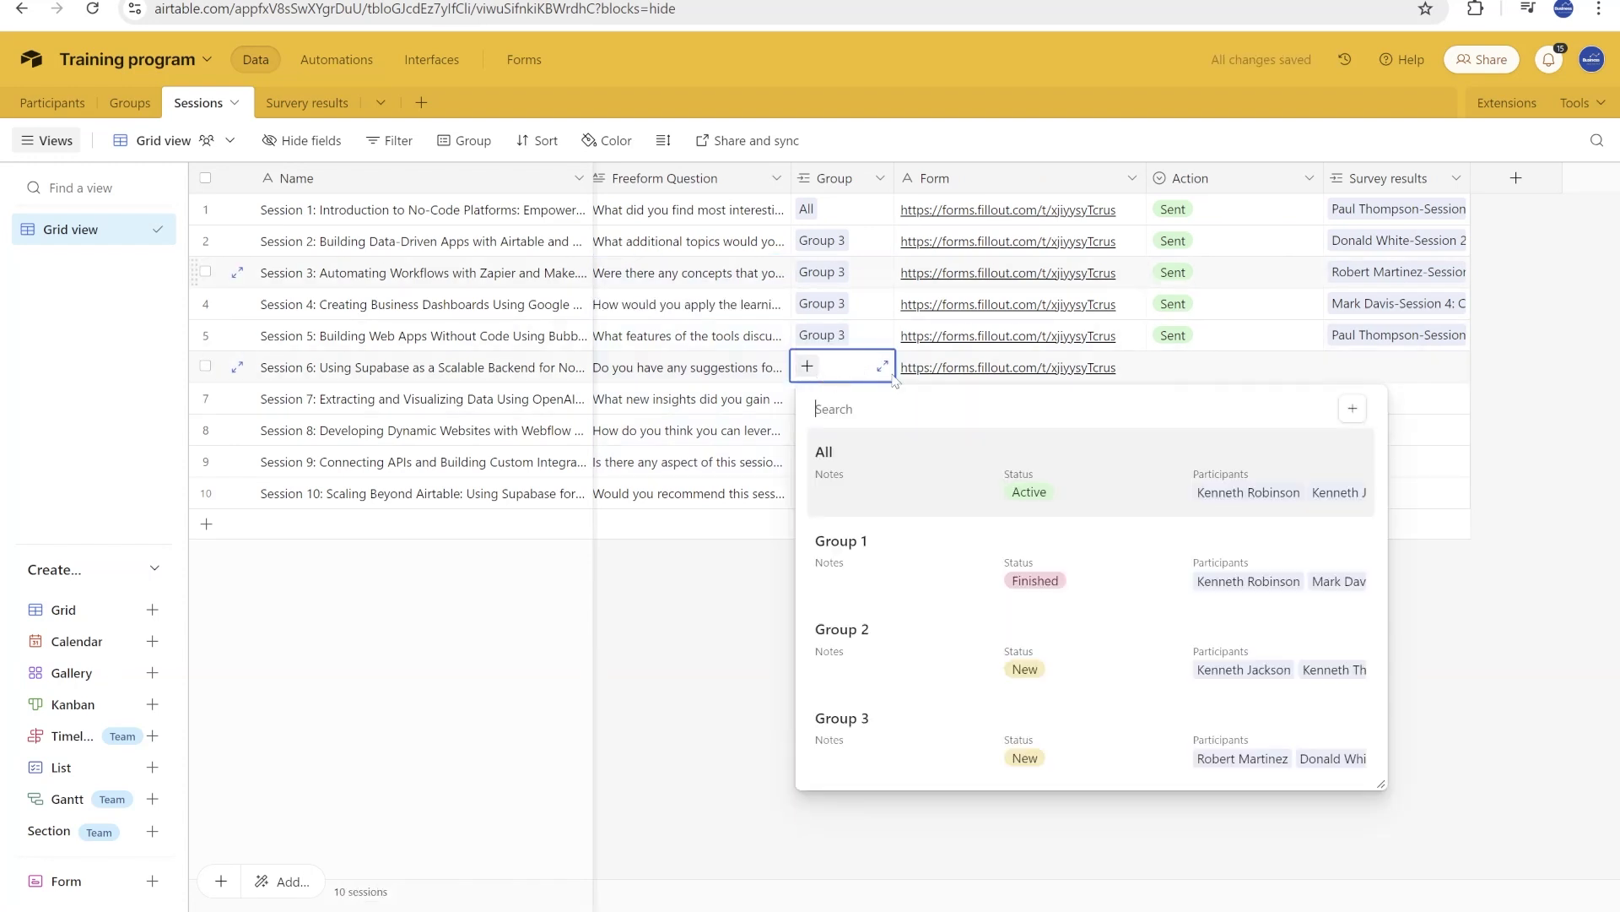
click(929, 496)
click(825, 365)
click(808, 366)
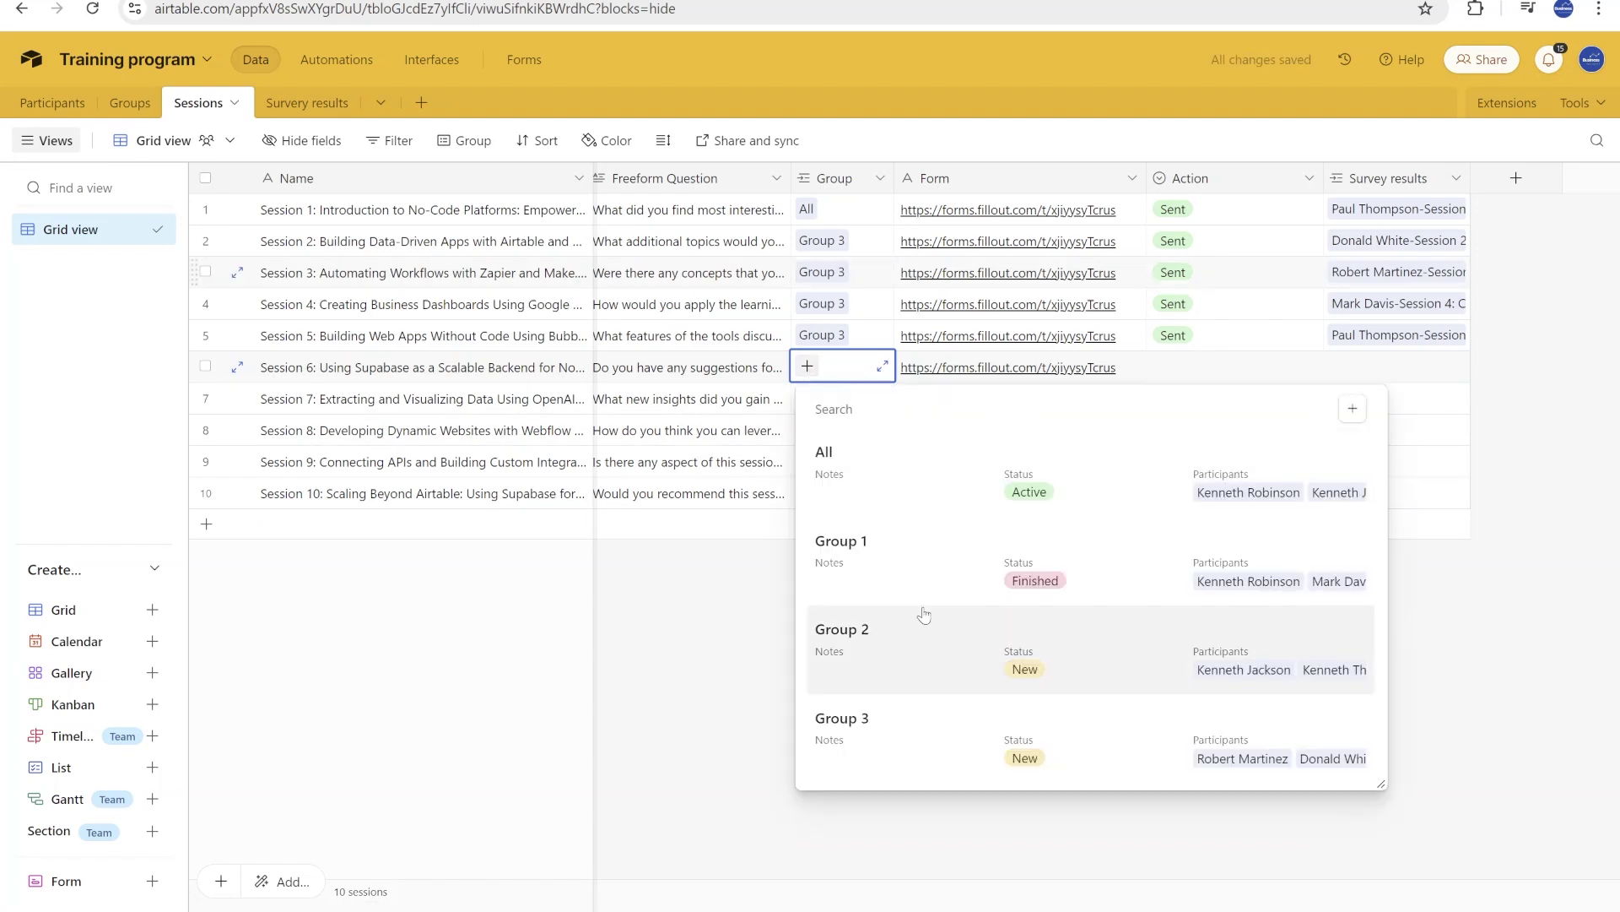
click(926, 734)
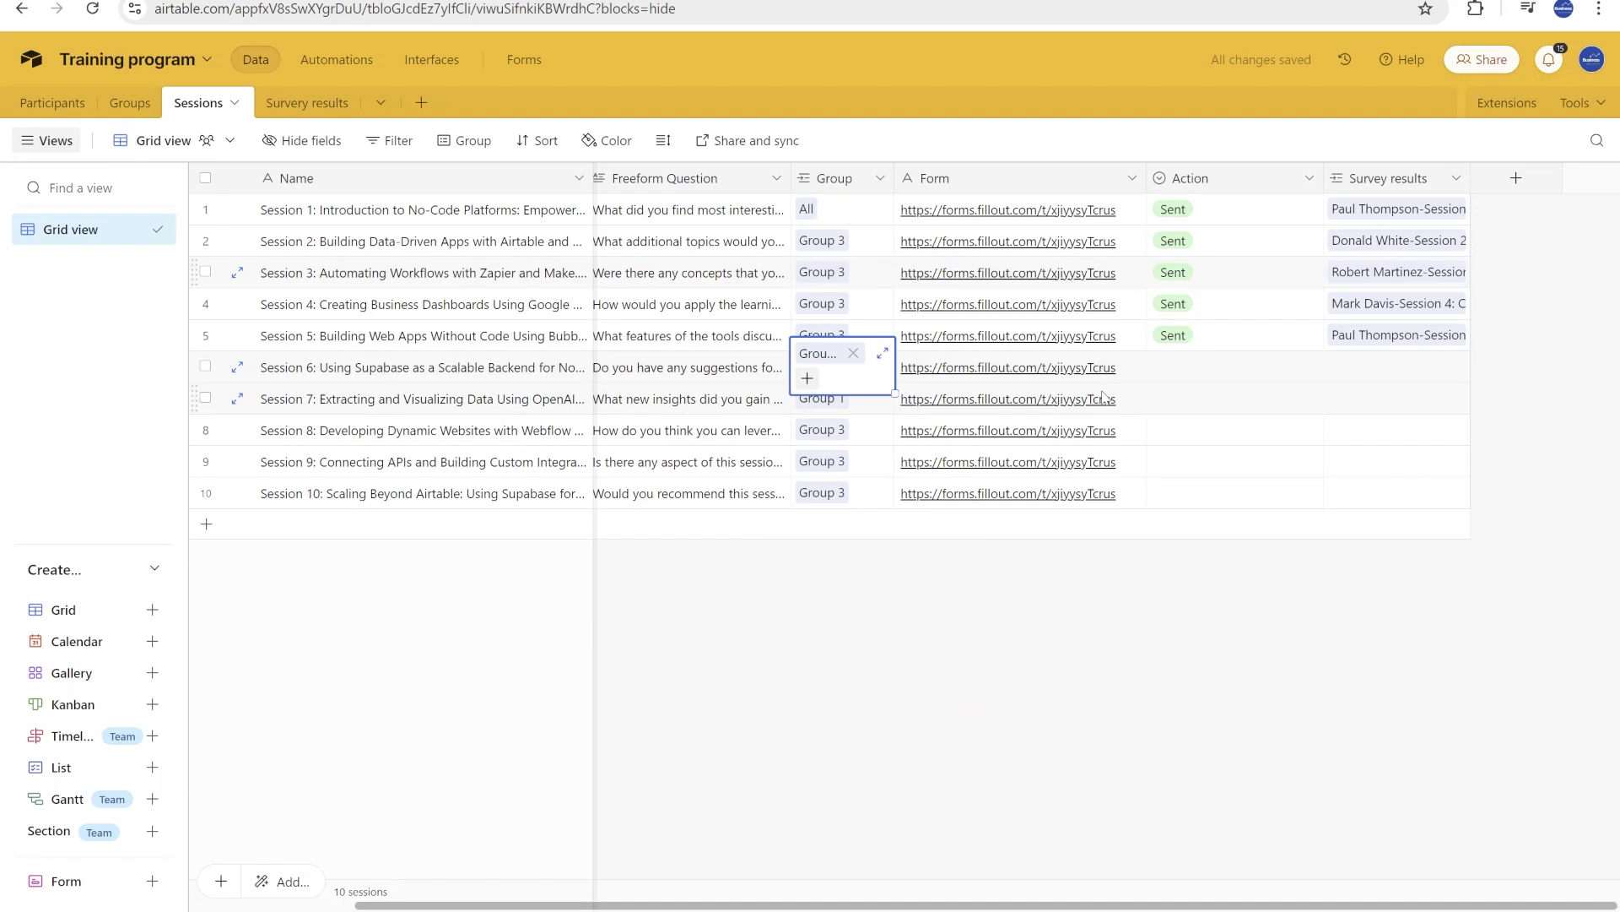
key(Tab)
- Clear Session 6's Form link and paste in Session 7's form link
key(Right)
key(Right)
key(Left)
key(Left)
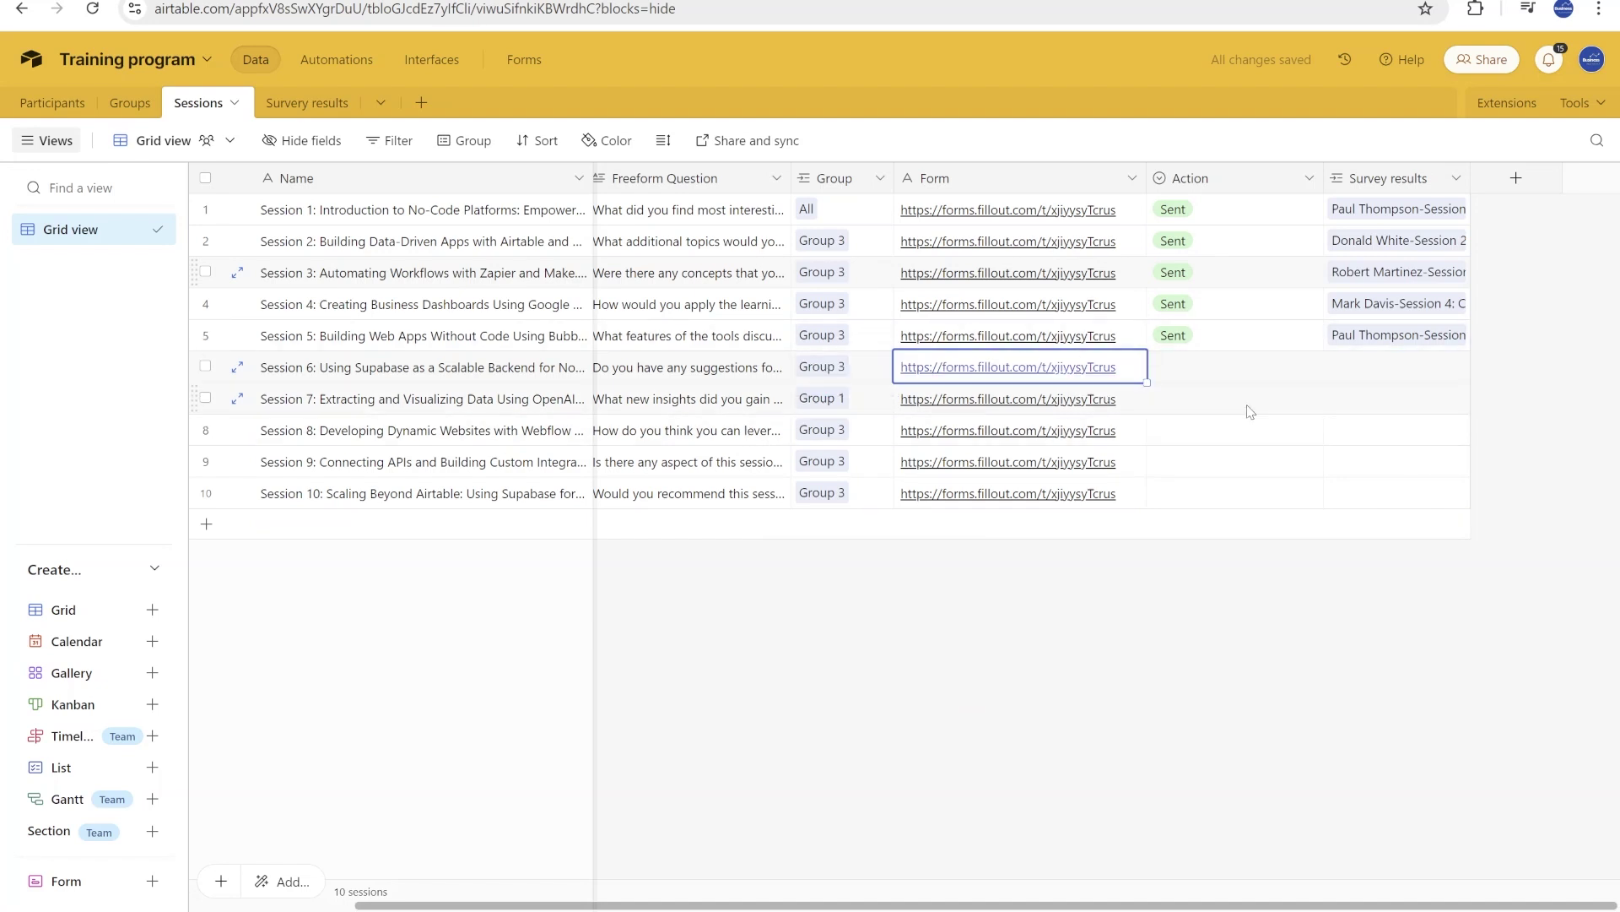
key(Delete)
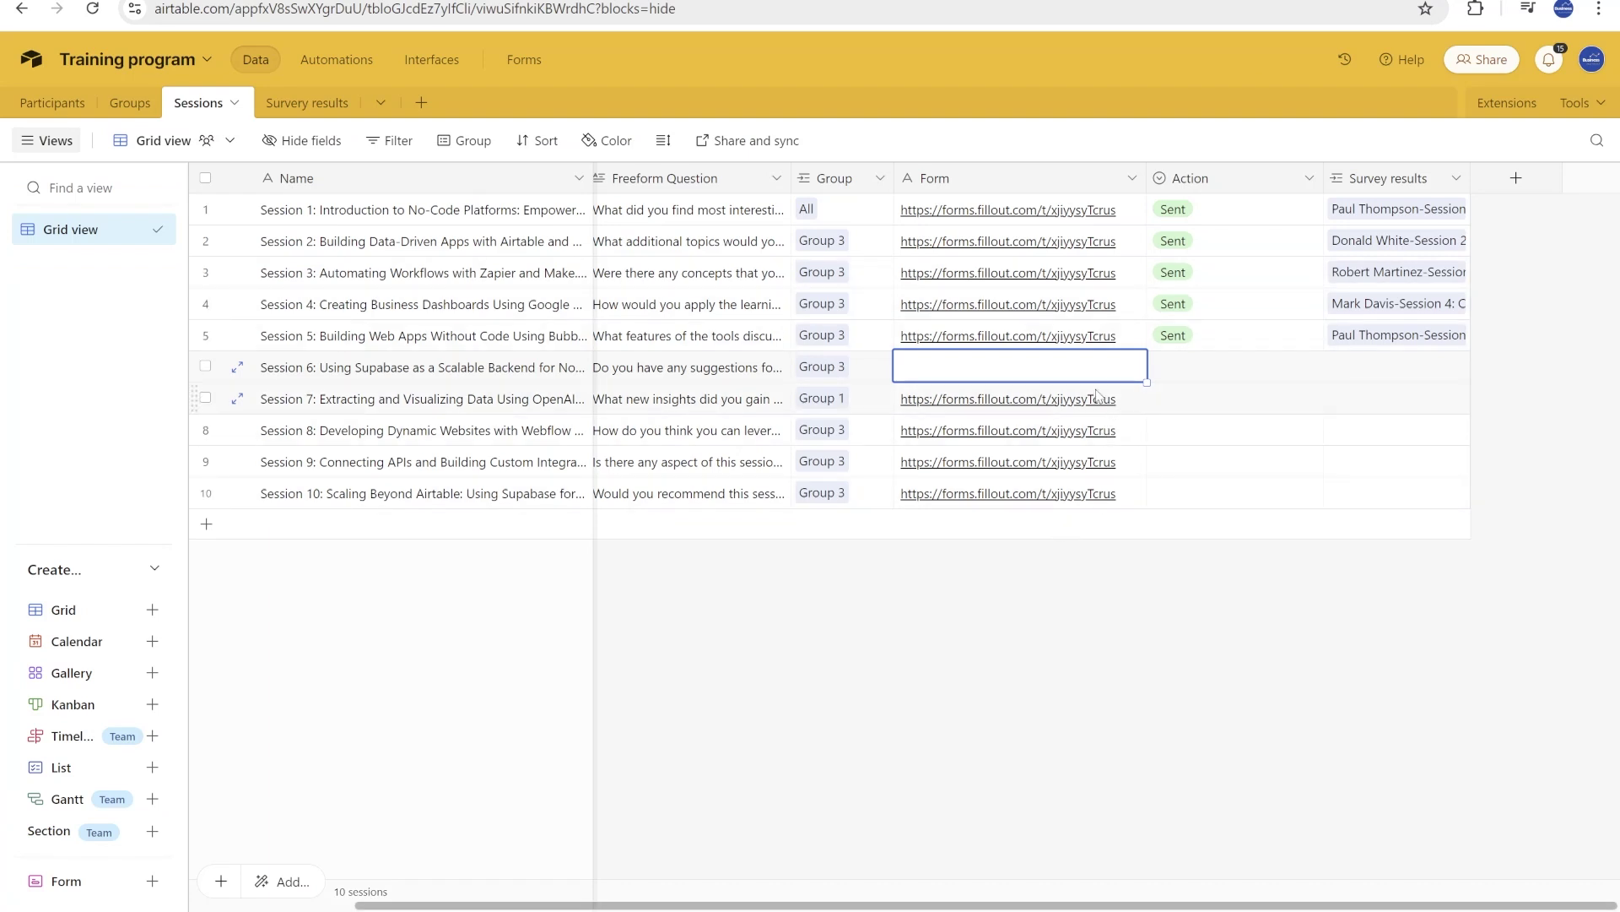
click(1128, 397)
key(ctrl+c)
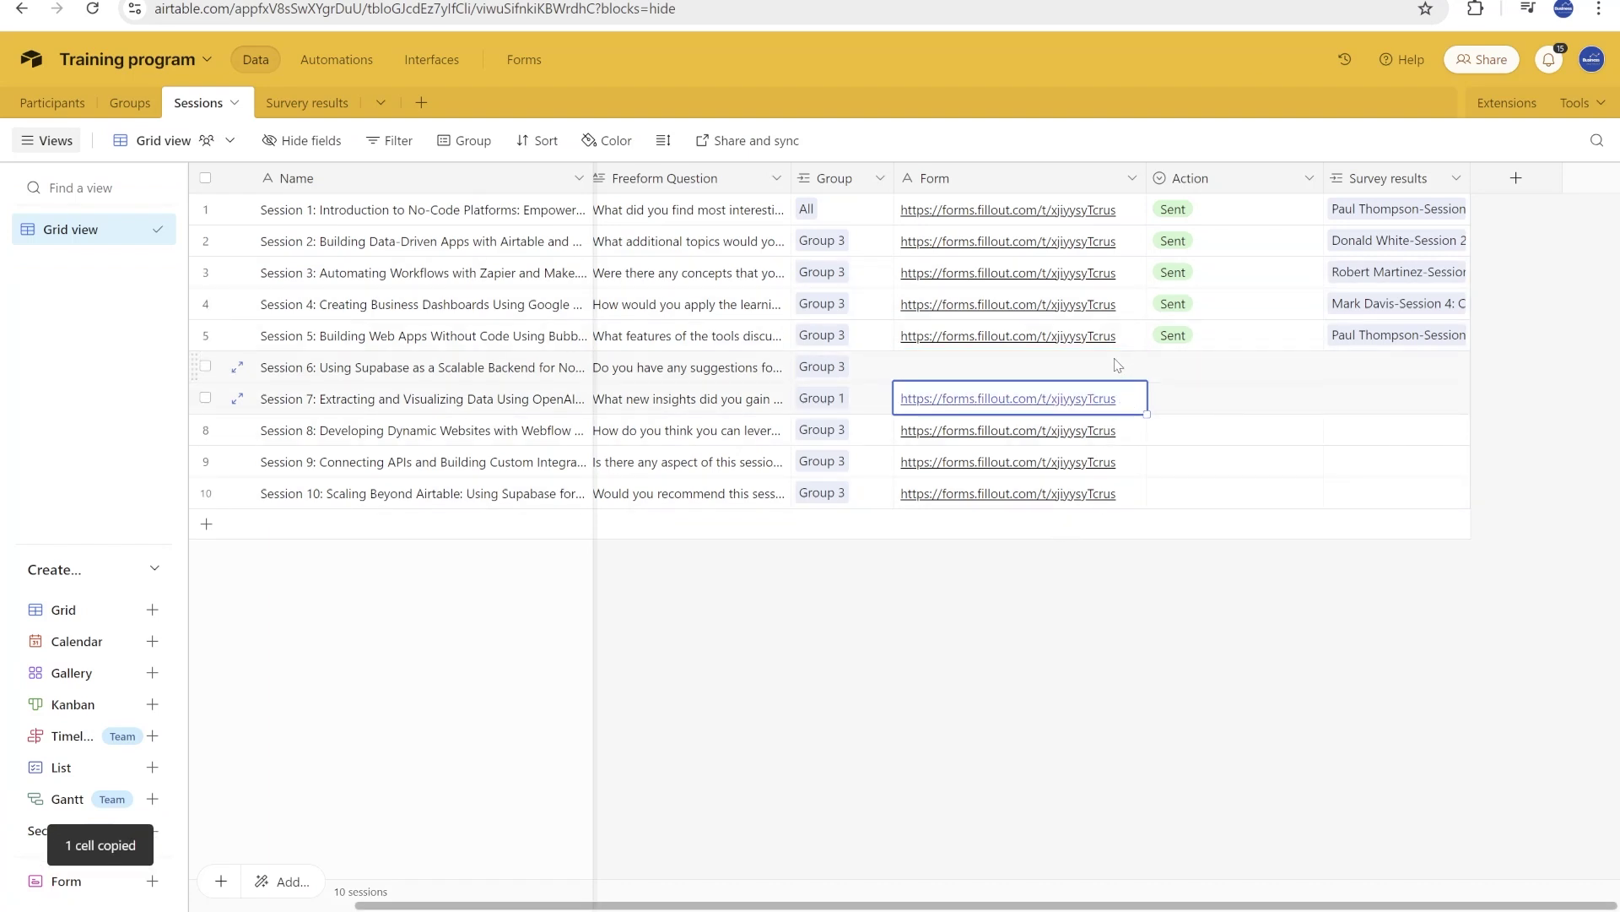
click(1119, 366)
key(ctrl+v)
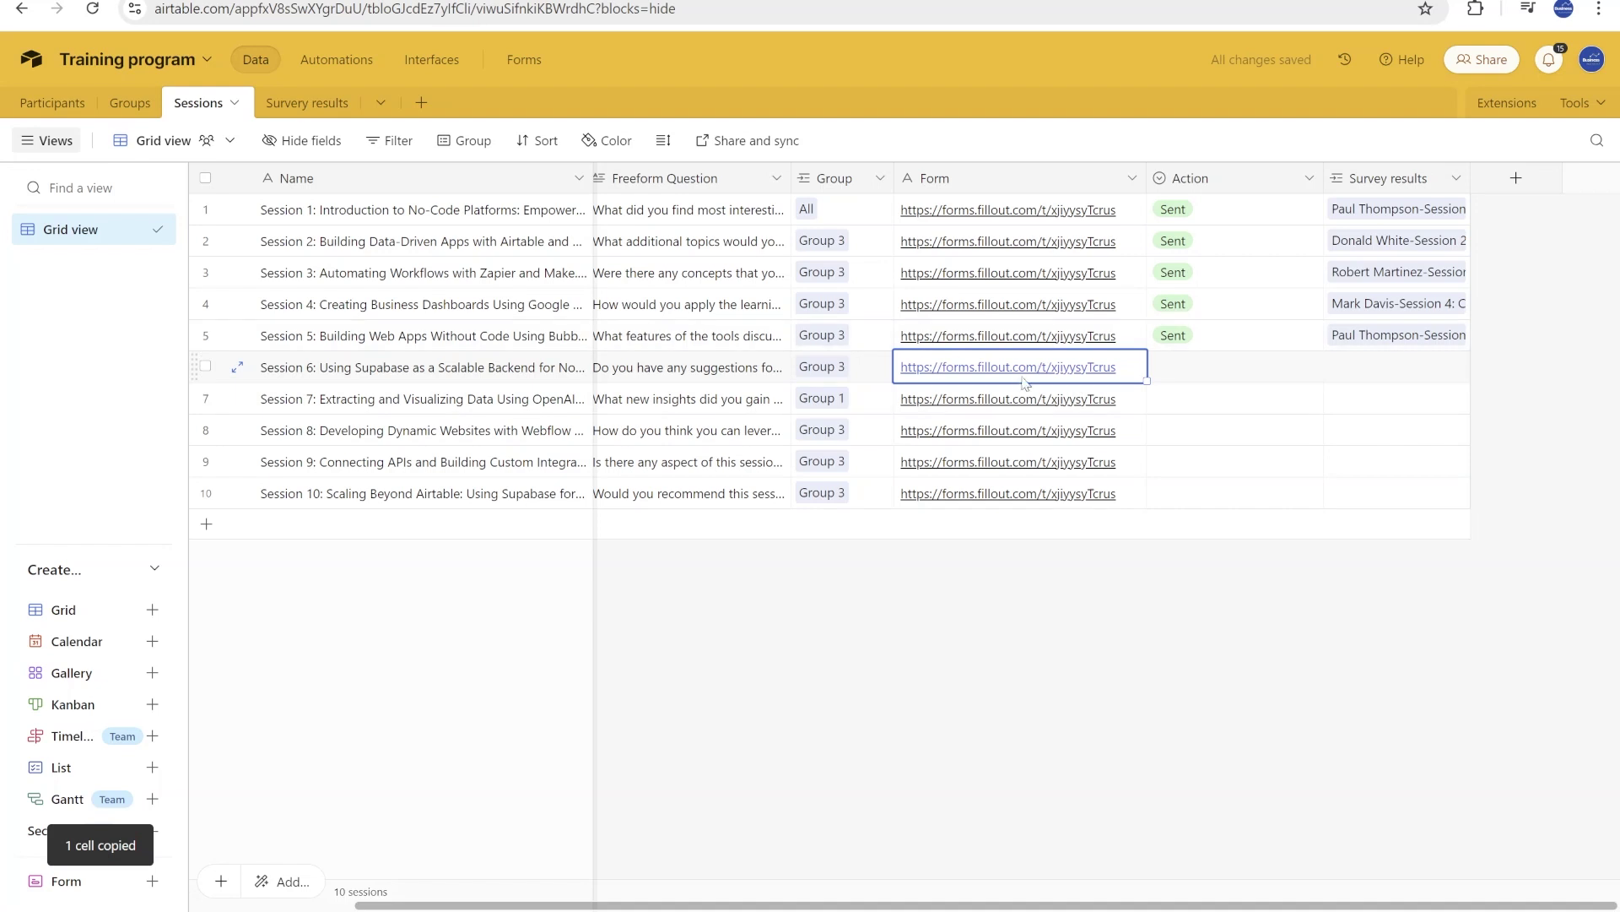
- Add a blank session row and inspect the Form field's settings without changing them
click(206, 523)
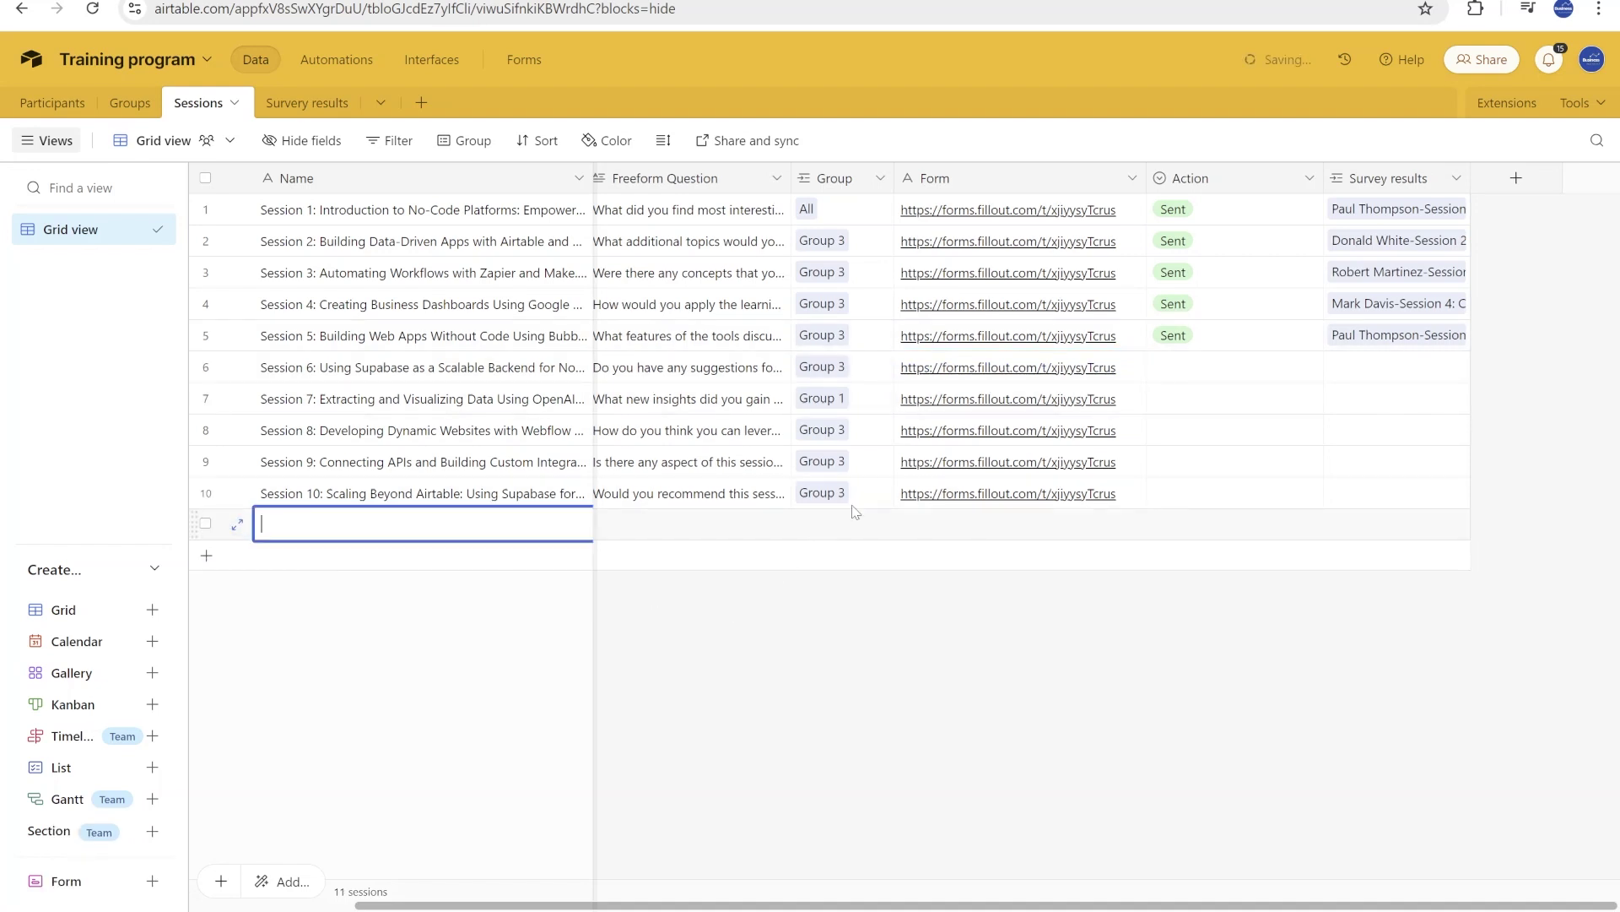
click(1044, 532)
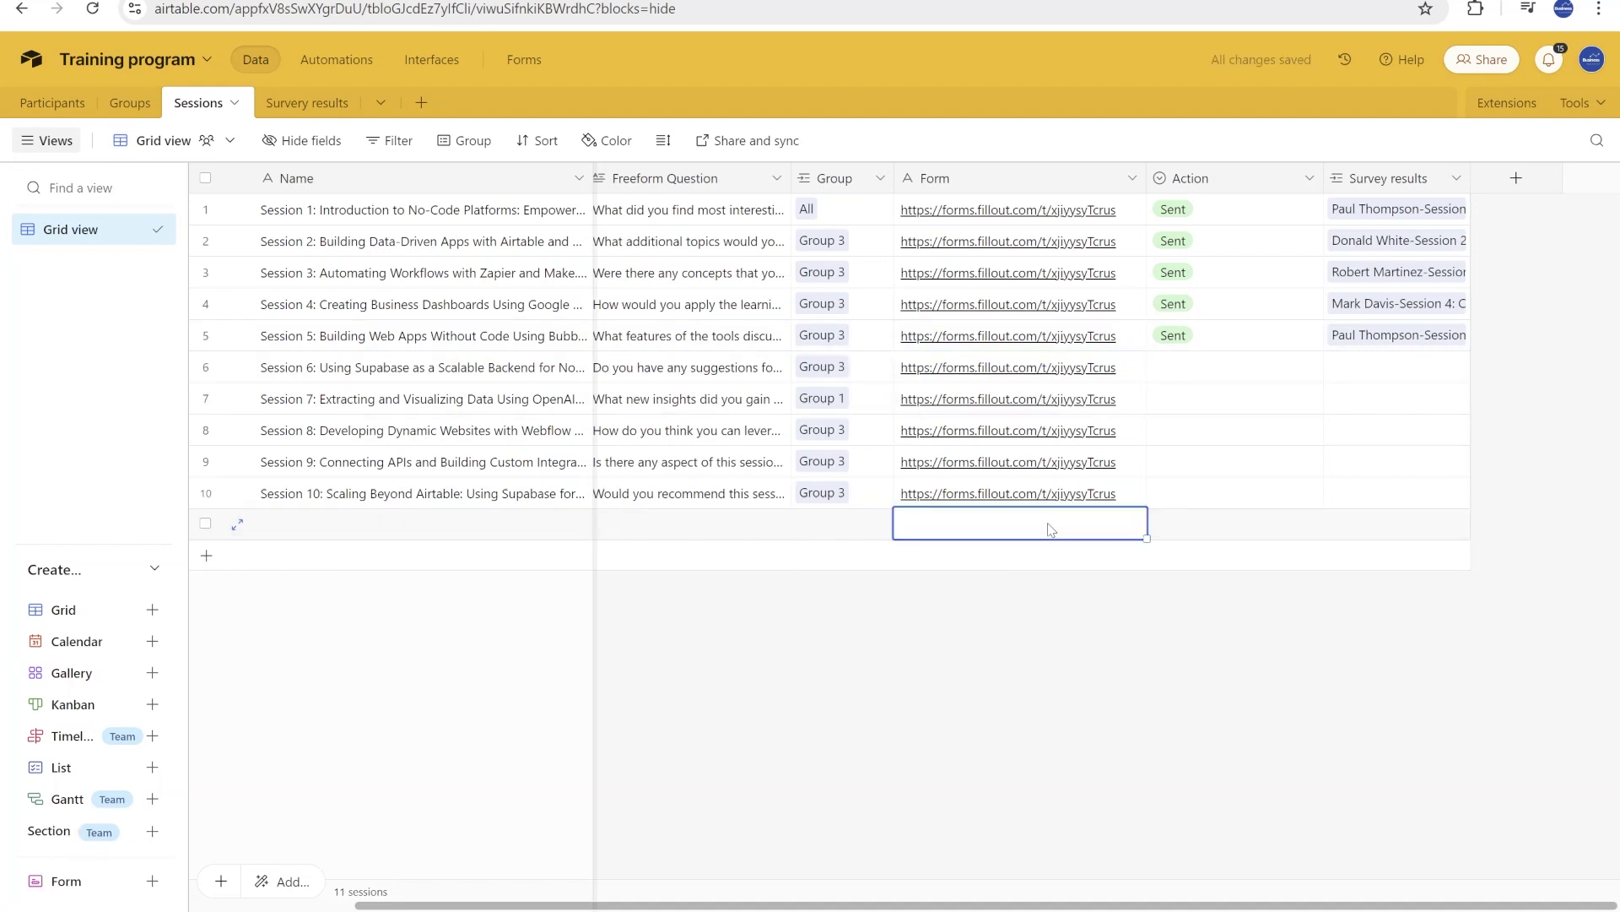
double_click(971, 178)
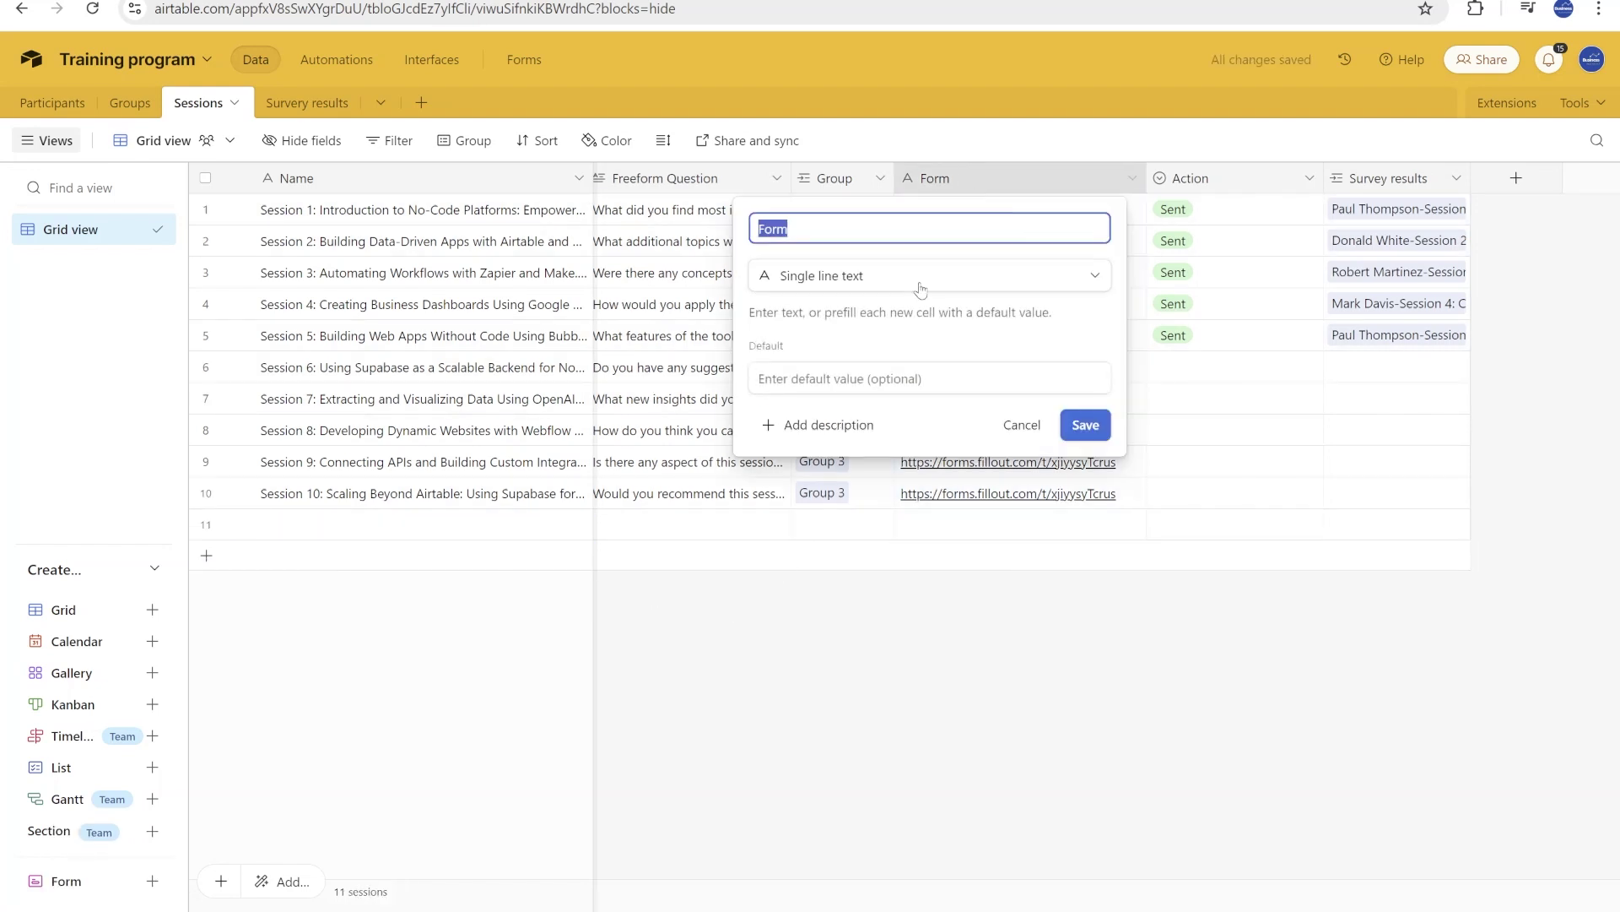
click(868, 384)
click(1022, 425)
- Set Session 10's form link as the Form field's default value, saving and confirming the change
click(1017, 494)
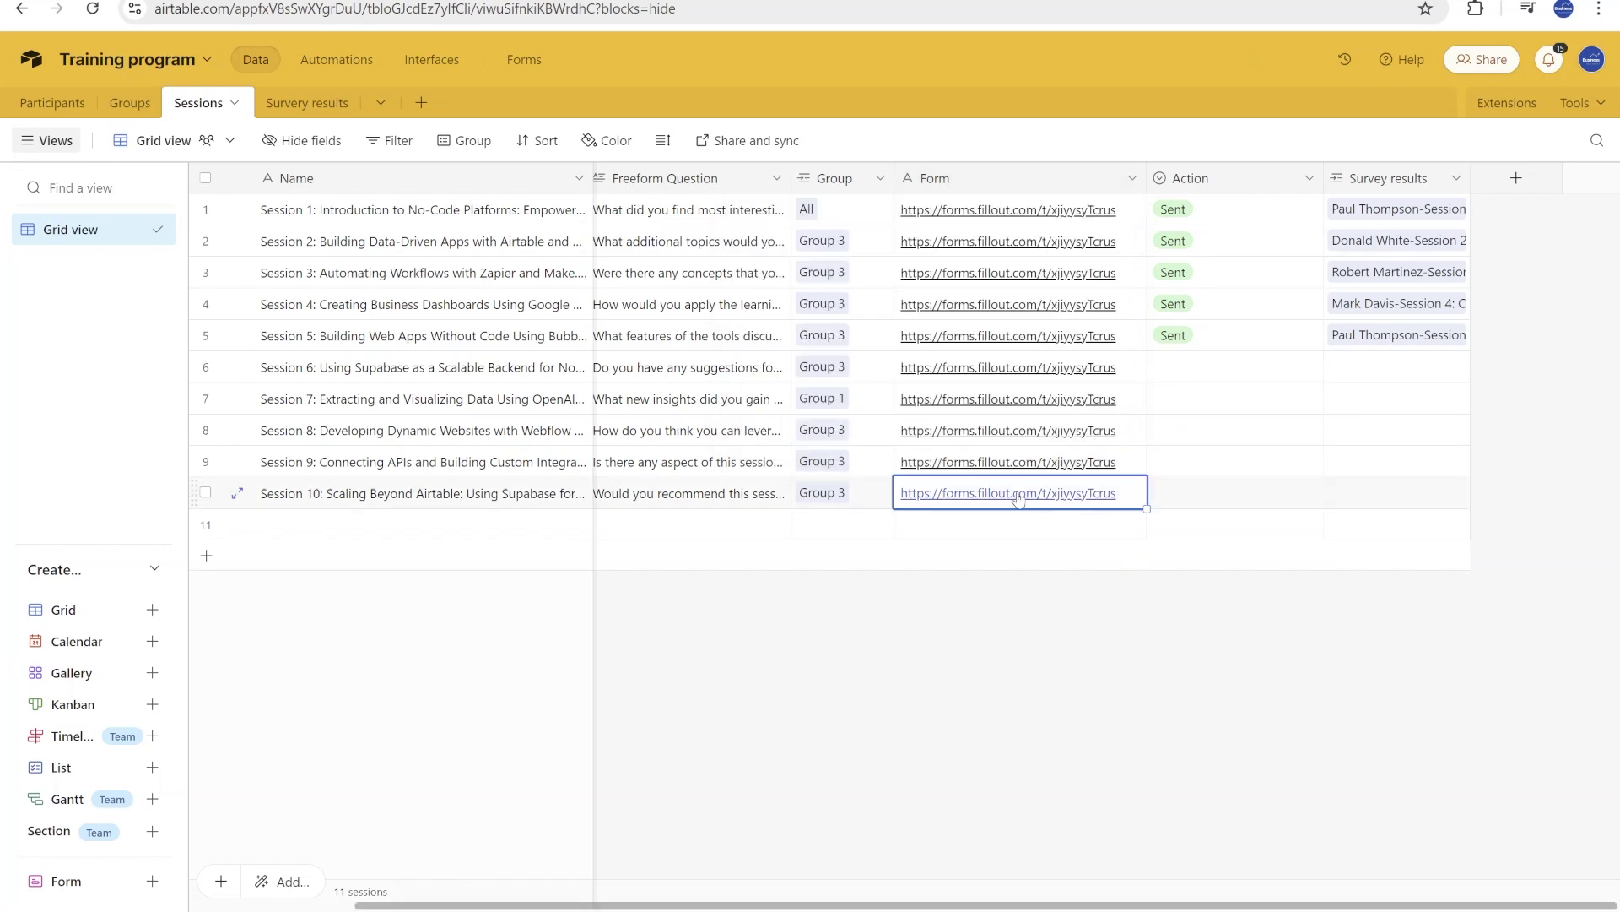
key(ctrl+c)
click(933, 181)
double_click(973, 177)
click(840, 378)
key(ctrl+v)
click(1094, 424)
click(977, 603)
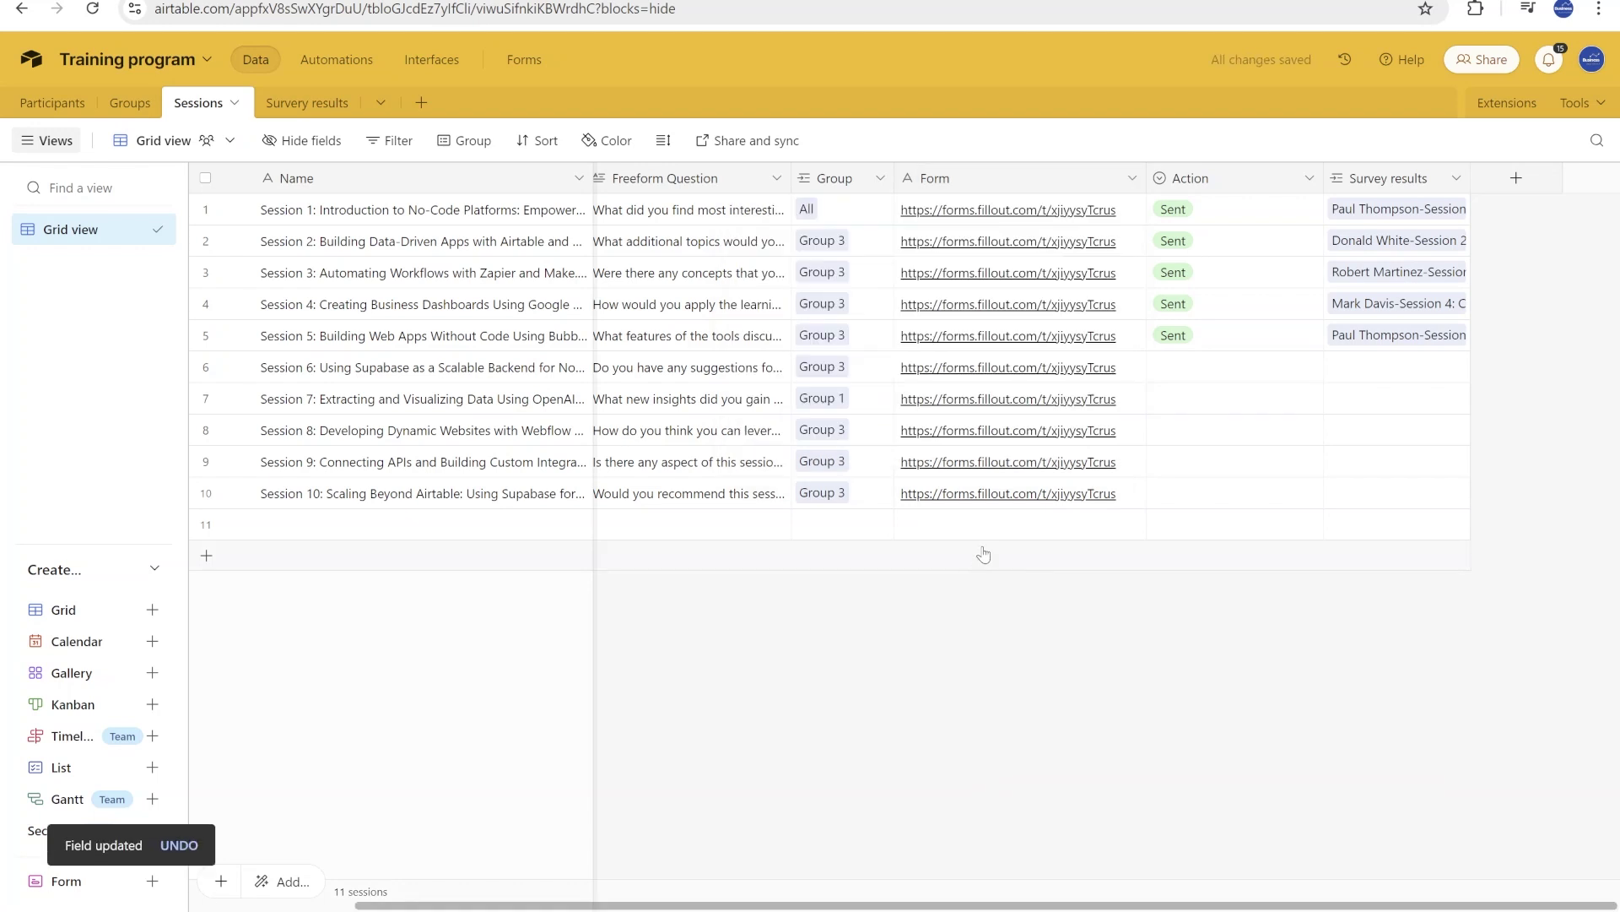
- Add three more session rows to test the default, clearing row 12's form link
click(207, 557)
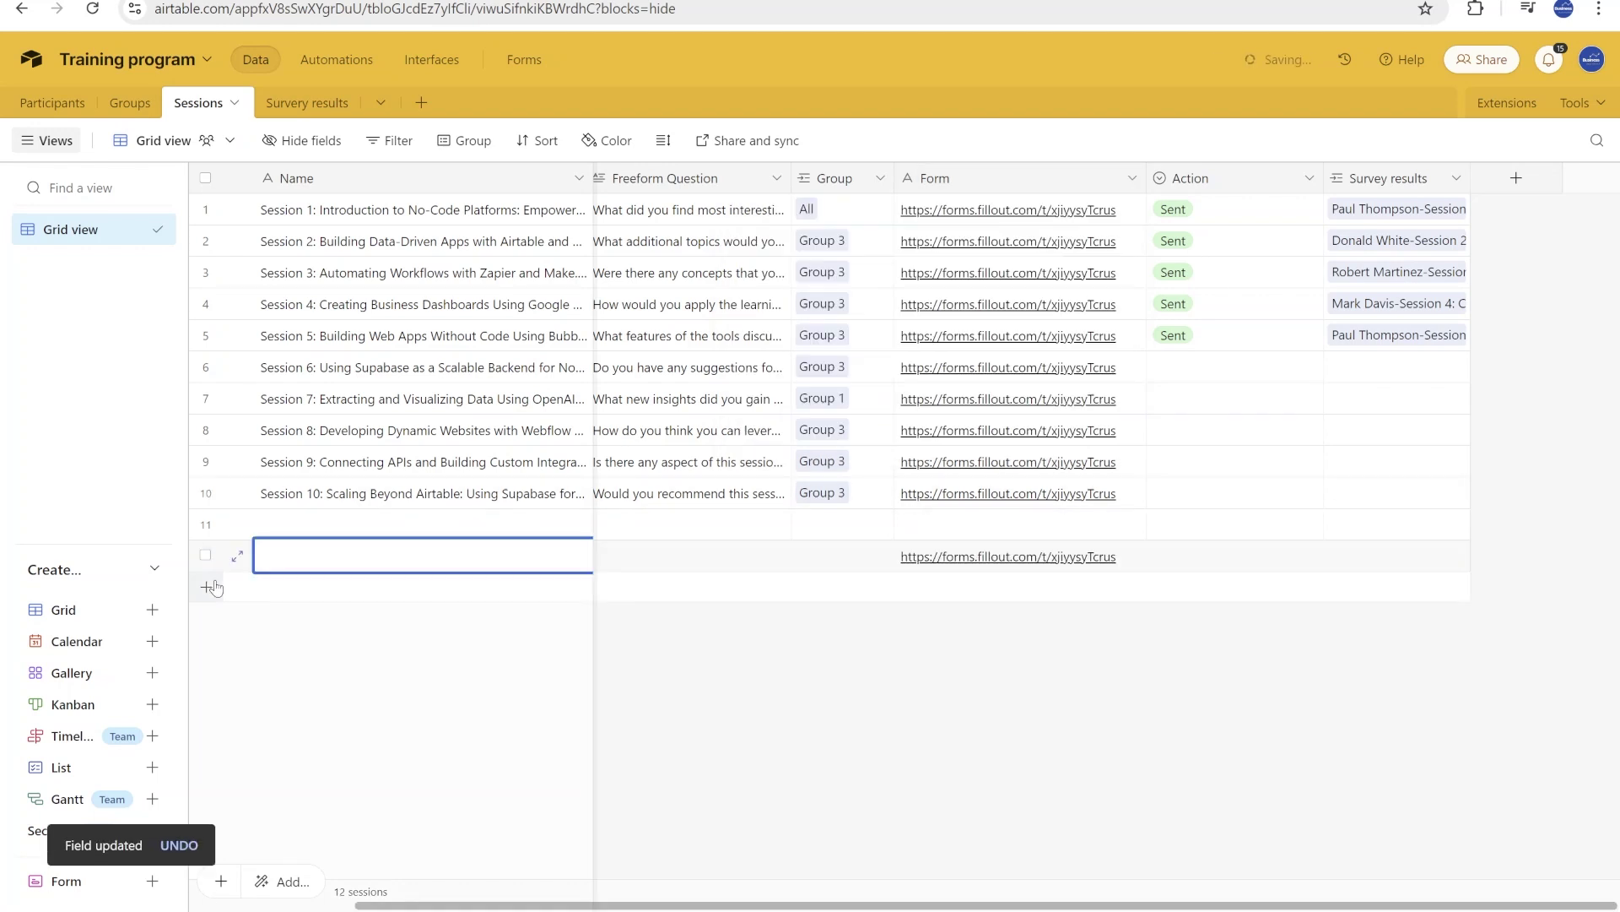
click(207, 588)
click(212, 609)
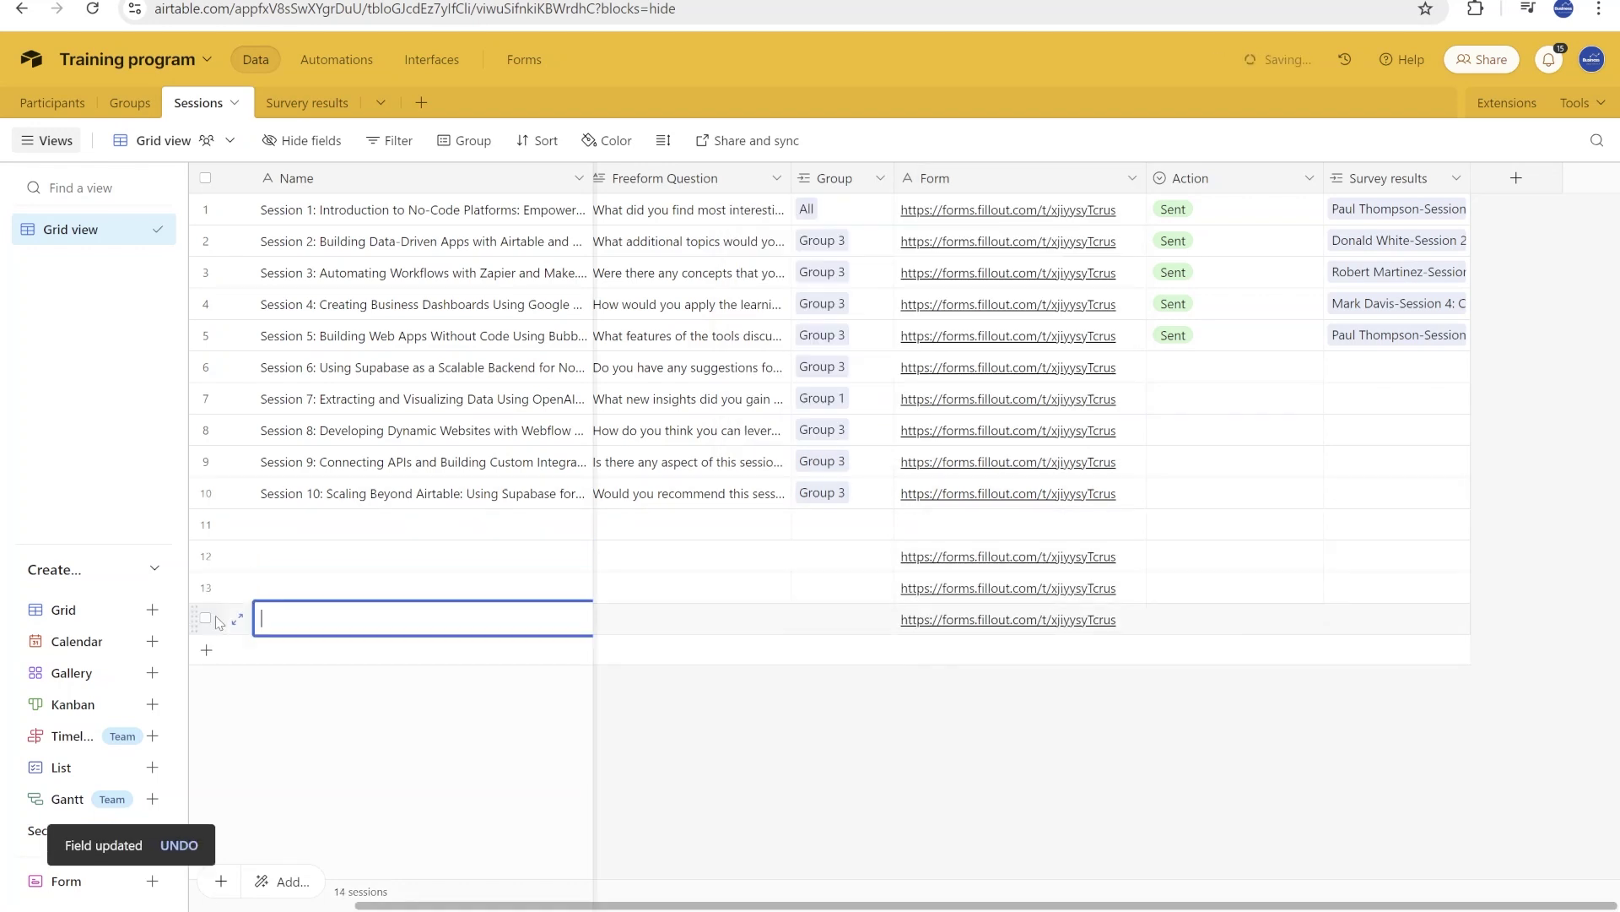
click(989, 555)
key(Delete)
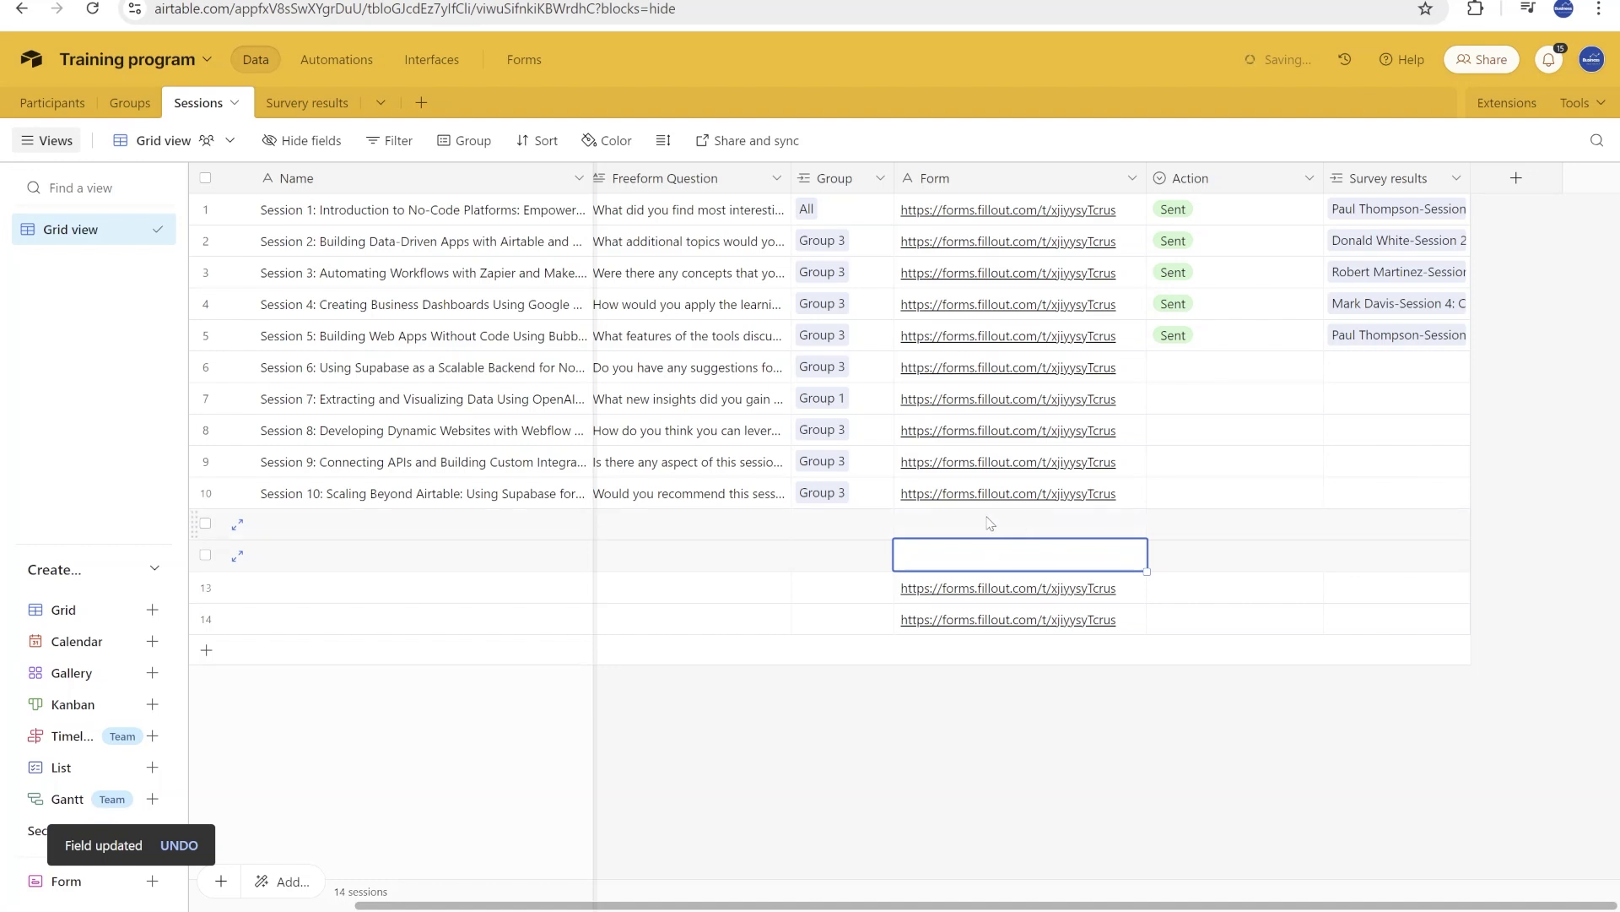
drag(1146, 448, 1134, 499)
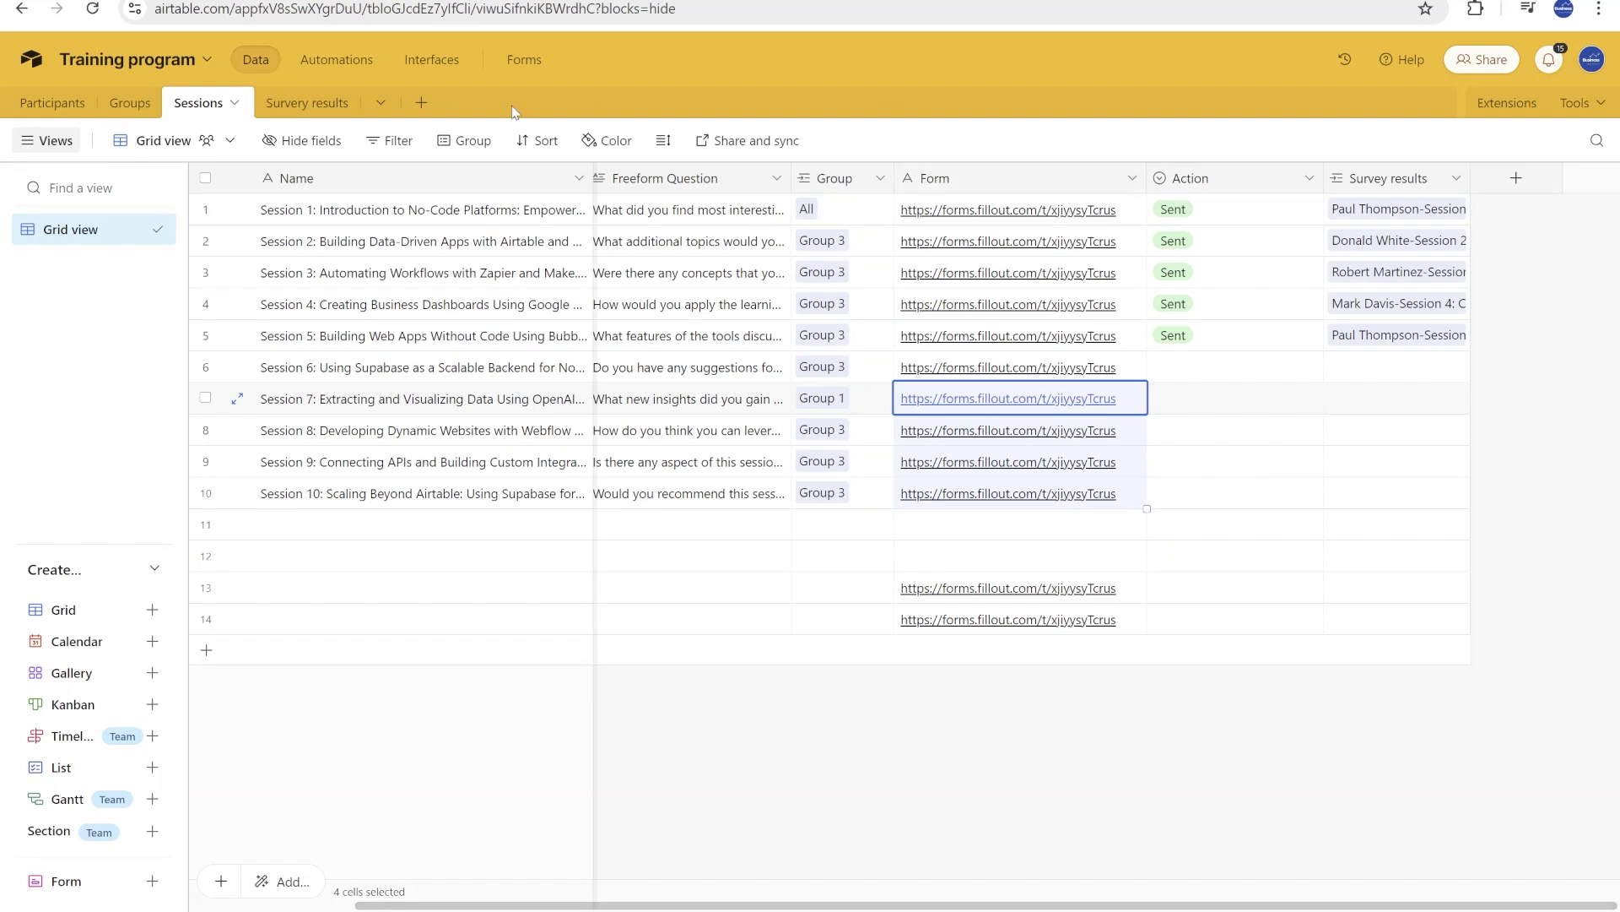
- In Survery results, review row 3's Value rating and the Session and Participant cells of rows 4–5
click(310, 108)
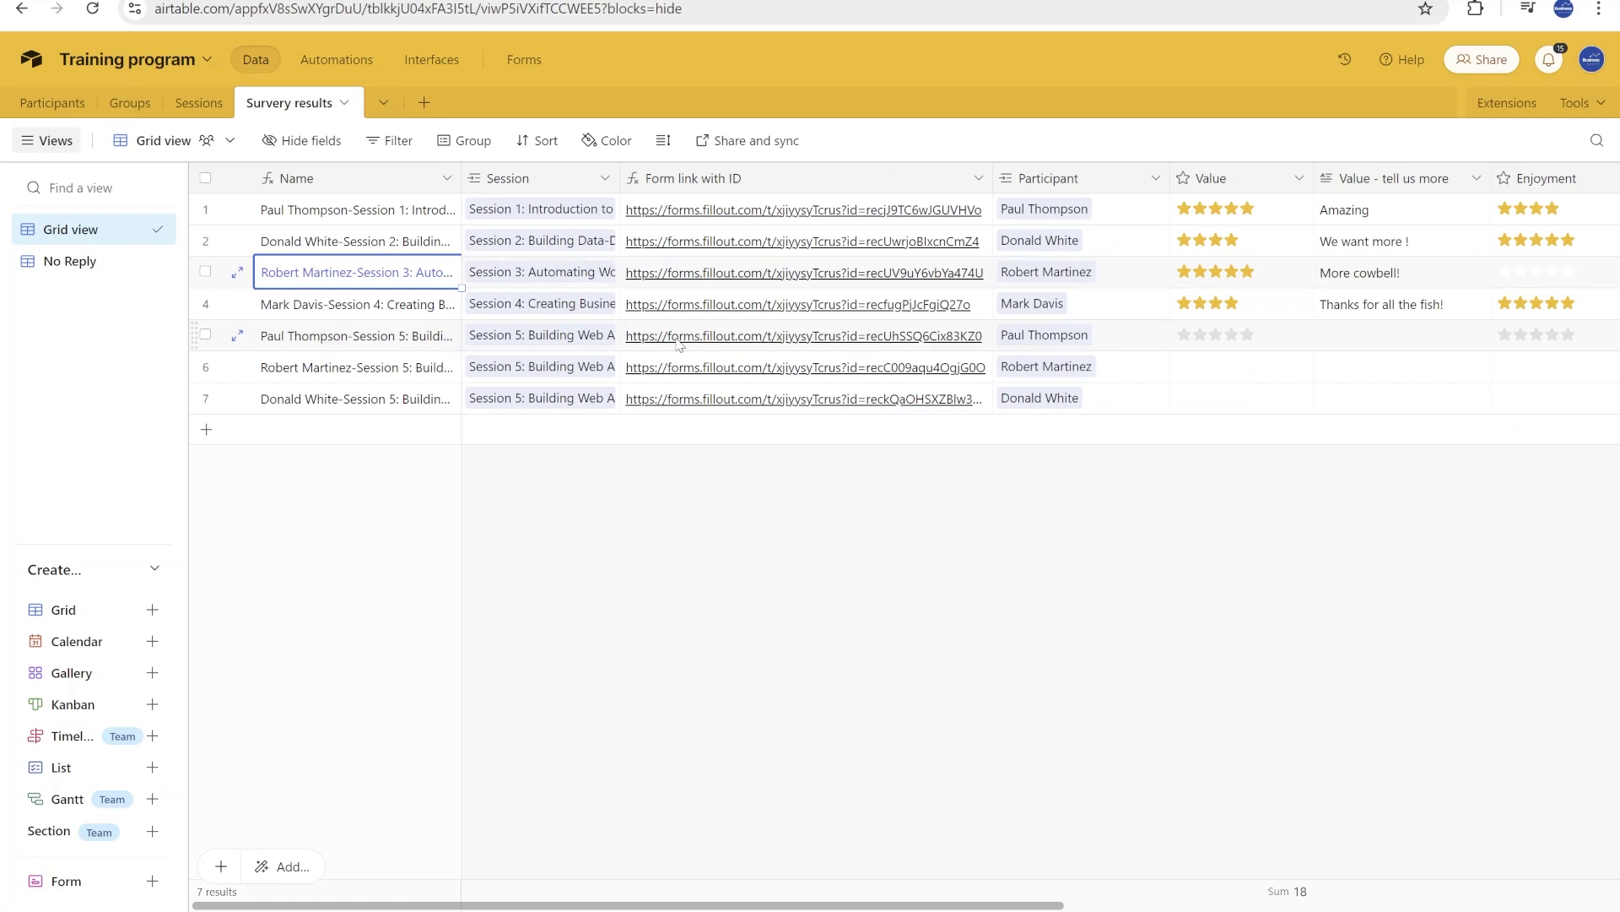
key(Right)
key(Right)
key(Right)
key(Right)
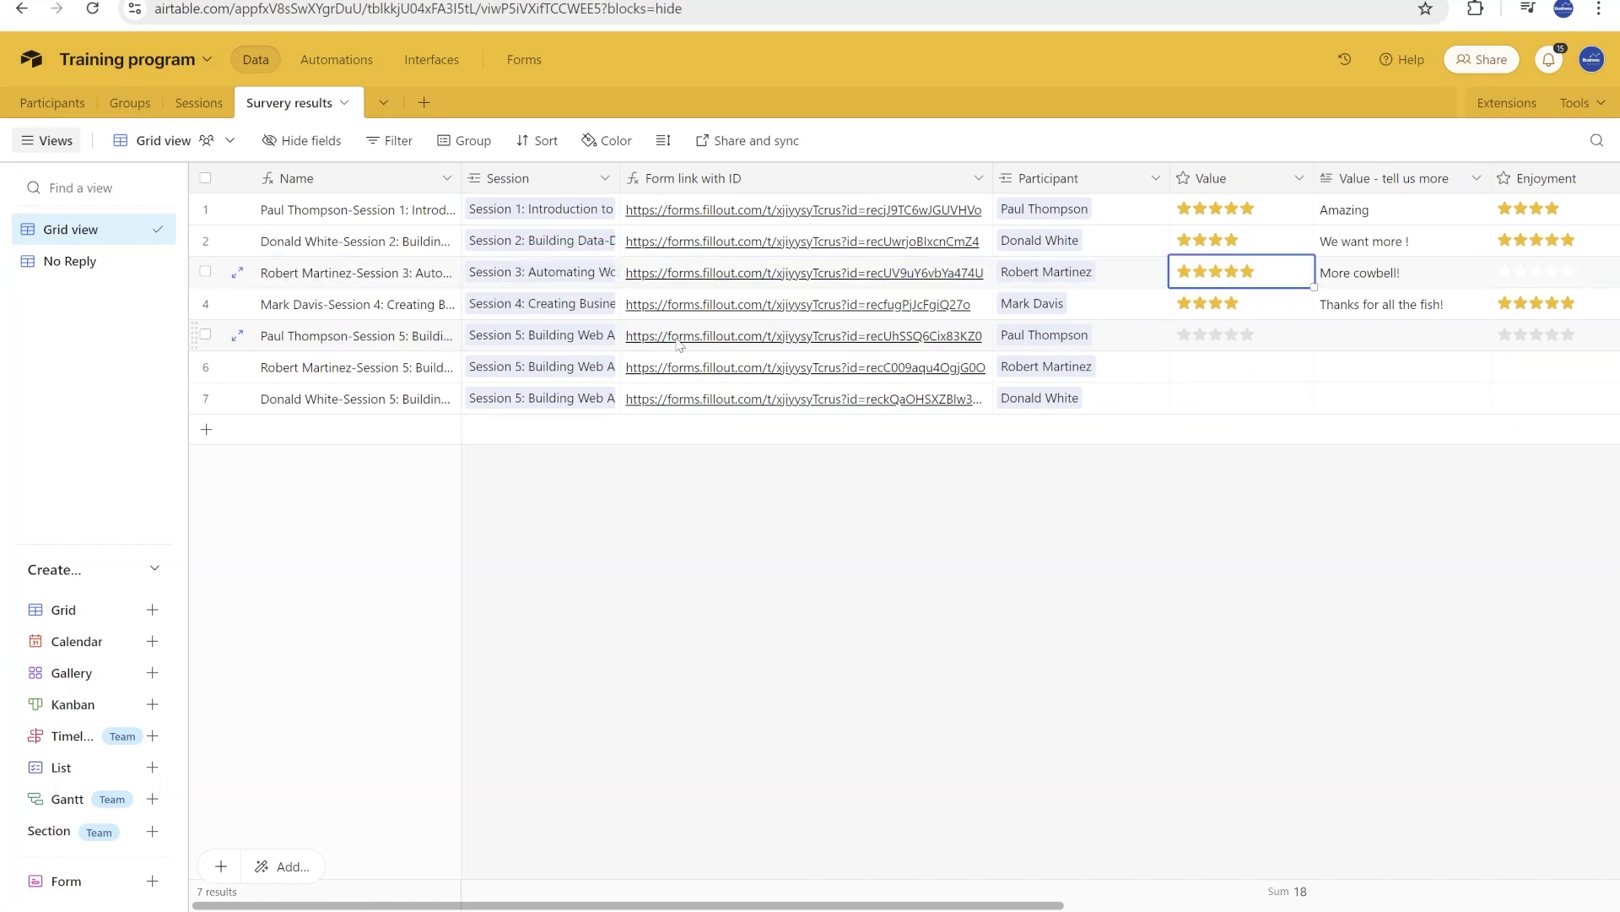
key(Left)
key(Left)
key(Right)
key(Right)
key(Left)
key(Left)
key(Left)
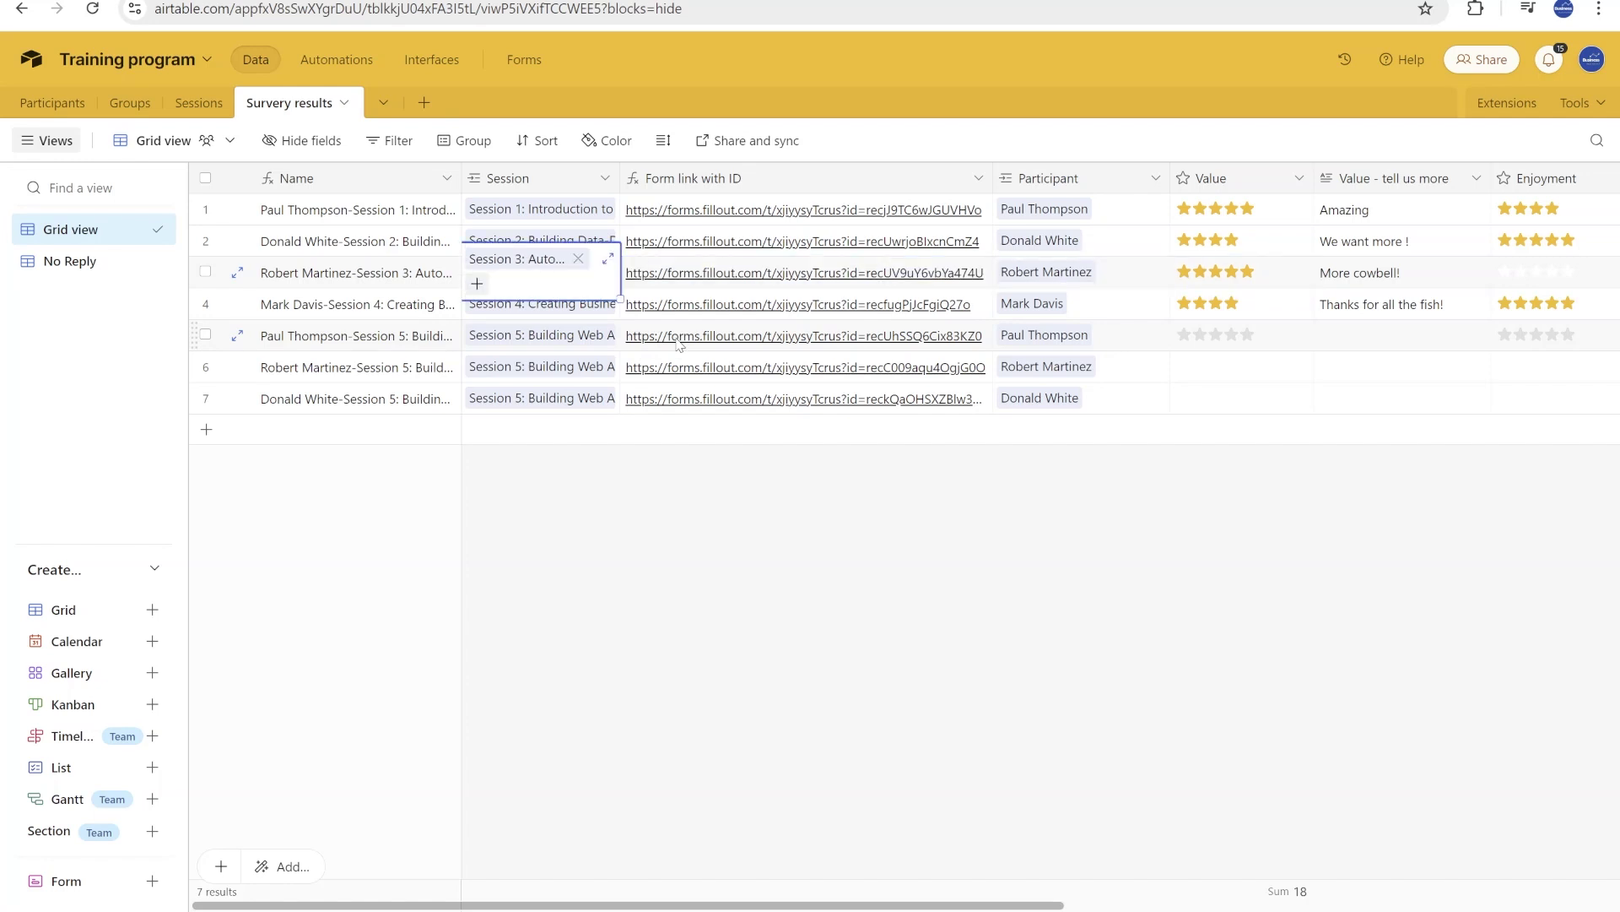
click(545, 341)
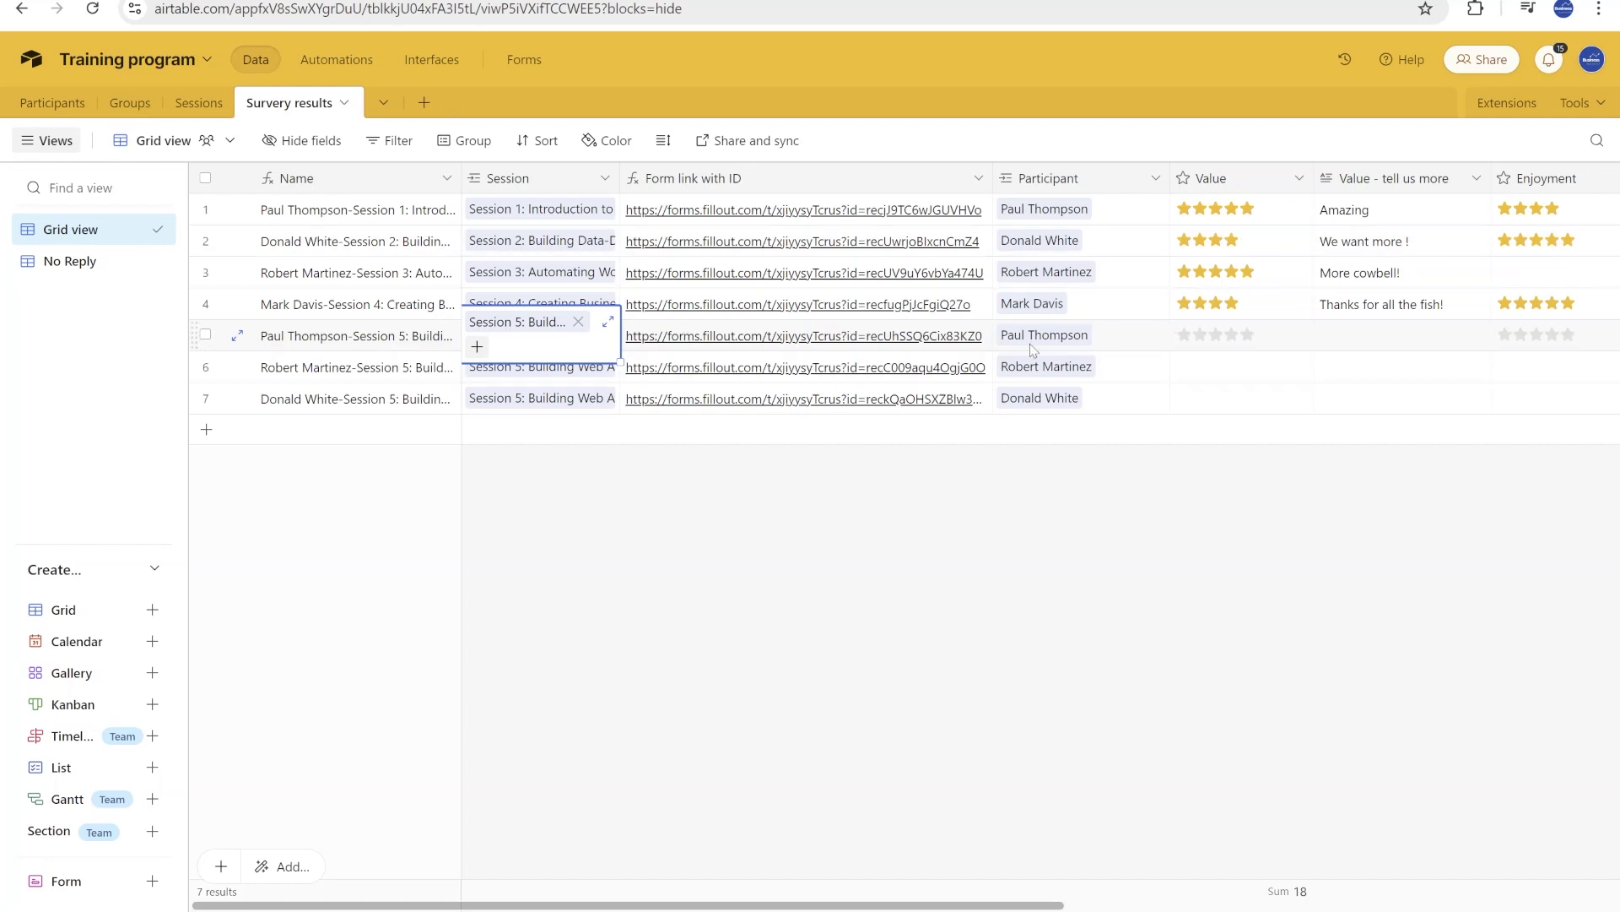
click(1133, 314)
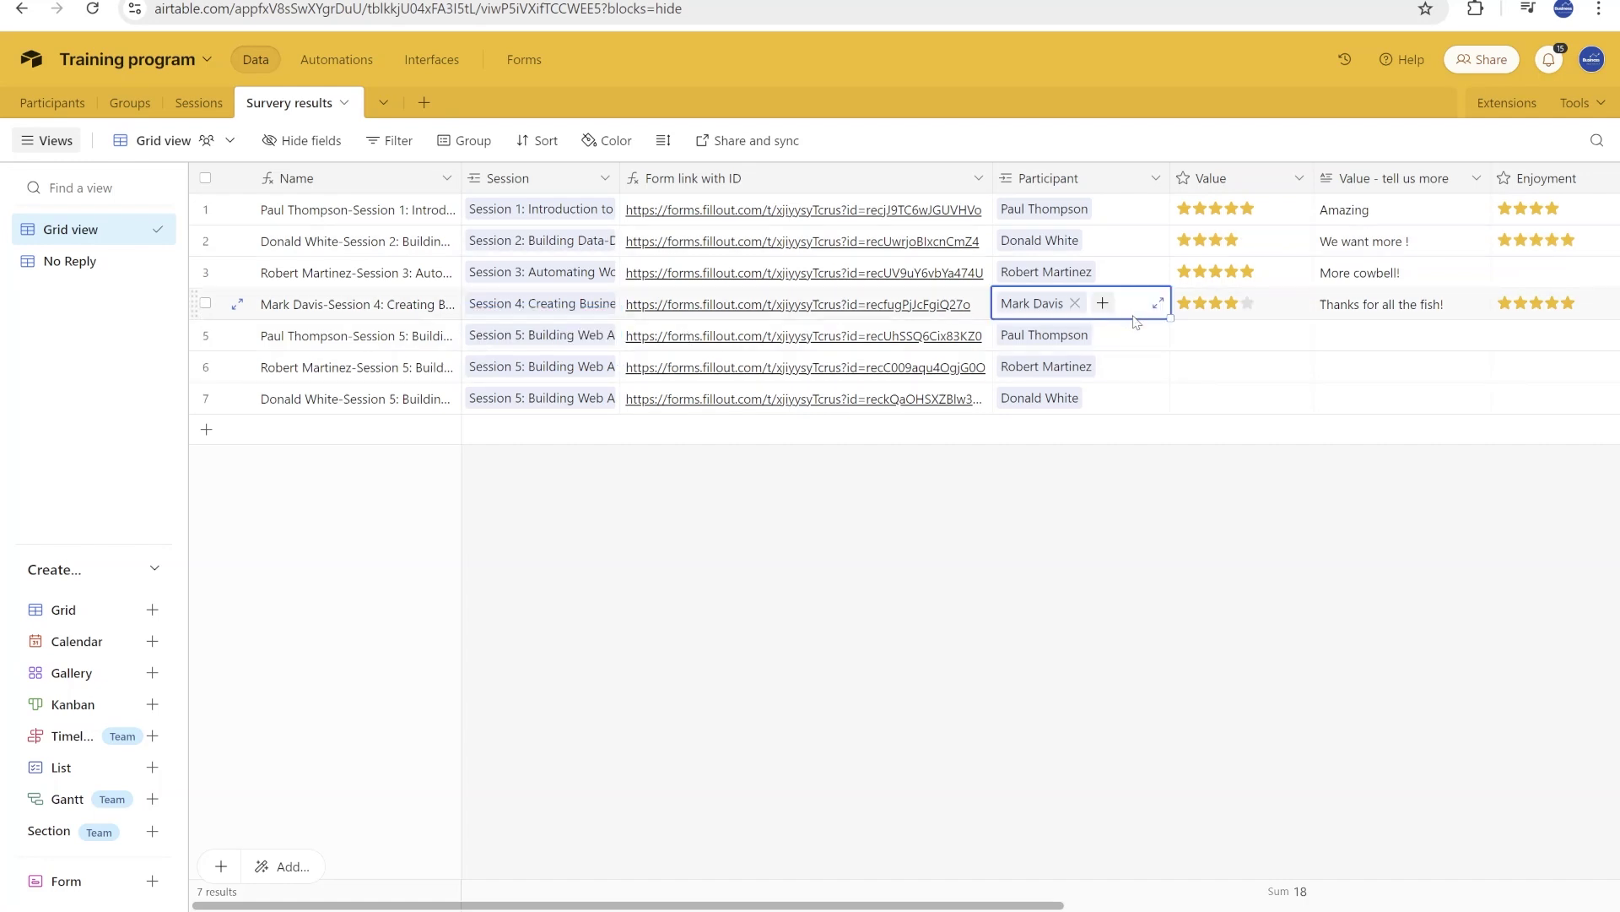
- Step through row 4's ratings and comments and row 5's empty Value, then switch to No Reply
key(Tab)
key(Tab)
key(Tab)
key(Tab)
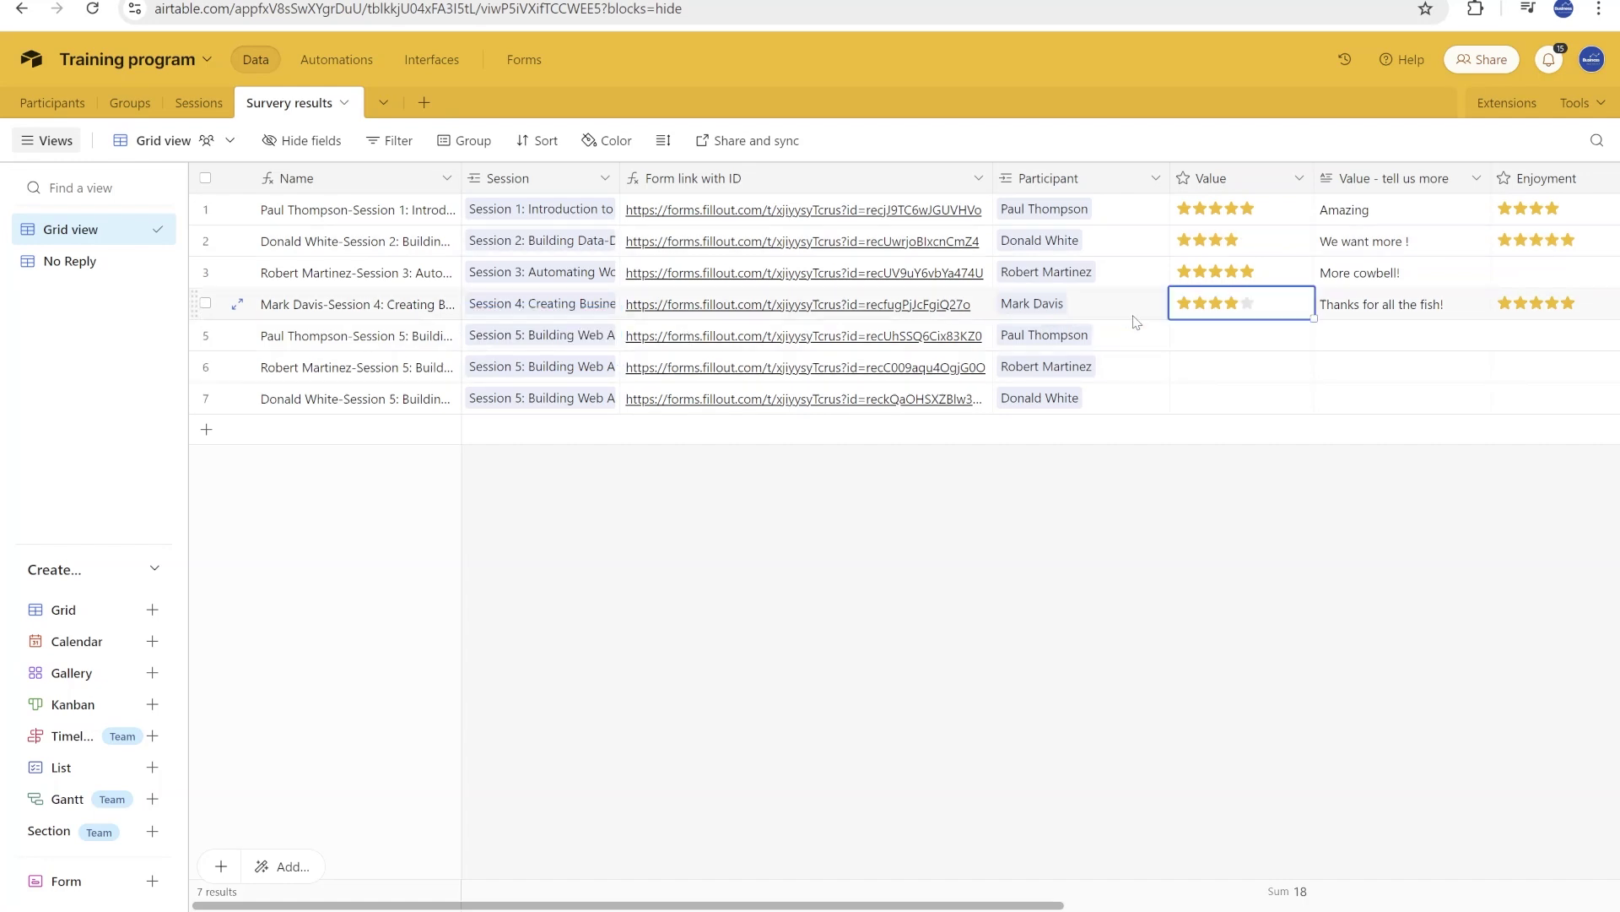
key(shift+Tab)
key(shift+Tab)
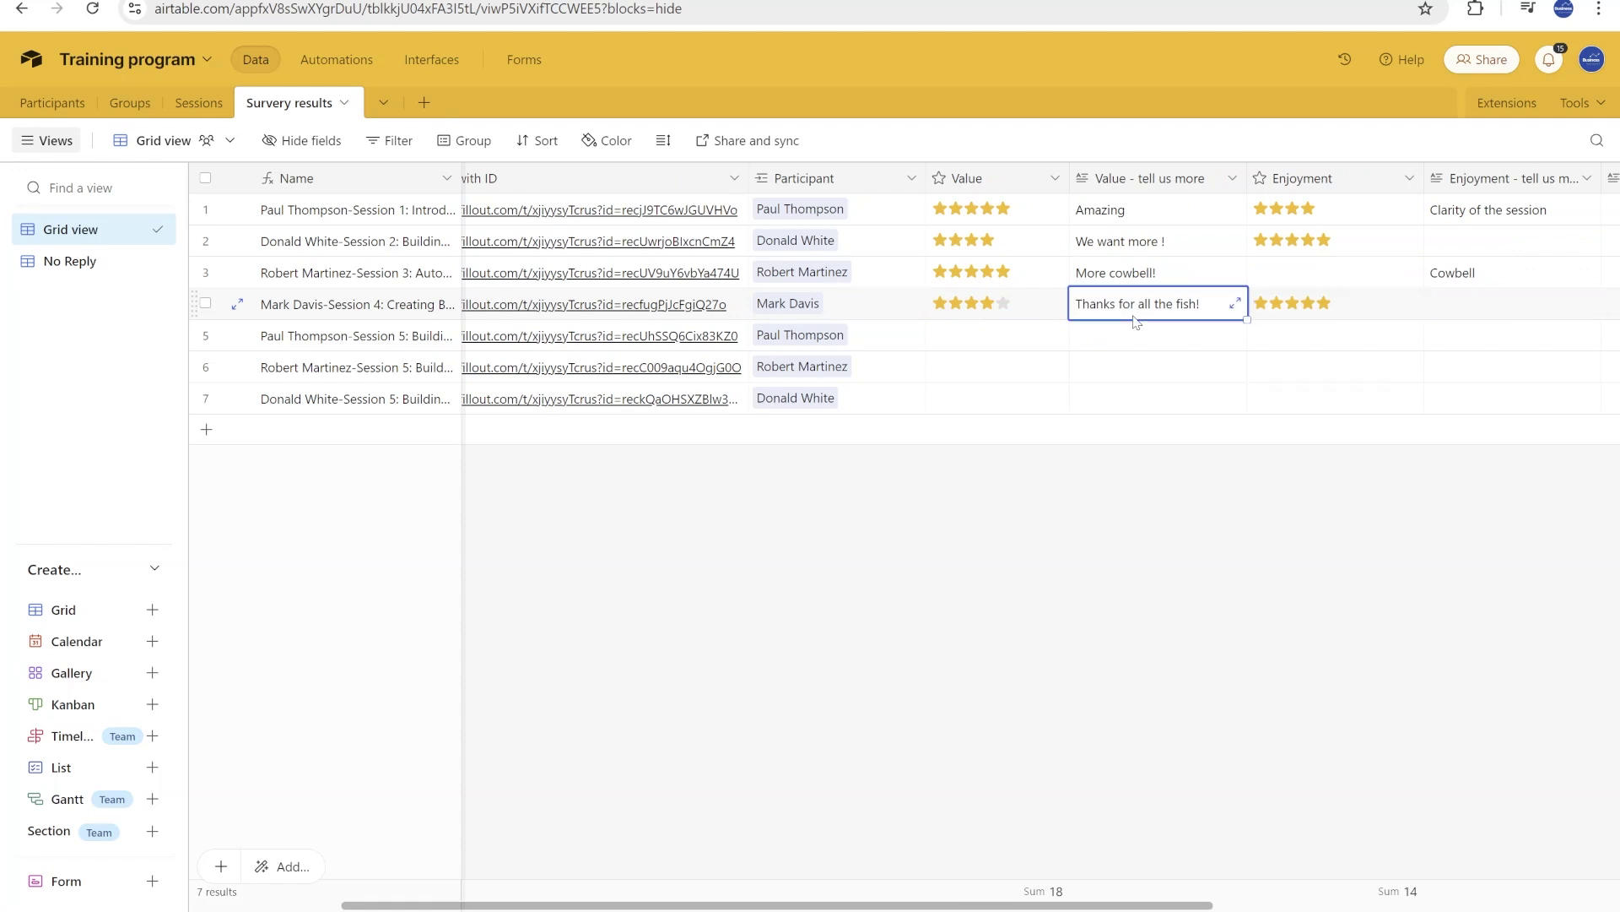
key(shift+Tab)
key(shift+Tab)
key(Tab)
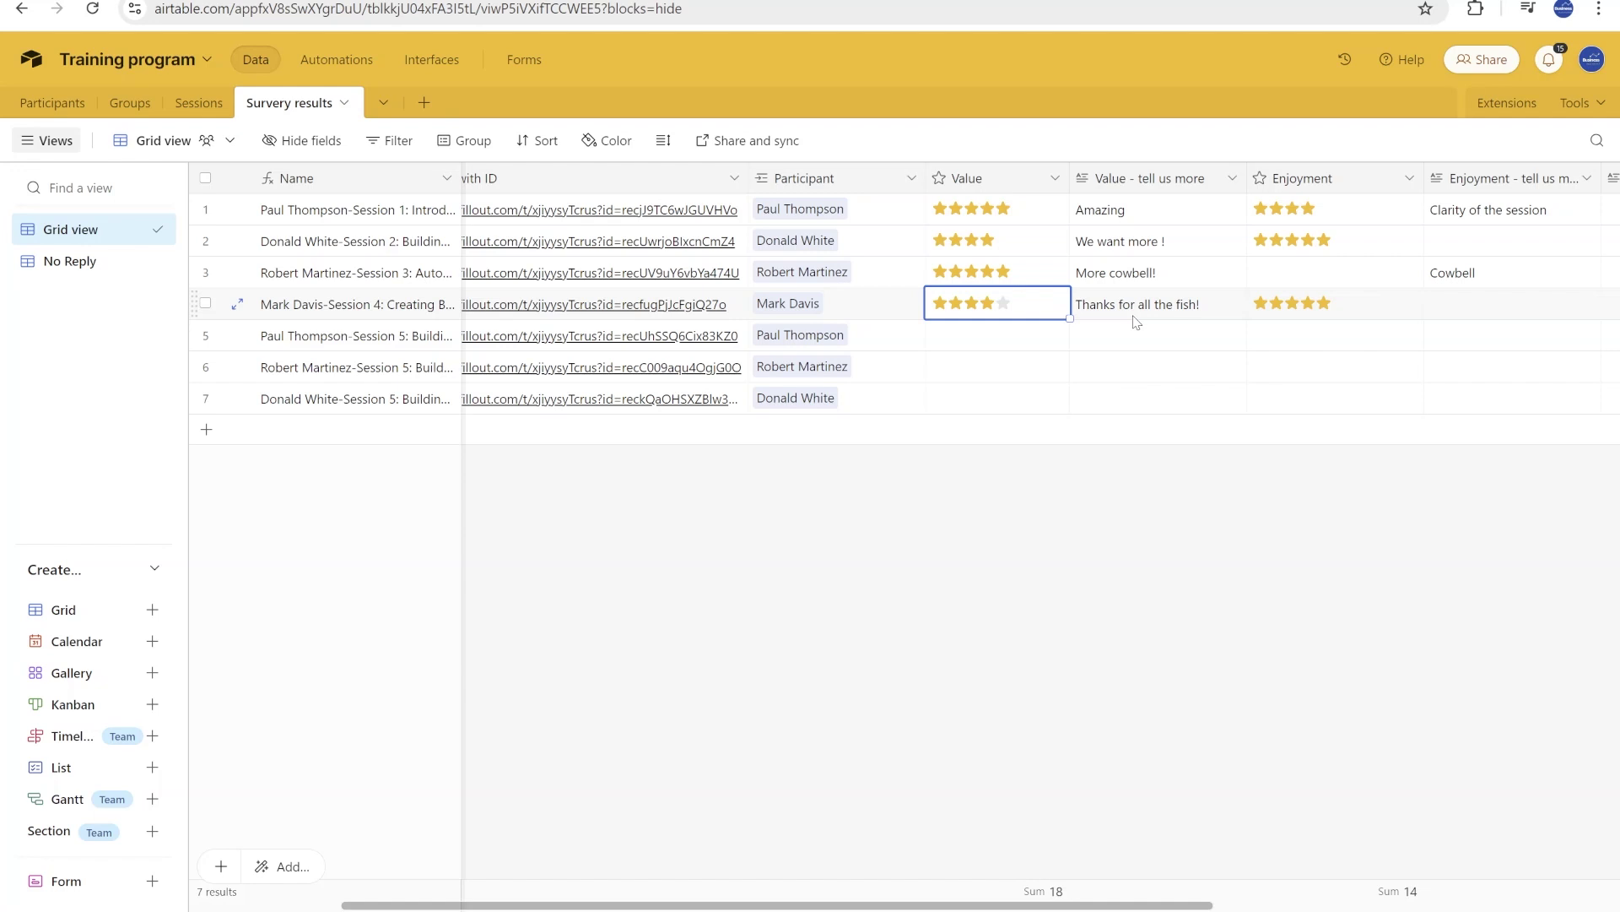
key(Down)
key(Tab)
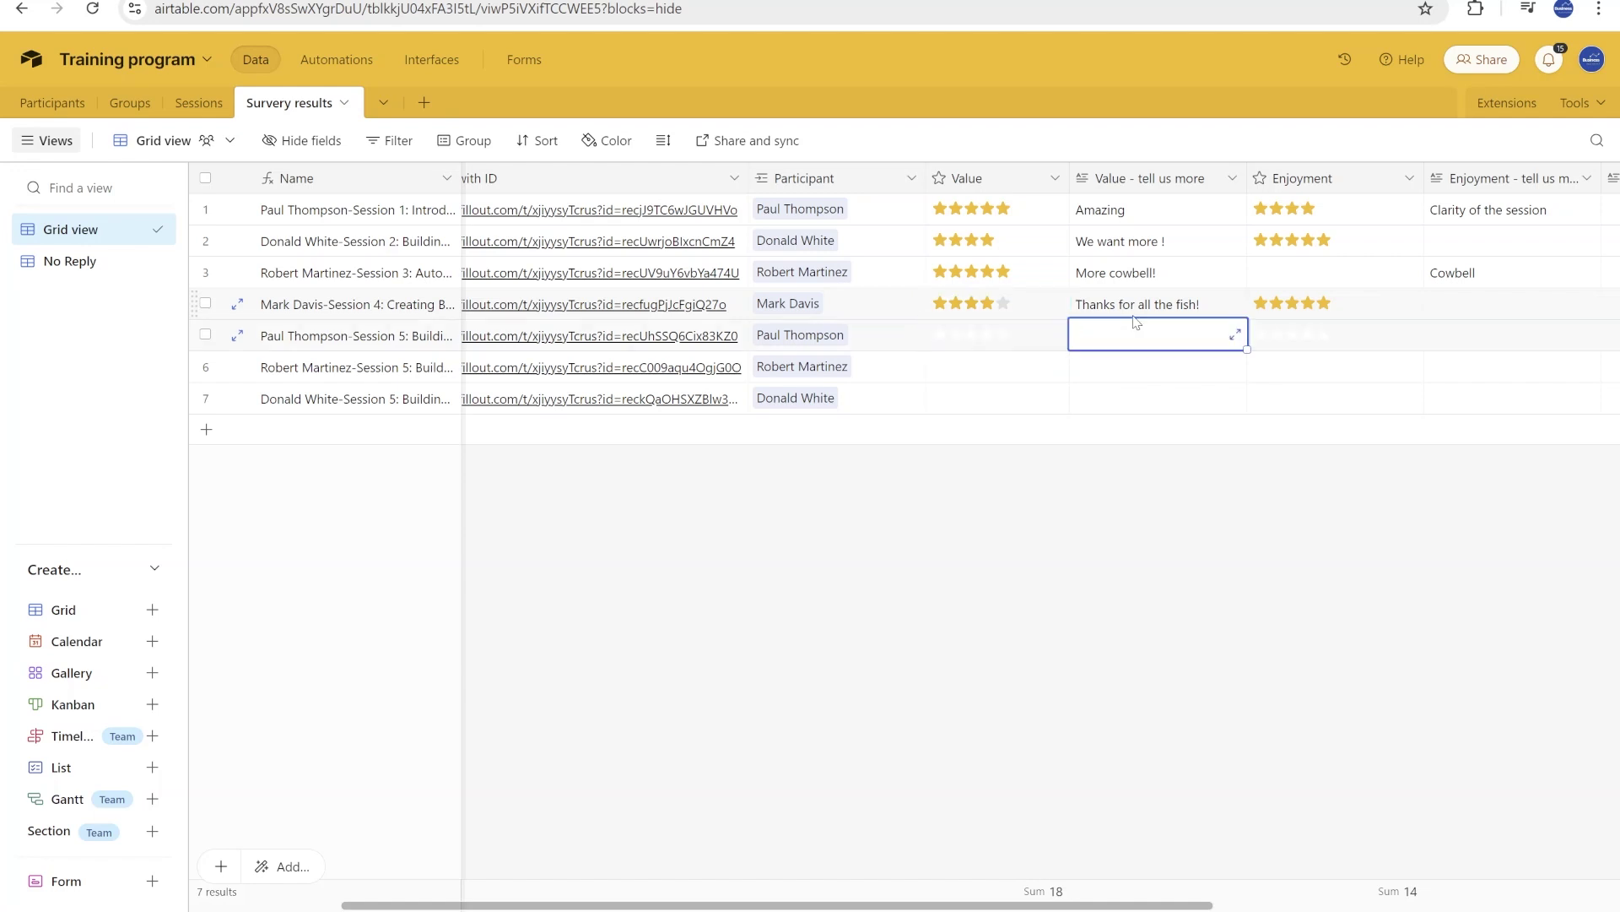
key(Up)
key(Tab)
key(Tab)
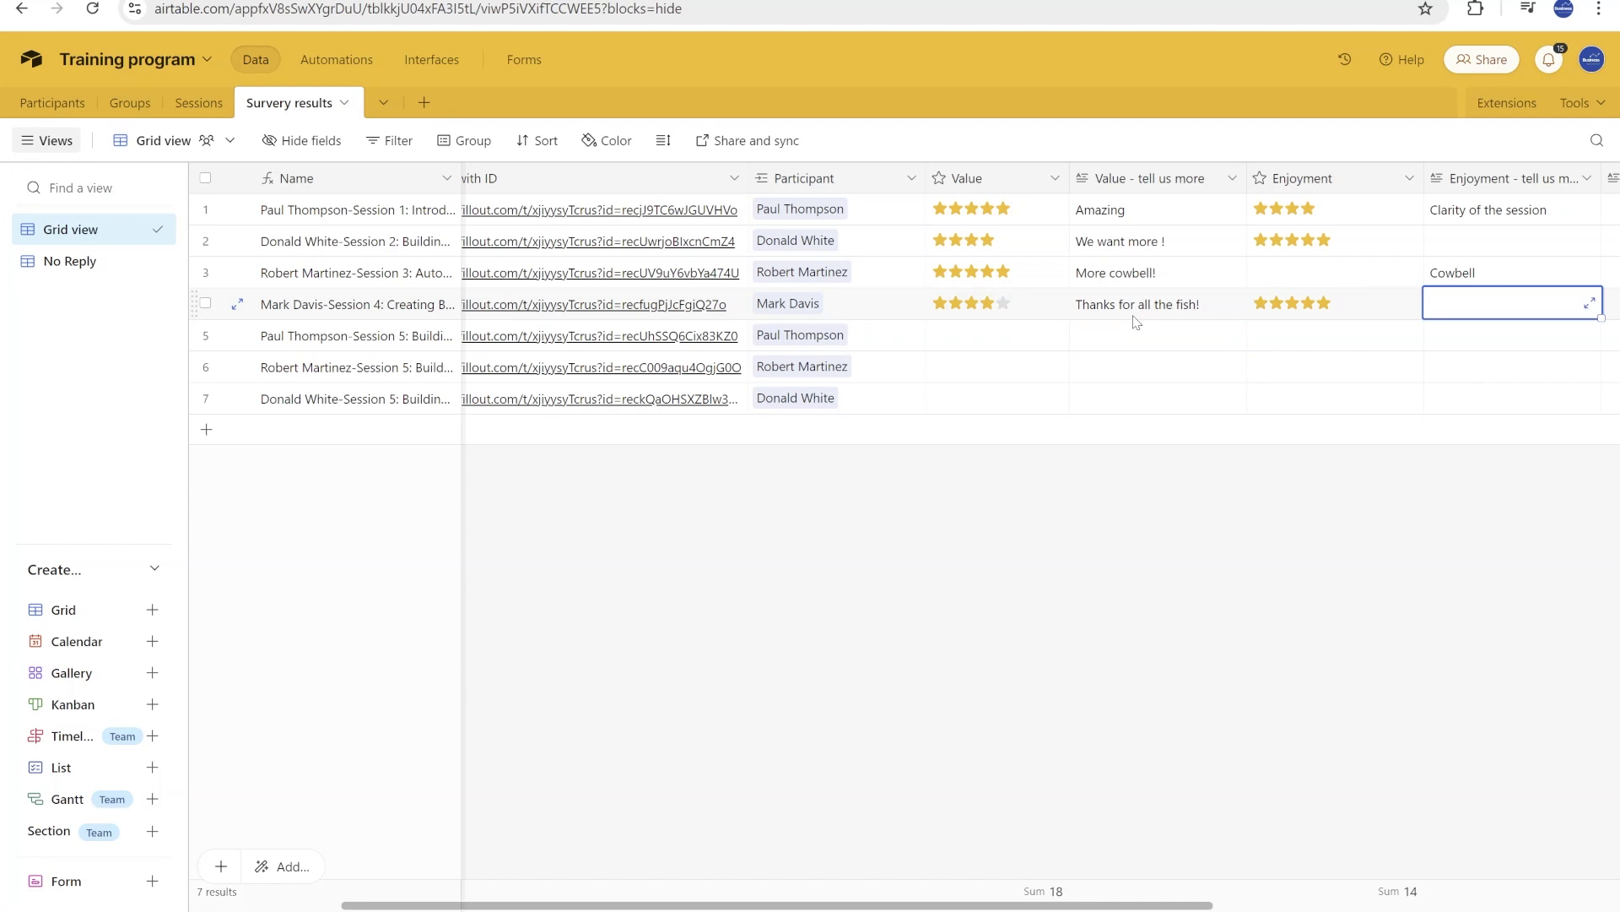
key(Tab)
key(Tab)
key(shift+Tab)
key(shift+Tab)
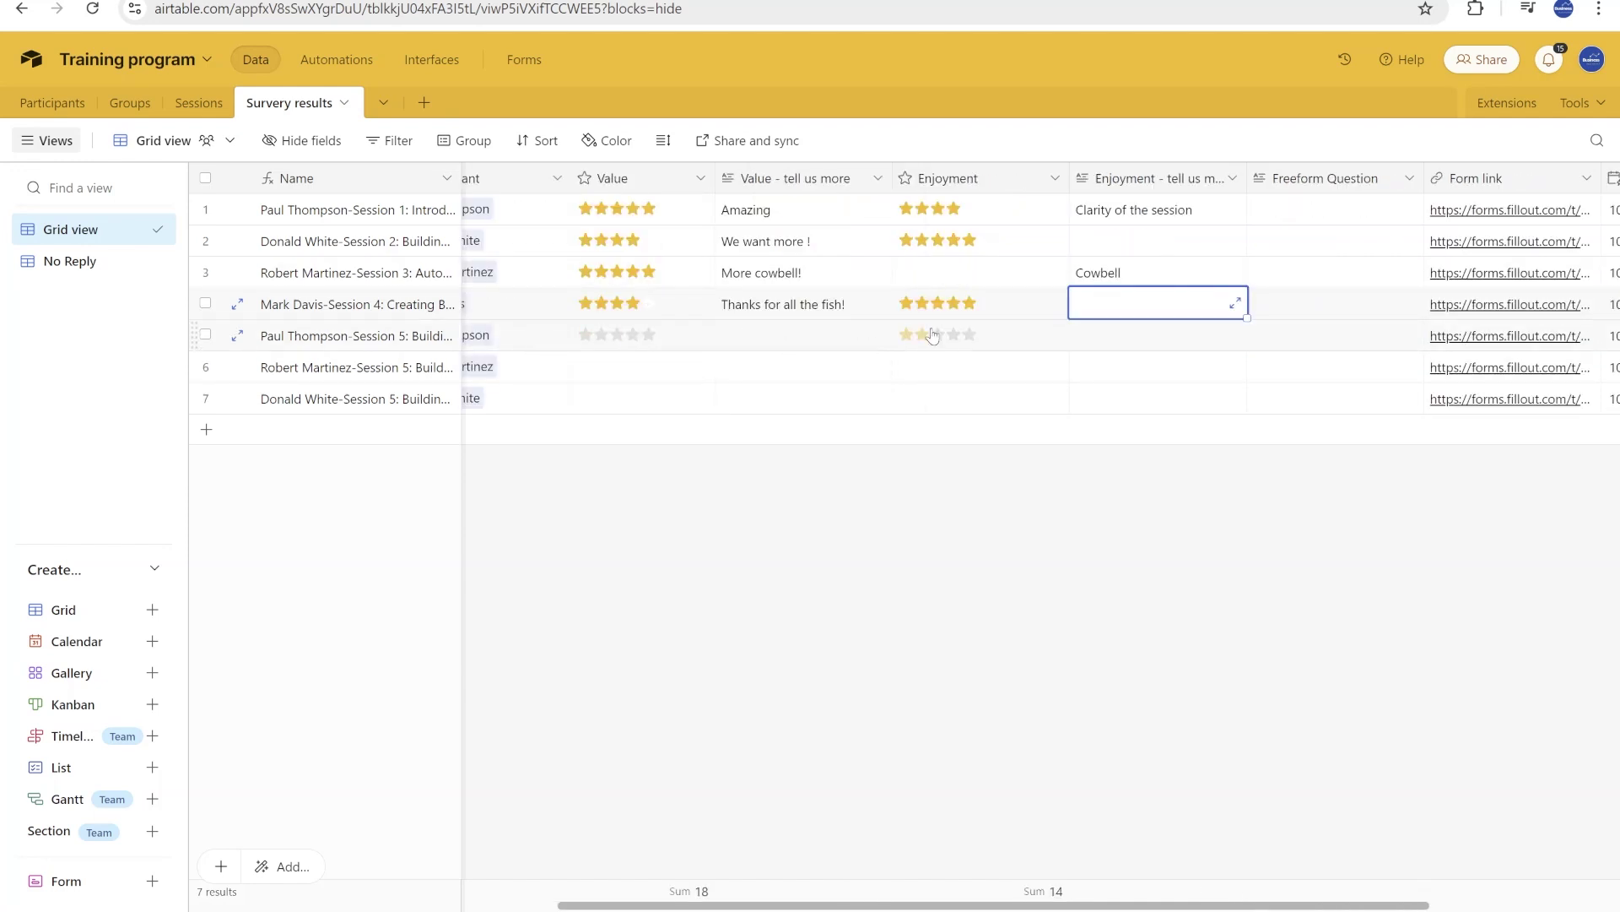
click(84, 263)
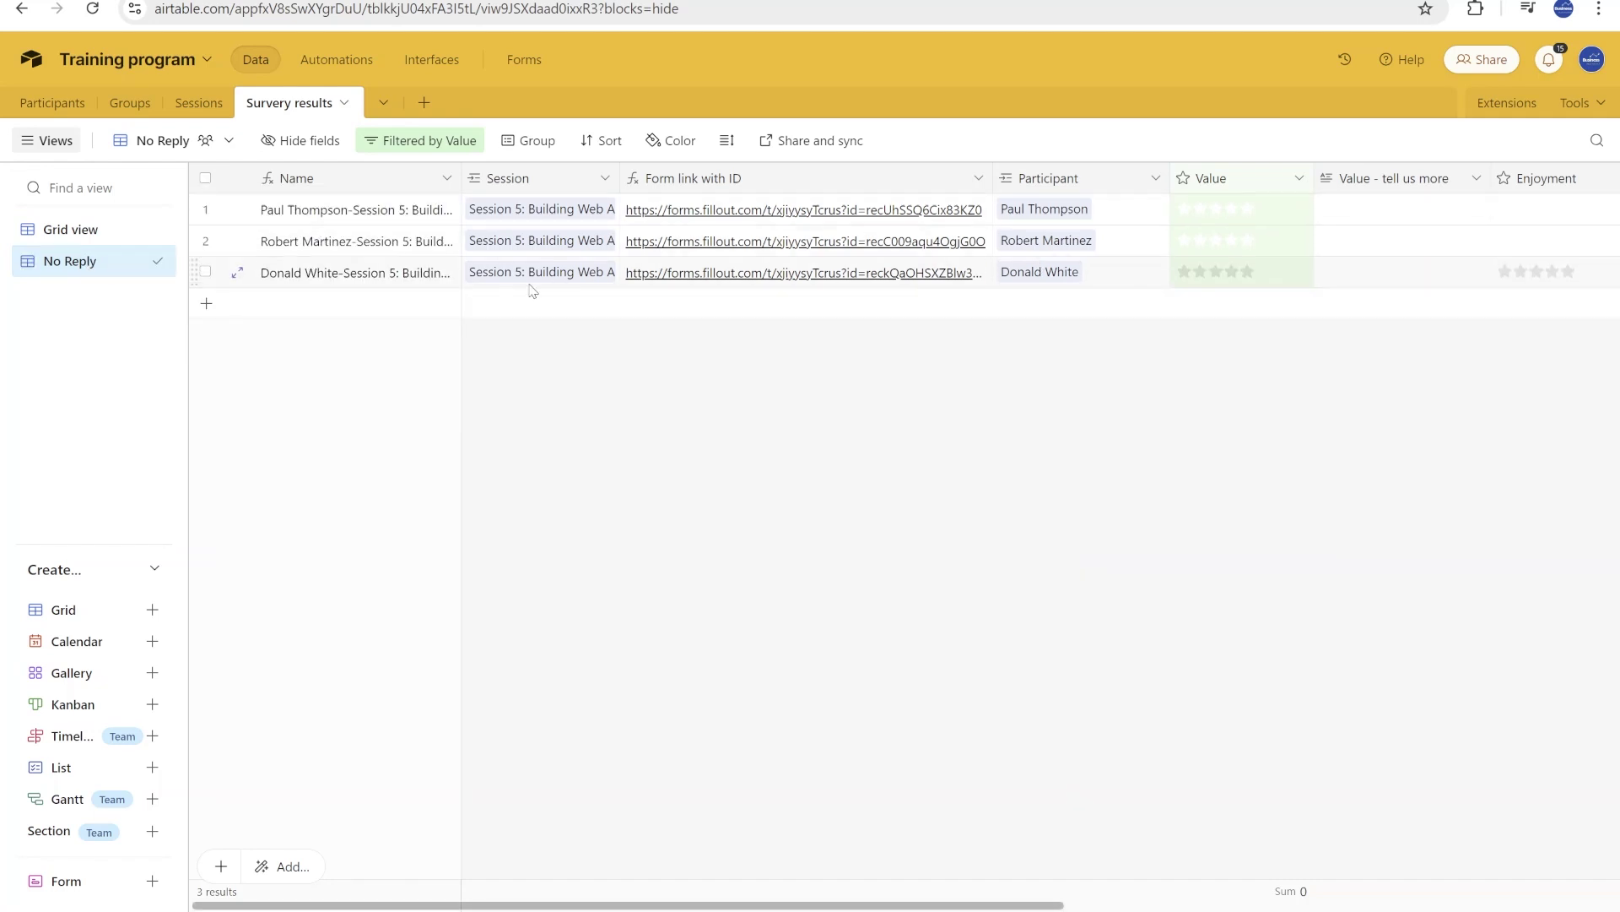
- Check the No Reply view's 'Value is empty' filter condition and close it
click(453, 145)
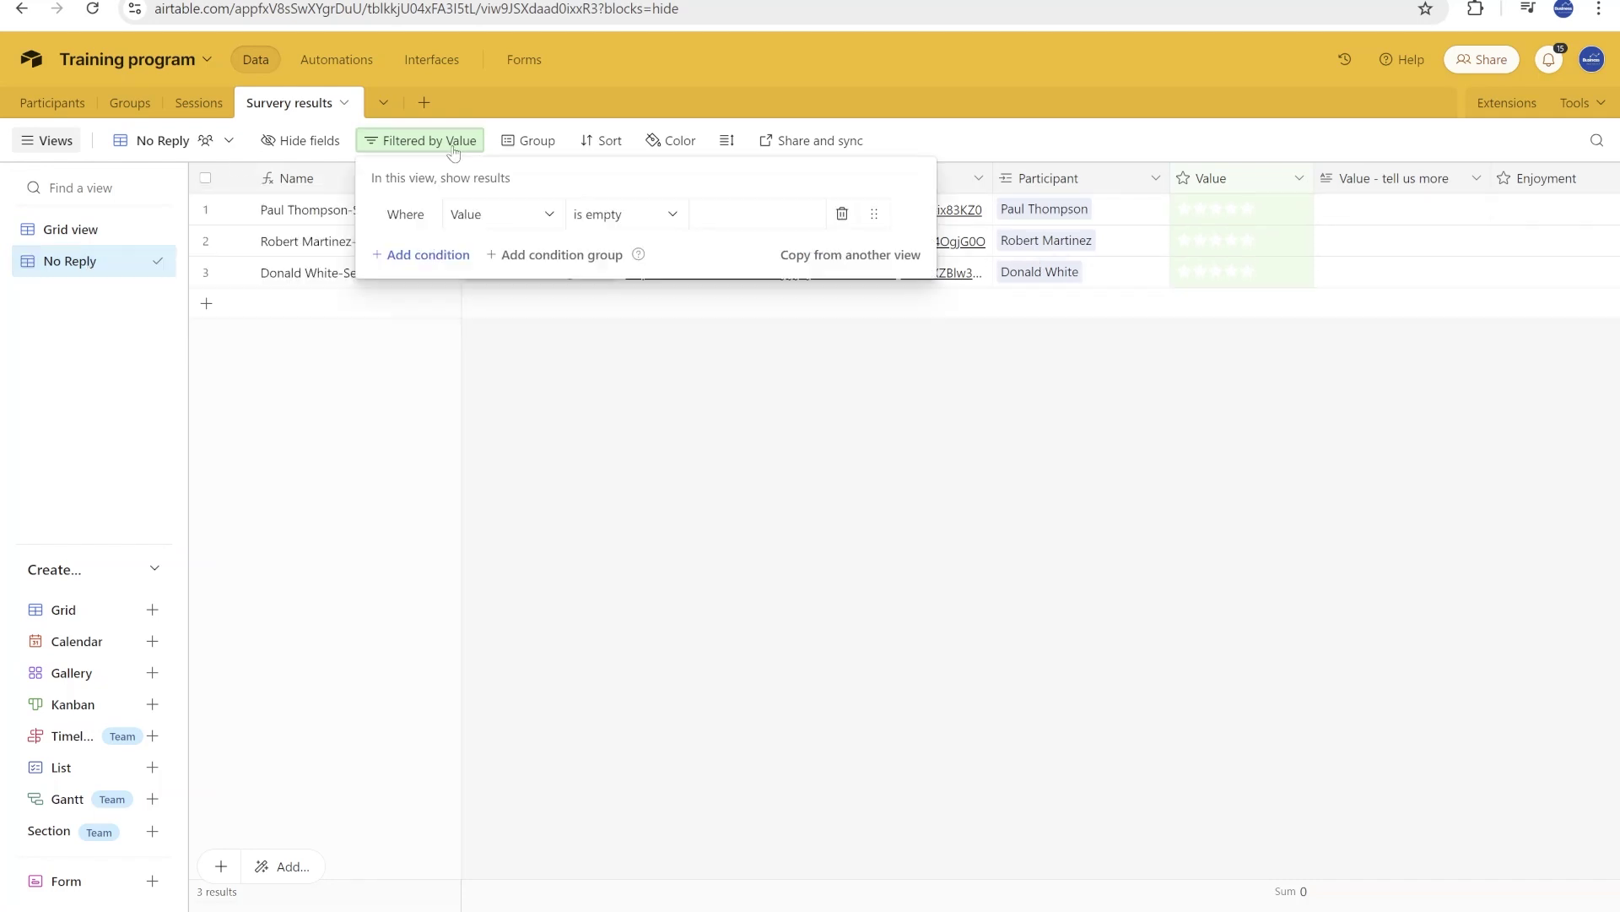
click(1253, 383)
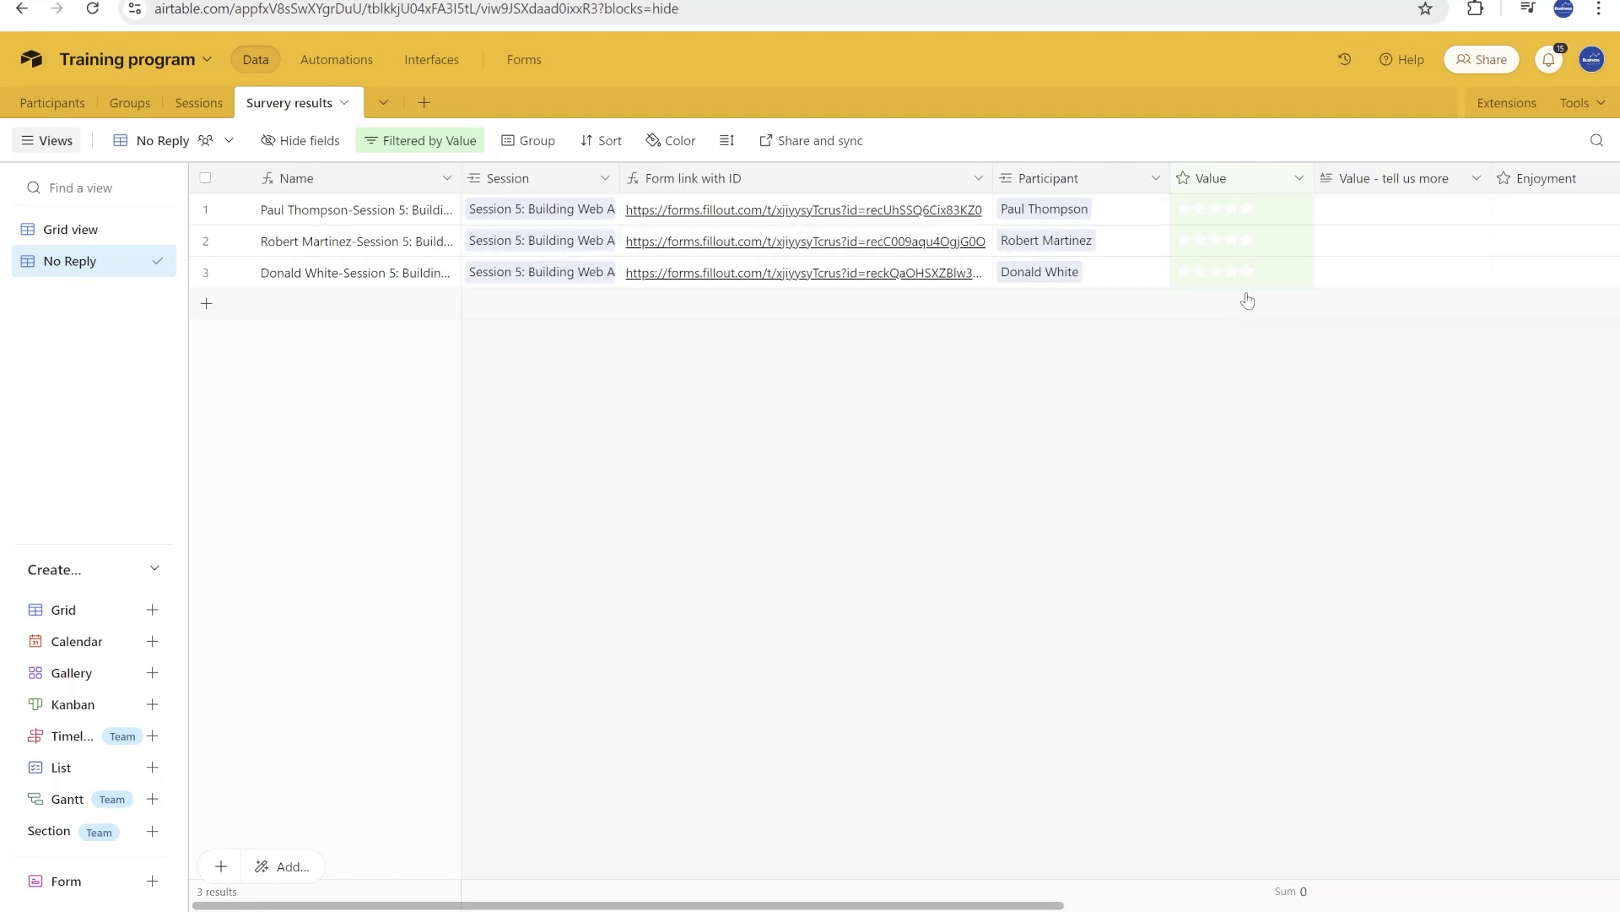
scroll(1043, 282, right, 10)
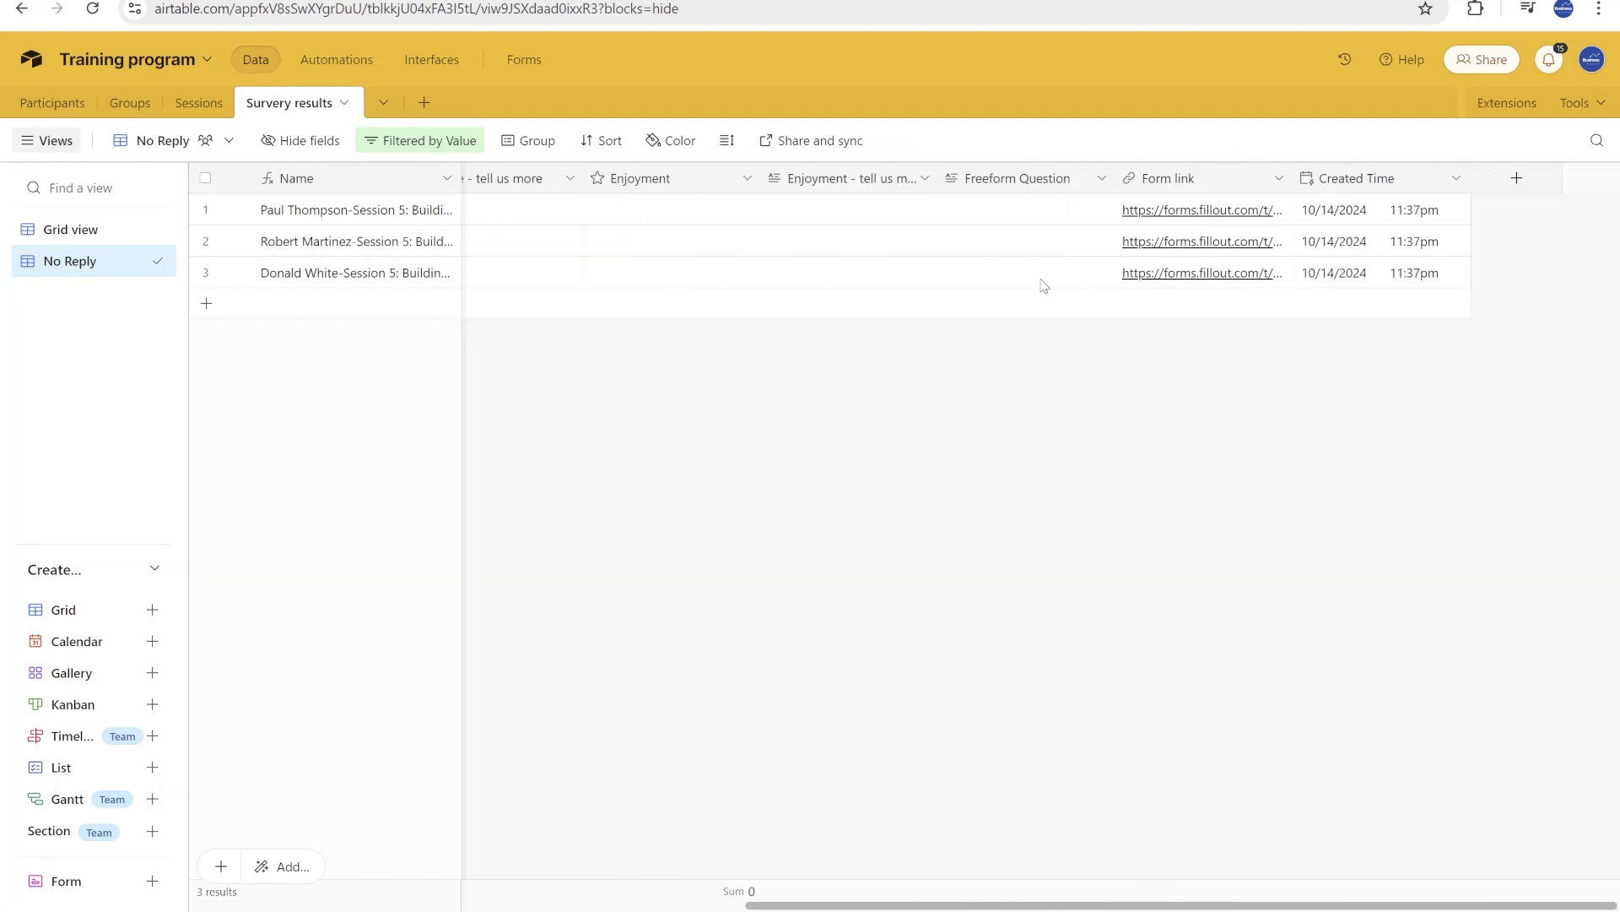
scroll(1042, 282, left, 10)
- Back in Grid view, review row 2's feedback cells and row 4's Form link cell
click(84, 232)
click(1346, 245)
key(Left)
key(Right)
key(Right)
key(Right)
key(Left)
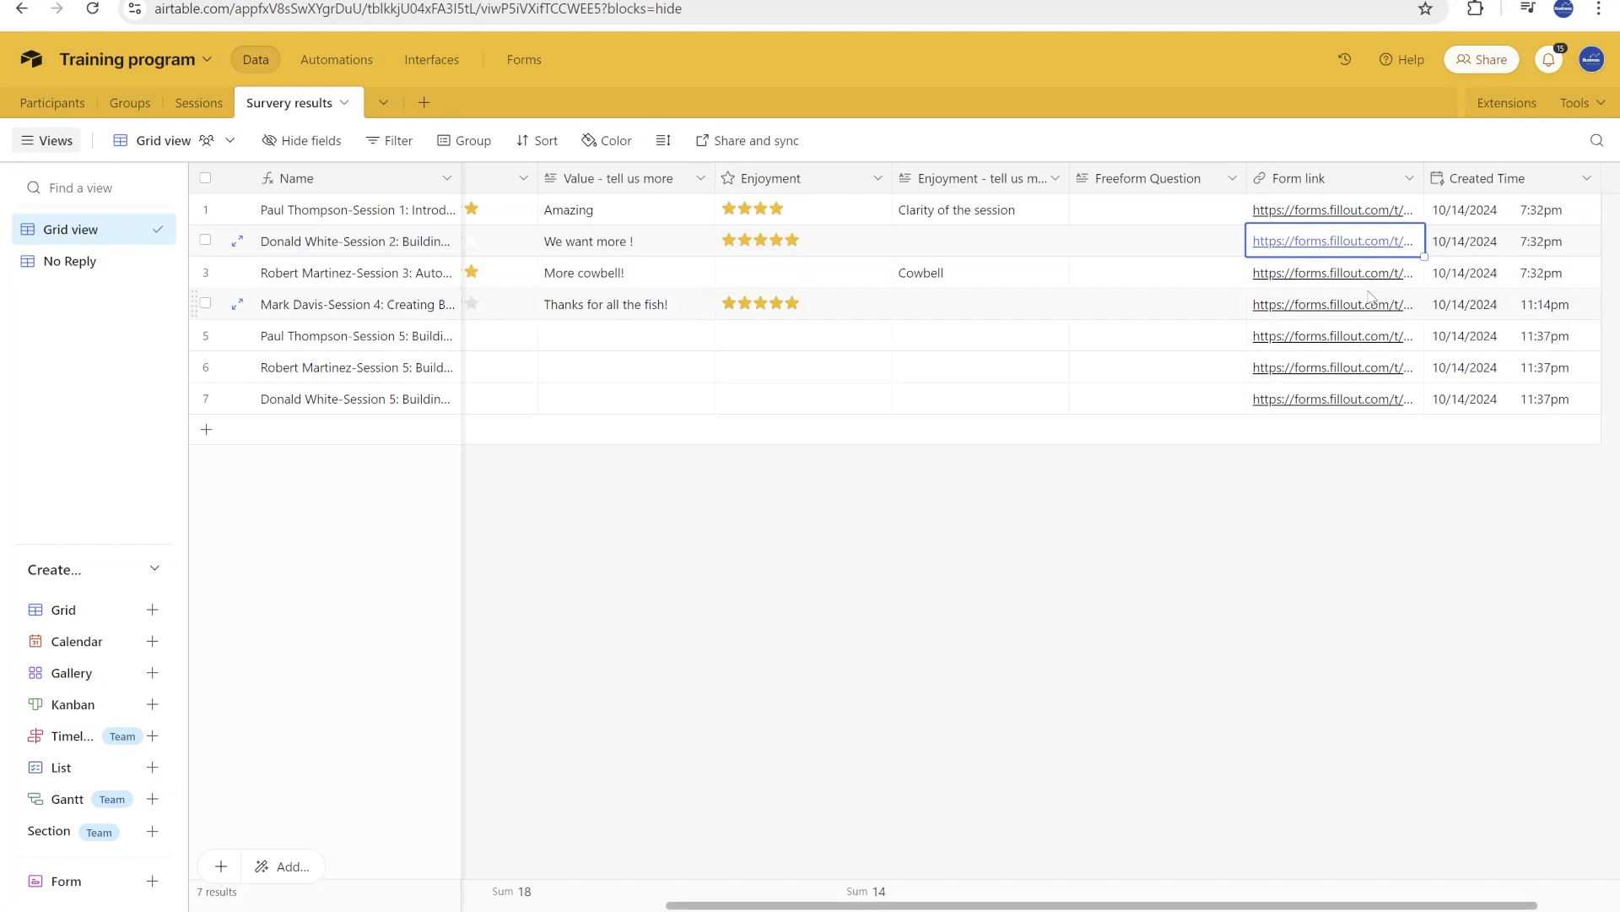
click(1321, 305)
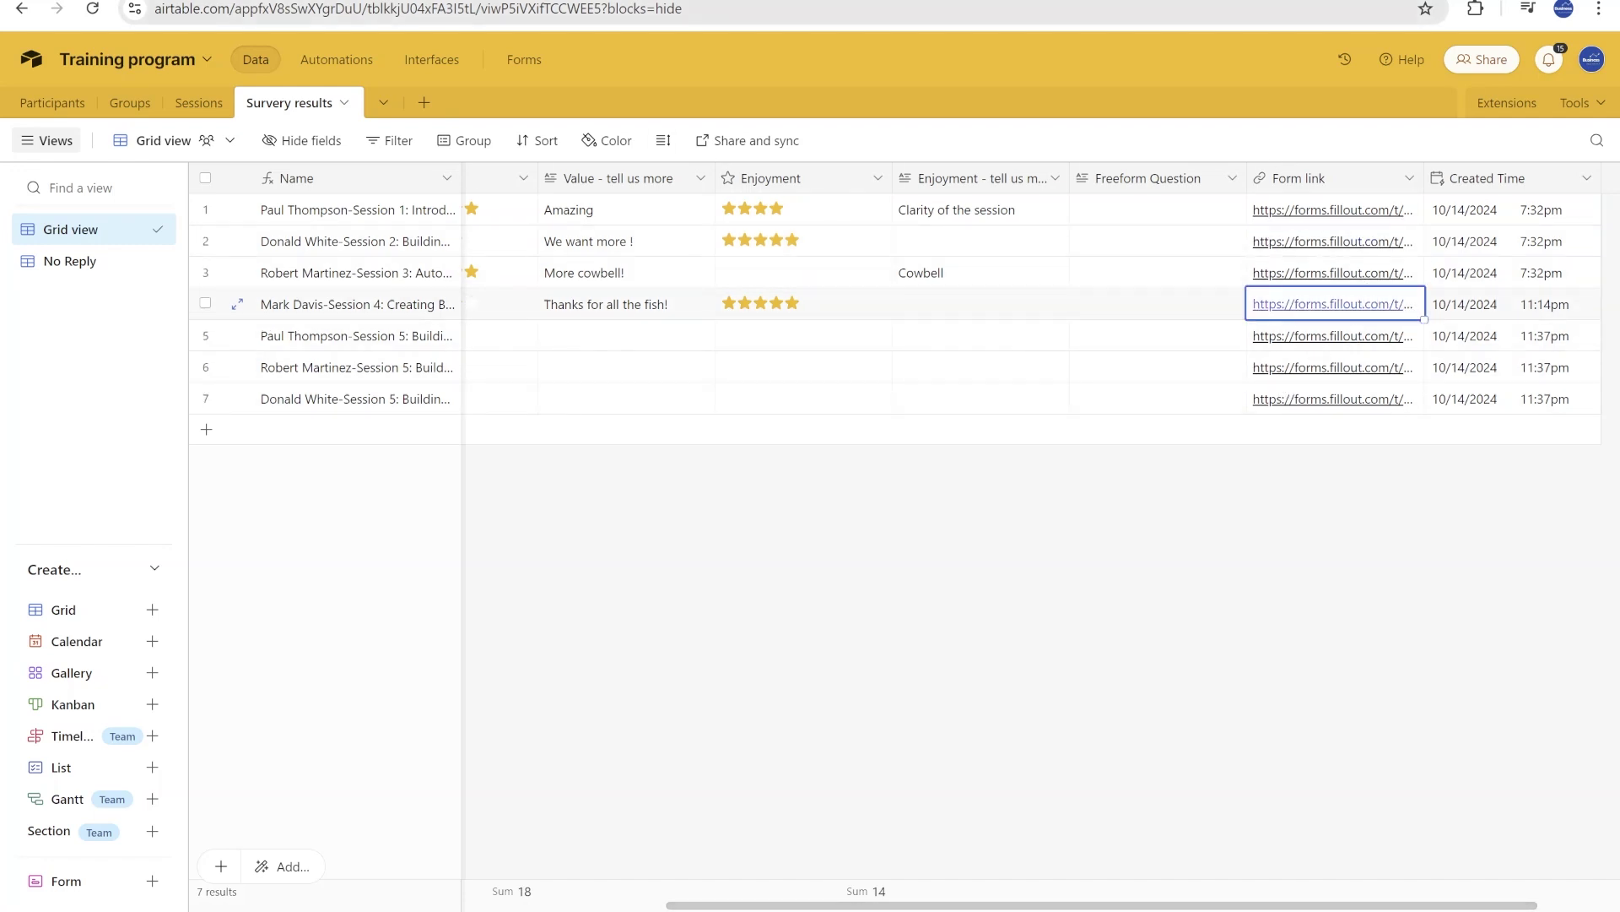
scroll(912, 422, left, 10)
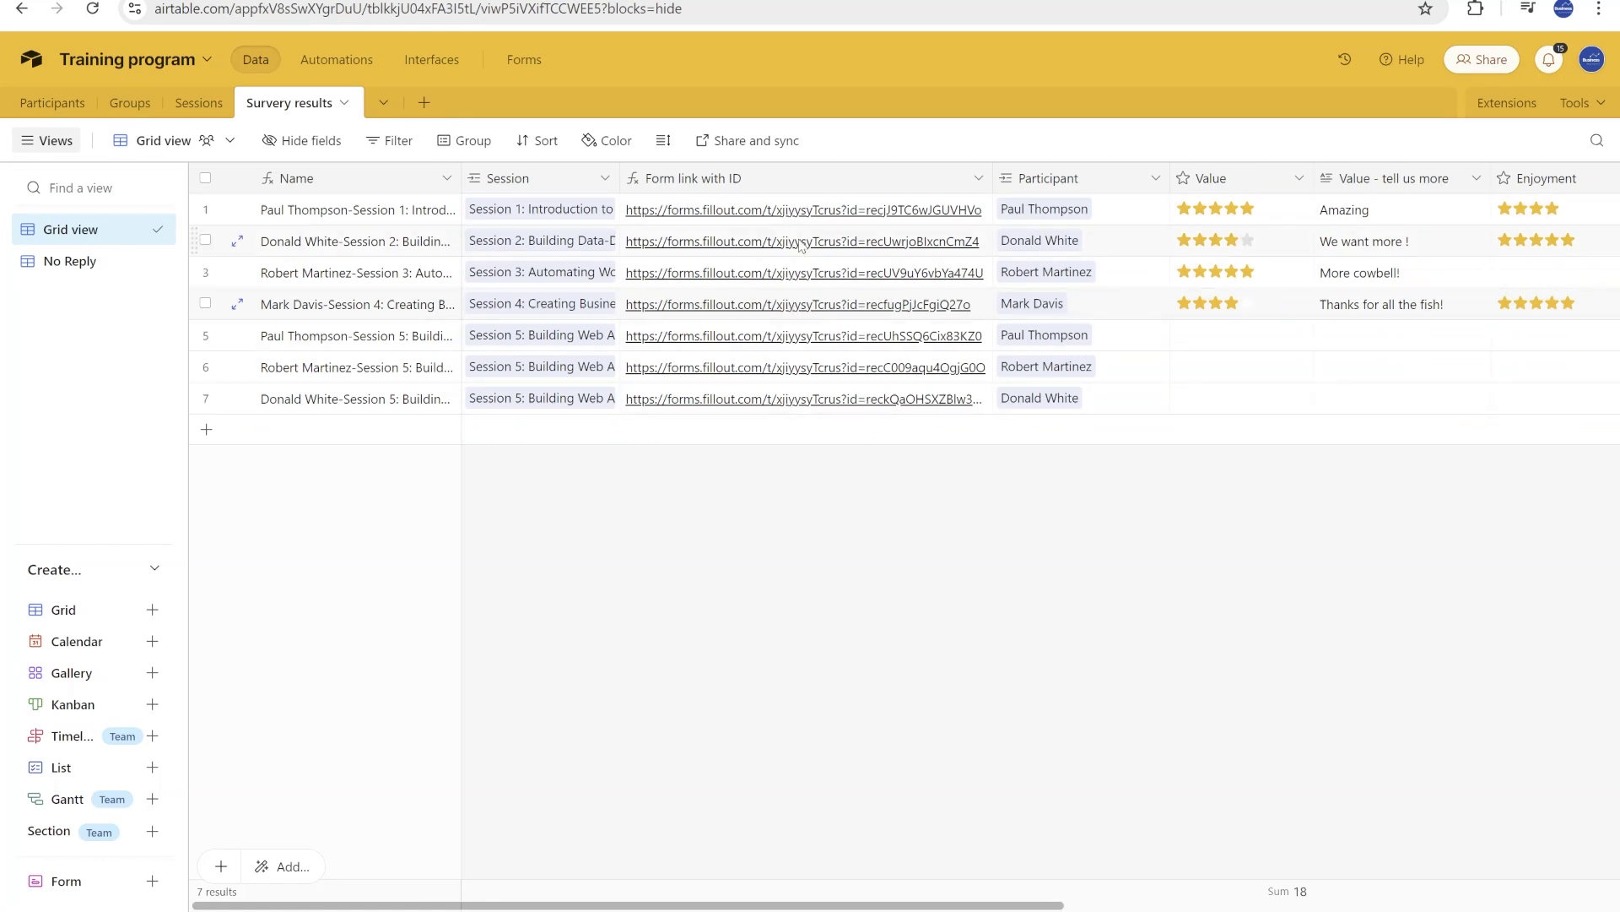
- Inspect the Form link with ID formula, cancel unchanged, then step through row 5's Value cells
double_click(736, 180)
drag(740, 390, 605, 389)
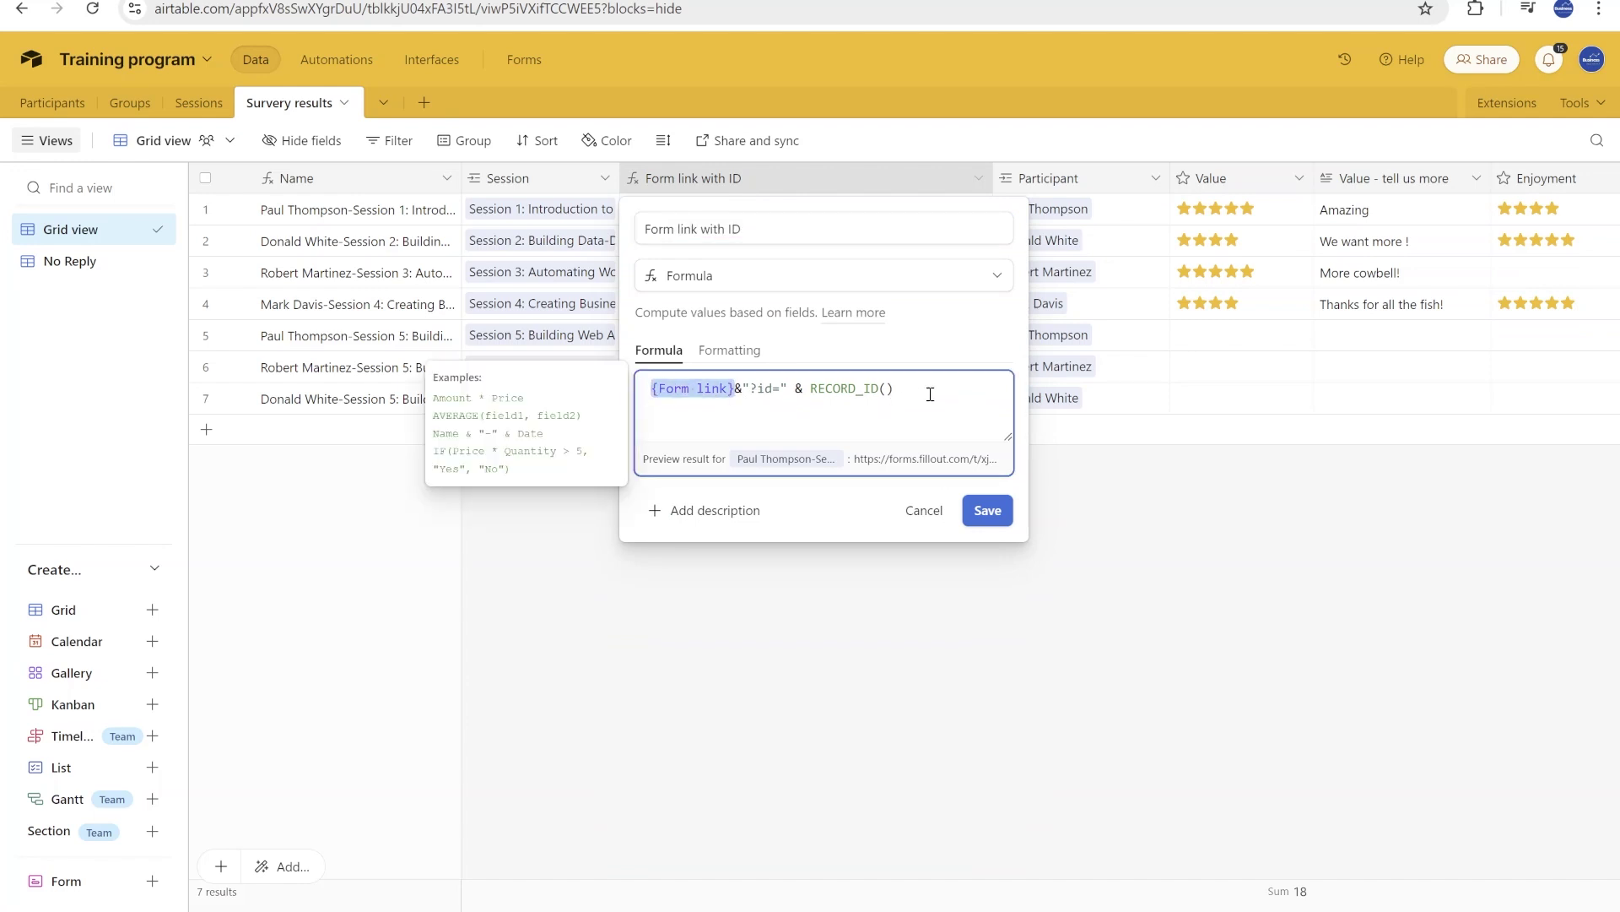
click(924, 510)
click(1258, 341)
key(Tab)
key(Tab)
key(Tab)
key(Tab)
key(Tab)
key(shift+Tab)
key(shift+Tab)
key(shift+Tab)
key(shift+Tab)
key(shift+Tab)
key(shift+Tab)
key(shift+Tab)
key(shift+Tab)
key(shift+Tab)
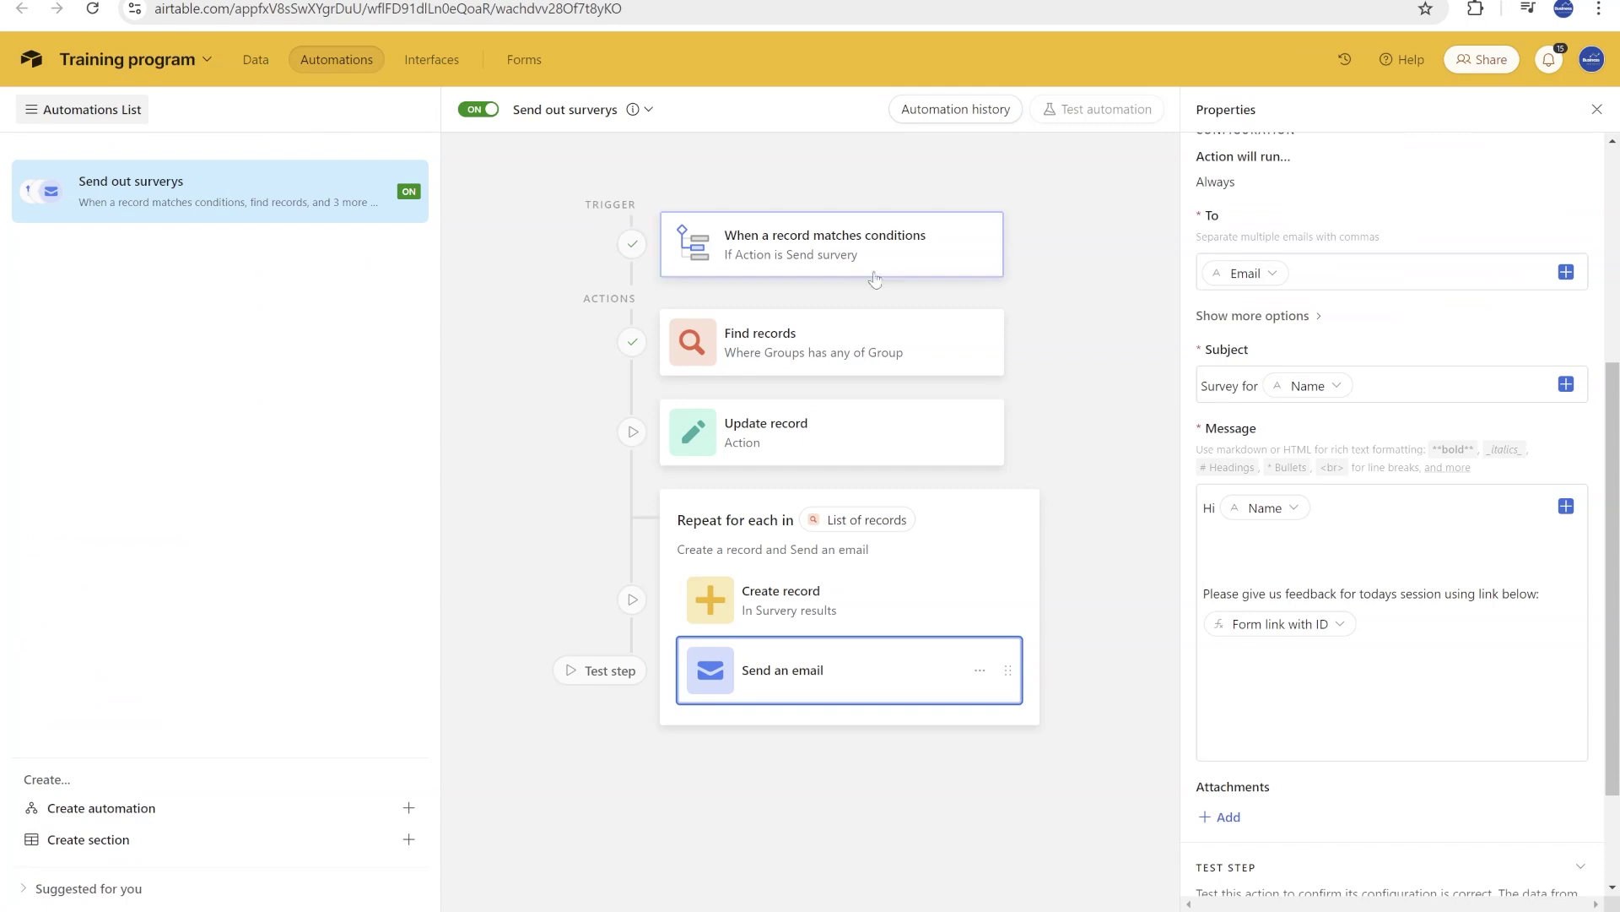
- Check the trigger and Session 6's Action options, then open the Find records step
click(861, 255)
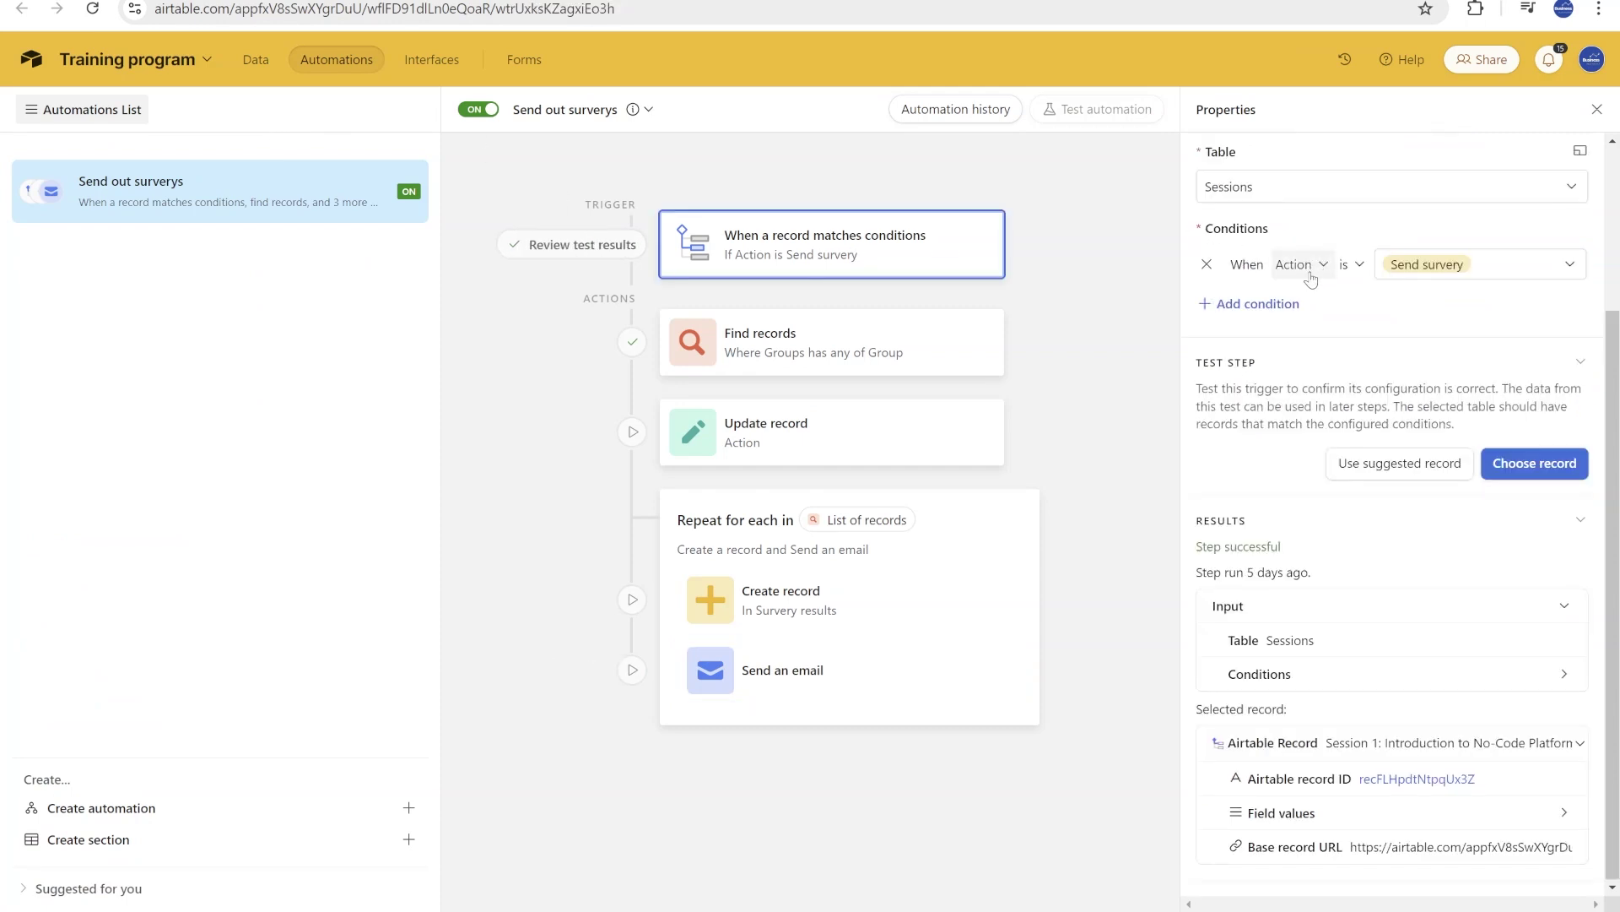
click(256, 59)
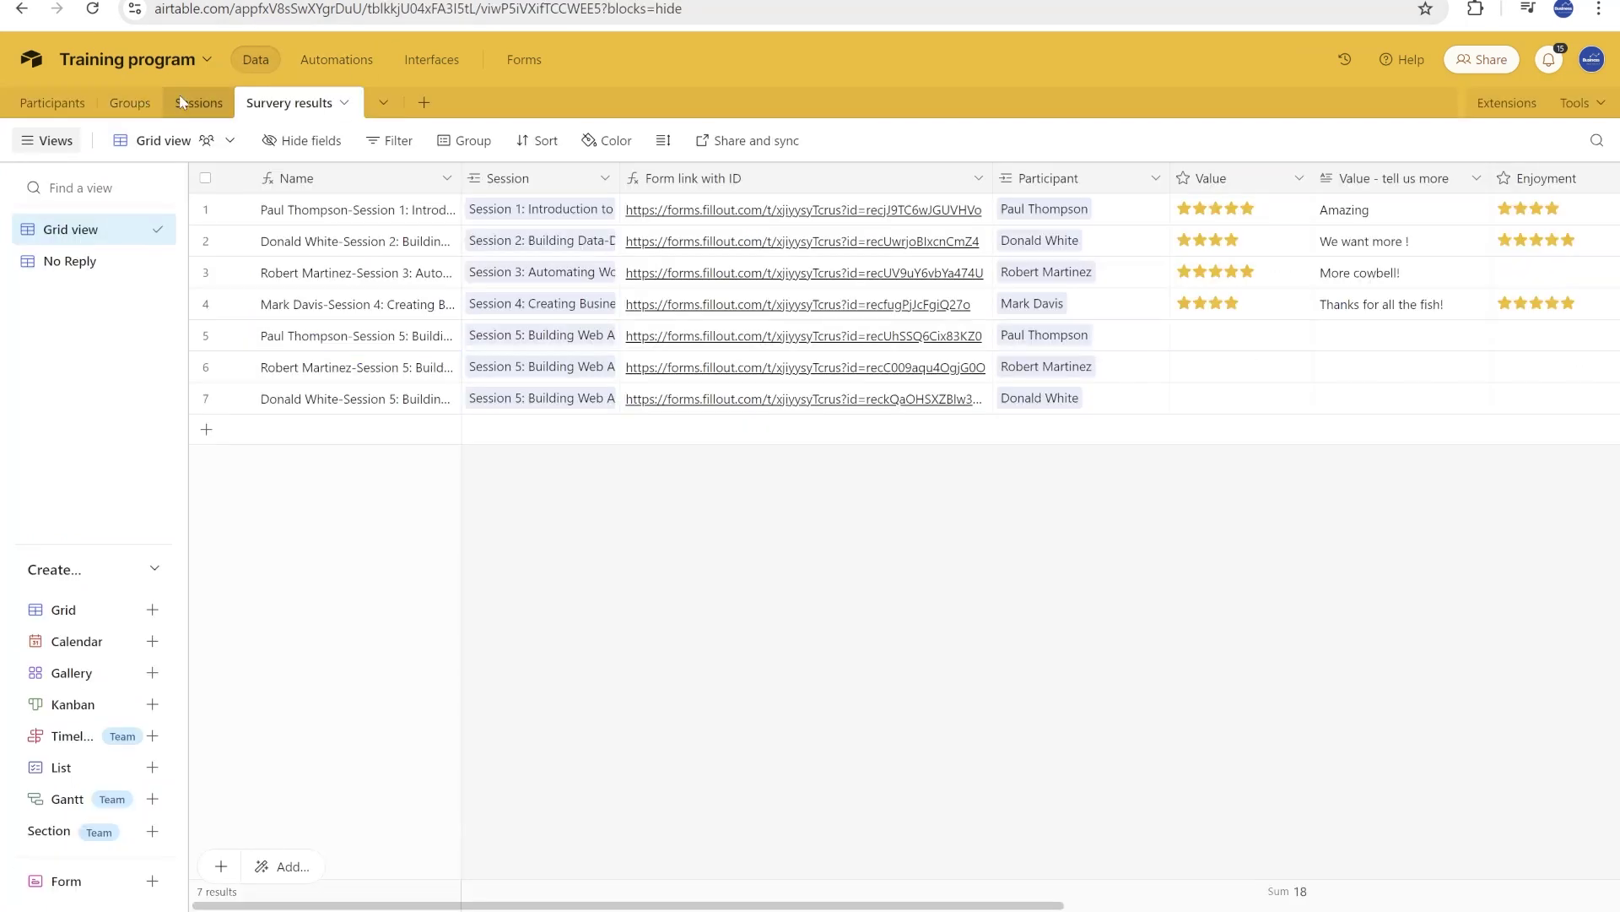
click(198, 102)
click(1201, 370)
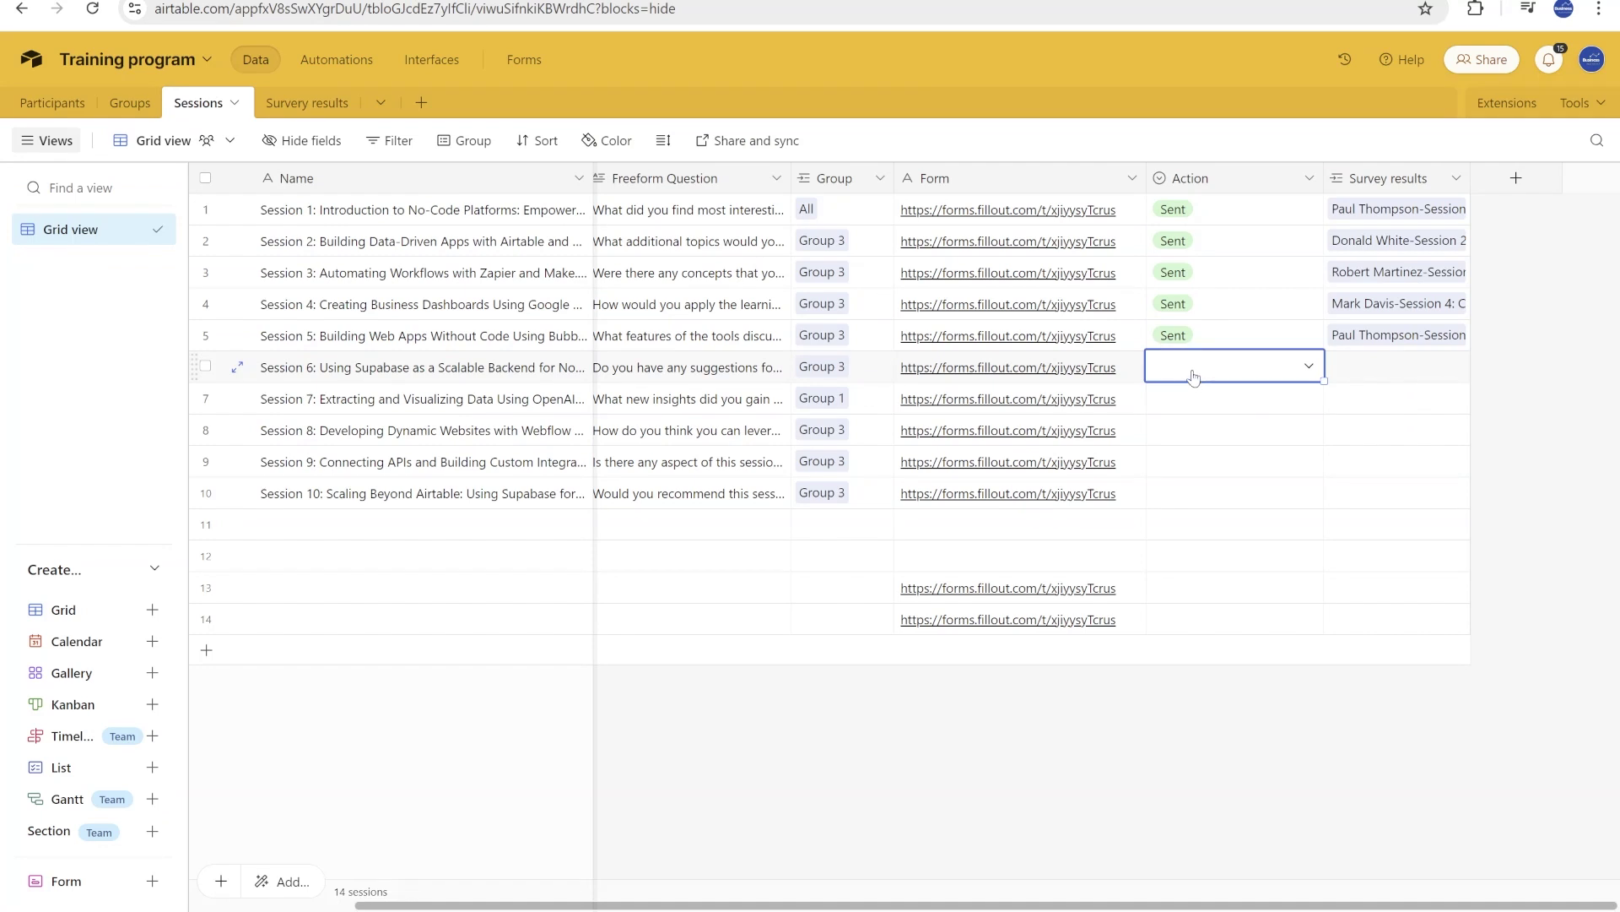
click(1200, 371)
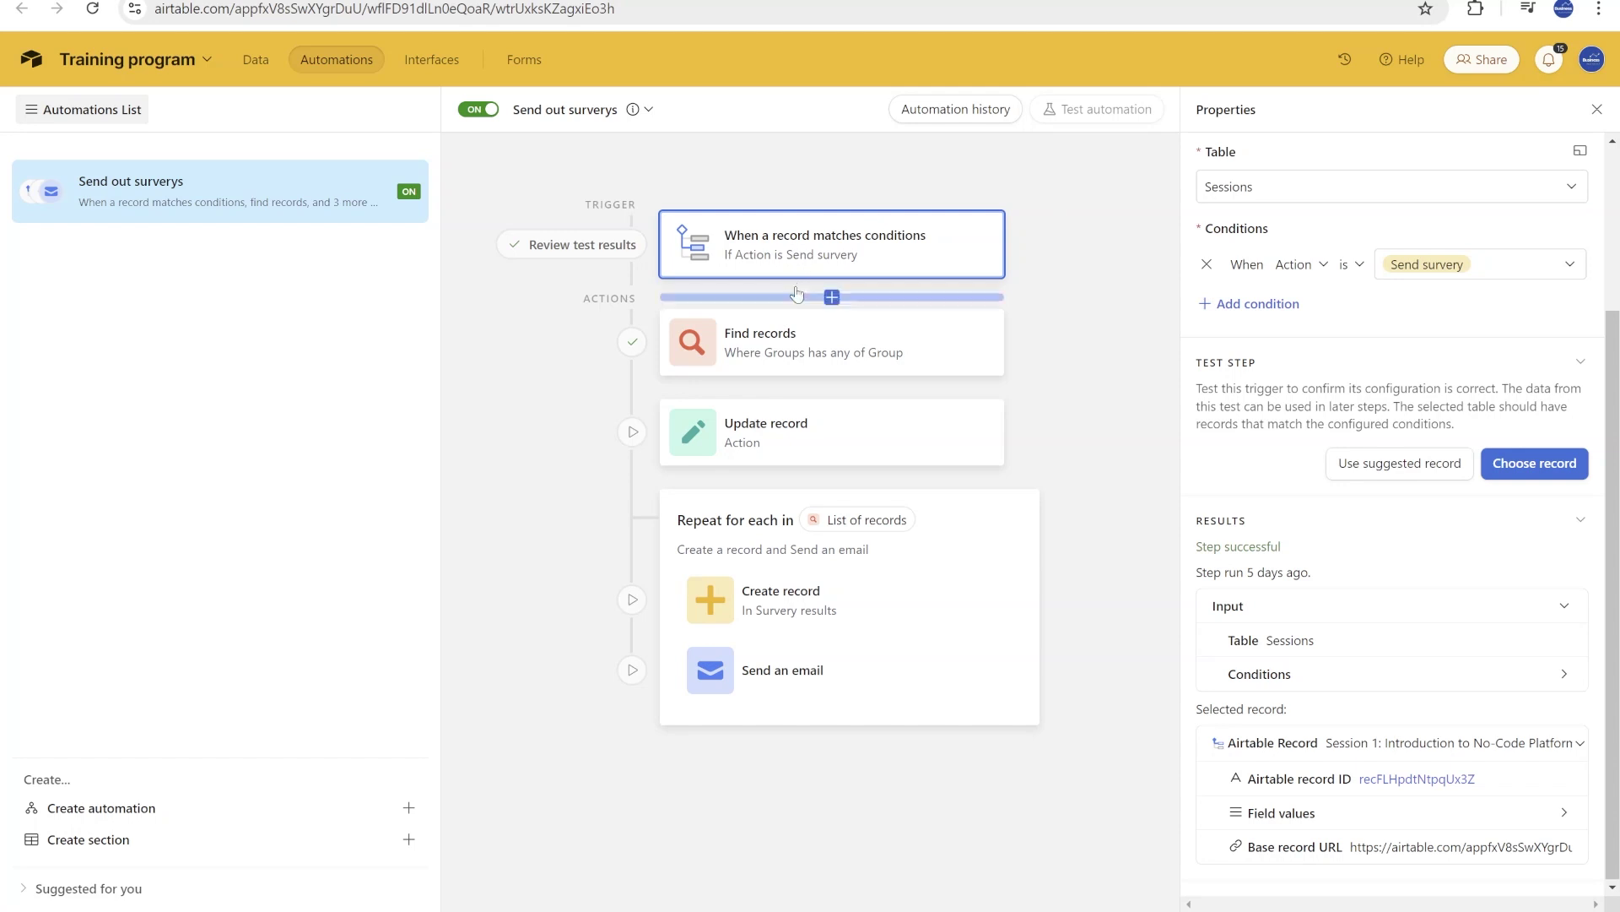
click(812, 342)
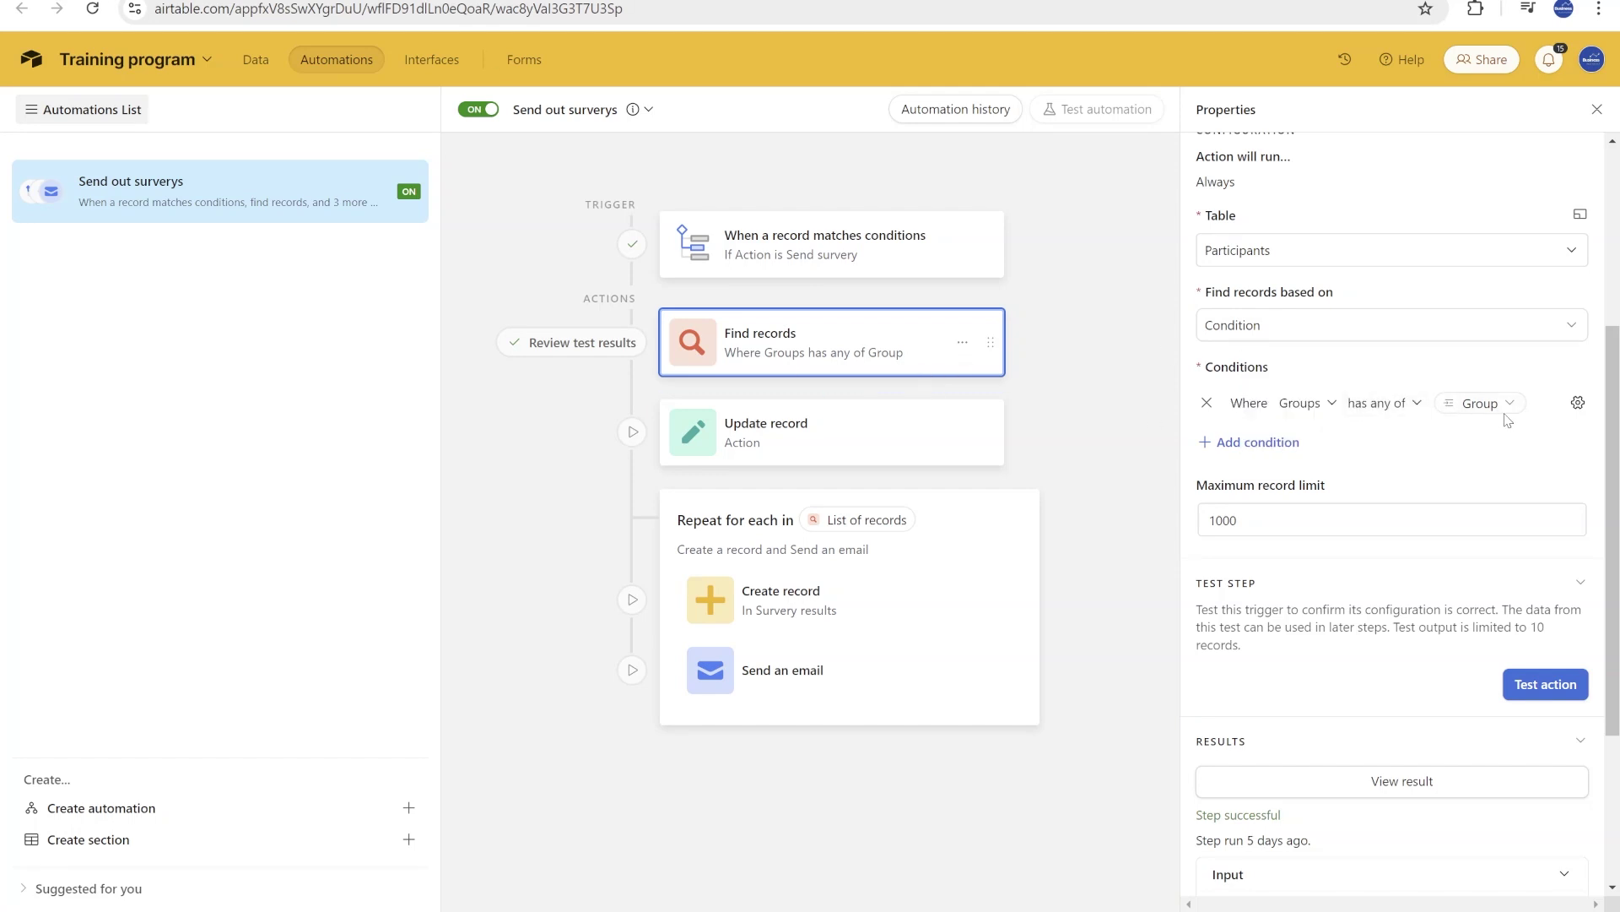
- Review the Update record step that marks Action as Sent and the Repeat-for-each block's settings
click(877, 434)
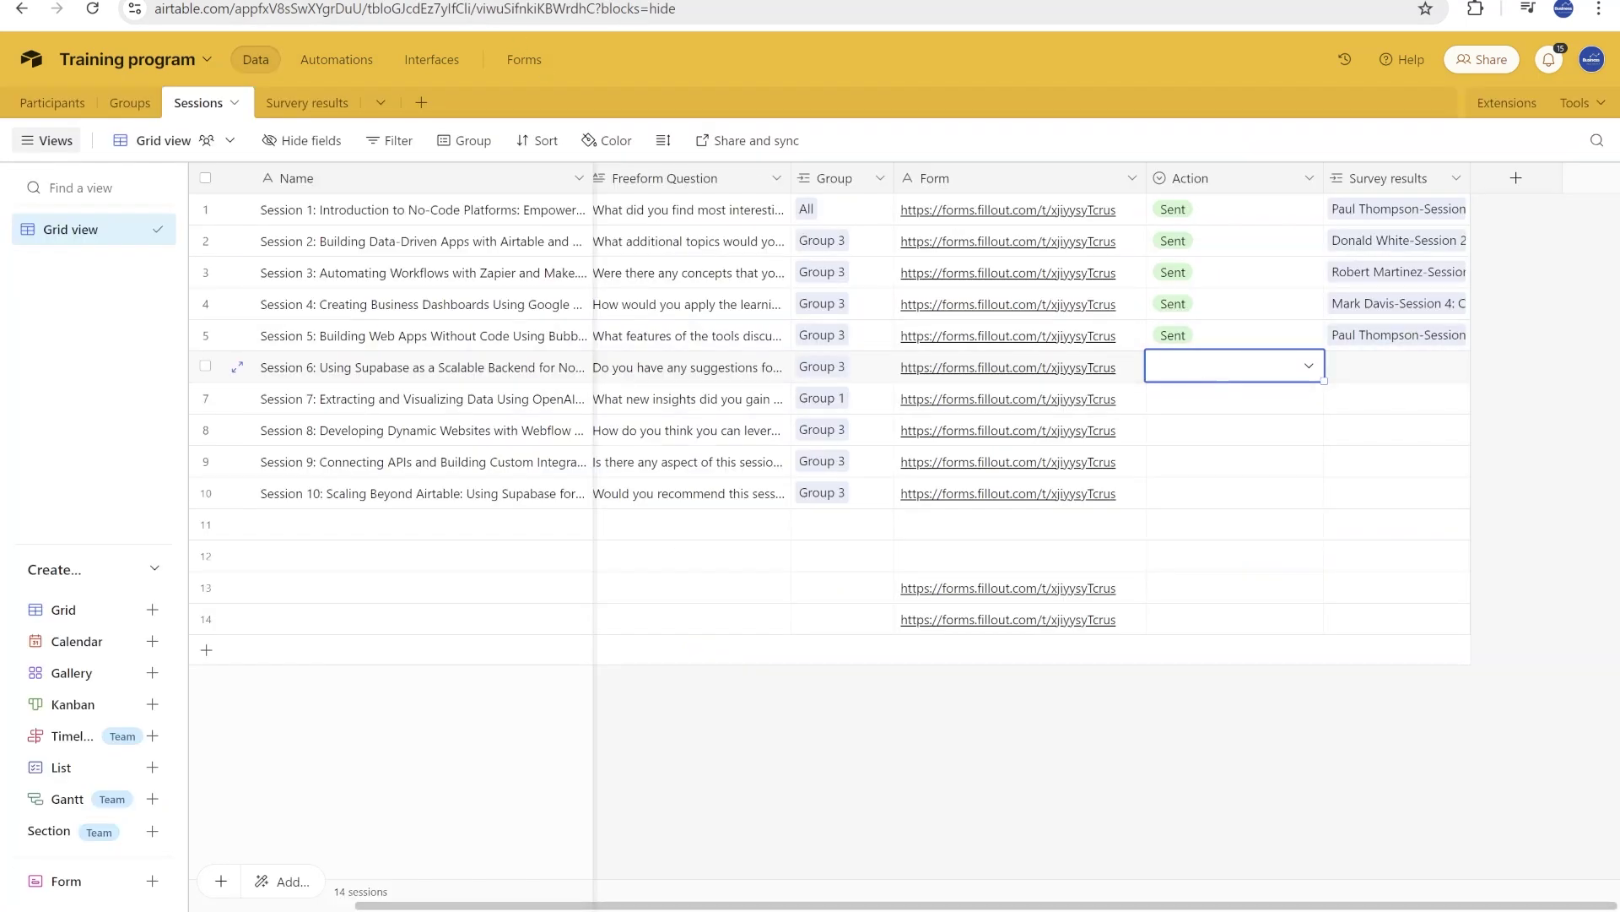
click(336, 59)
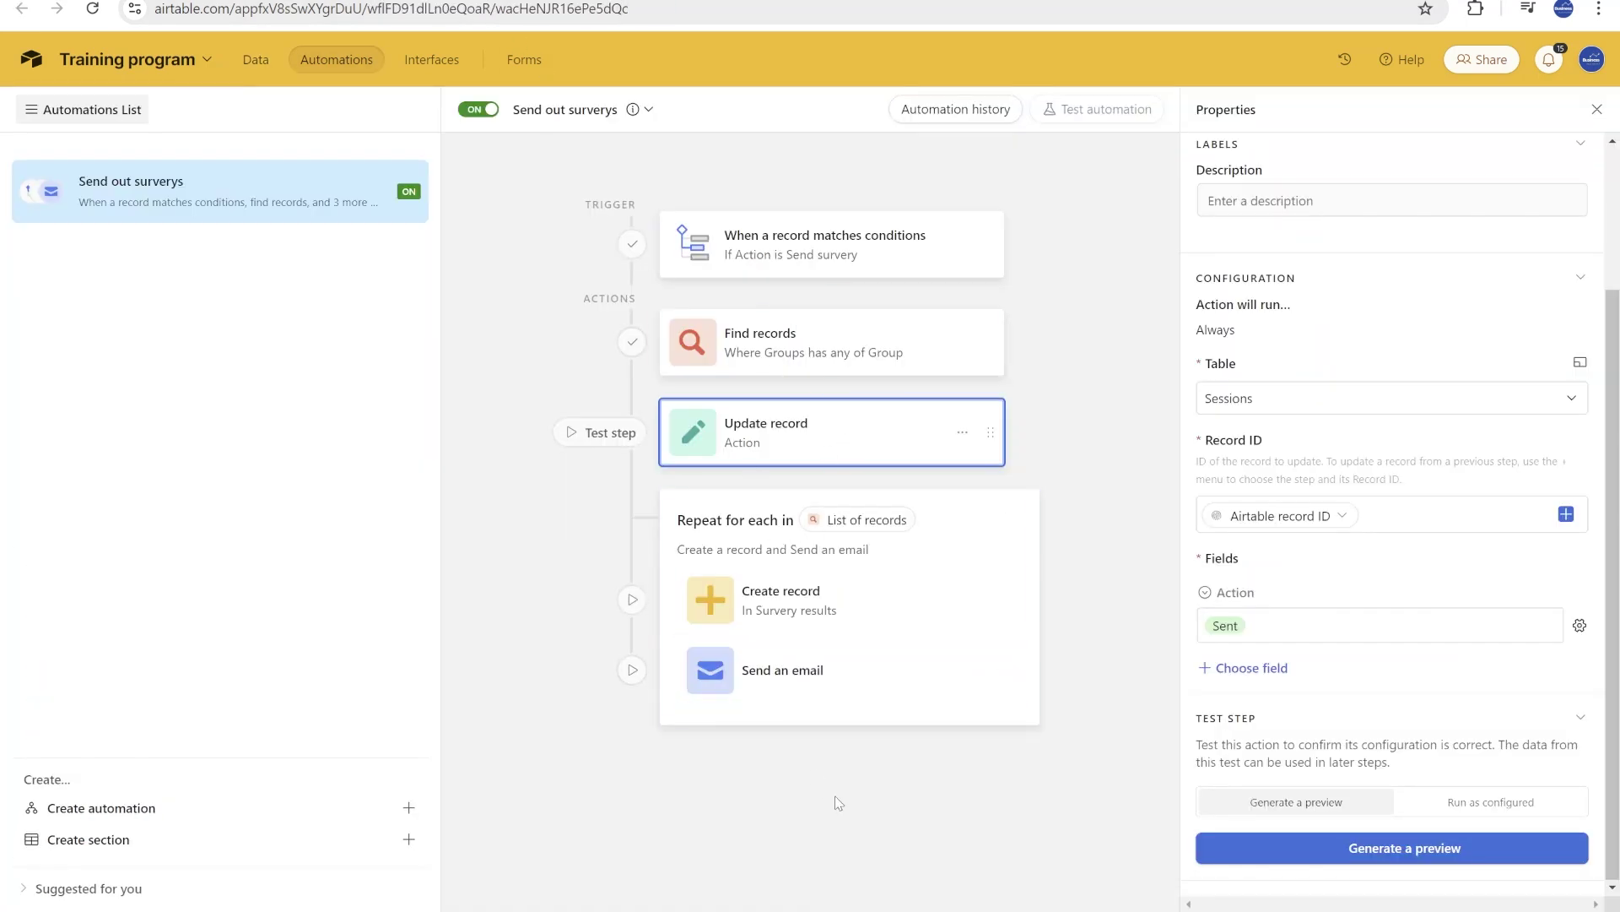
drag(990, 433, 816, 380)
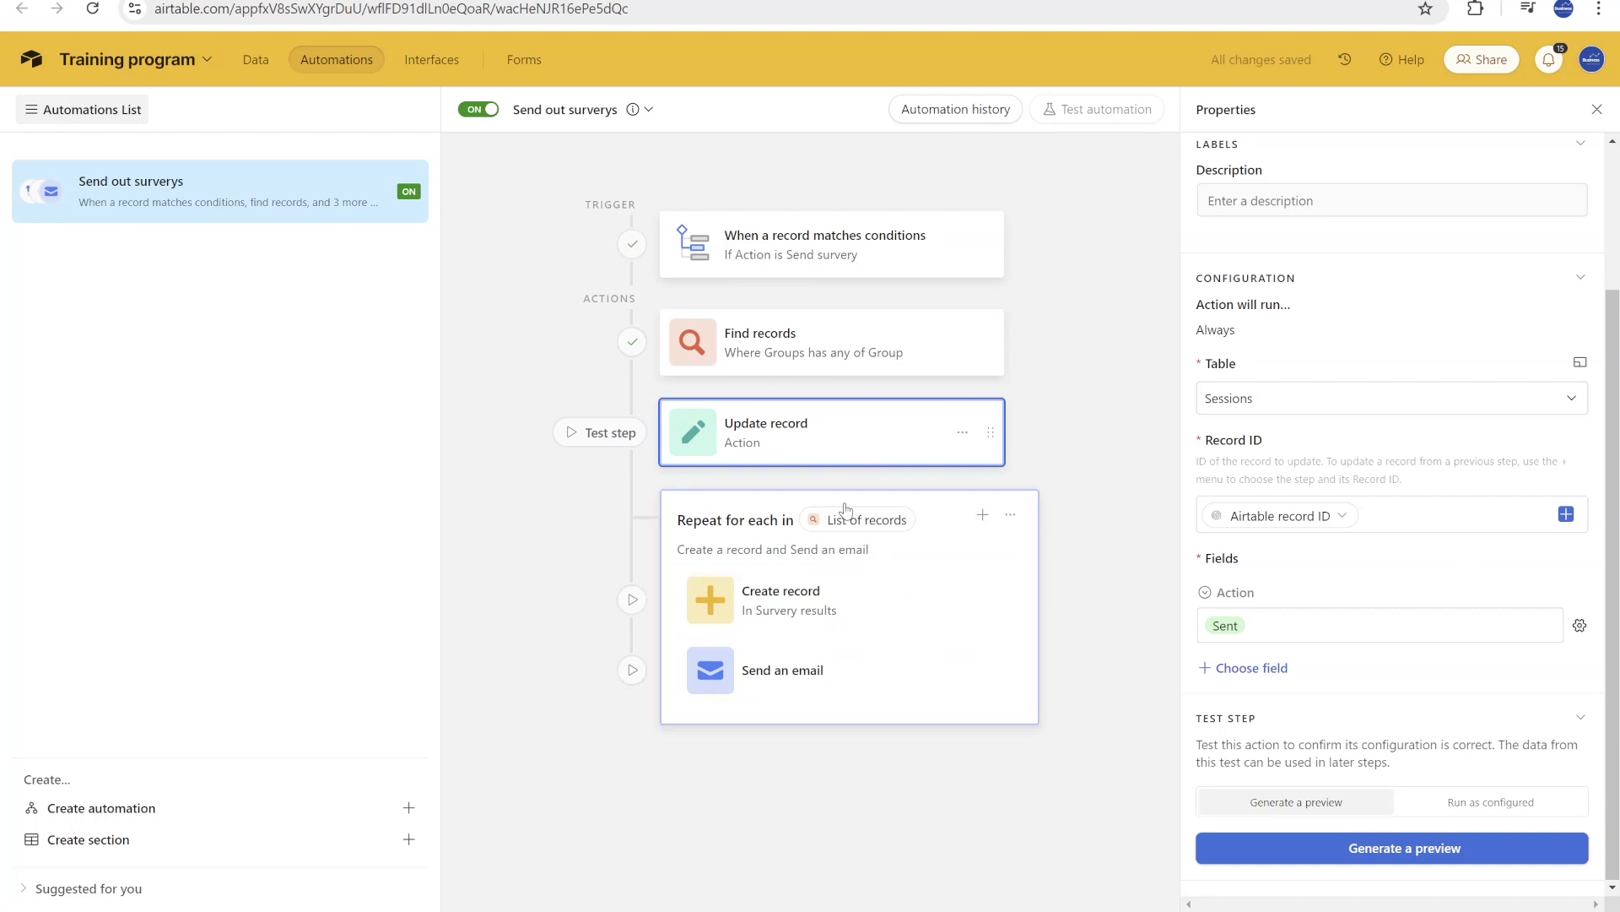
click(933, 547)
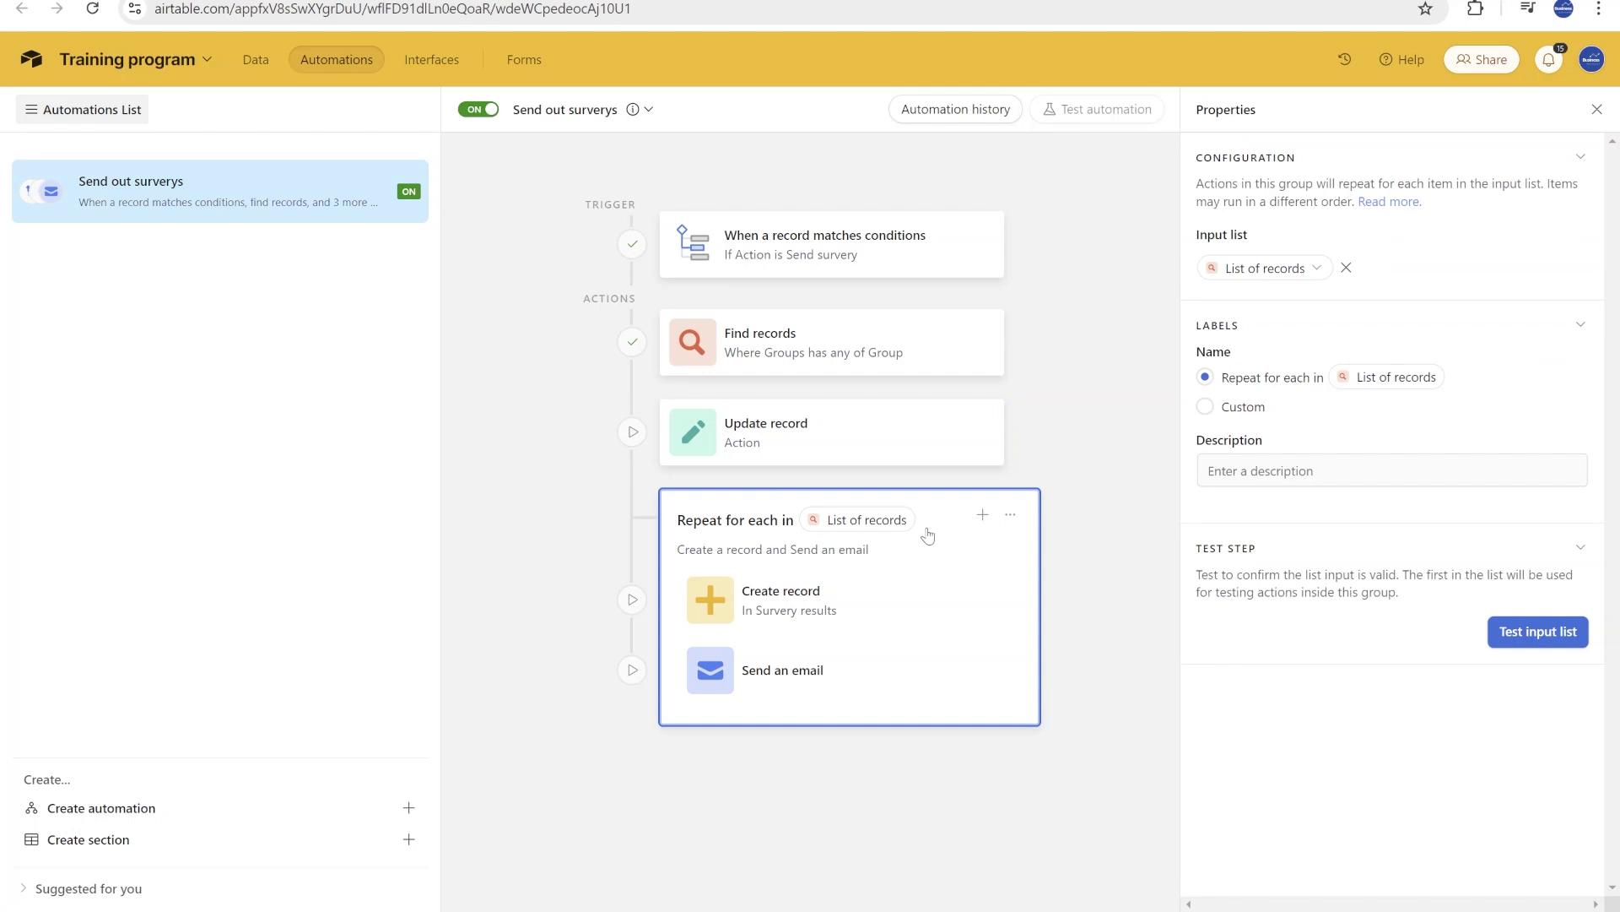
click(868, 345)
- Inspect the Create record step's Participant, Session and Form link fields against the Survery results table
click(907, 610)
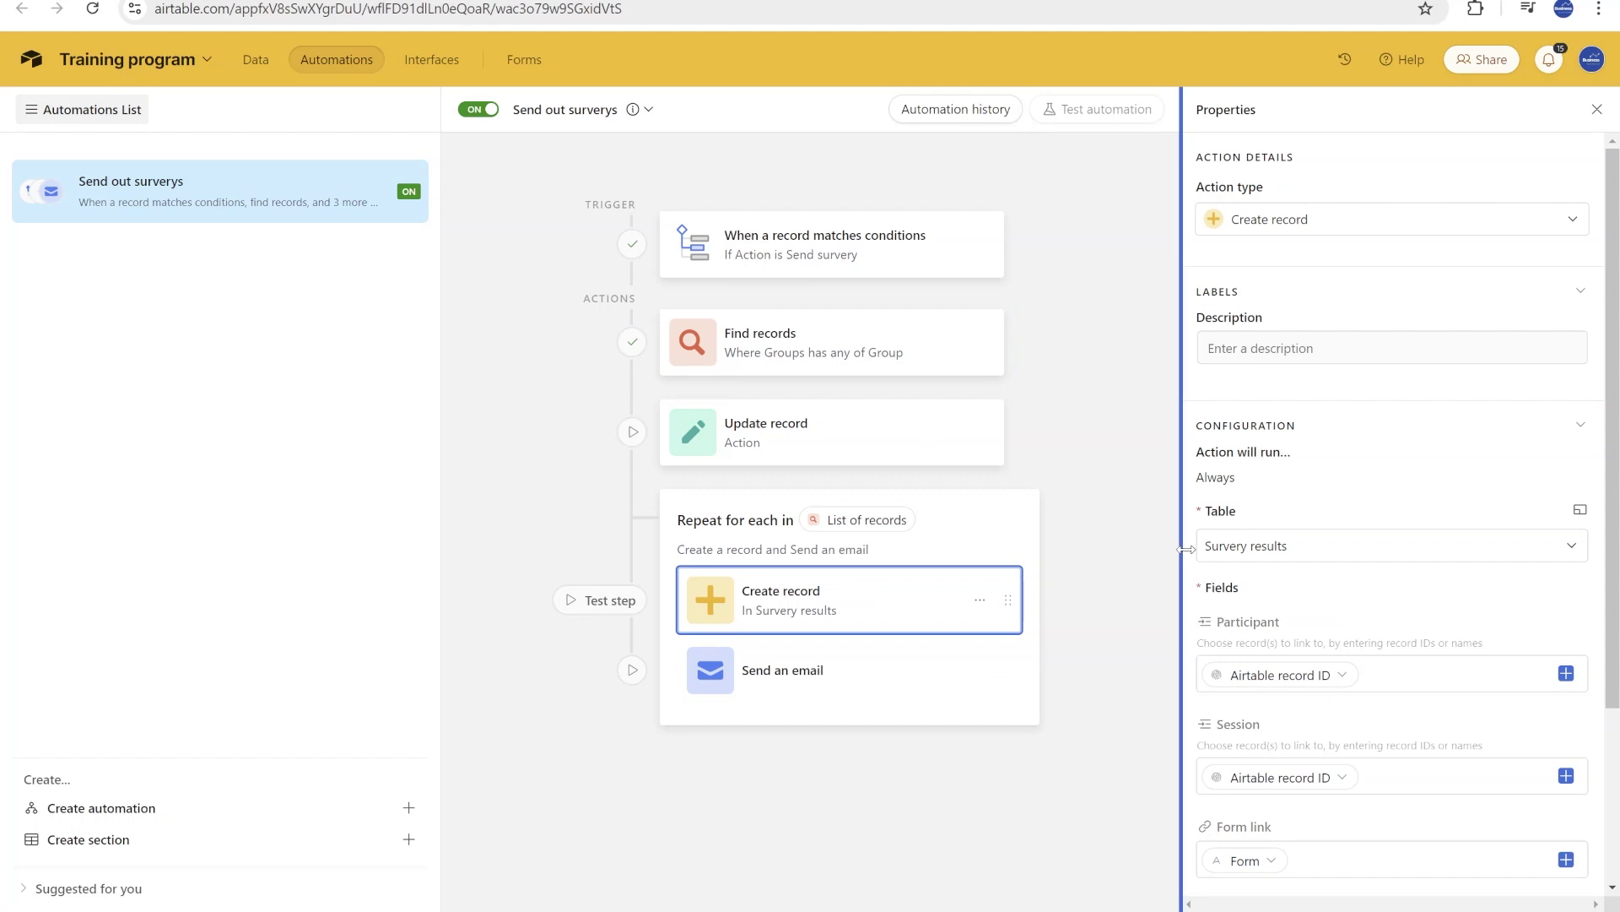
scroll(1339, 471, down, 2)
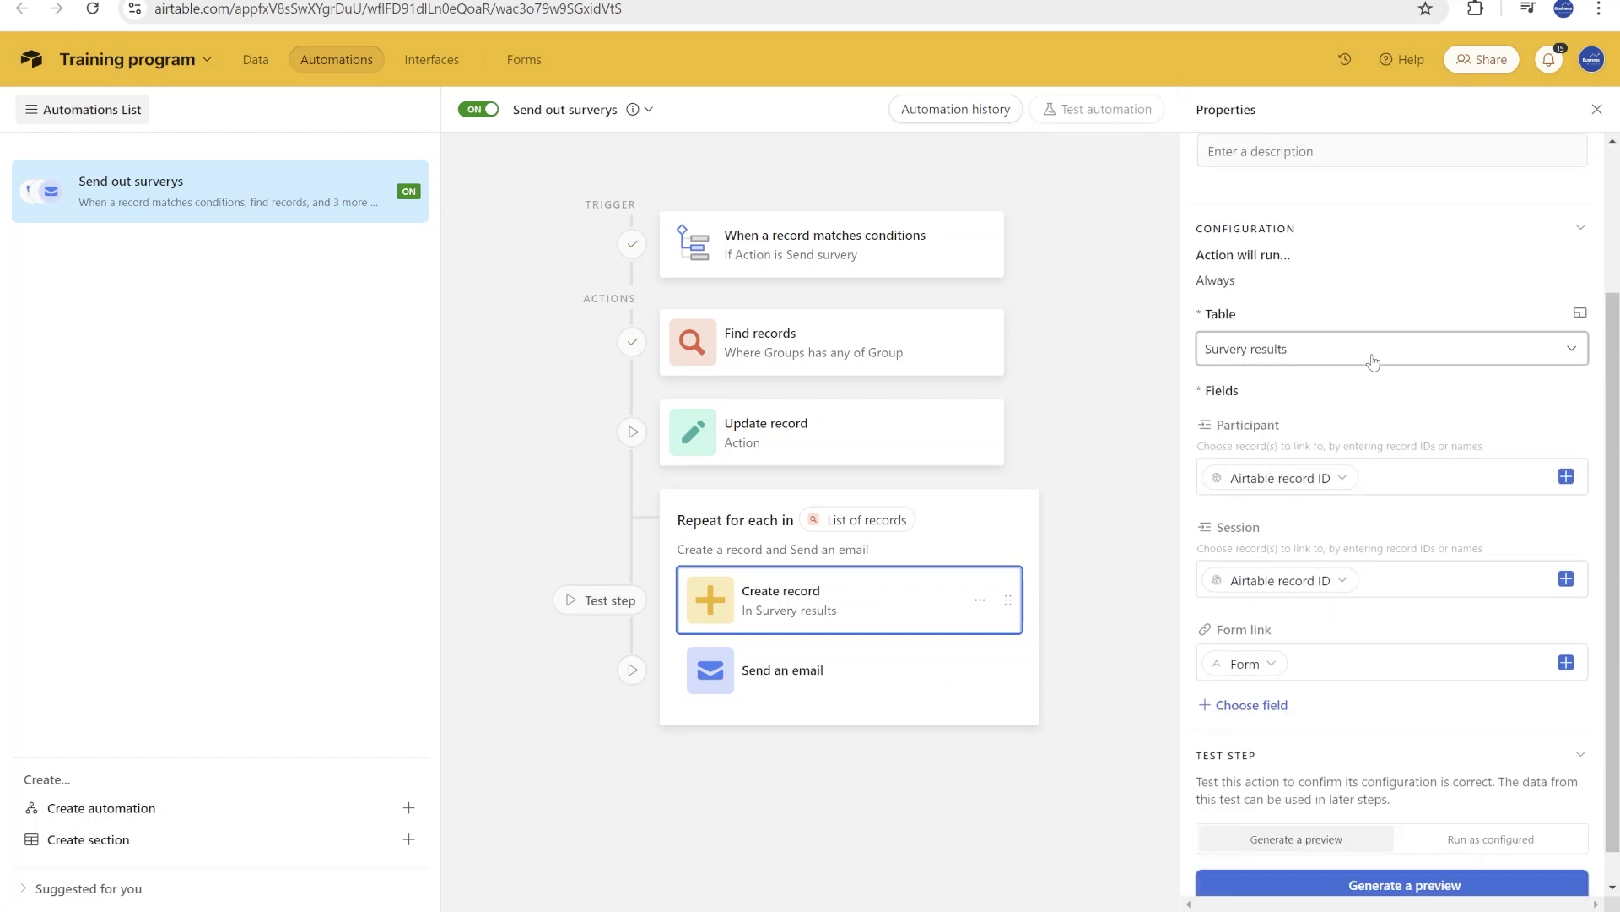
click(256, 59)
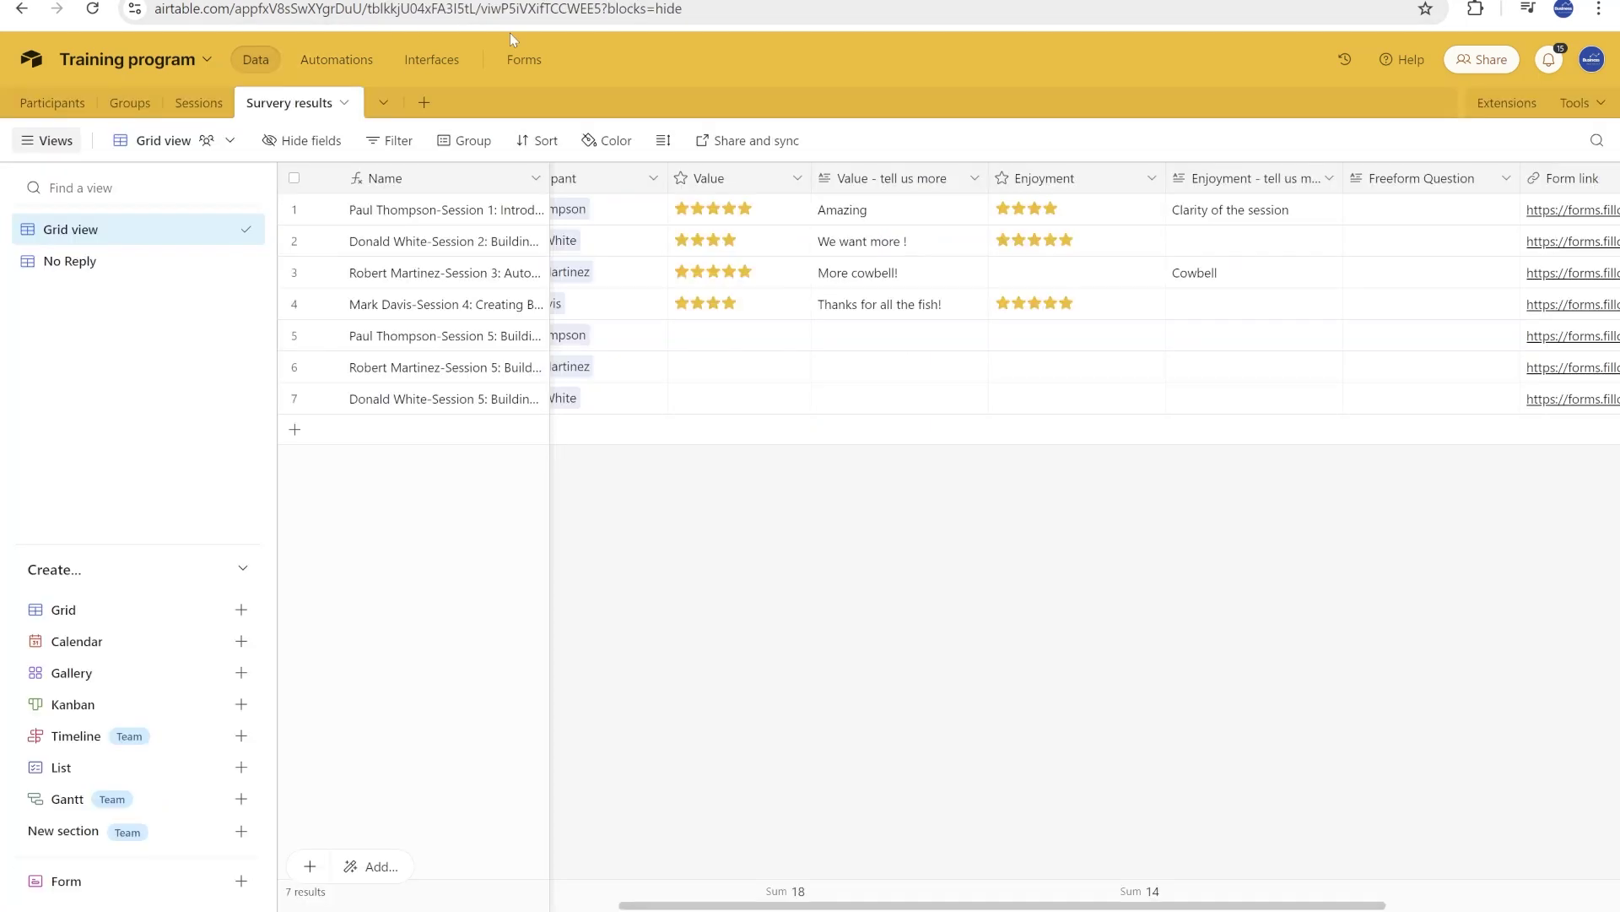
click(337, 59)
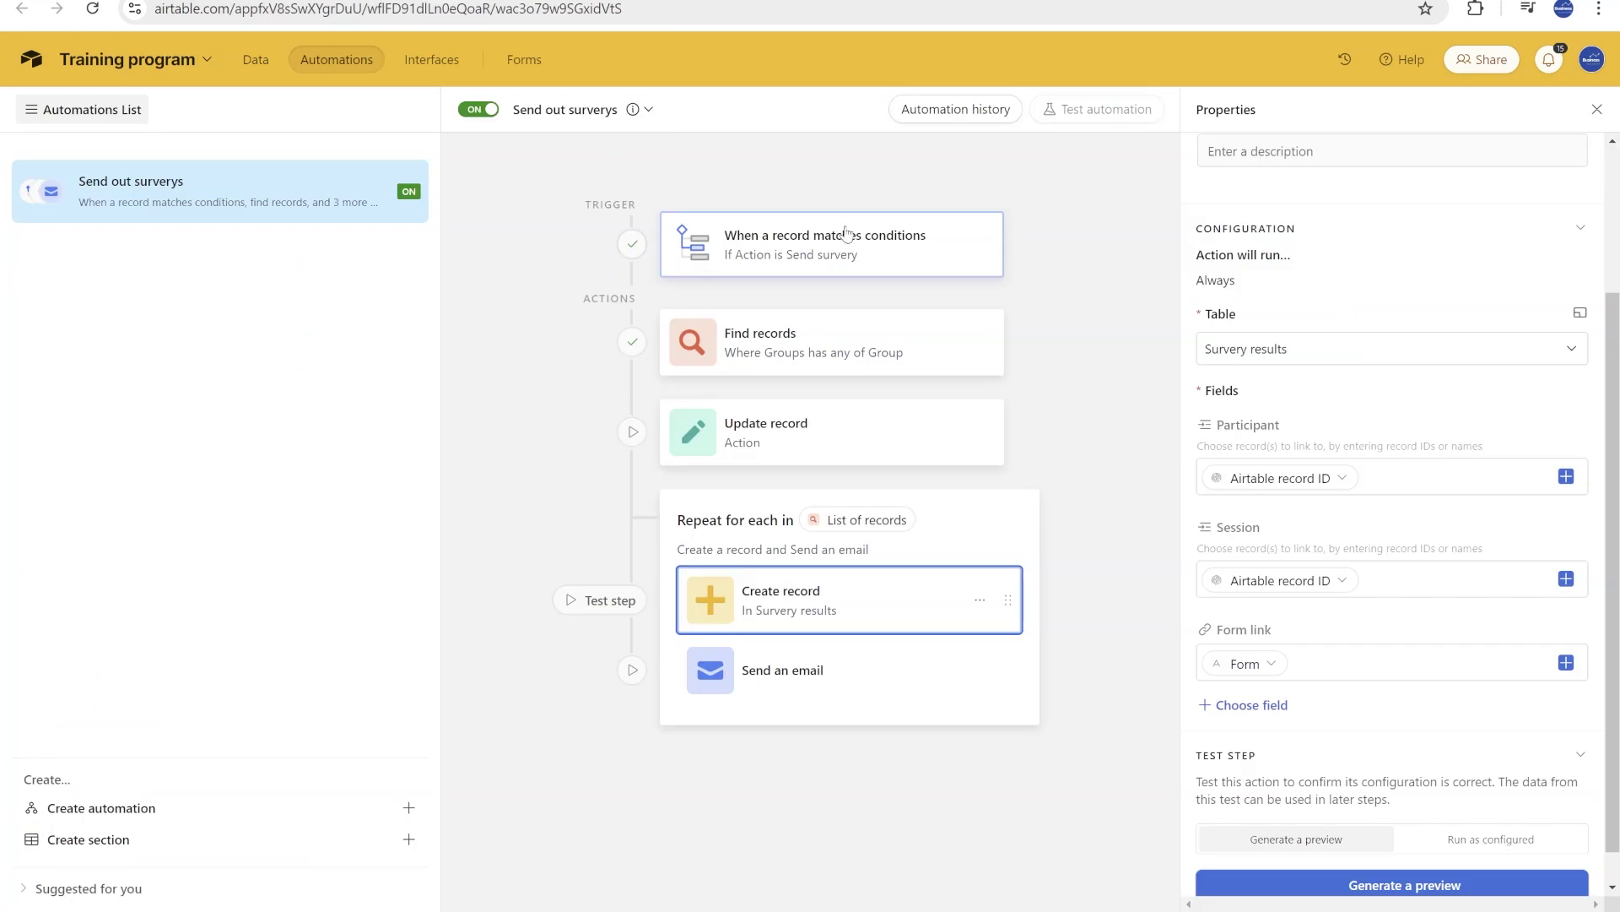
scroll(1249, 518, down, 1)
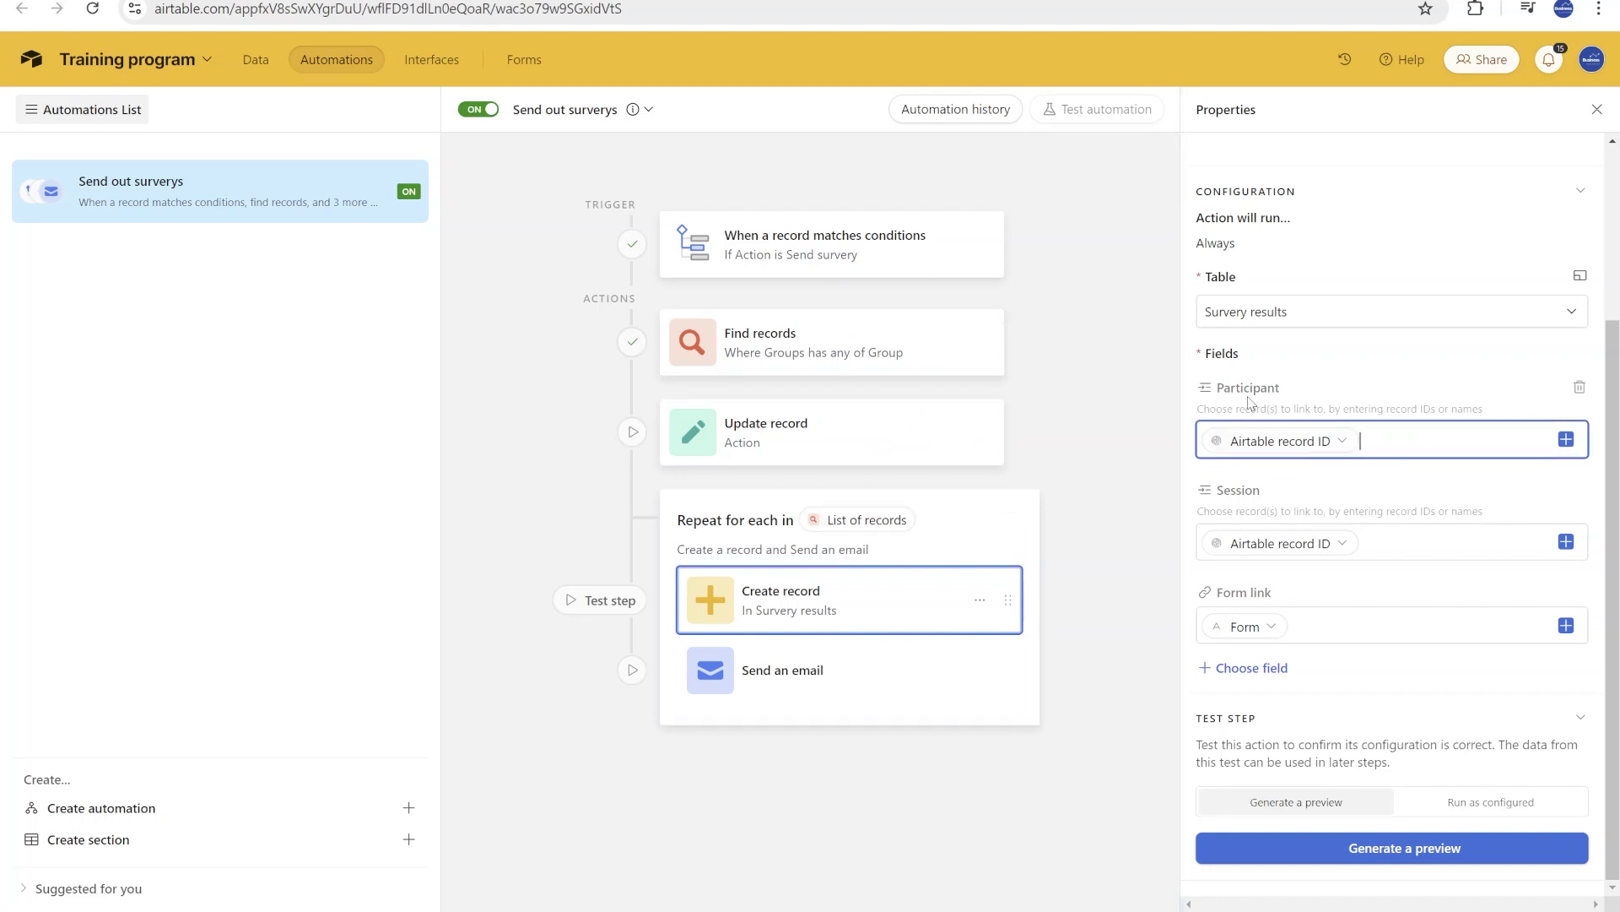
- Fill the Create record step's Participant and Session fields with Airtable record ID
click(1568, 441)
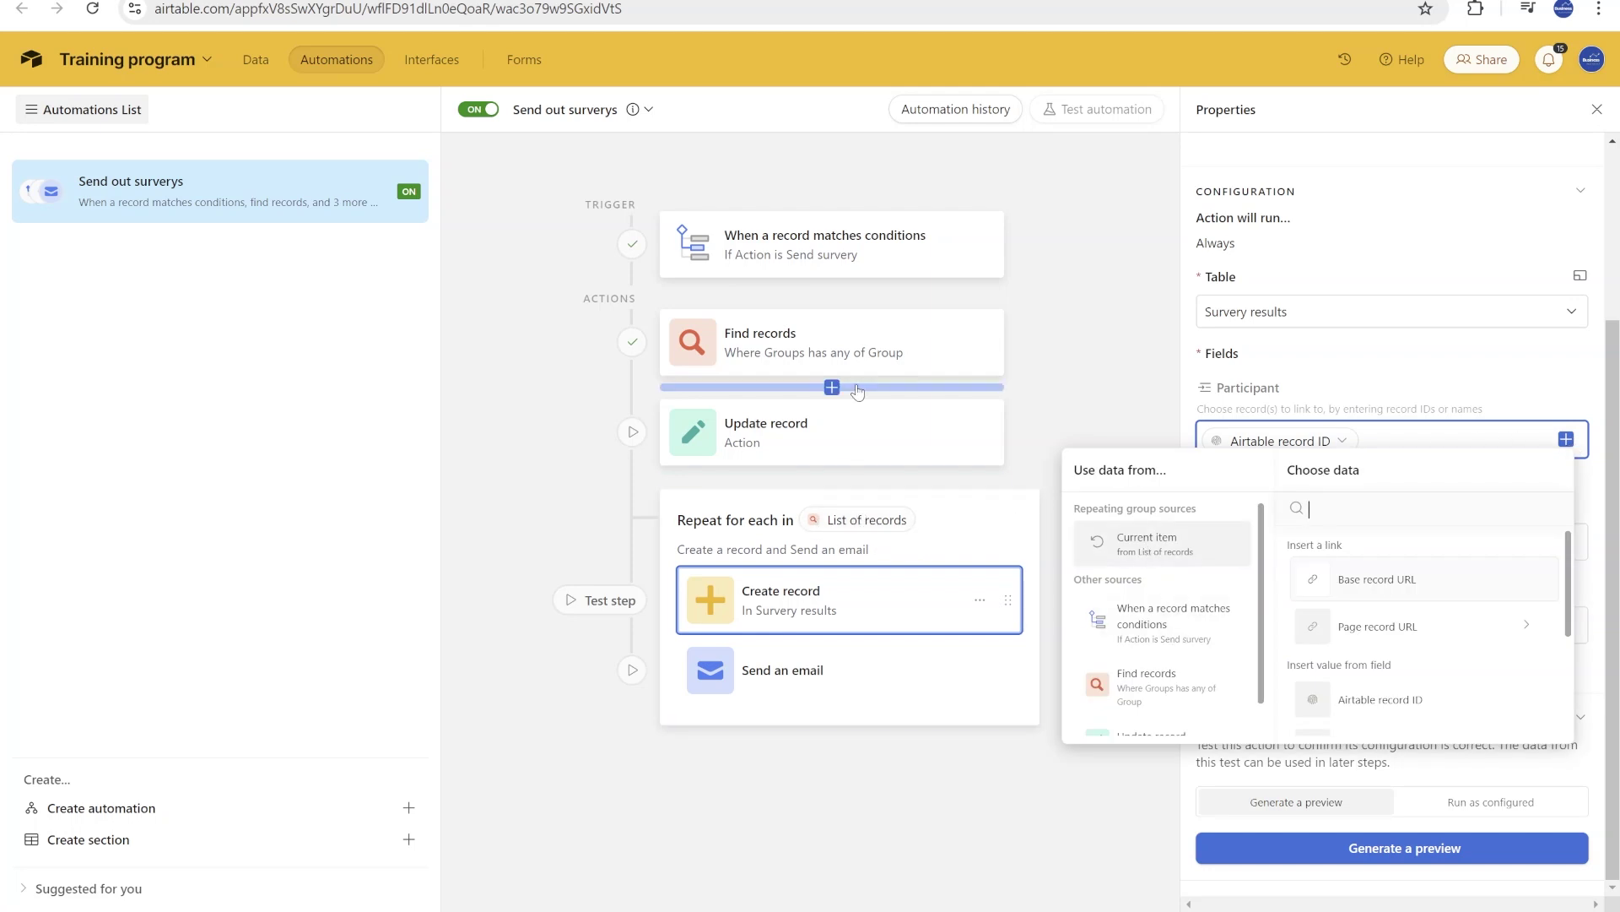
scroll(1390, 654, down, 2)
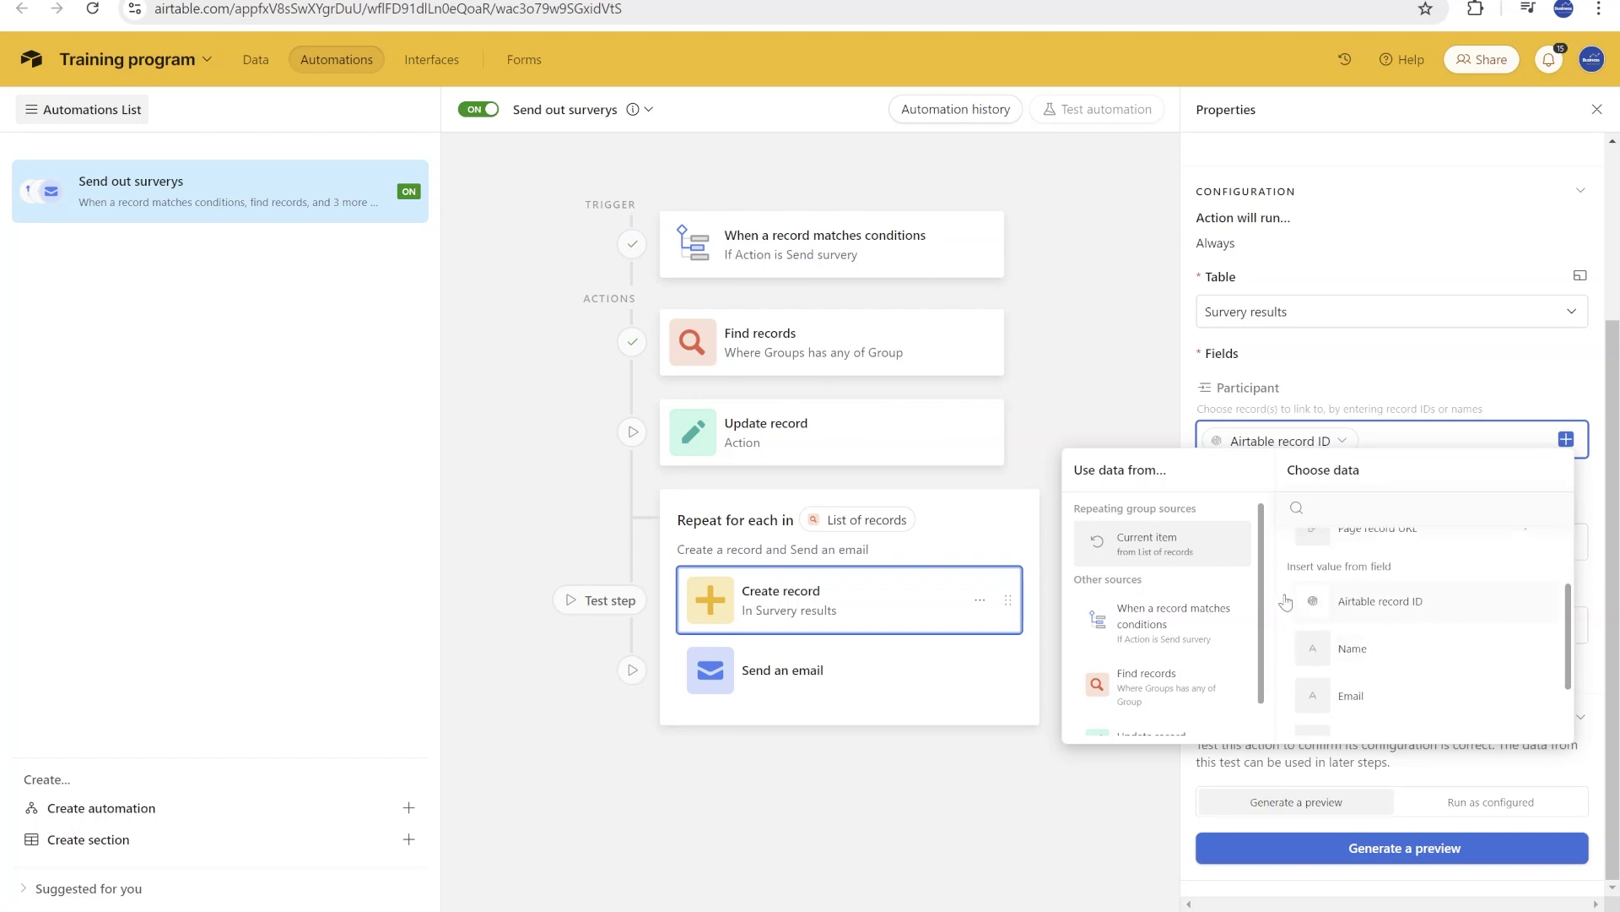
click(1447, 398)
click(1396, 543)
click(1566, 541)
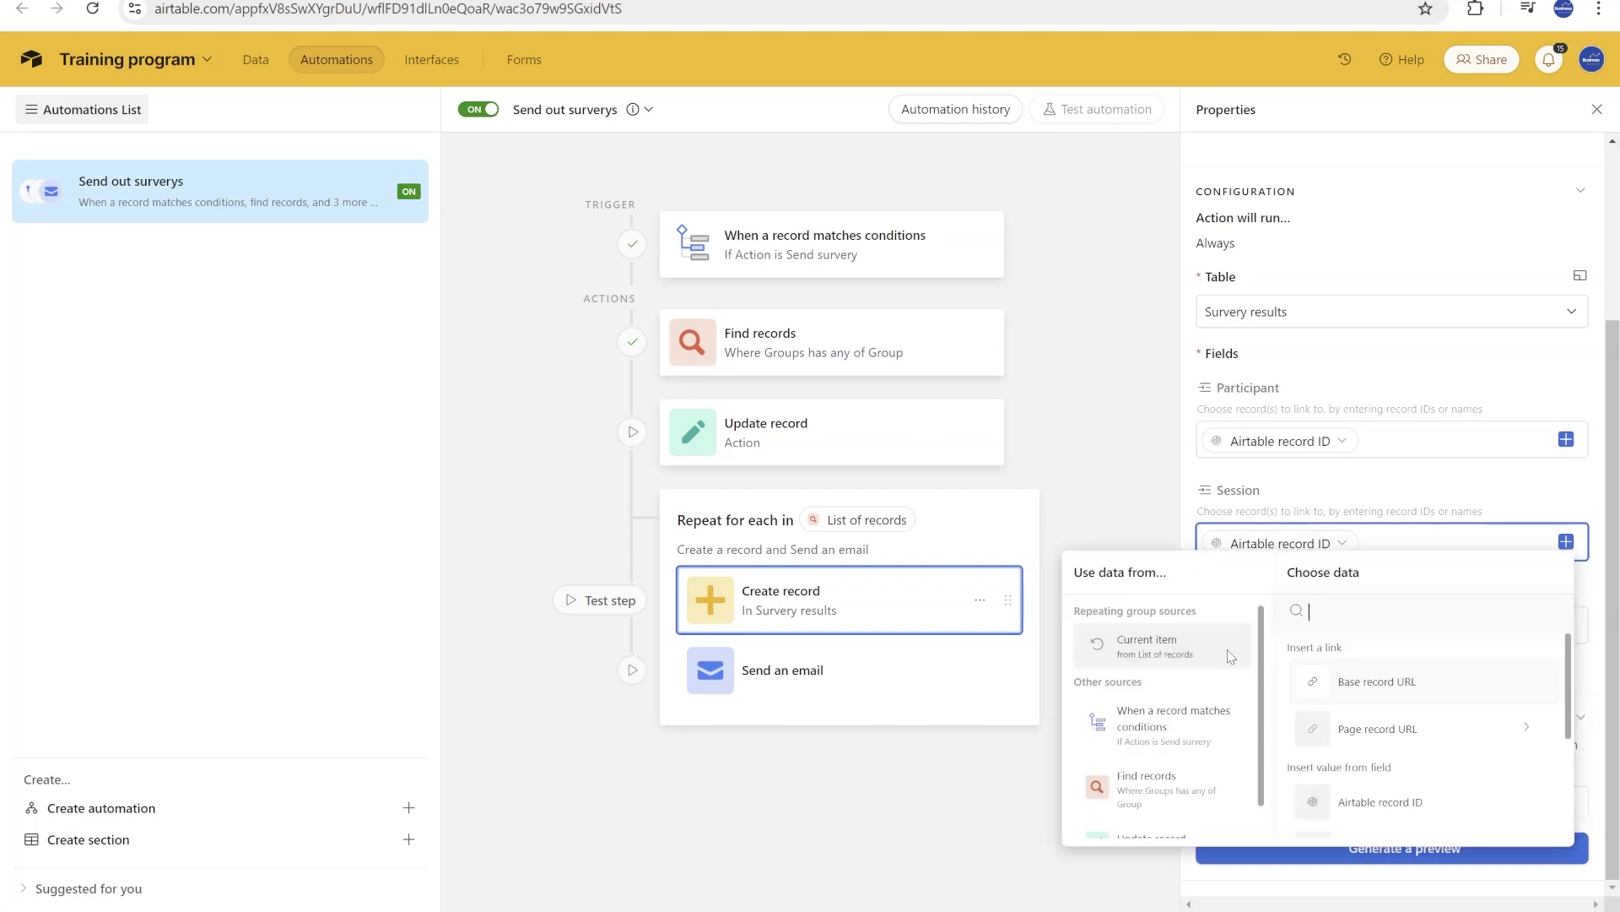
scroll(1135, 679, down, 1)
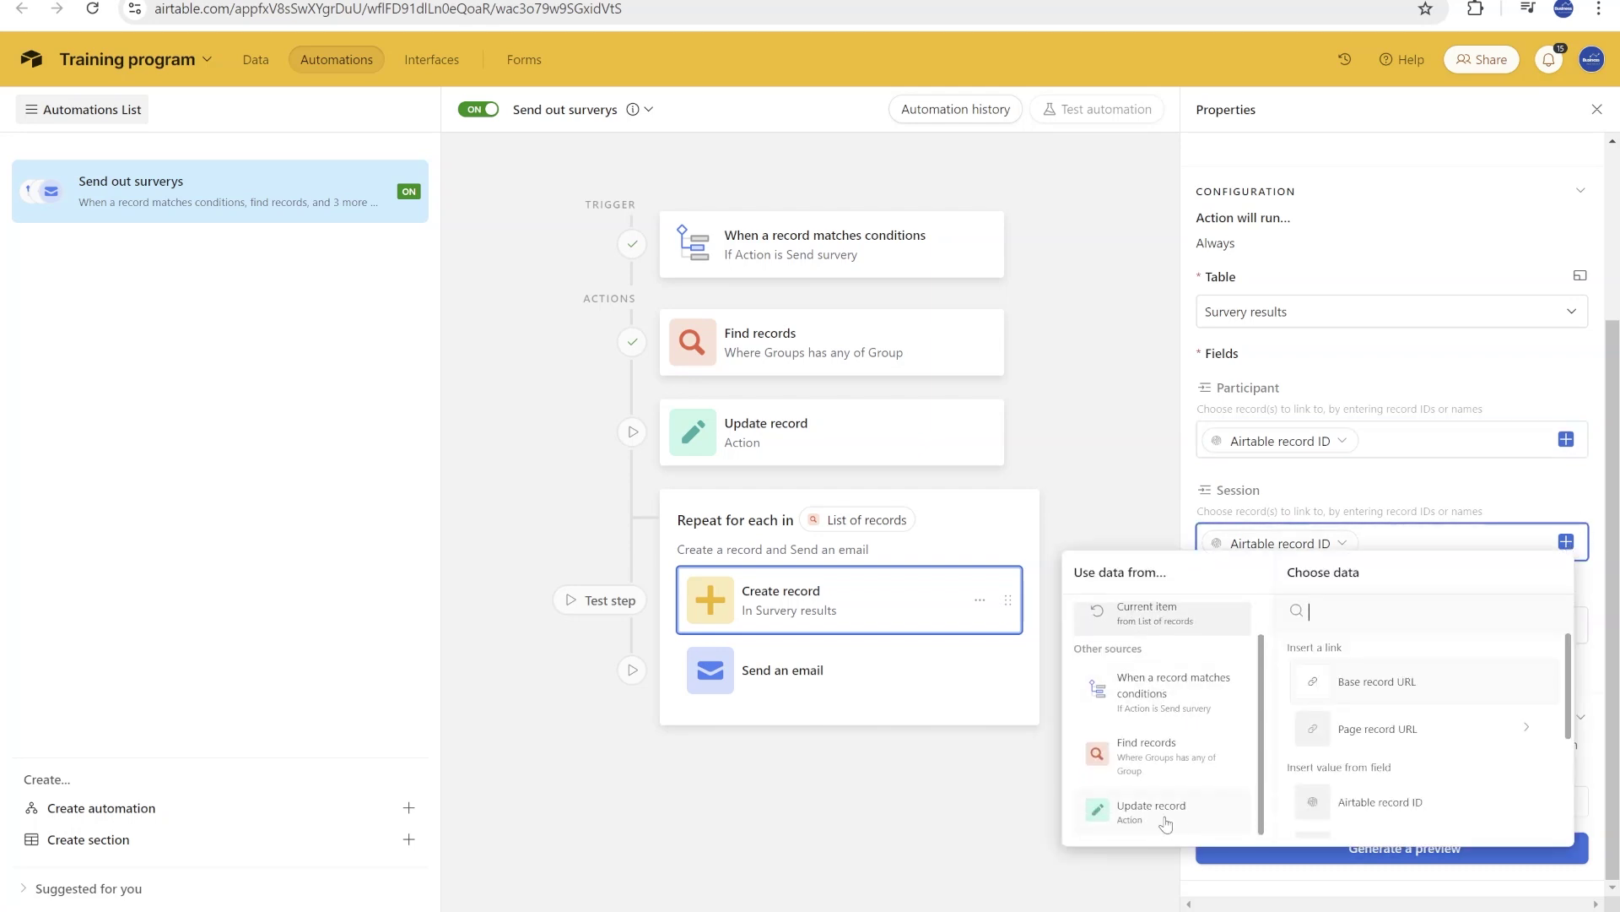
scroll(1168, 821, up, 1)
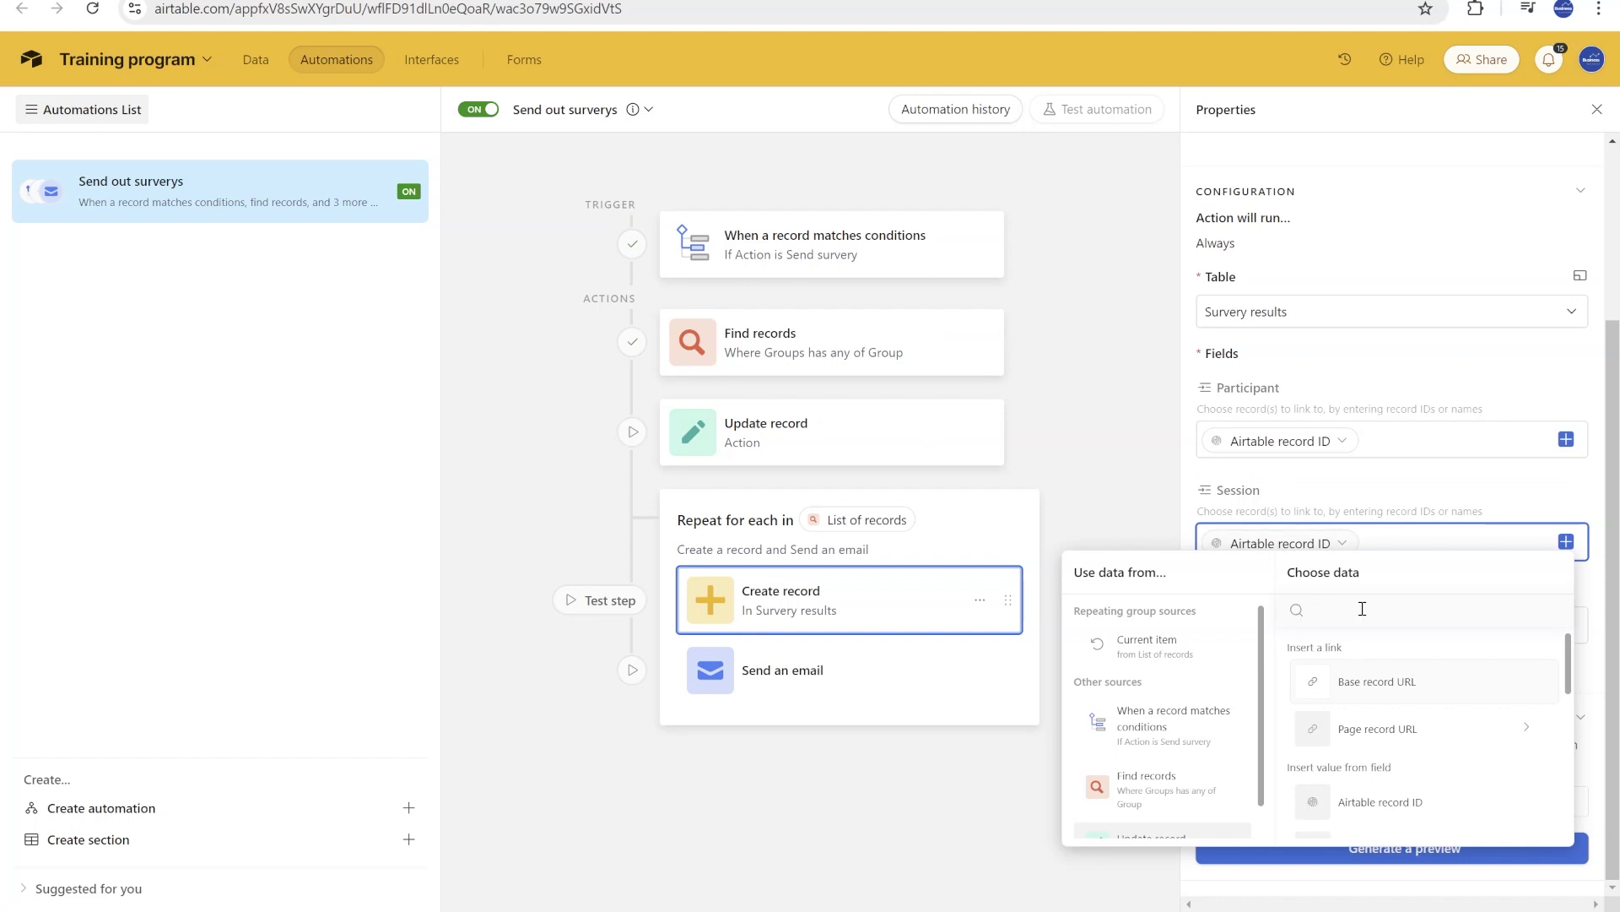
scroll(1175, 806, down, 1)
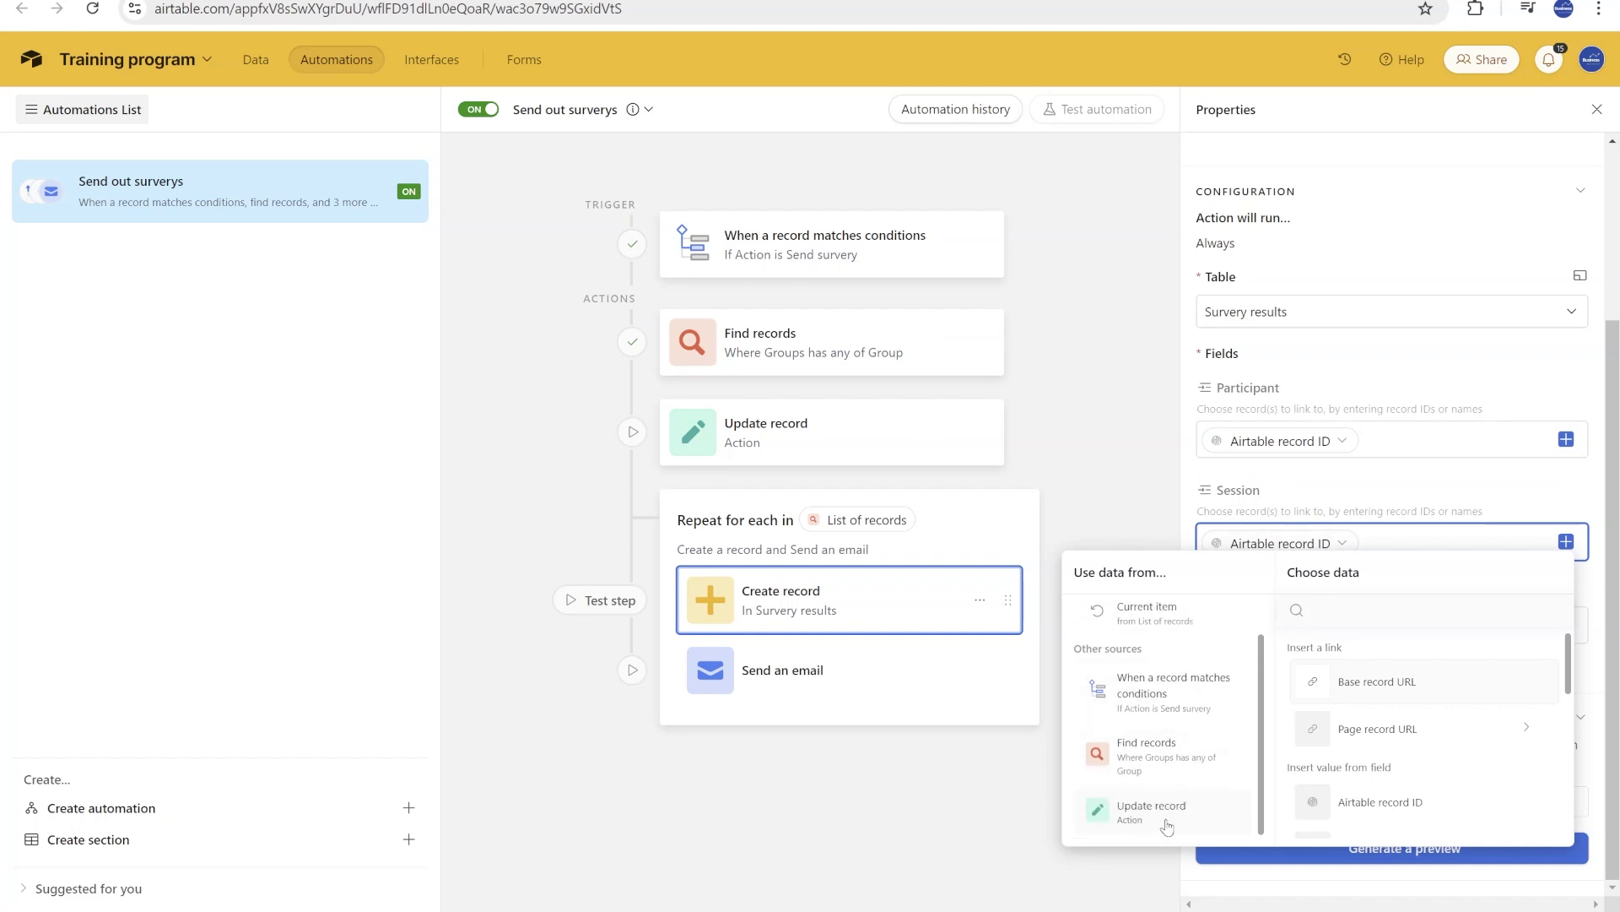
scroll(1190, 705, up, 1)
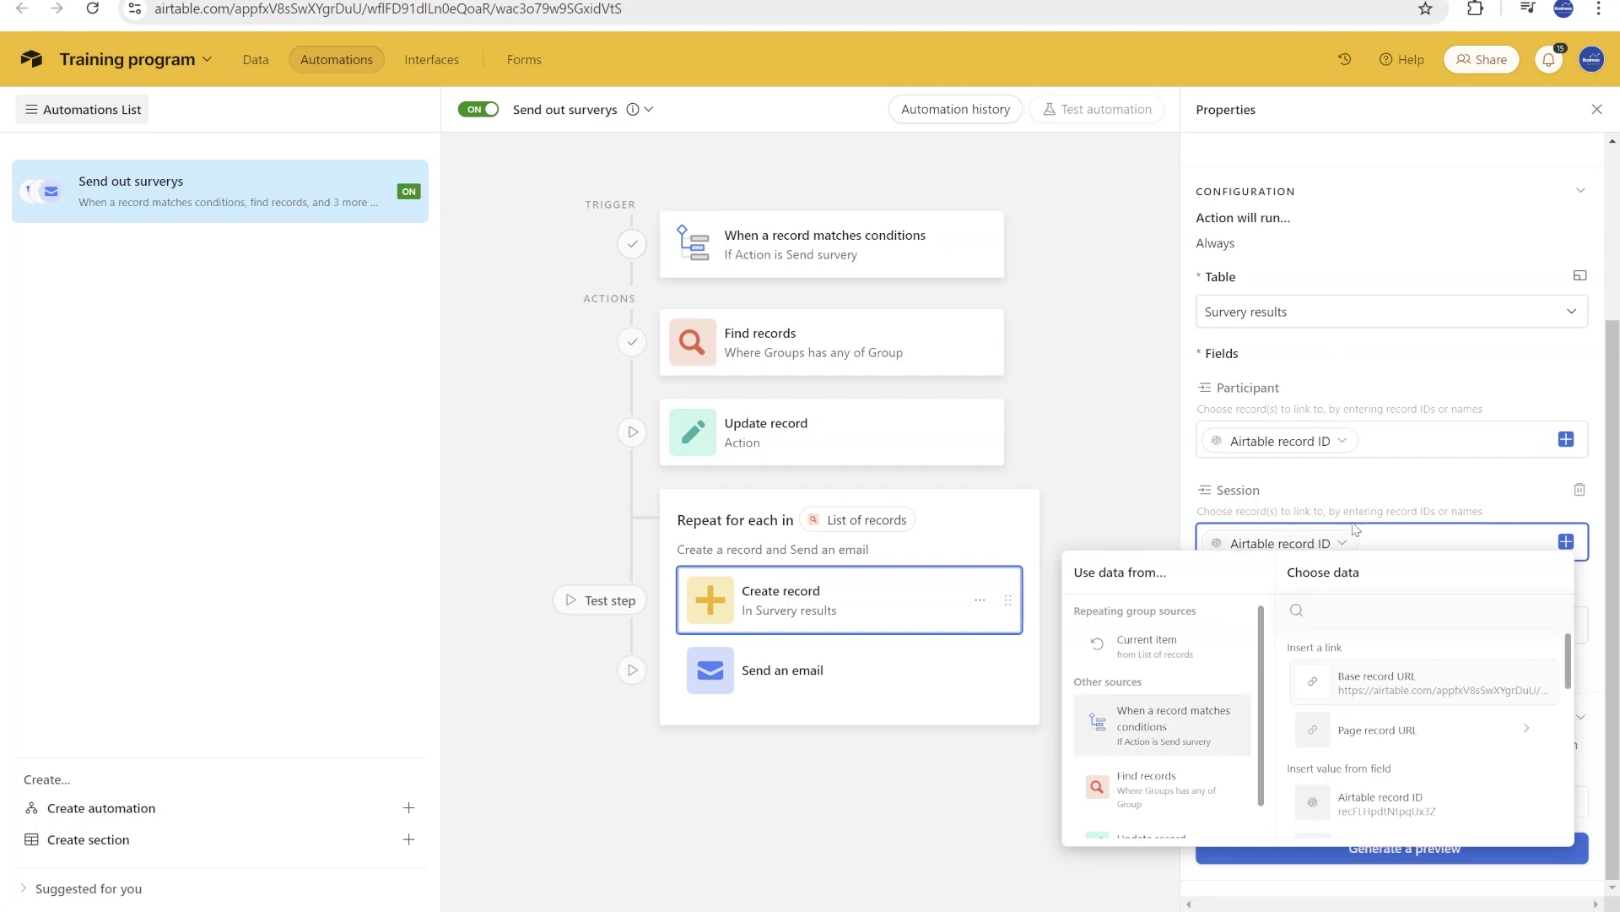
key(Escape)
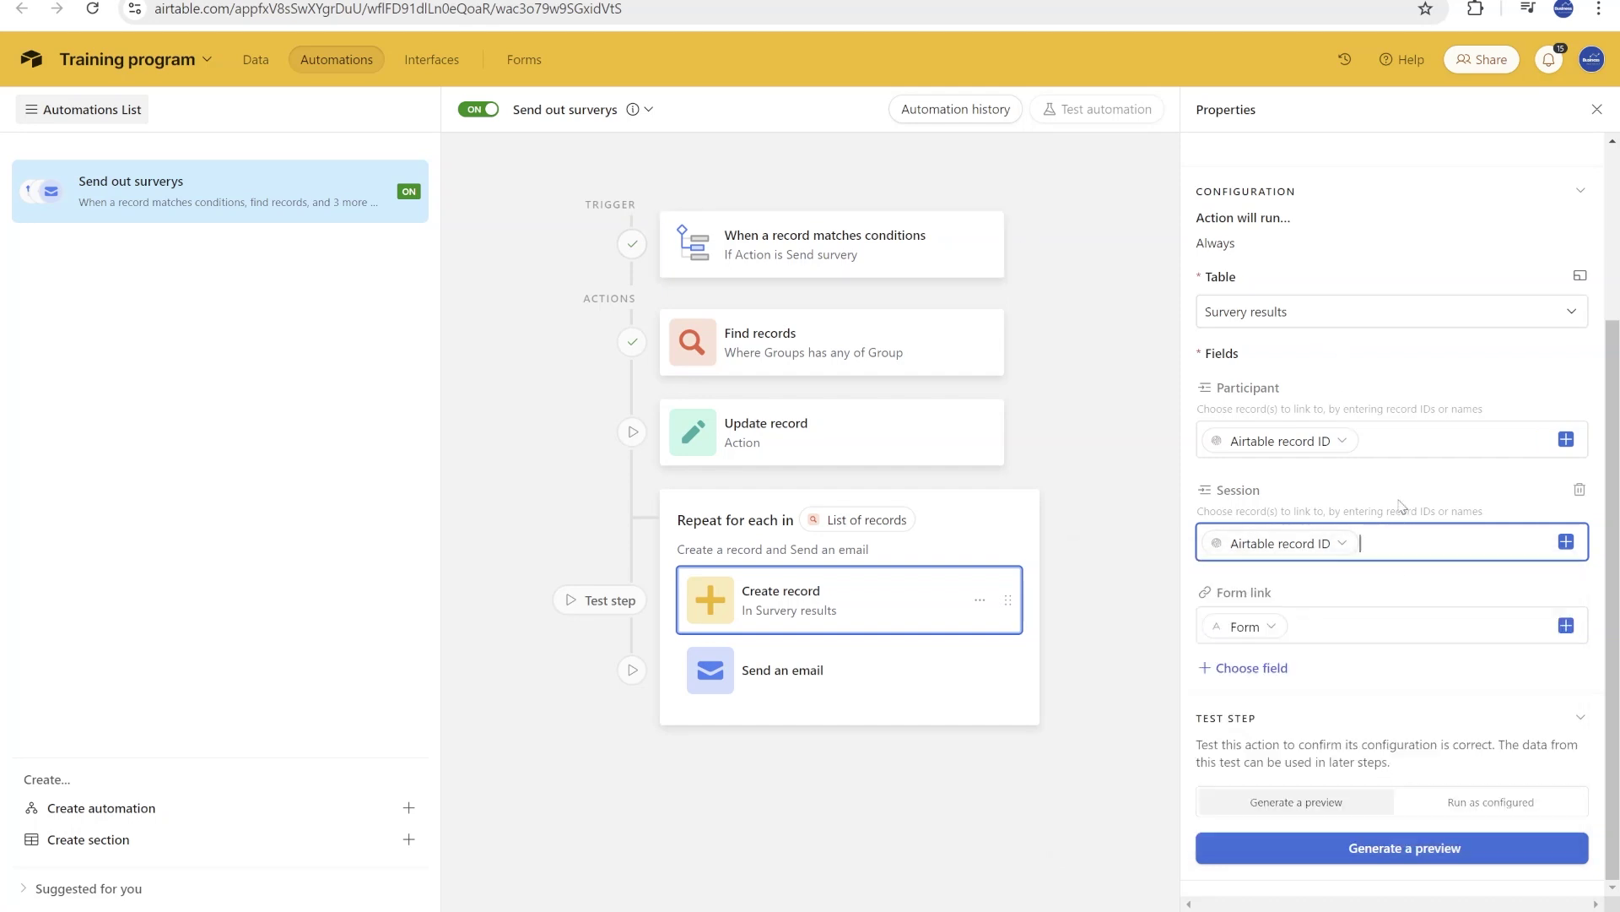
click(1342, 633)
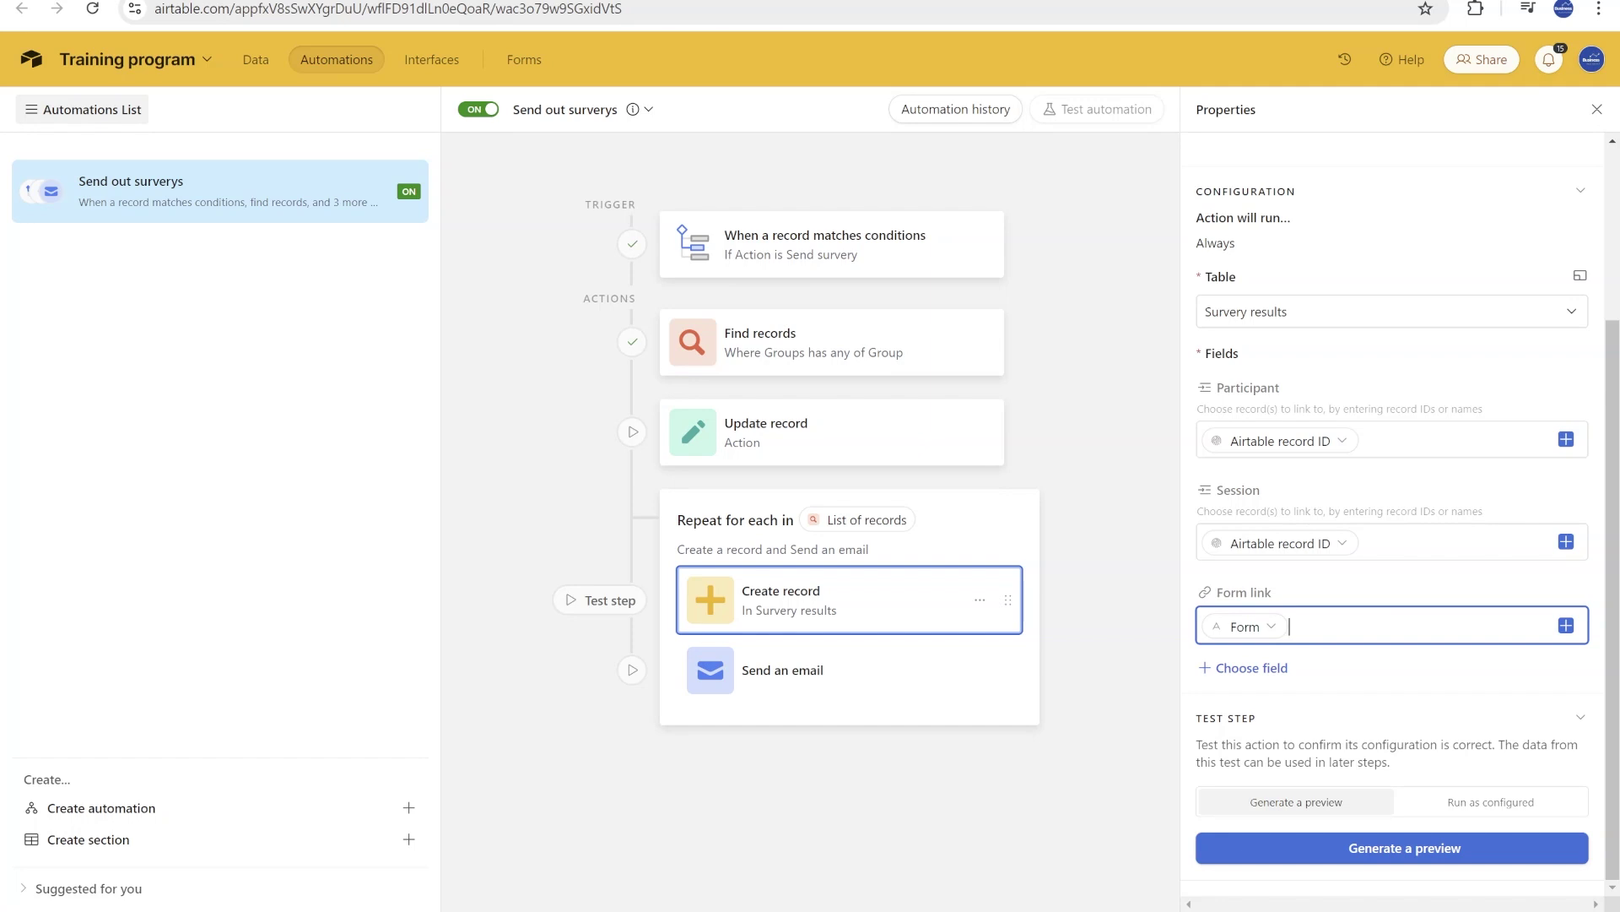
- Look over the Sessions table and the existing Survery results rows and their form links
key(ctrl+Tab)
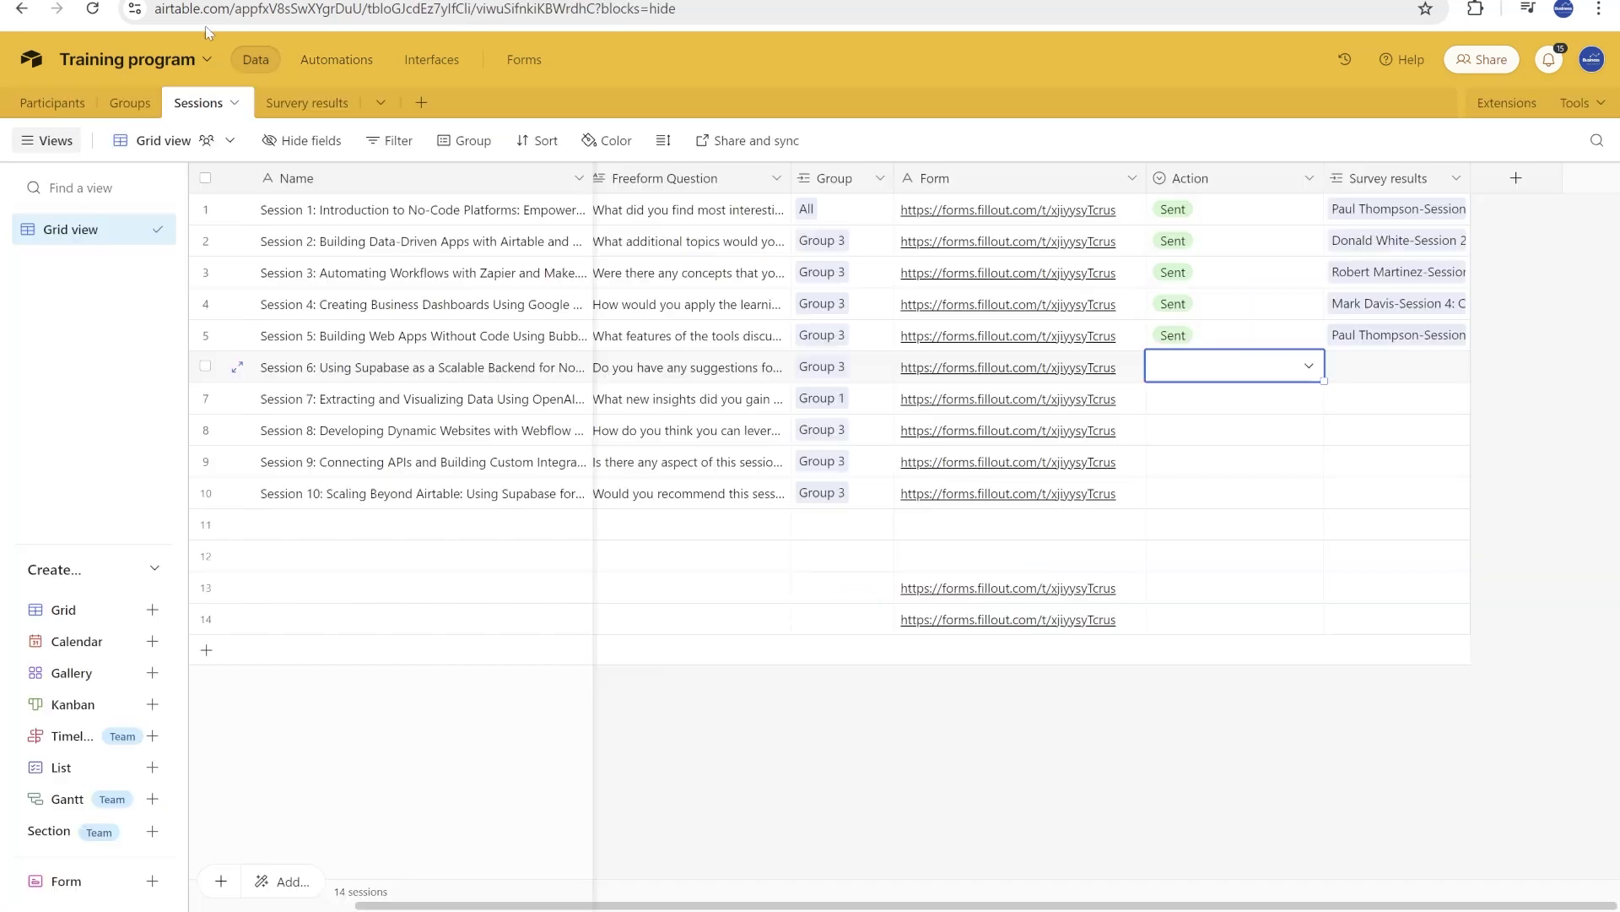
click(1035, 529)
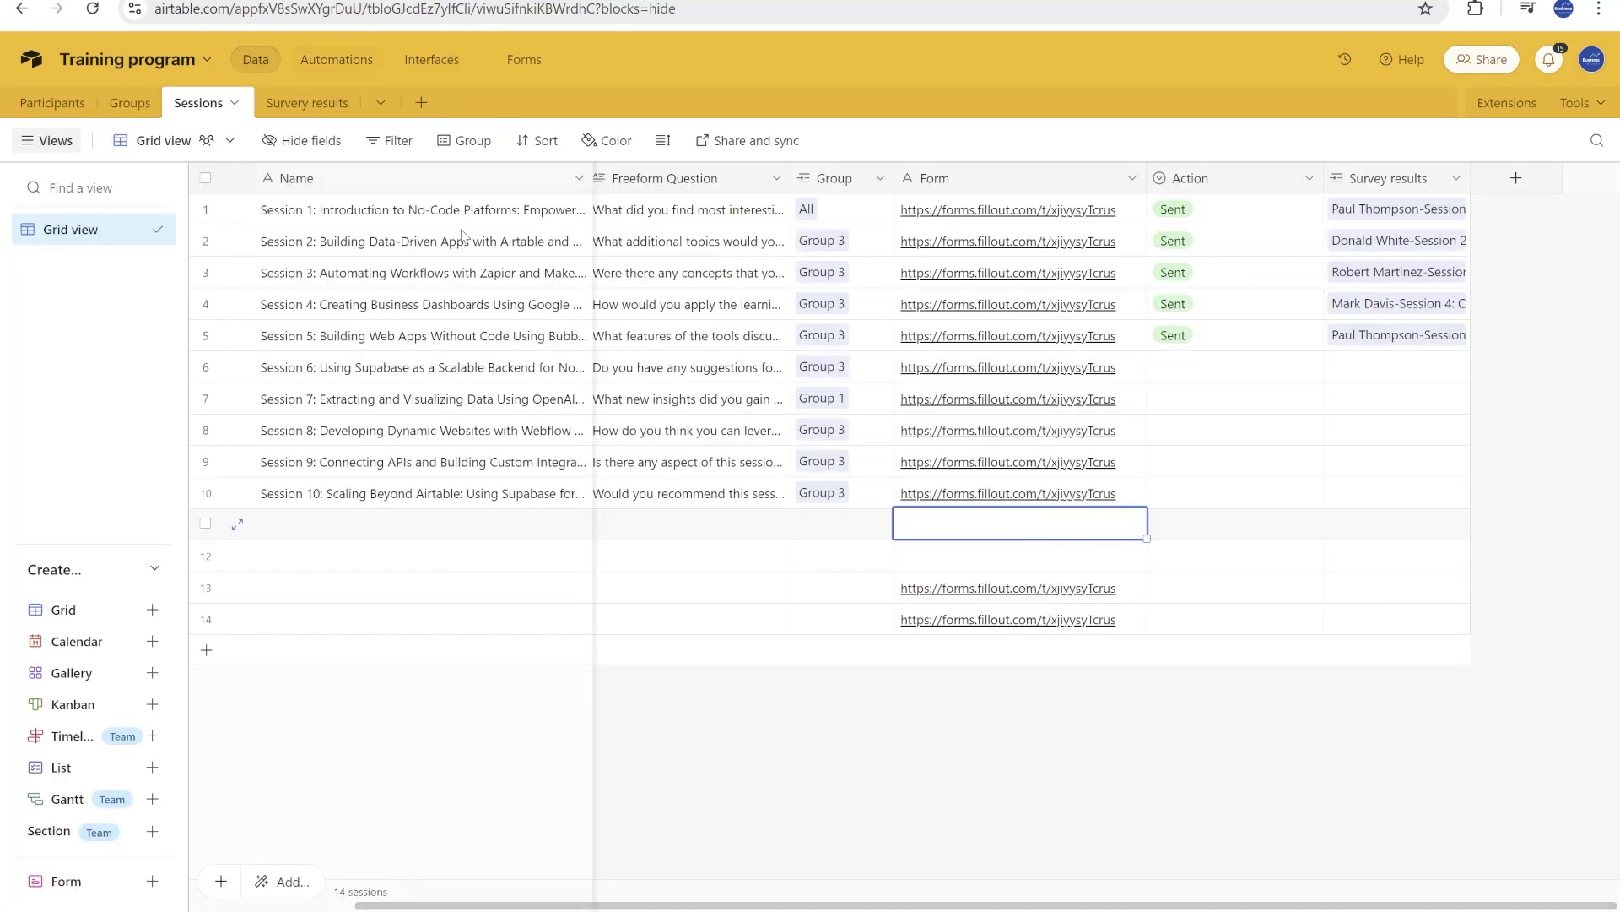
click(983, 498)
click(297, 102)
click(1403, 398)
key(Right)
key(Right)
key(Right)
key(Right)
key(alt+Left)
- Set Session 6's Action to Send survey and check its three new Survery results rows
click(1212, 373)
click(1203, 373)
click(1214, 468)
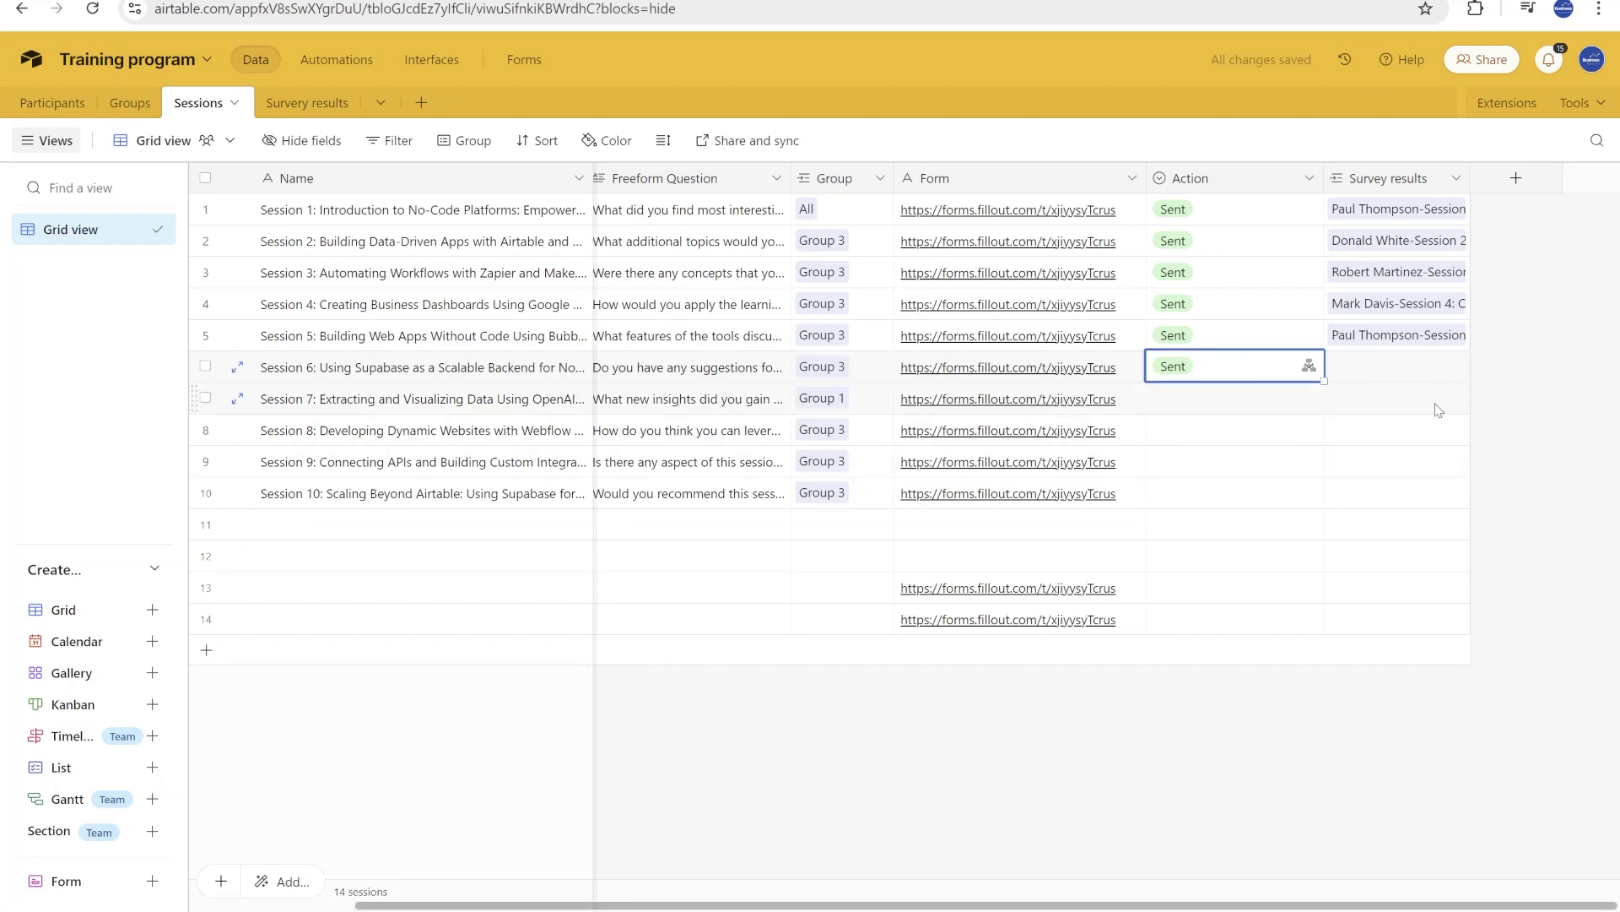
click(1408, 376)
click(289, 102)
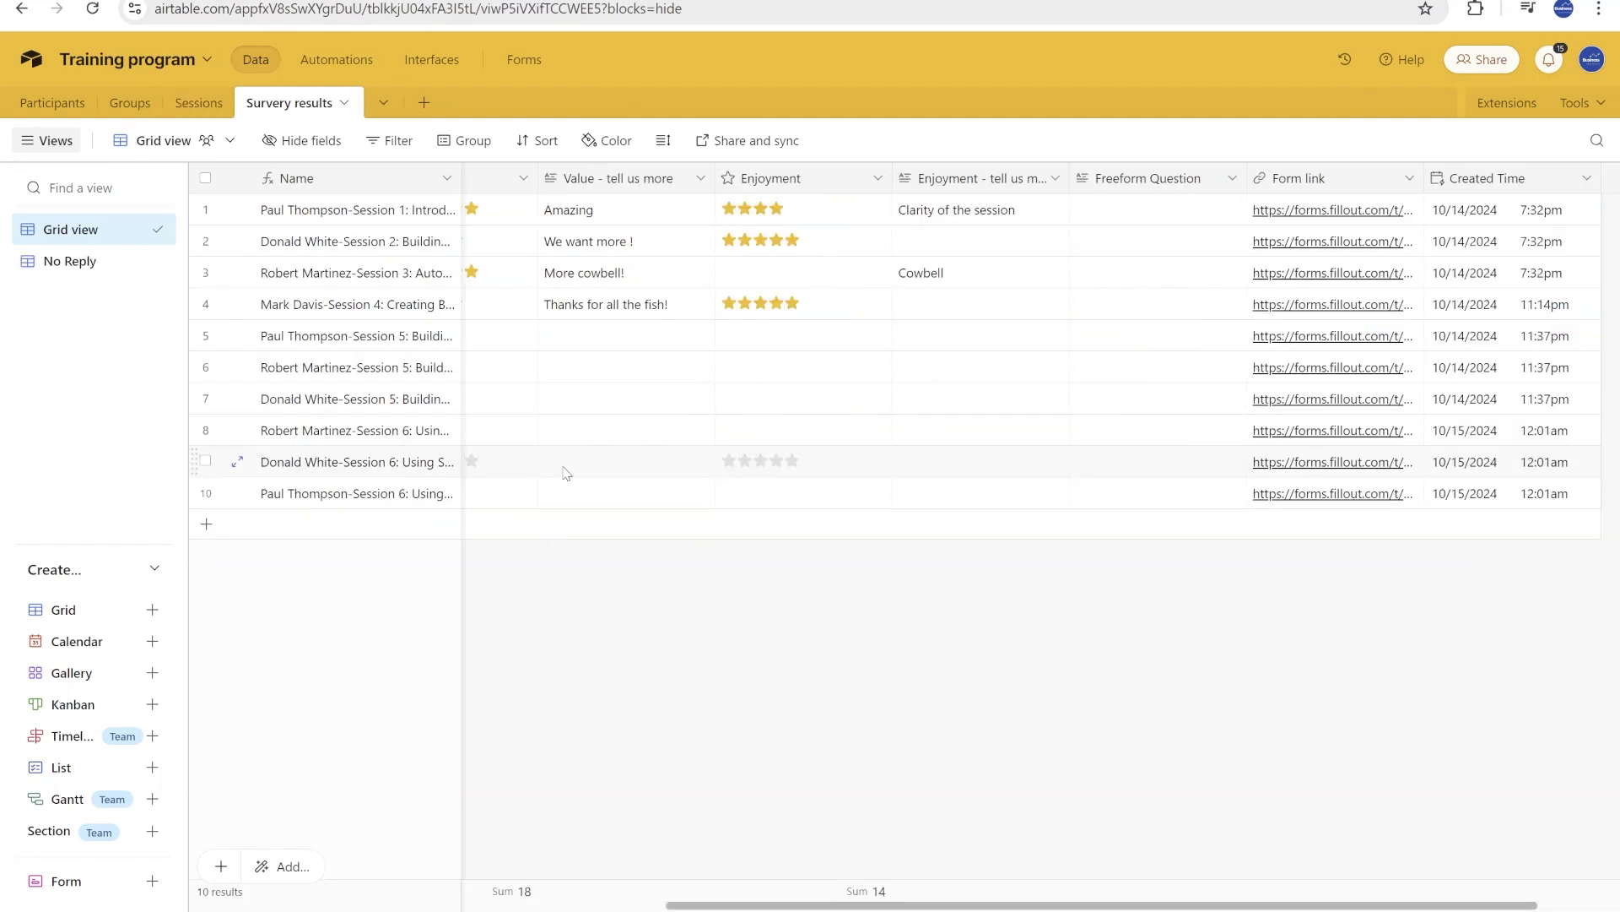
scroll(566, 473, left, 10)
click(848, 442)
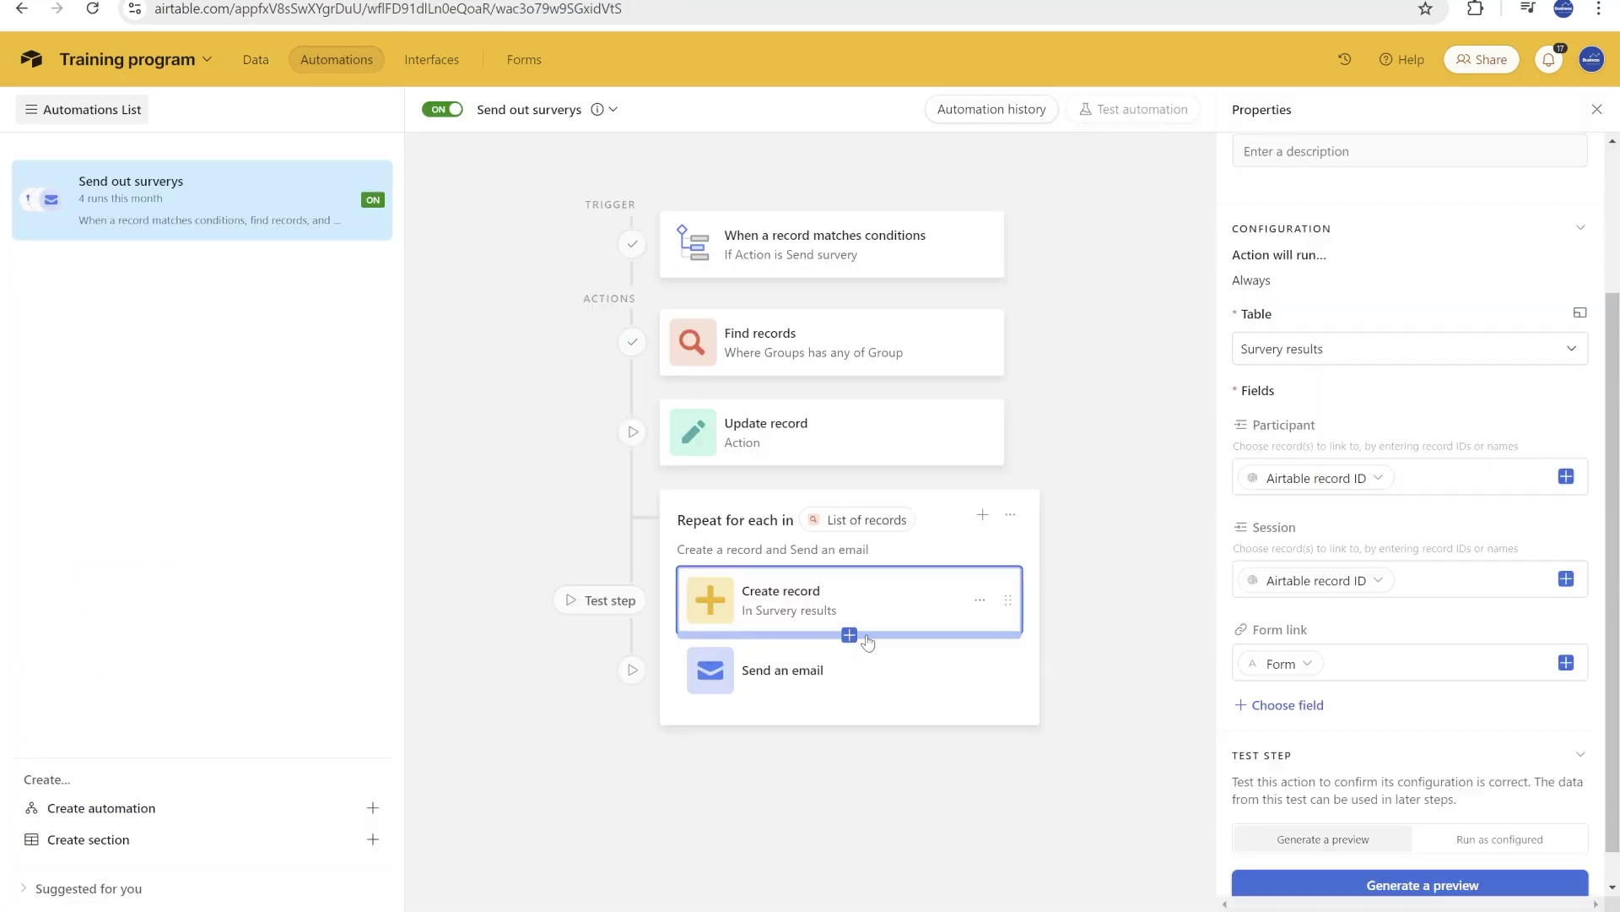
- Review the Send an email step's Email recipient, 'Survey for' Name subject and message
click(924, 680)
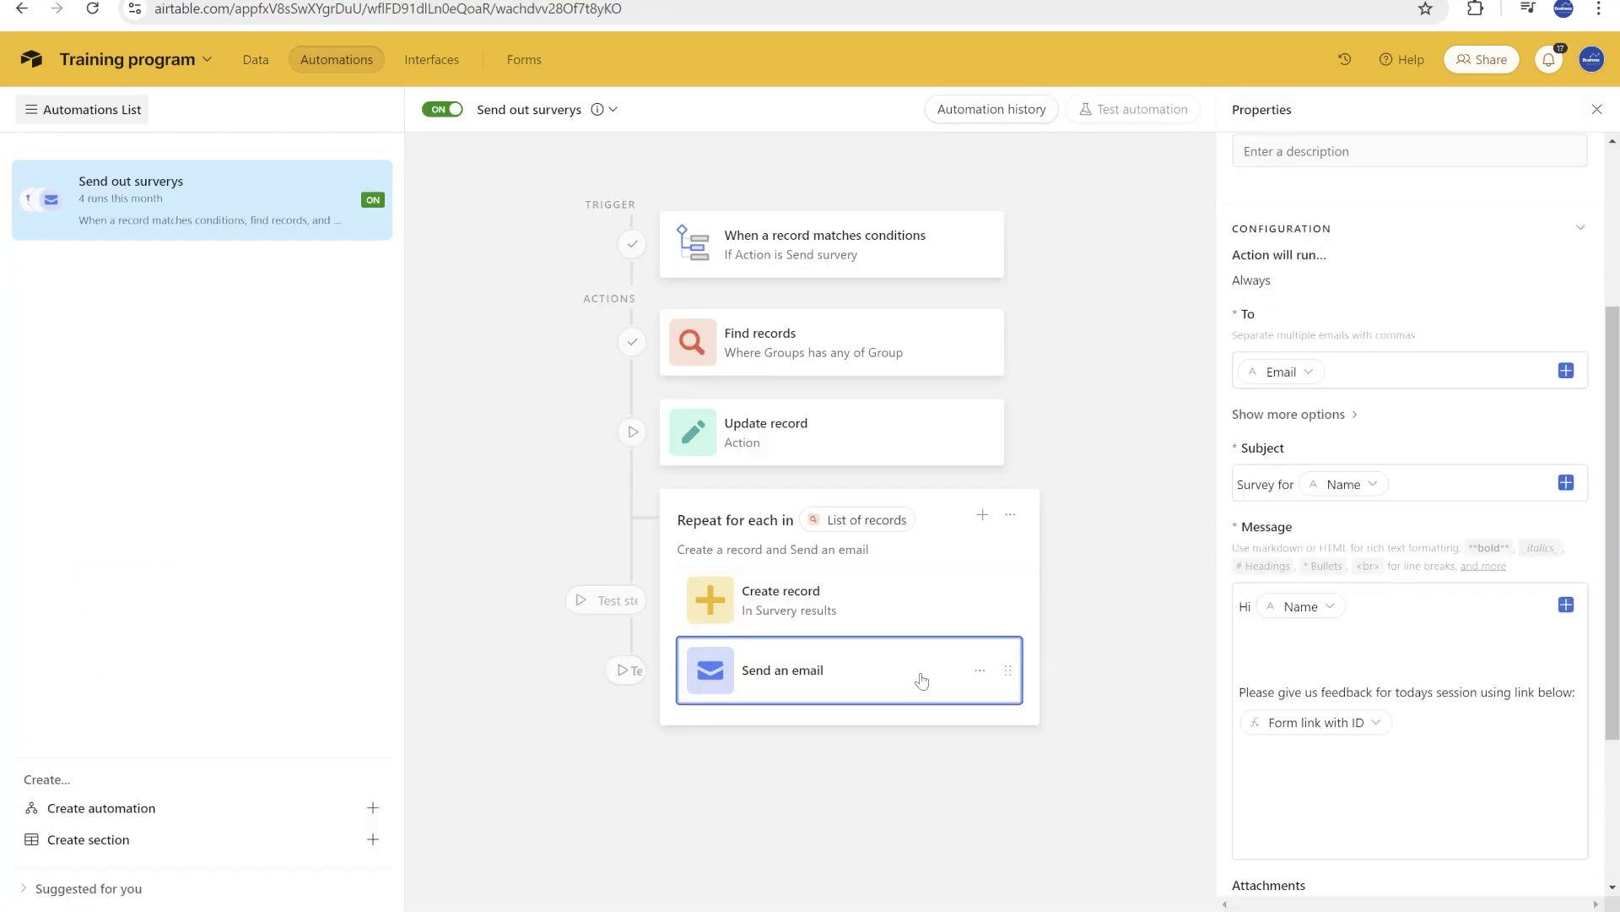
click(1320, 376)
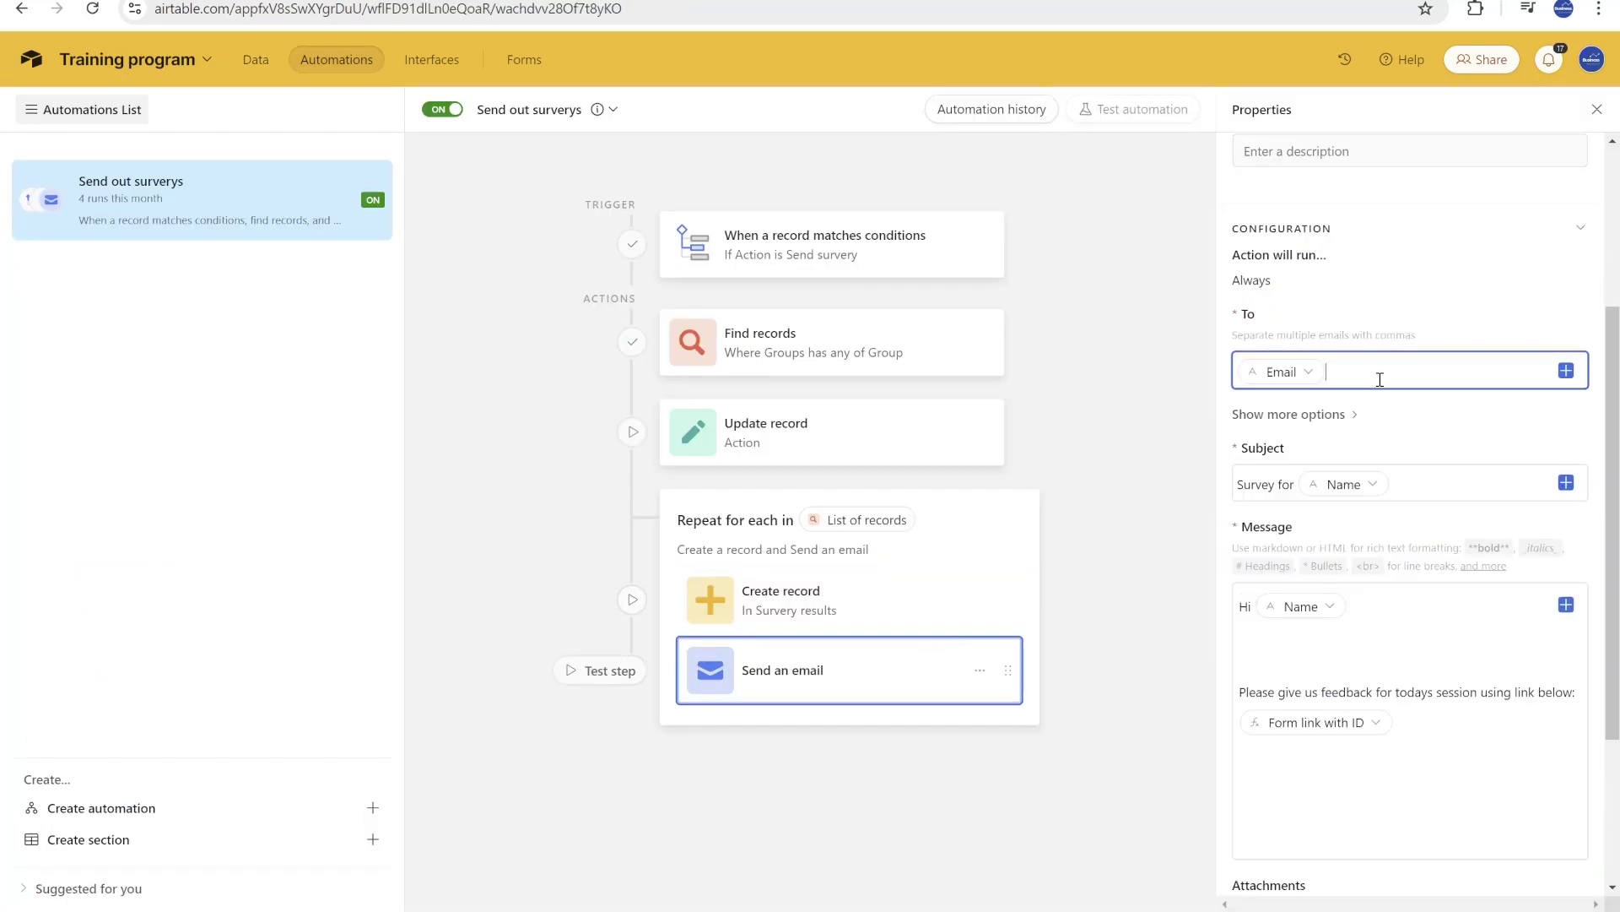
click(1564, 372)
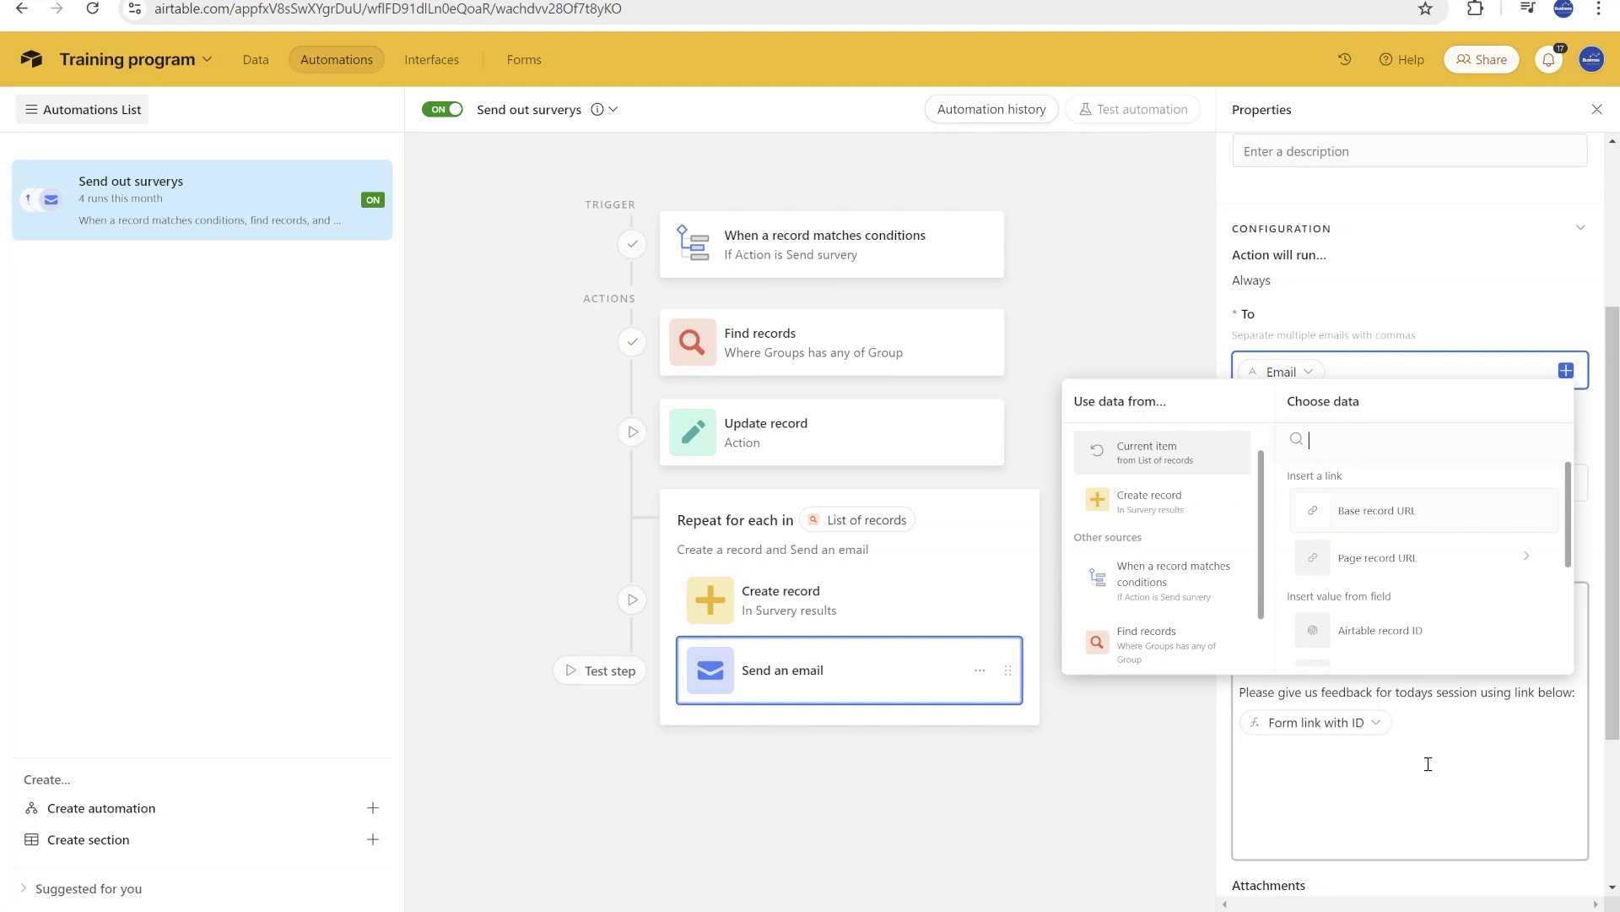
click(1353, 701)
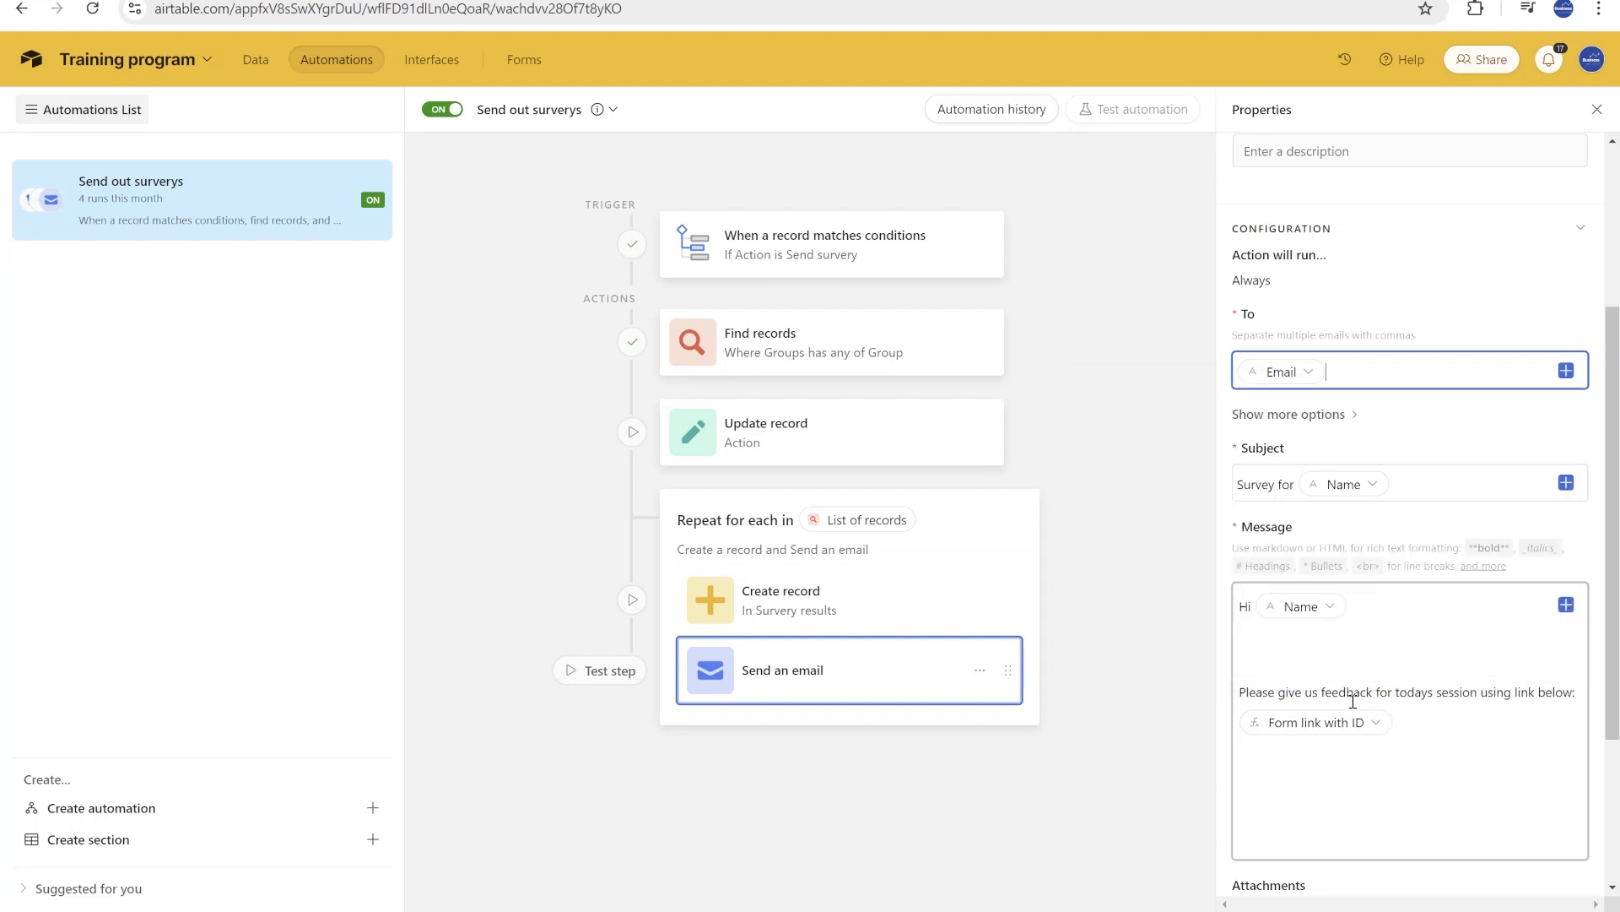
click(1429, 720)
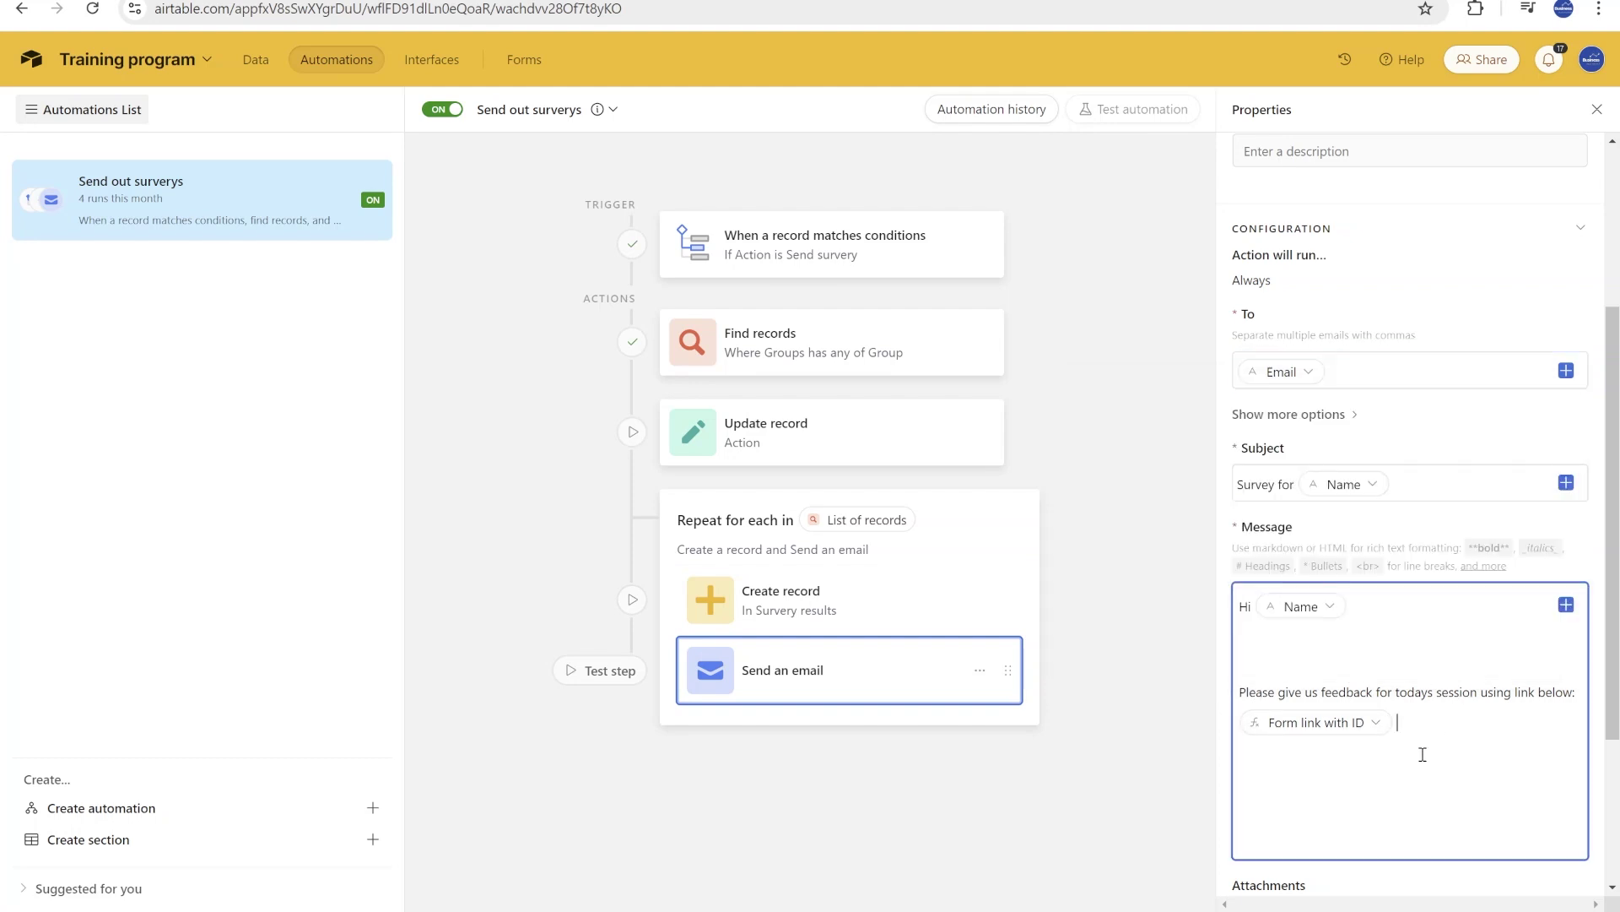
- Insert Create record's Form link with ID into the email message and delete the duplicate chip
click(1565, 605)
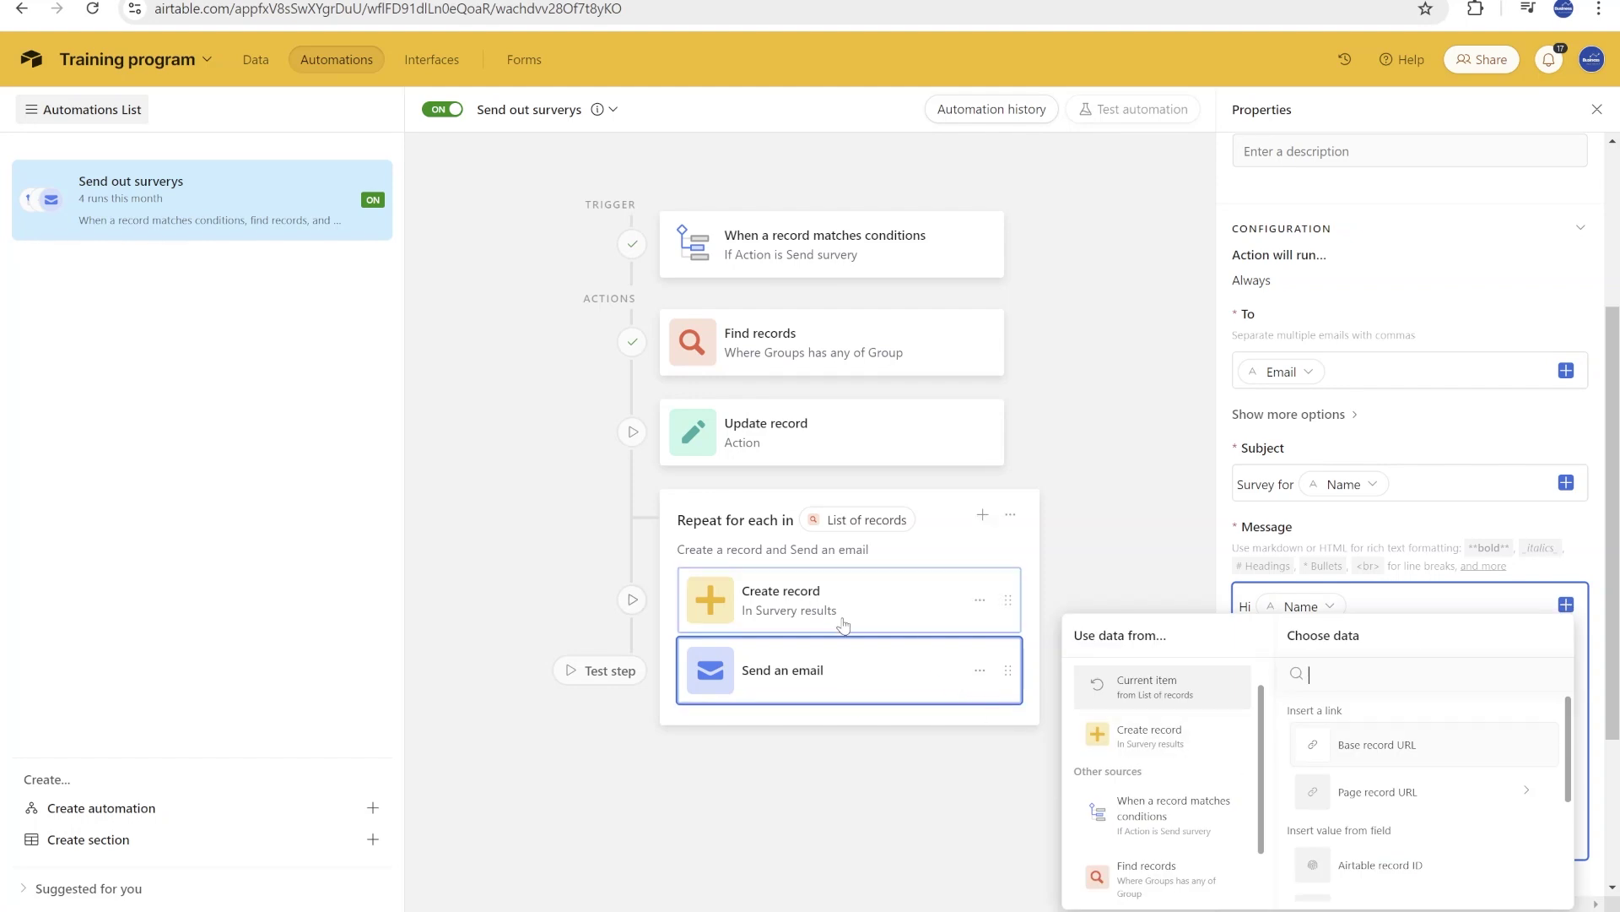
scroll(1106, 718, down, 1)
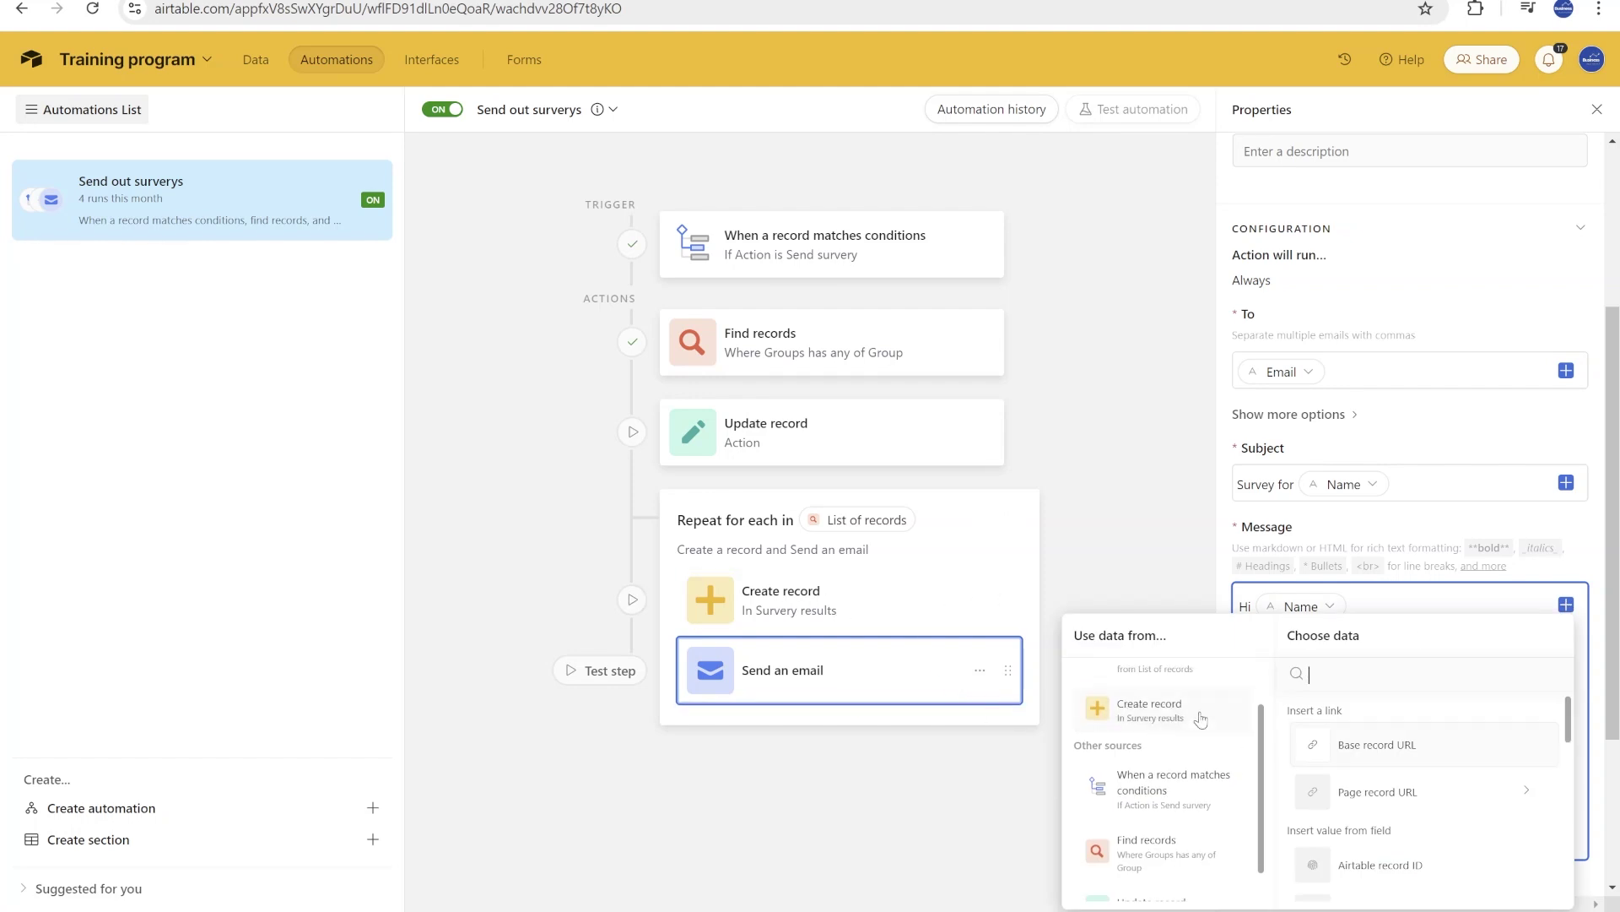
scroll(1387, 778, down, 5)
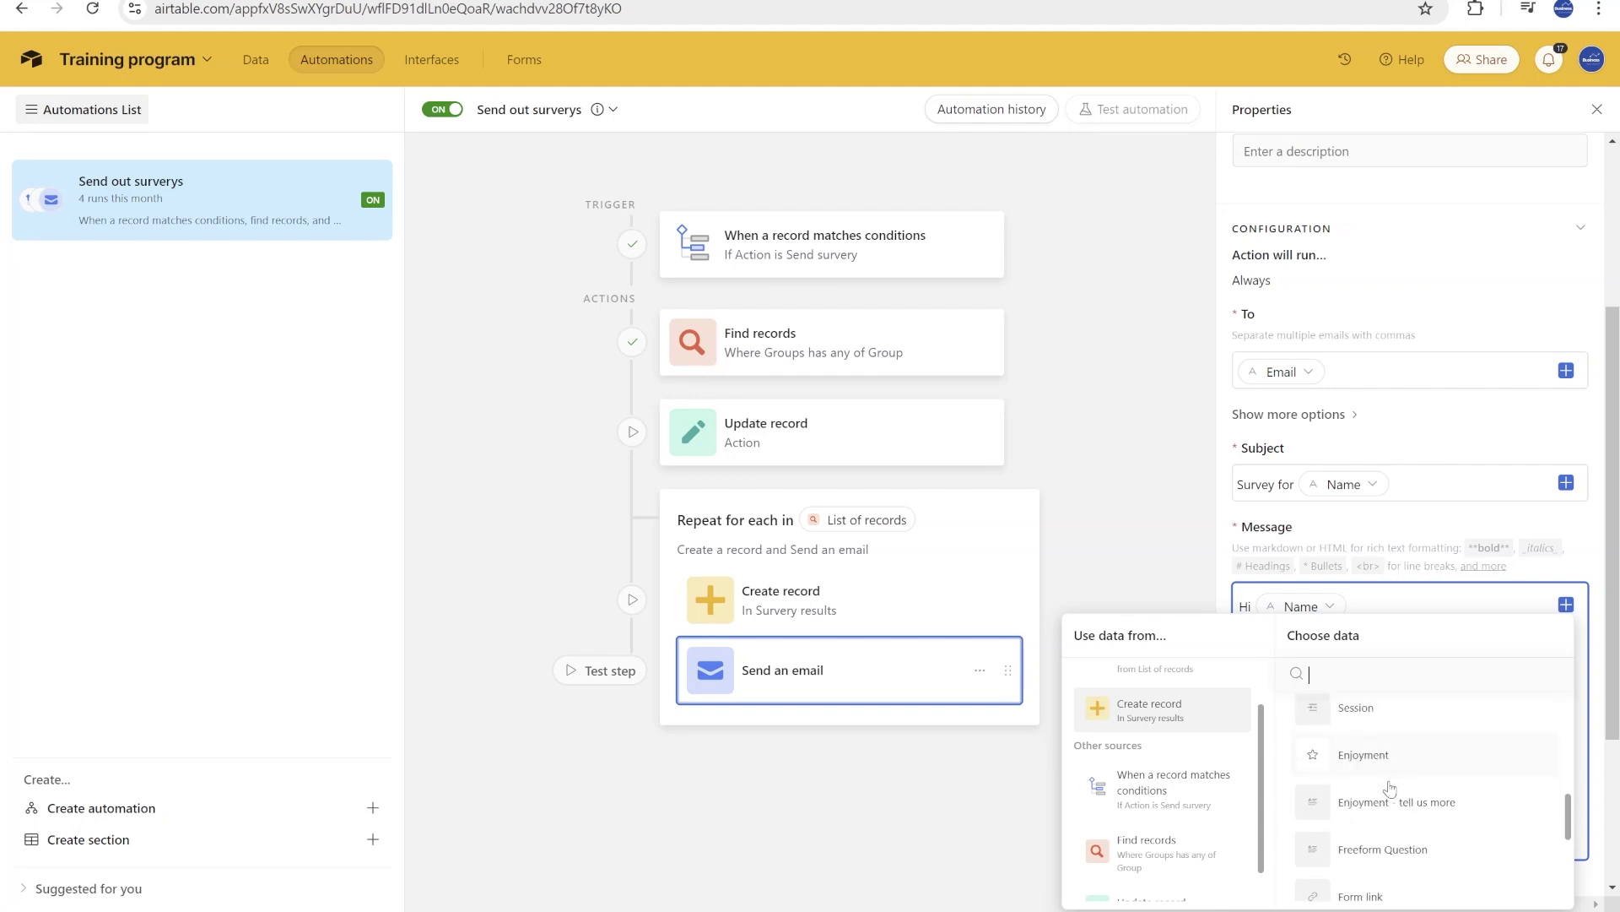
scroll(1463, 824, down, 2)
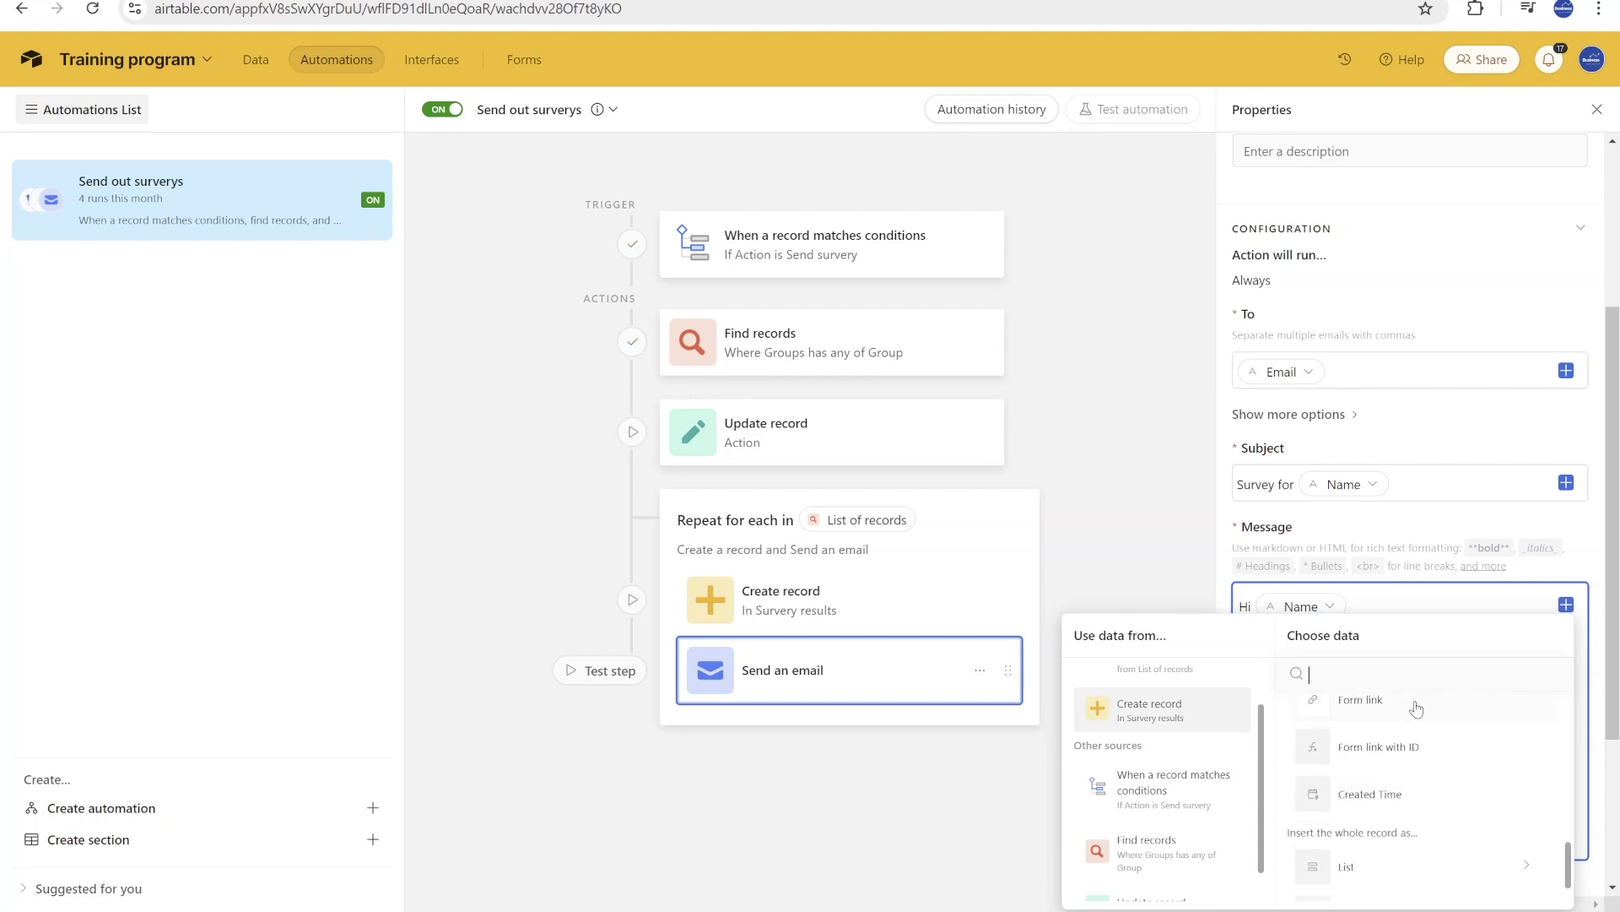
click(1378, 746)
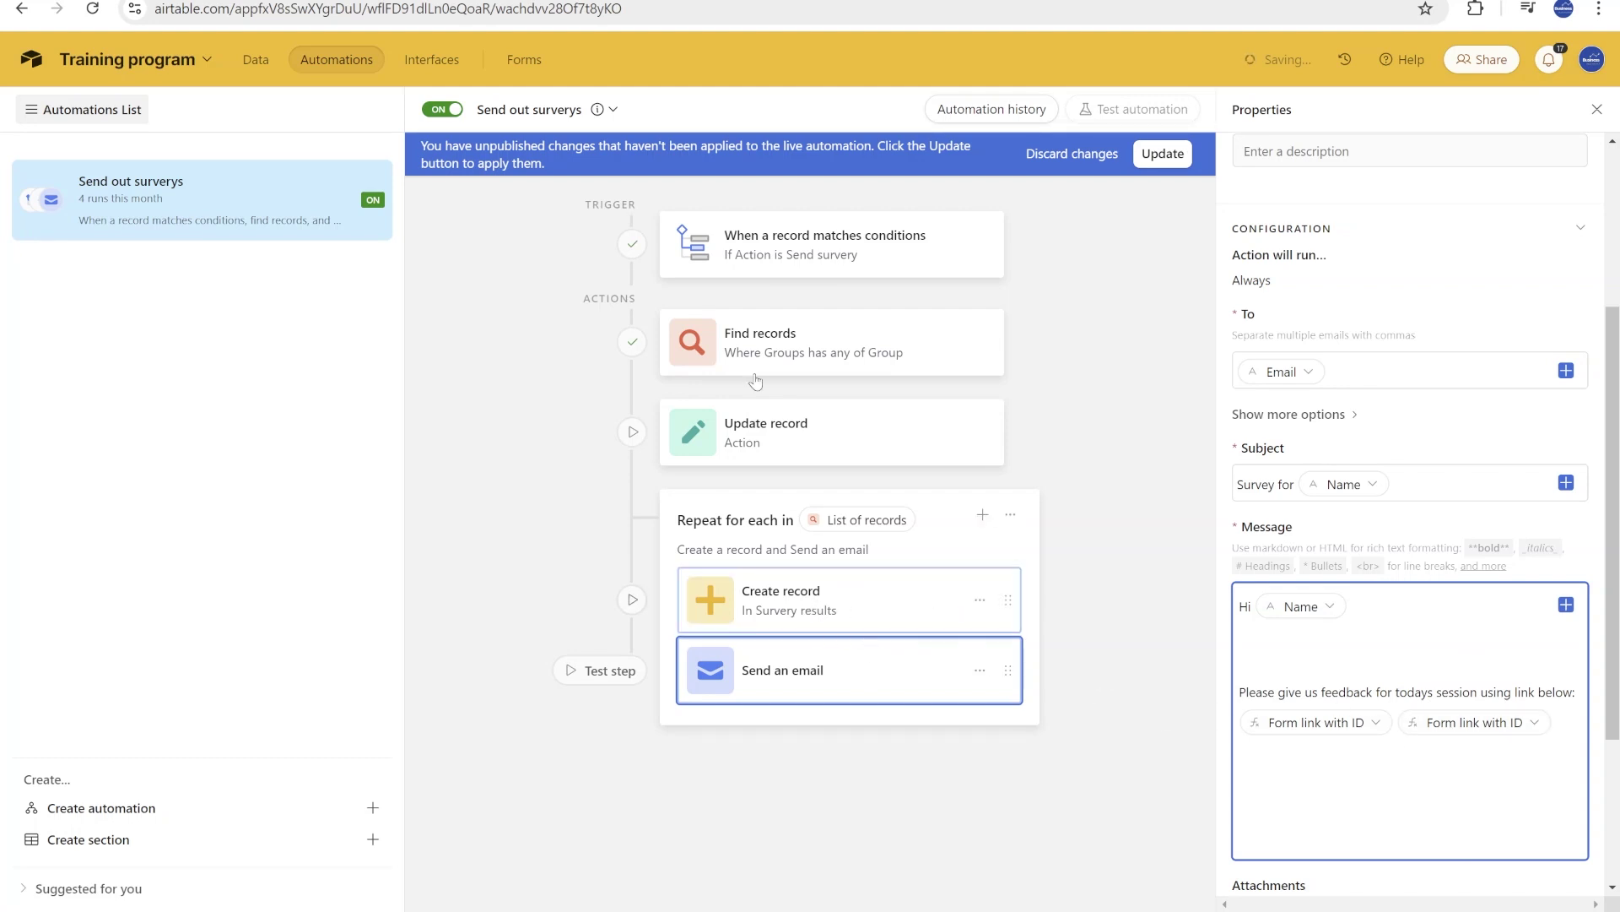
click(1552, 735)
key(BackSpace)
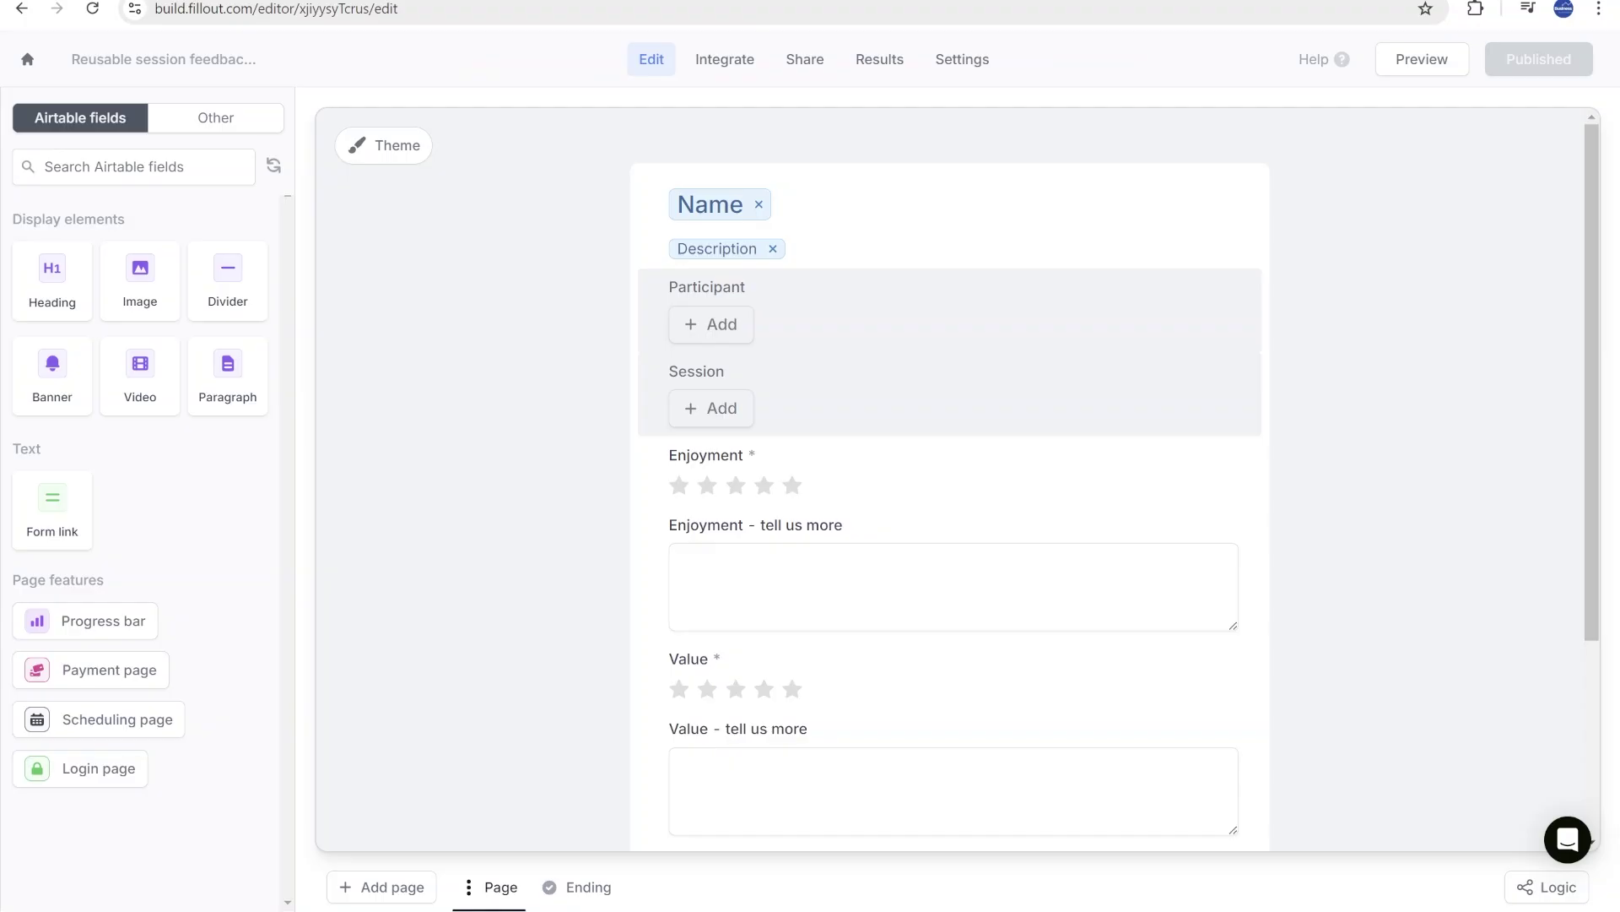
- Return to the Fillout forms list and choose Make a Fillout
click(27, 58)
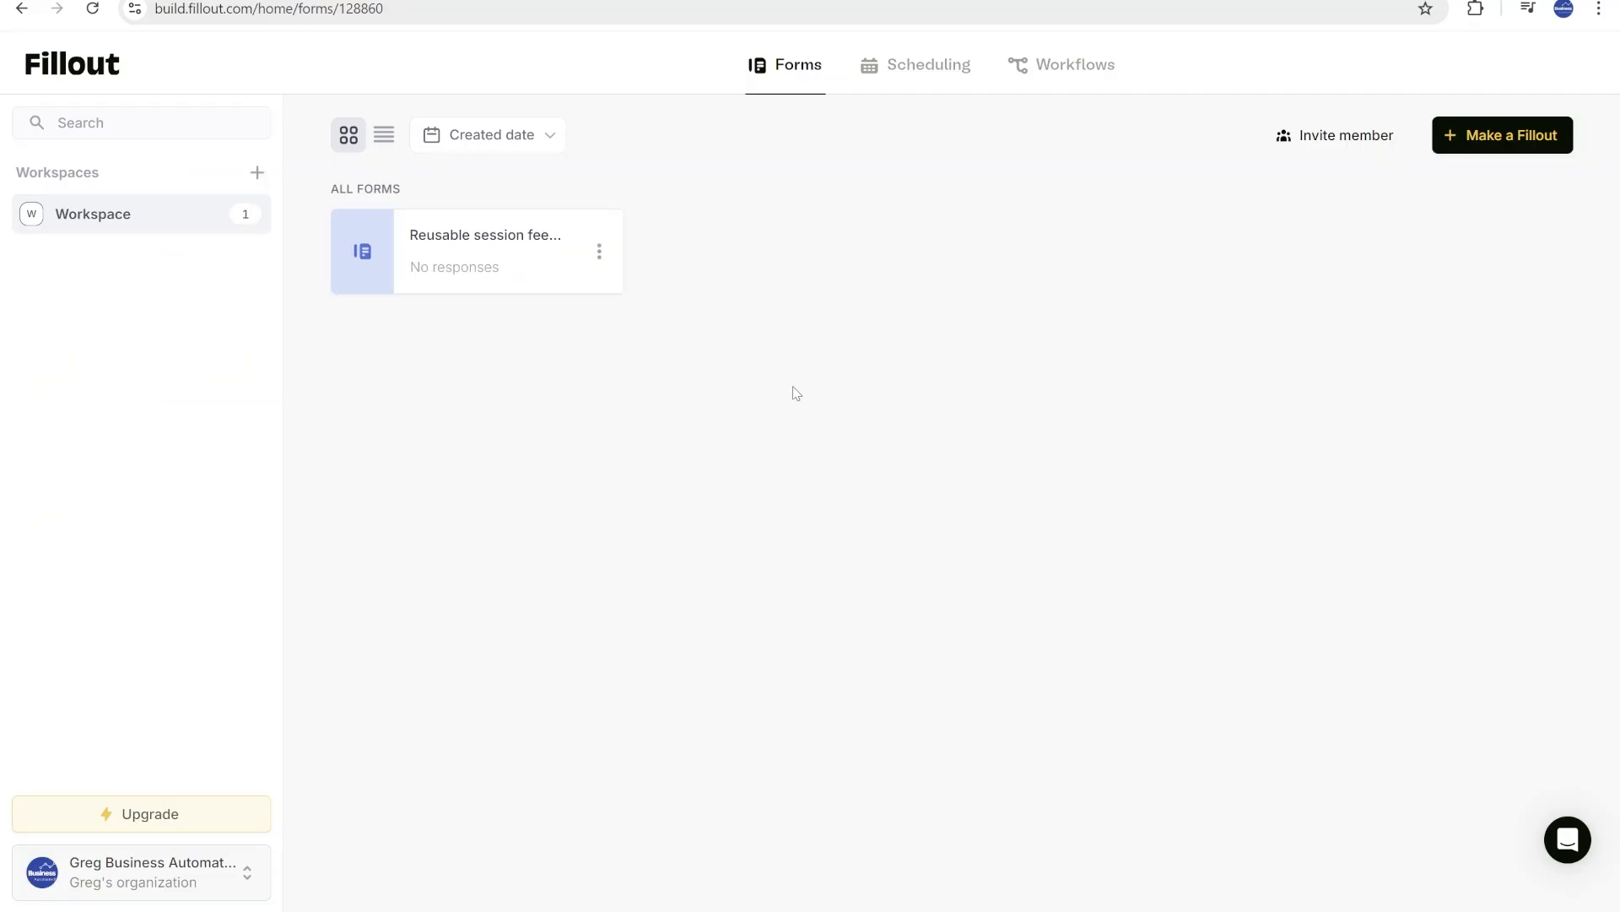
click(1487, 139)
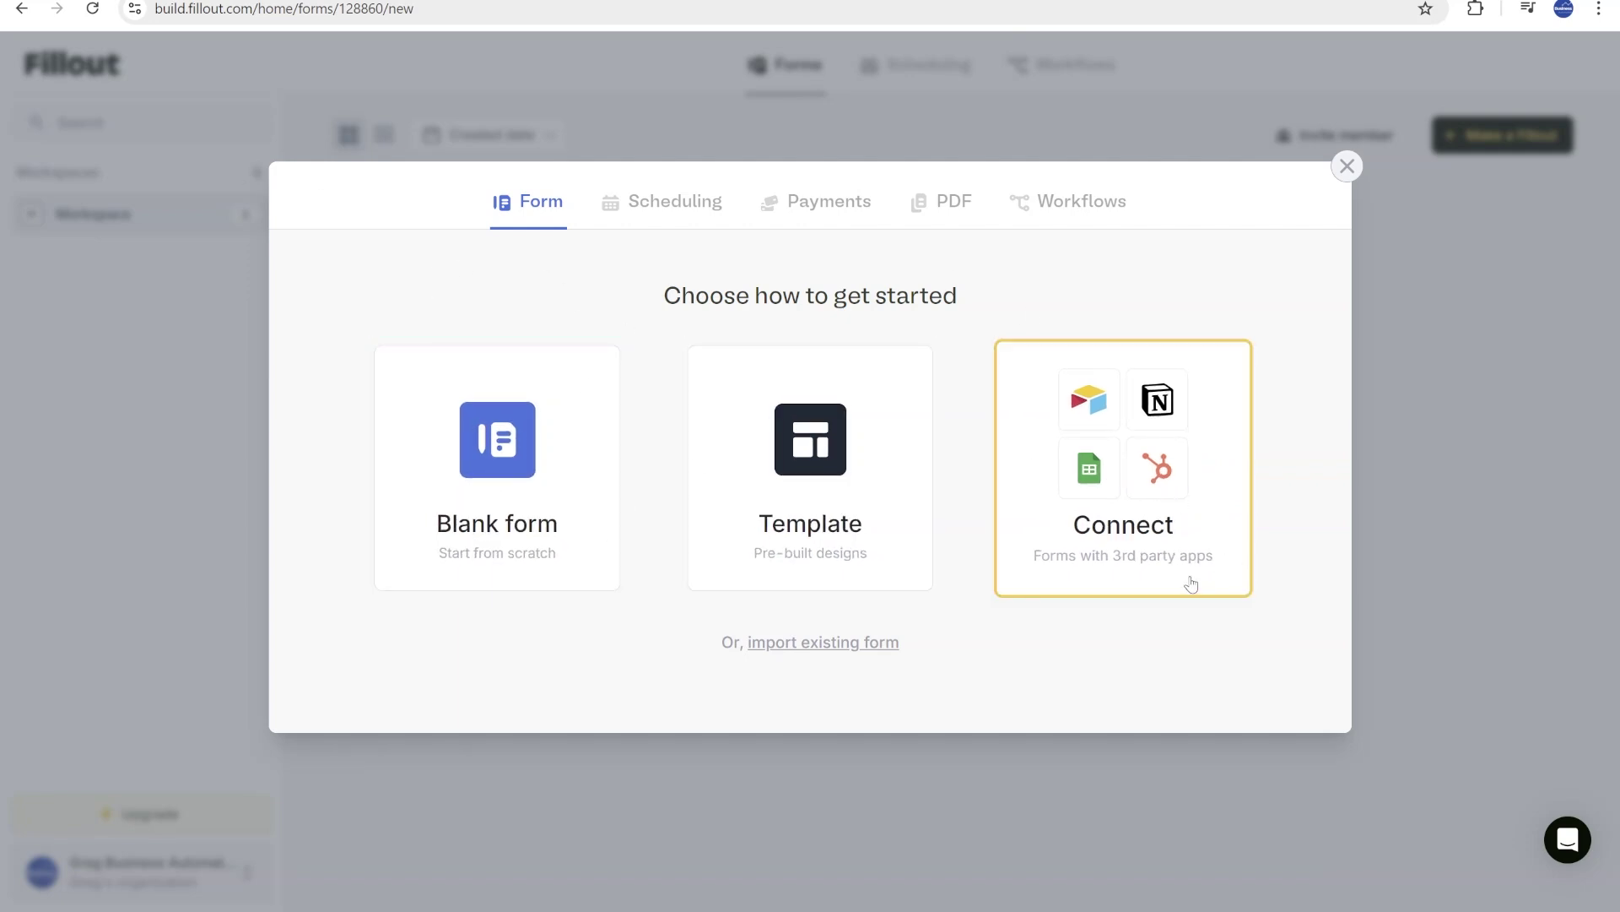
- Start an Airtable-connected form with the Light theme, using the existing Airtable connection
click(1163, 492)
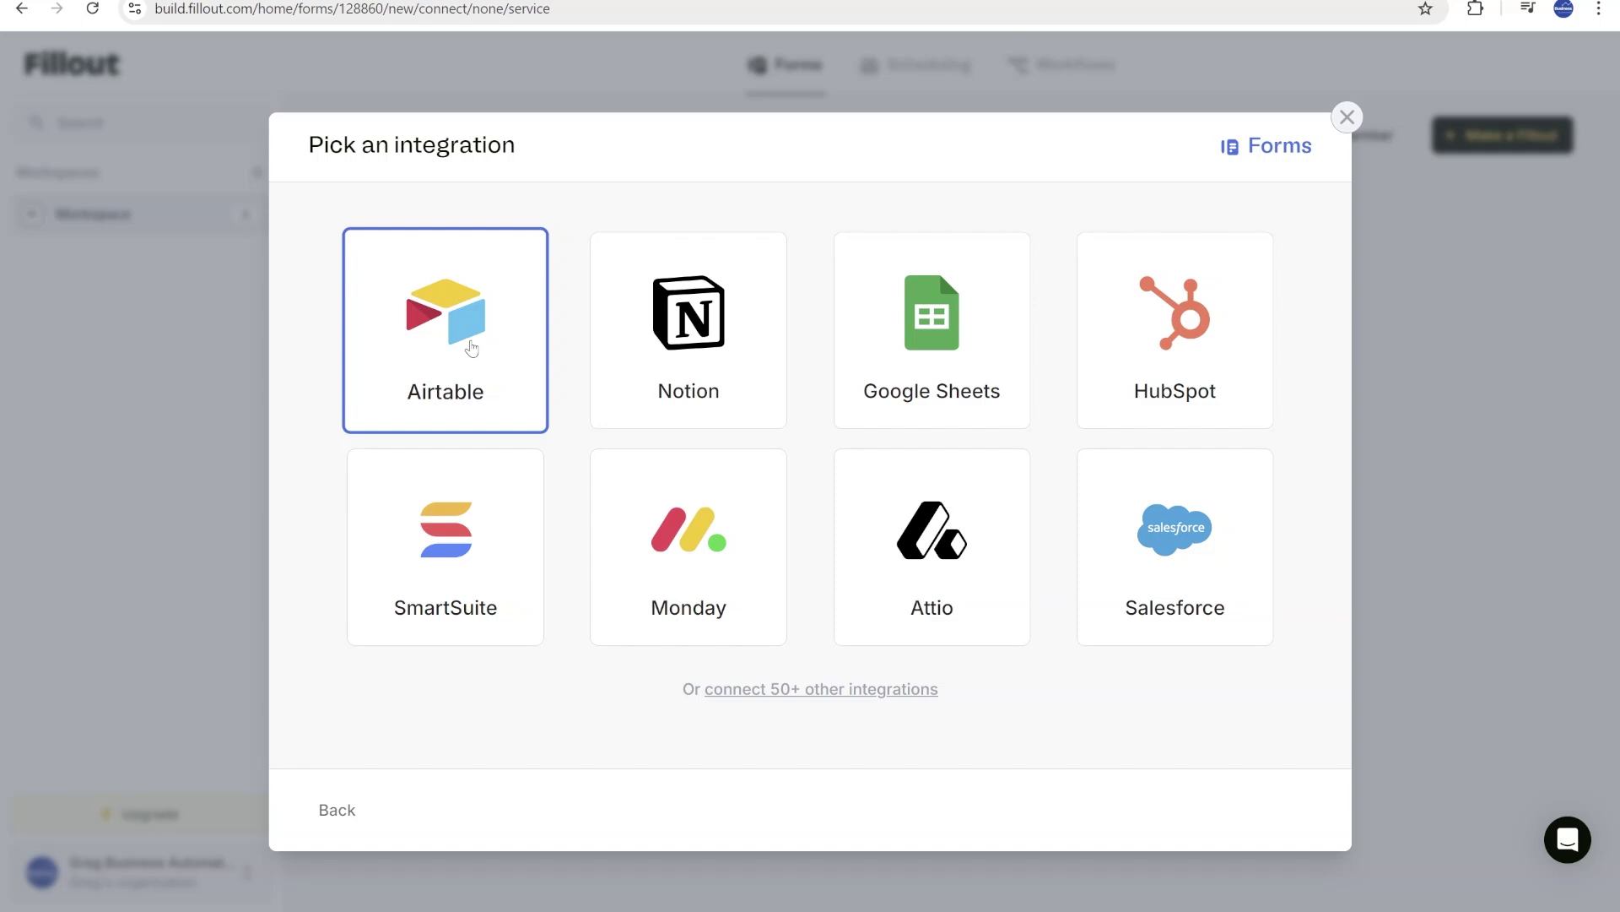
click(471, 348)
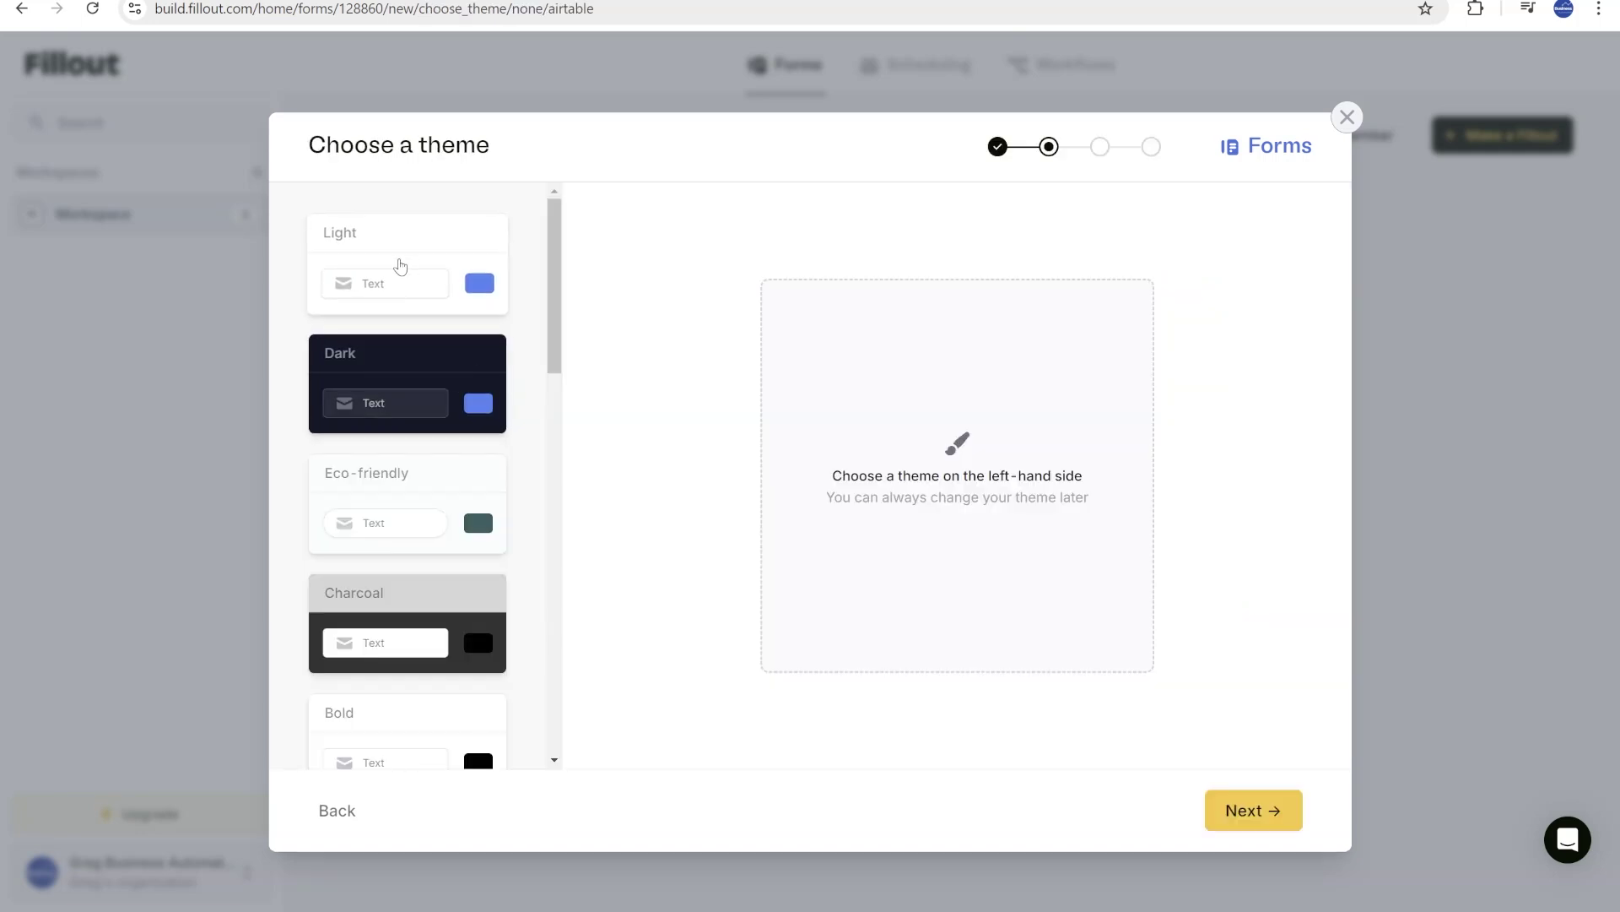
click(419, 266)
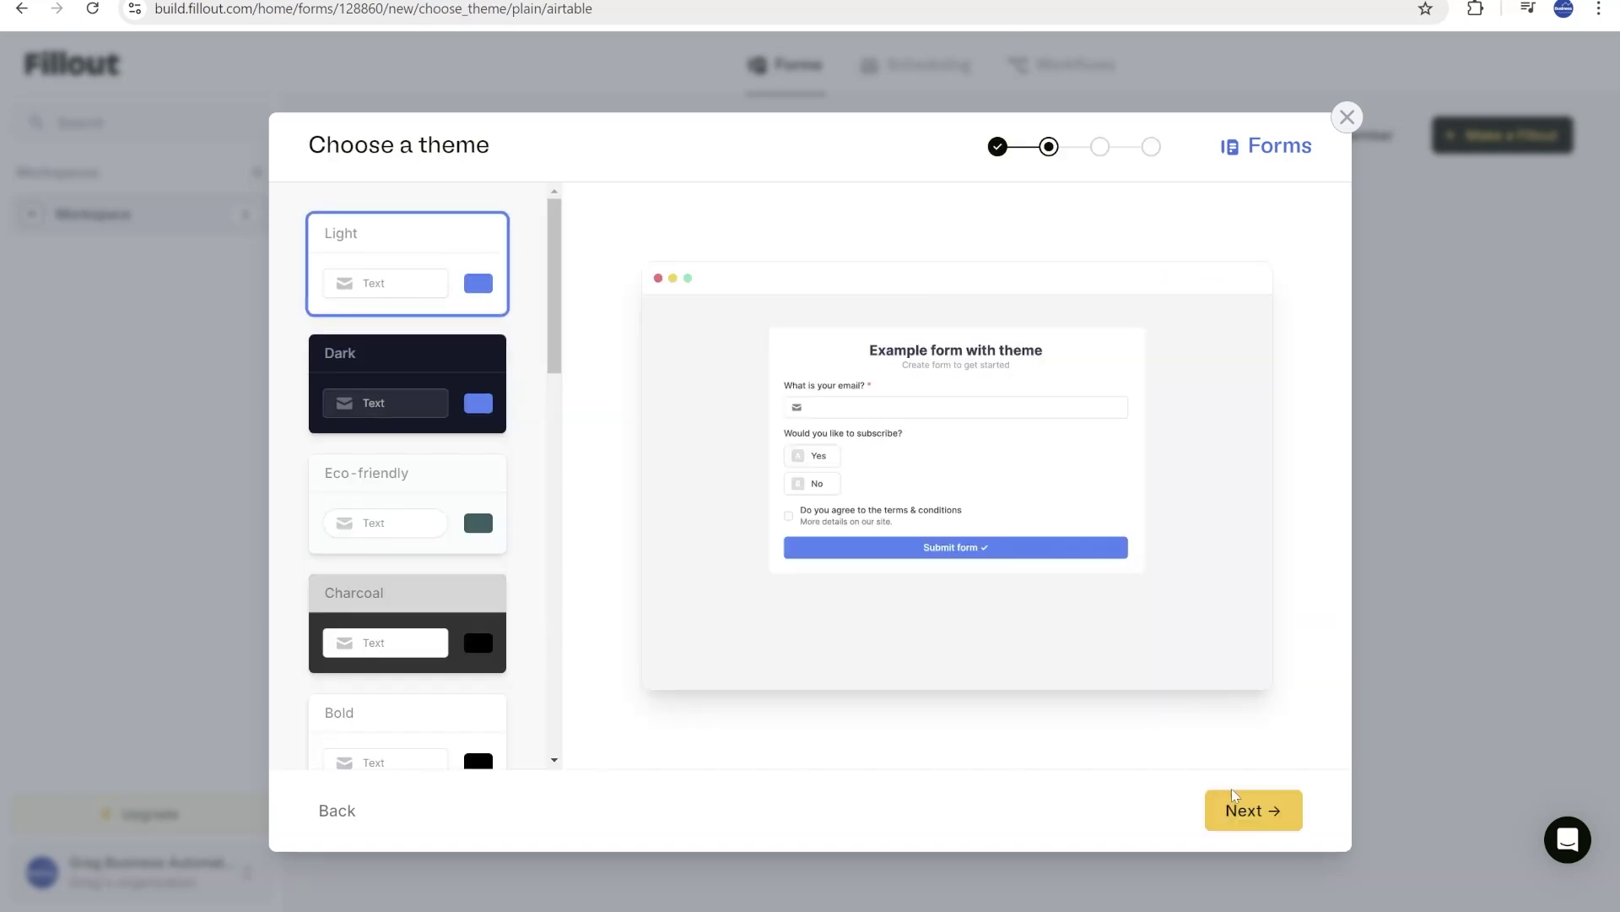
click(1237, 802)
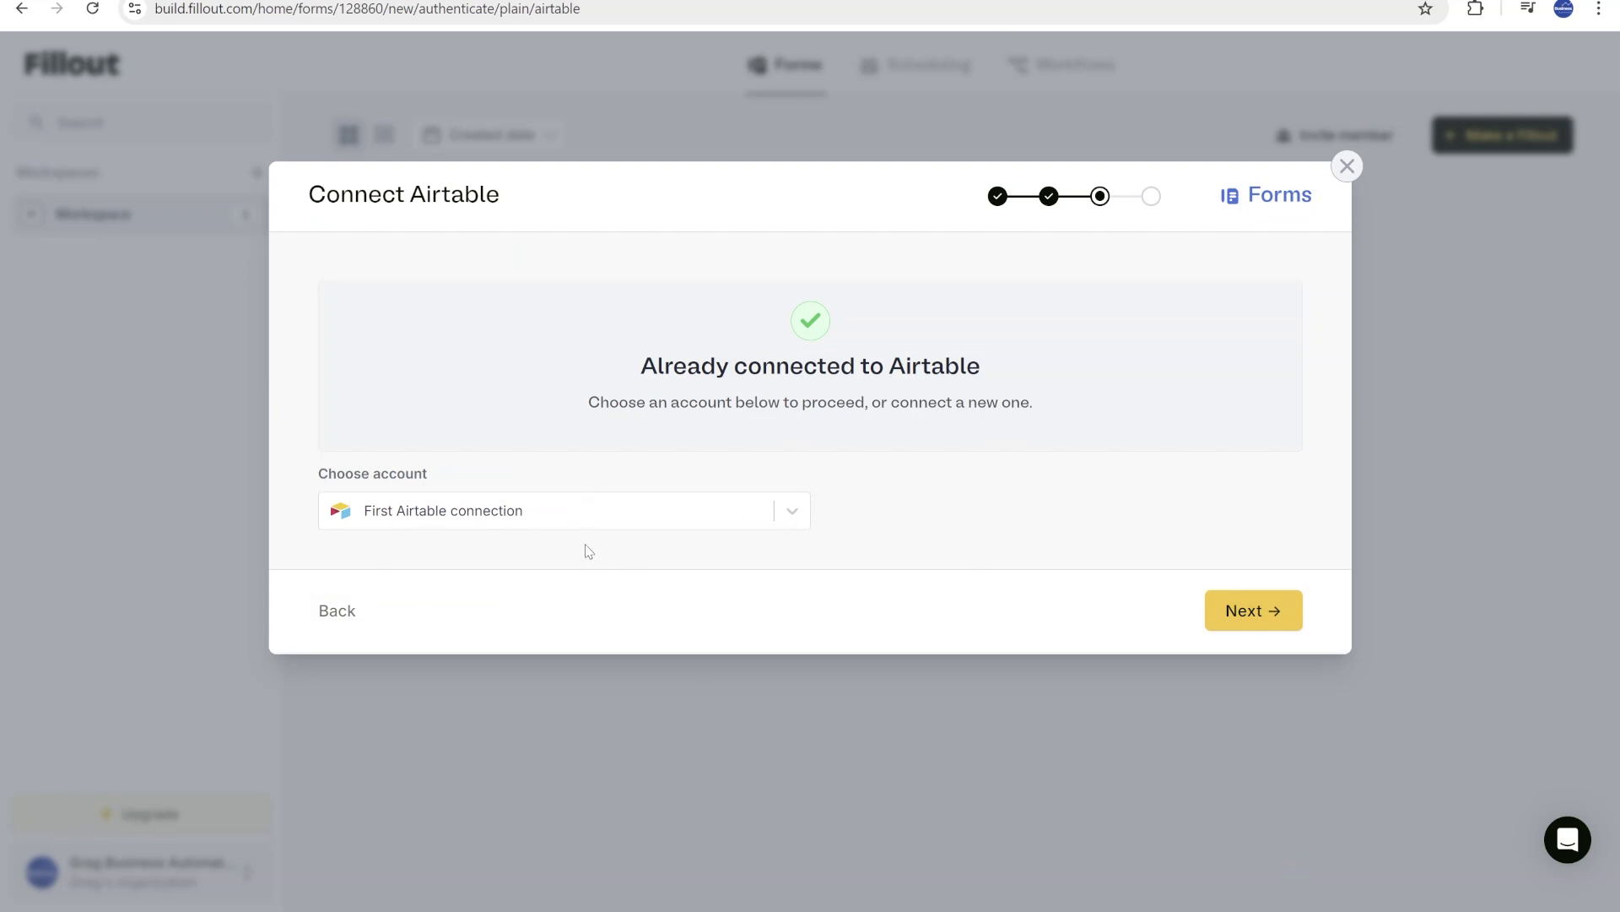
click(1254, 610)
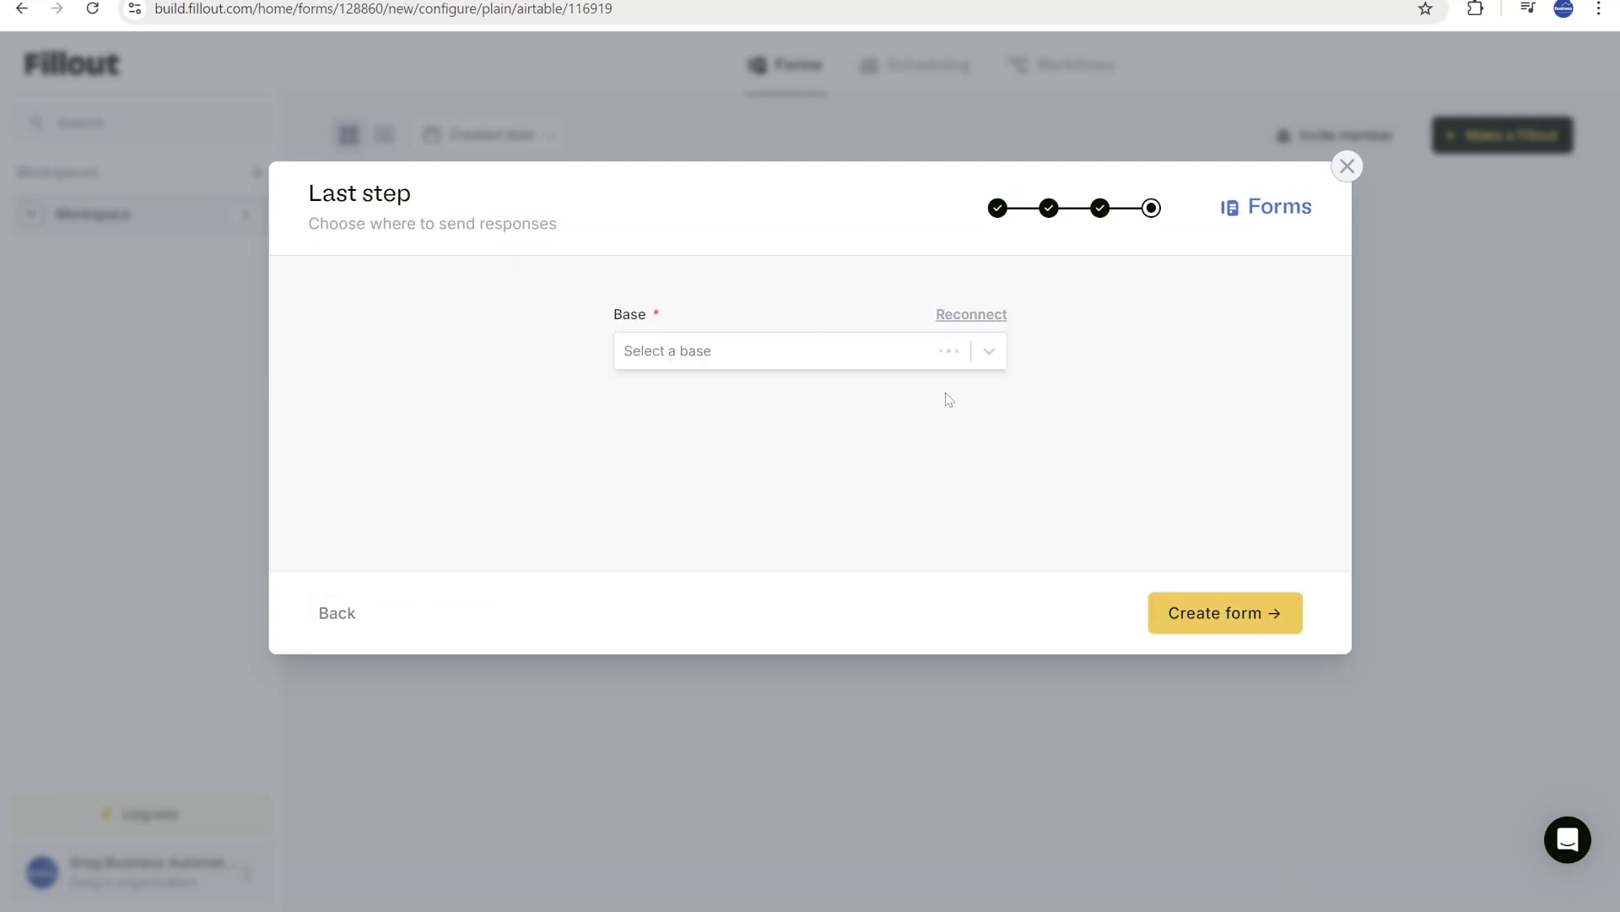
- Send responses to the Training program base's Survery results table, create the form, and begin naming it
click(740, 359)
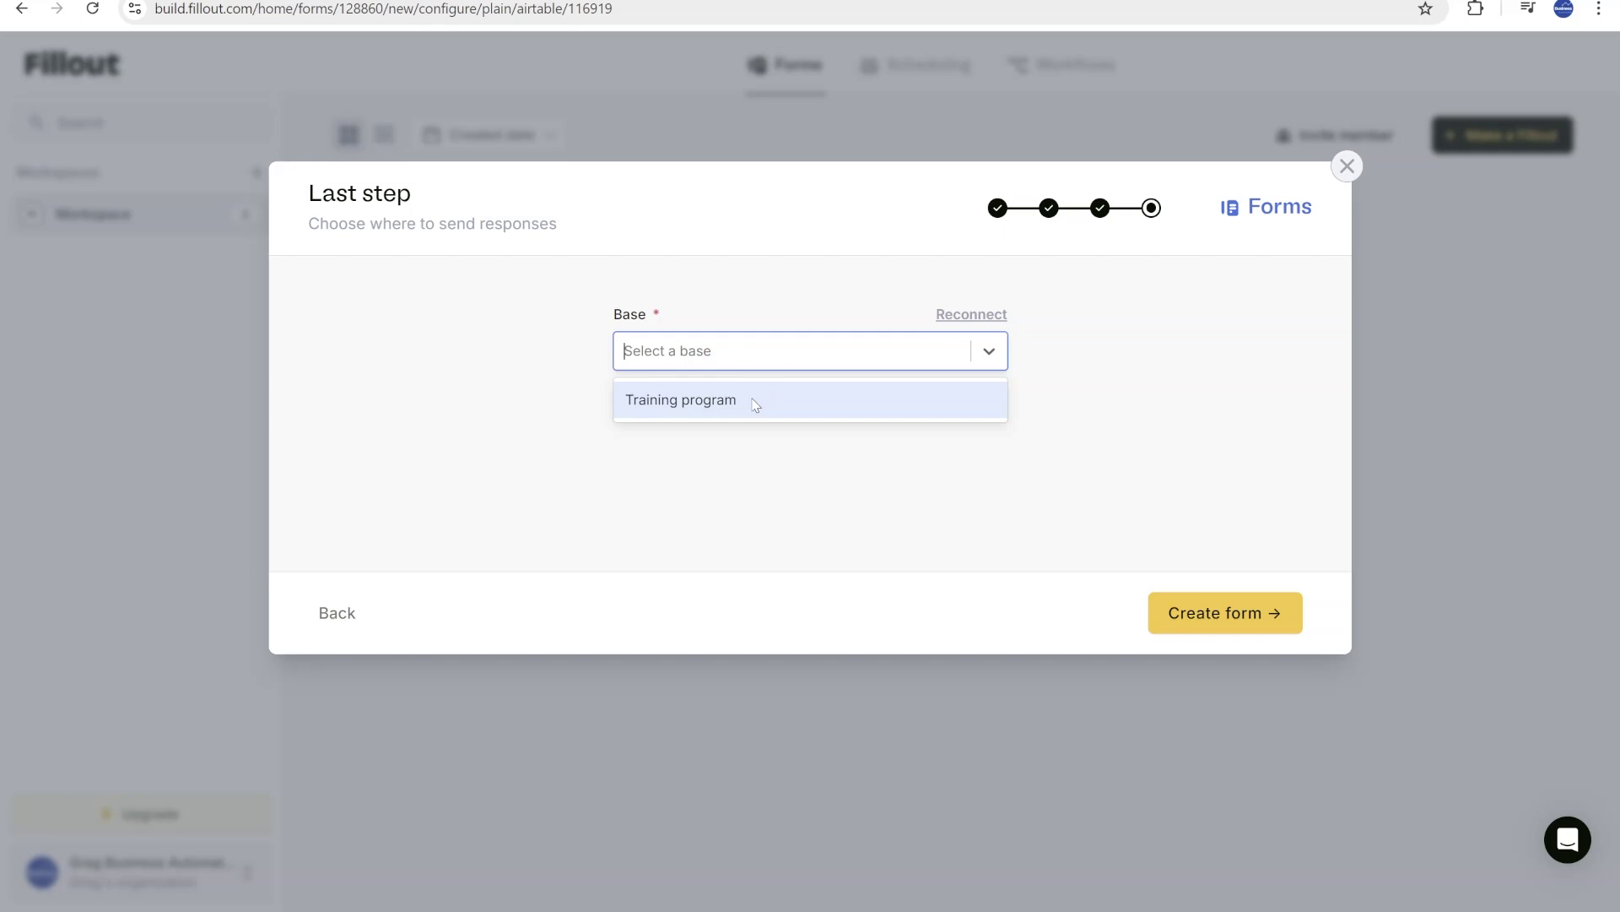
click(754, 401)
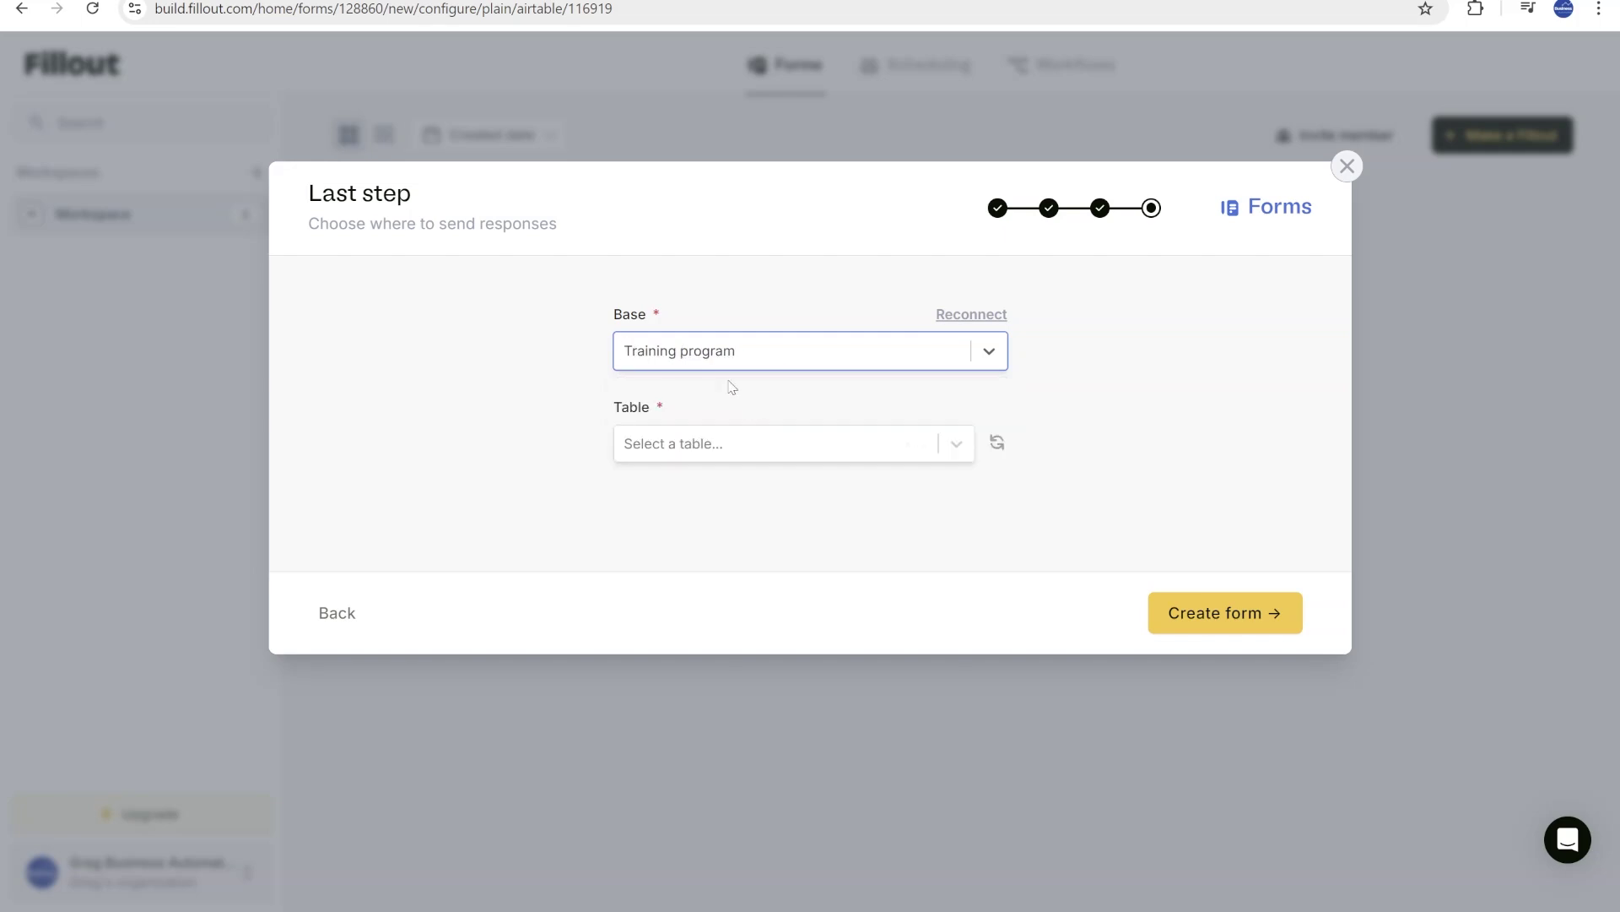
click(823, 434)
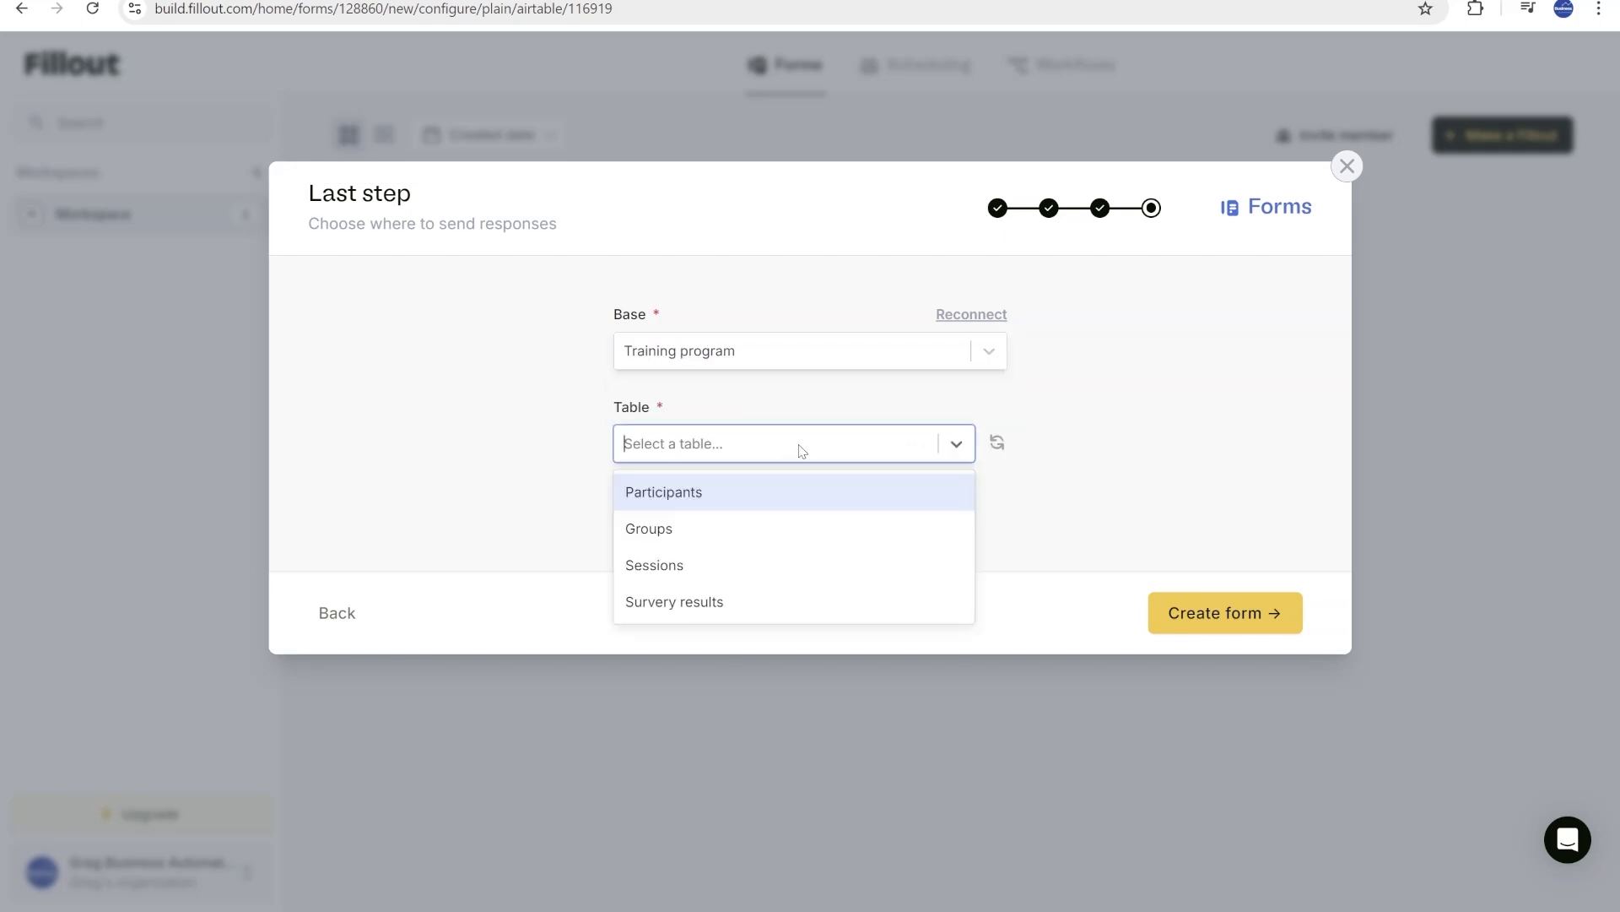
click(723, 600)
click(1249, 610)
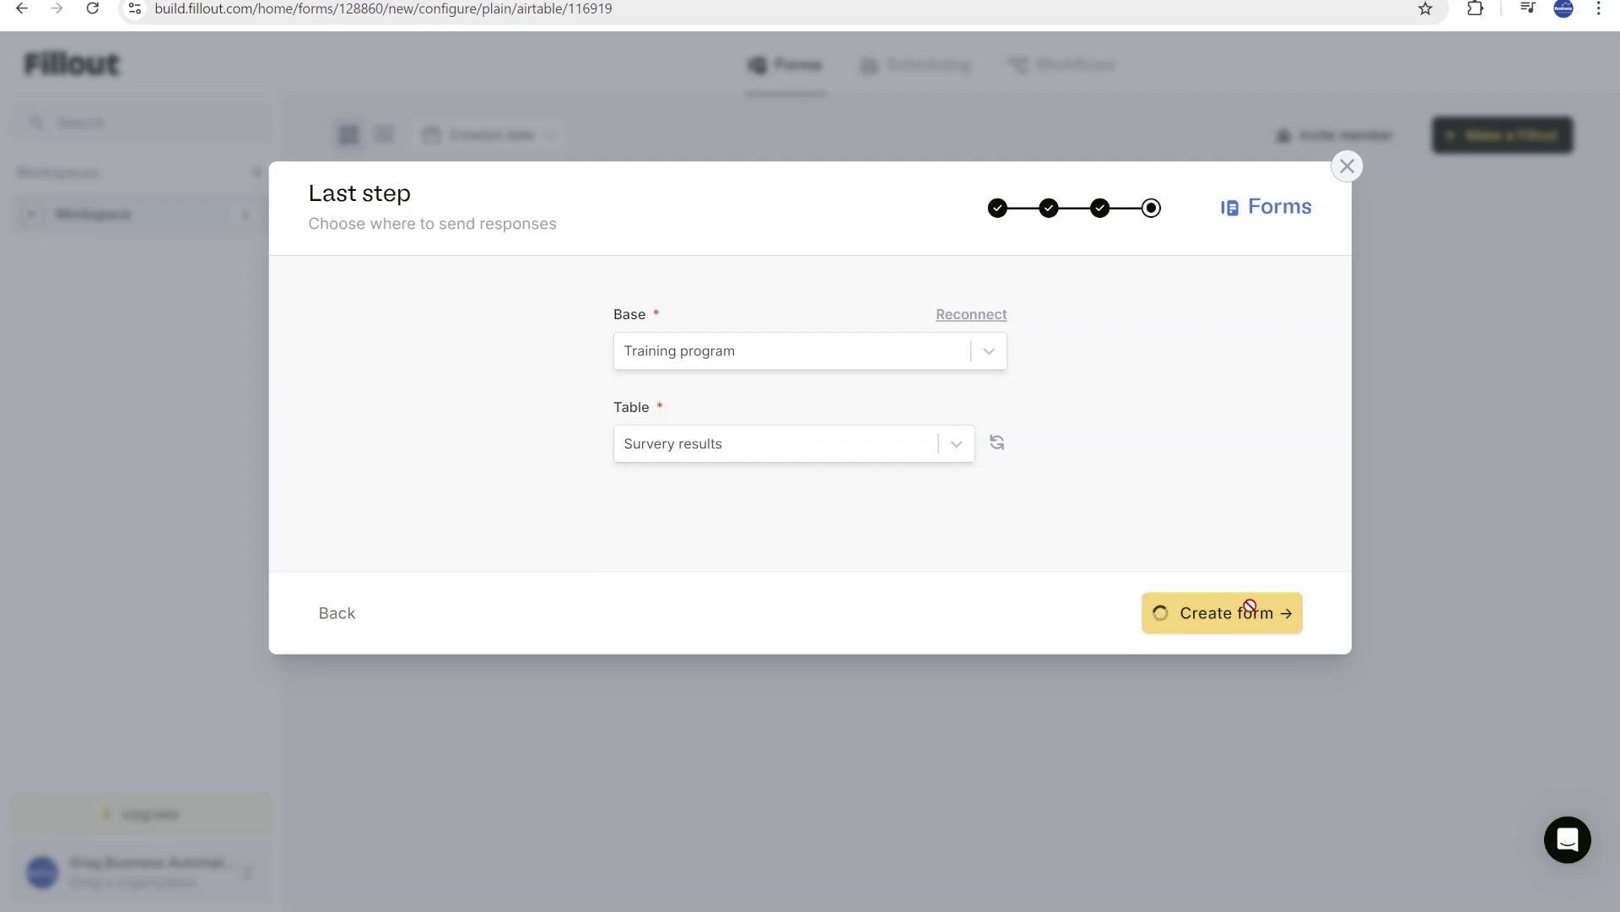
text(RE)
key(BackSpace)
- Name the form 'Reusable form 2', add a 'Form2' heading and a Participant field
text(eusable)
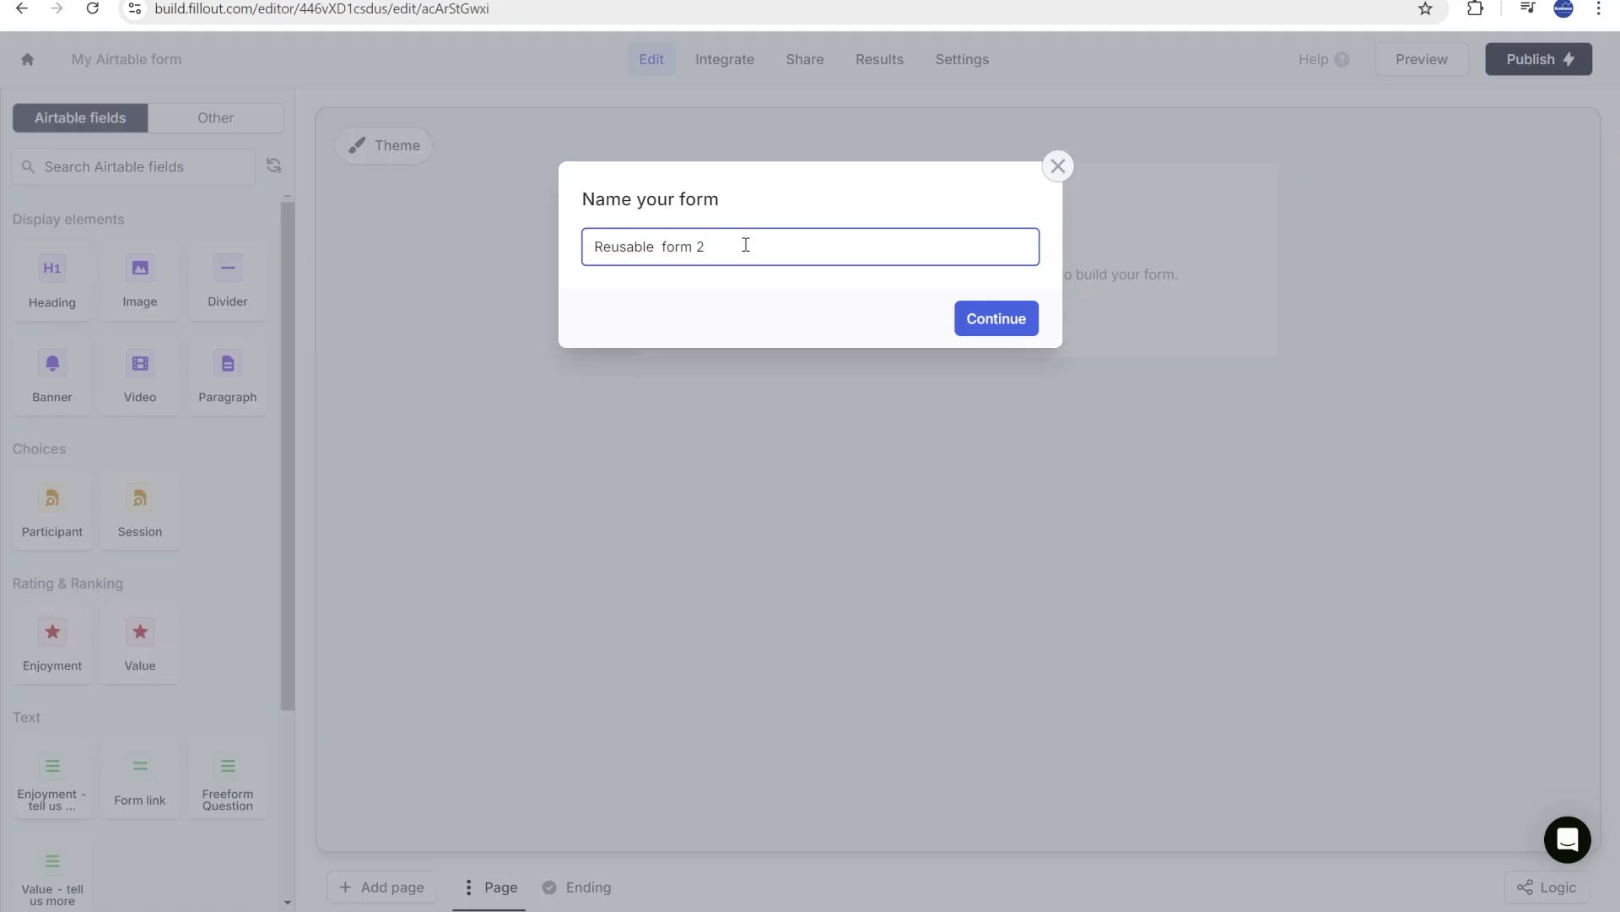
text(  form 2)
click(1013, 331)
drag(52, 278, 675, 249)
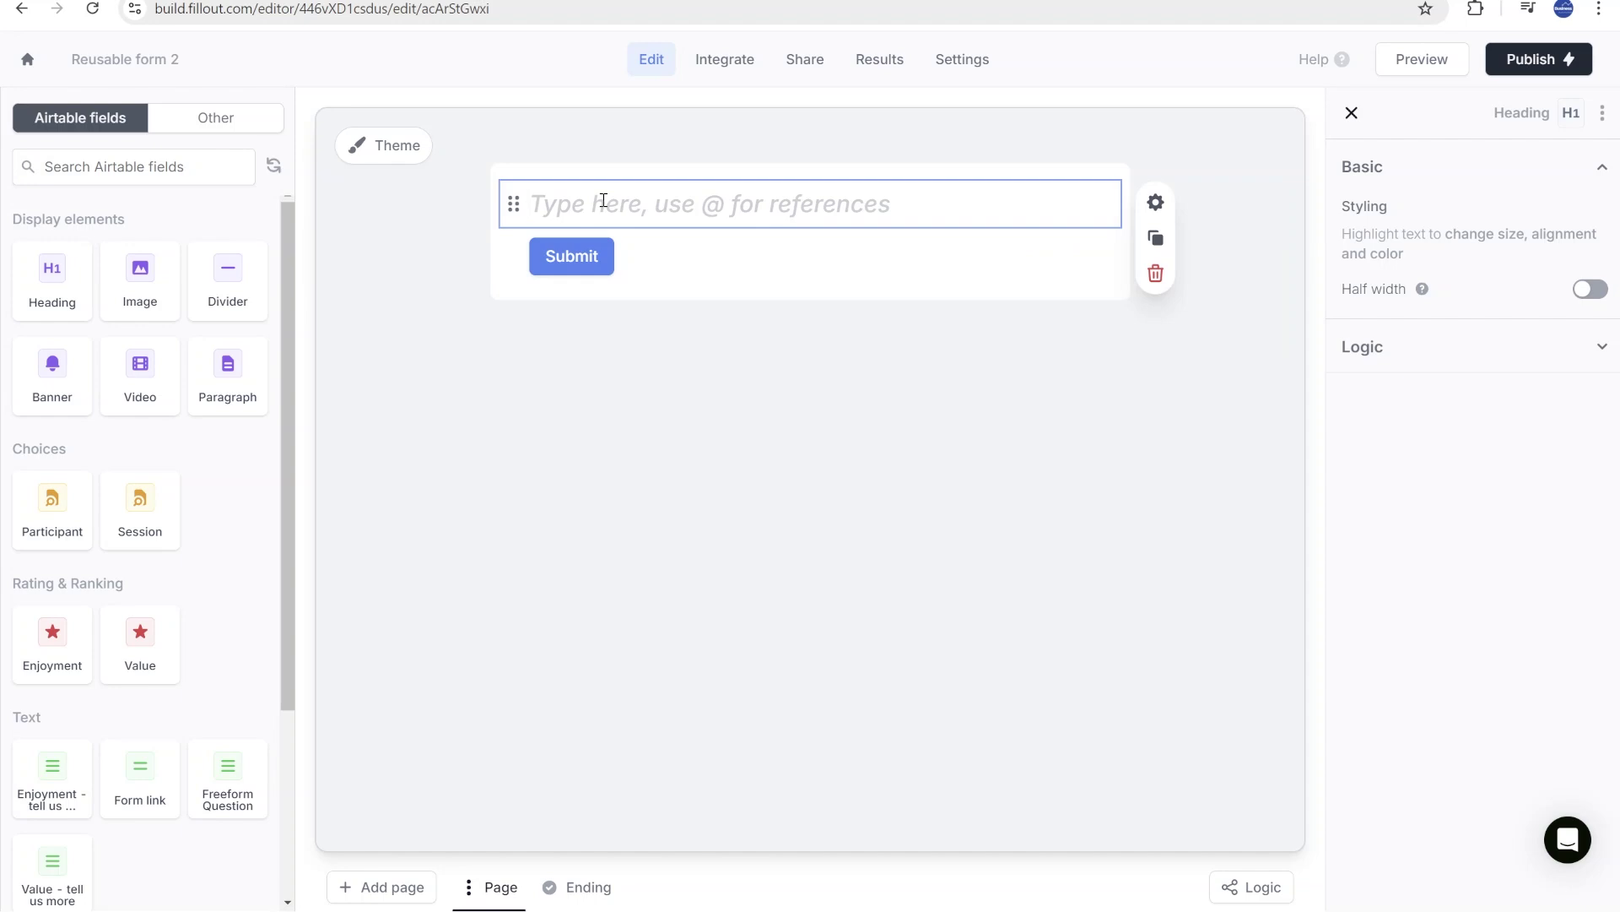
text(Form2)
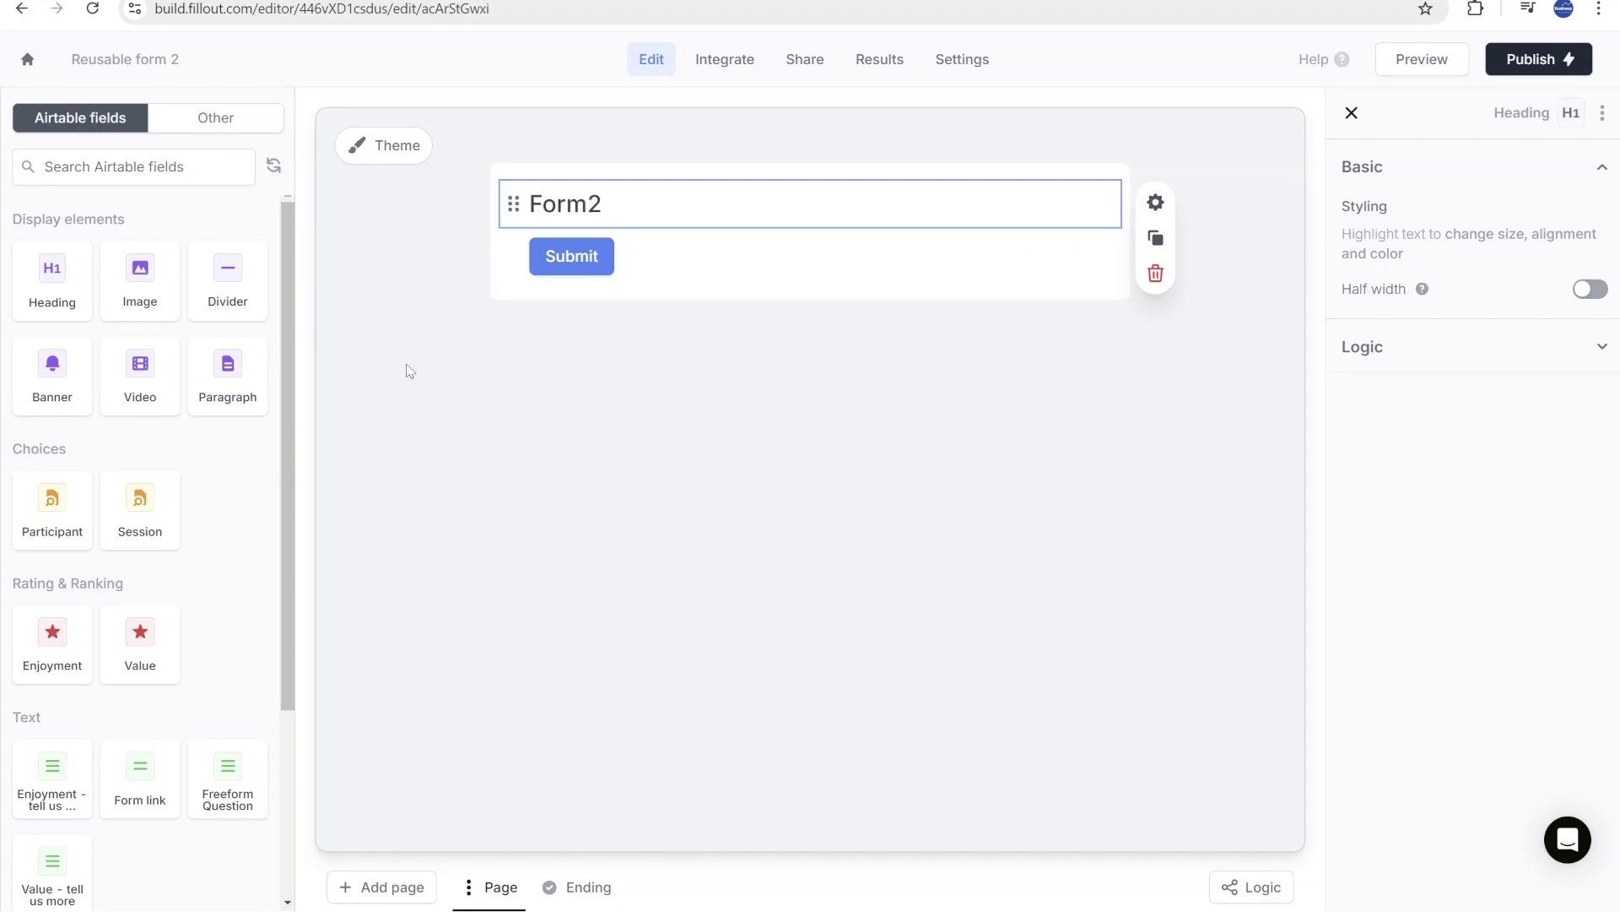
drag(85, 528, 713, 277)
- Add the Session field below Participant and set both Participant and Session to always hidden
drag(85, 504, 723, 340)
click(842, 268)
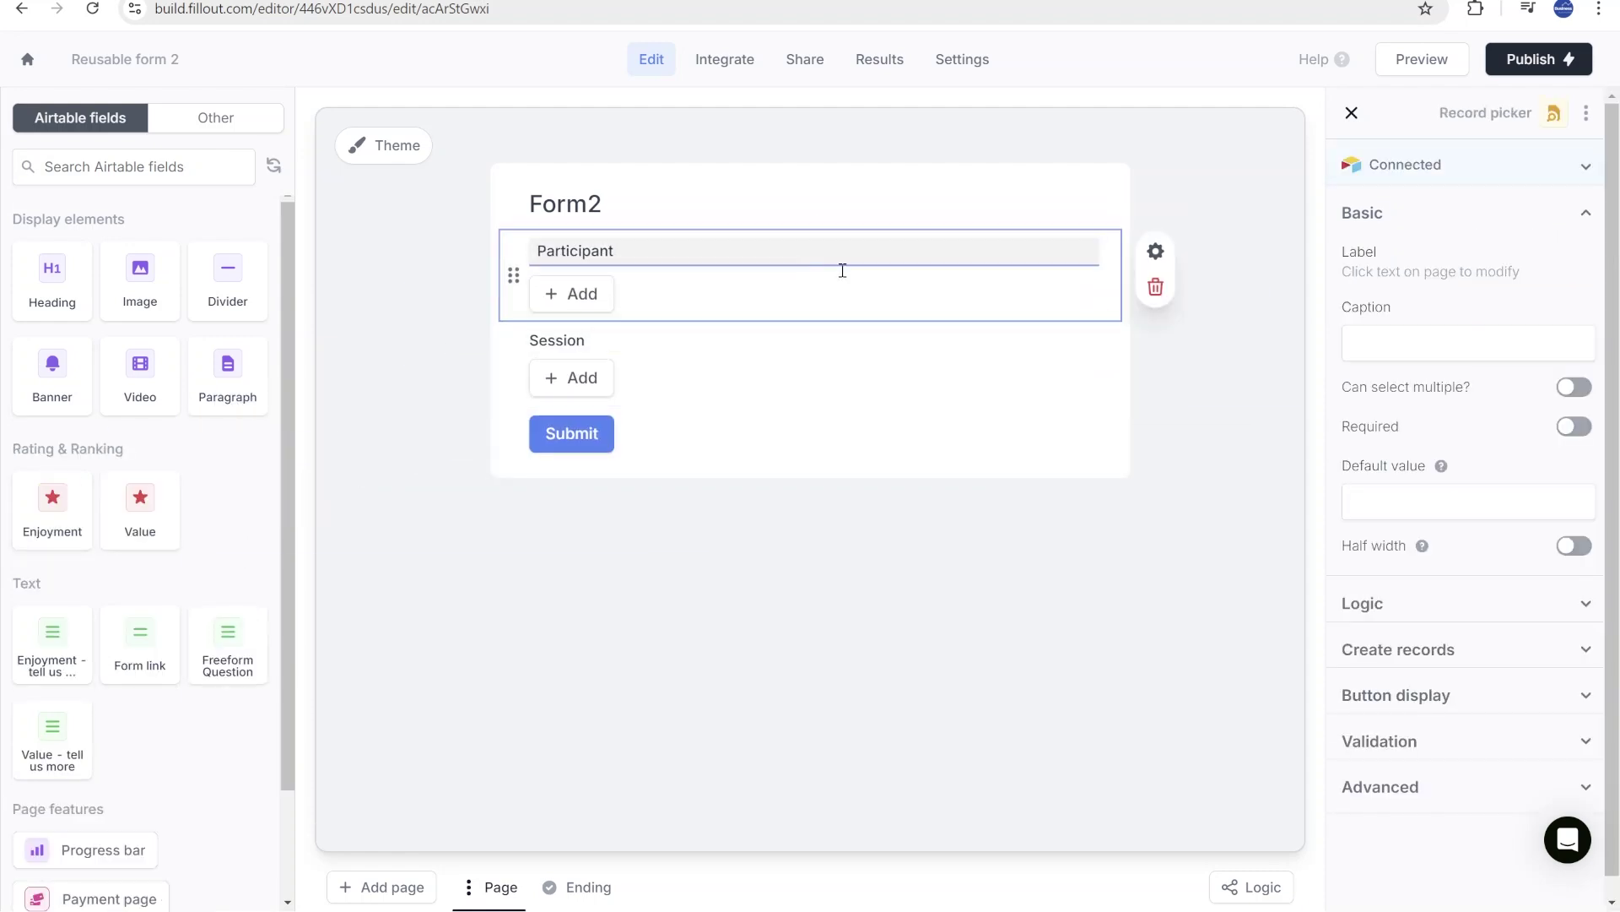
click(1498, 603)
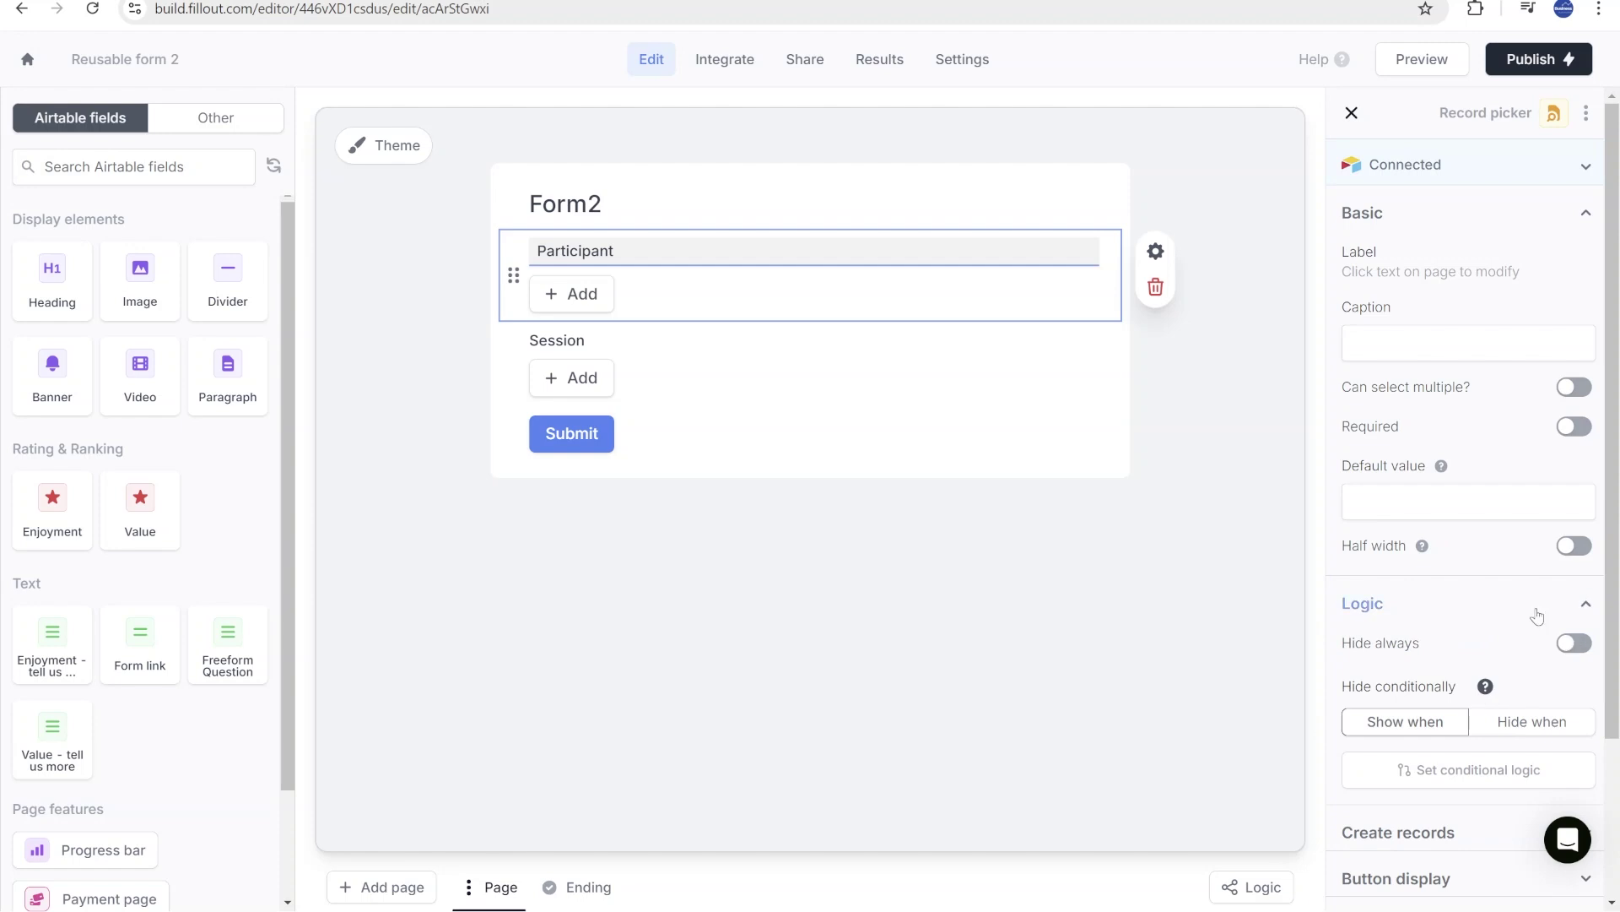
click(1575, 644)
click(893, 372)
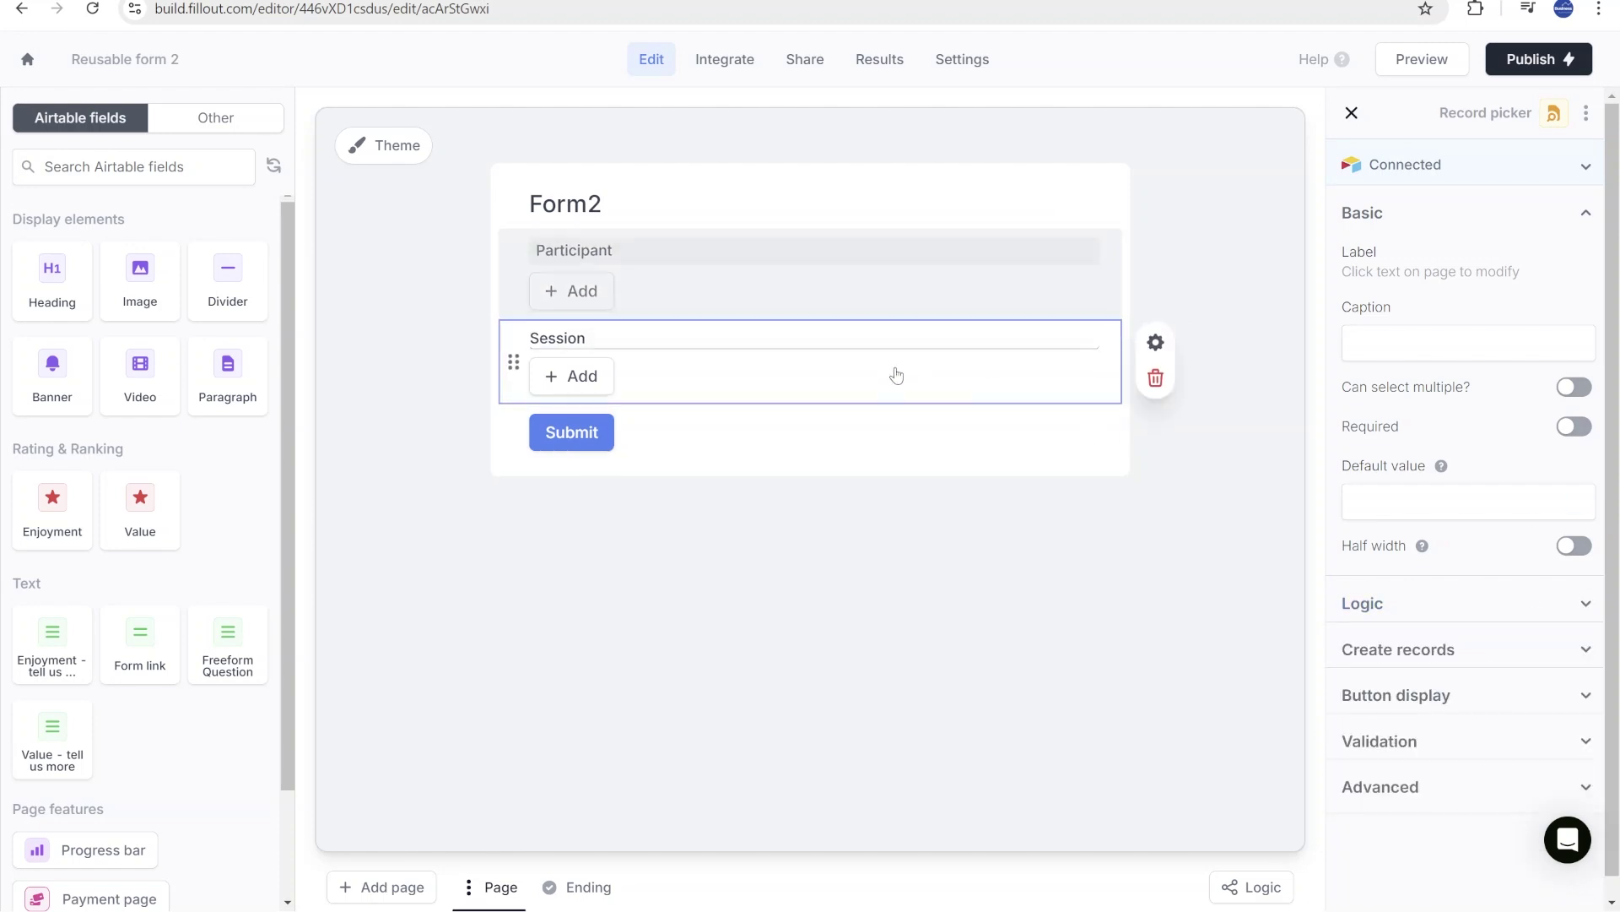
click(1531, 603)
click(1575, 643)
- Add the Value rating and Enjoyment rating, each followed by its tell-us-more box
scroll(137, 568, down, 2)
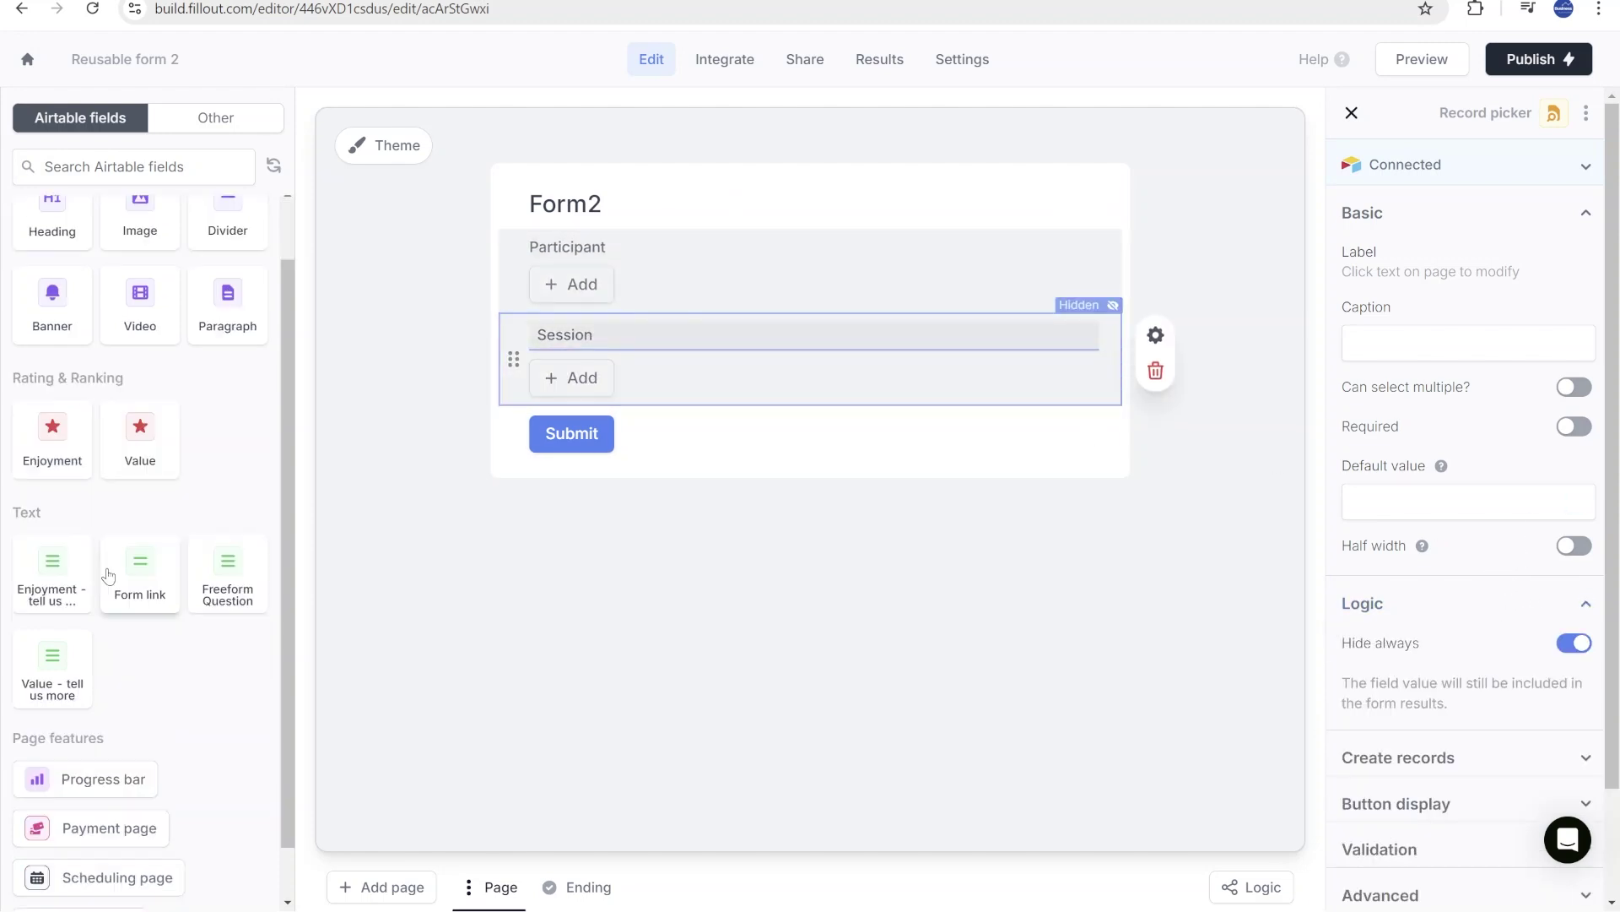
drag(137, 426, 648, 423)
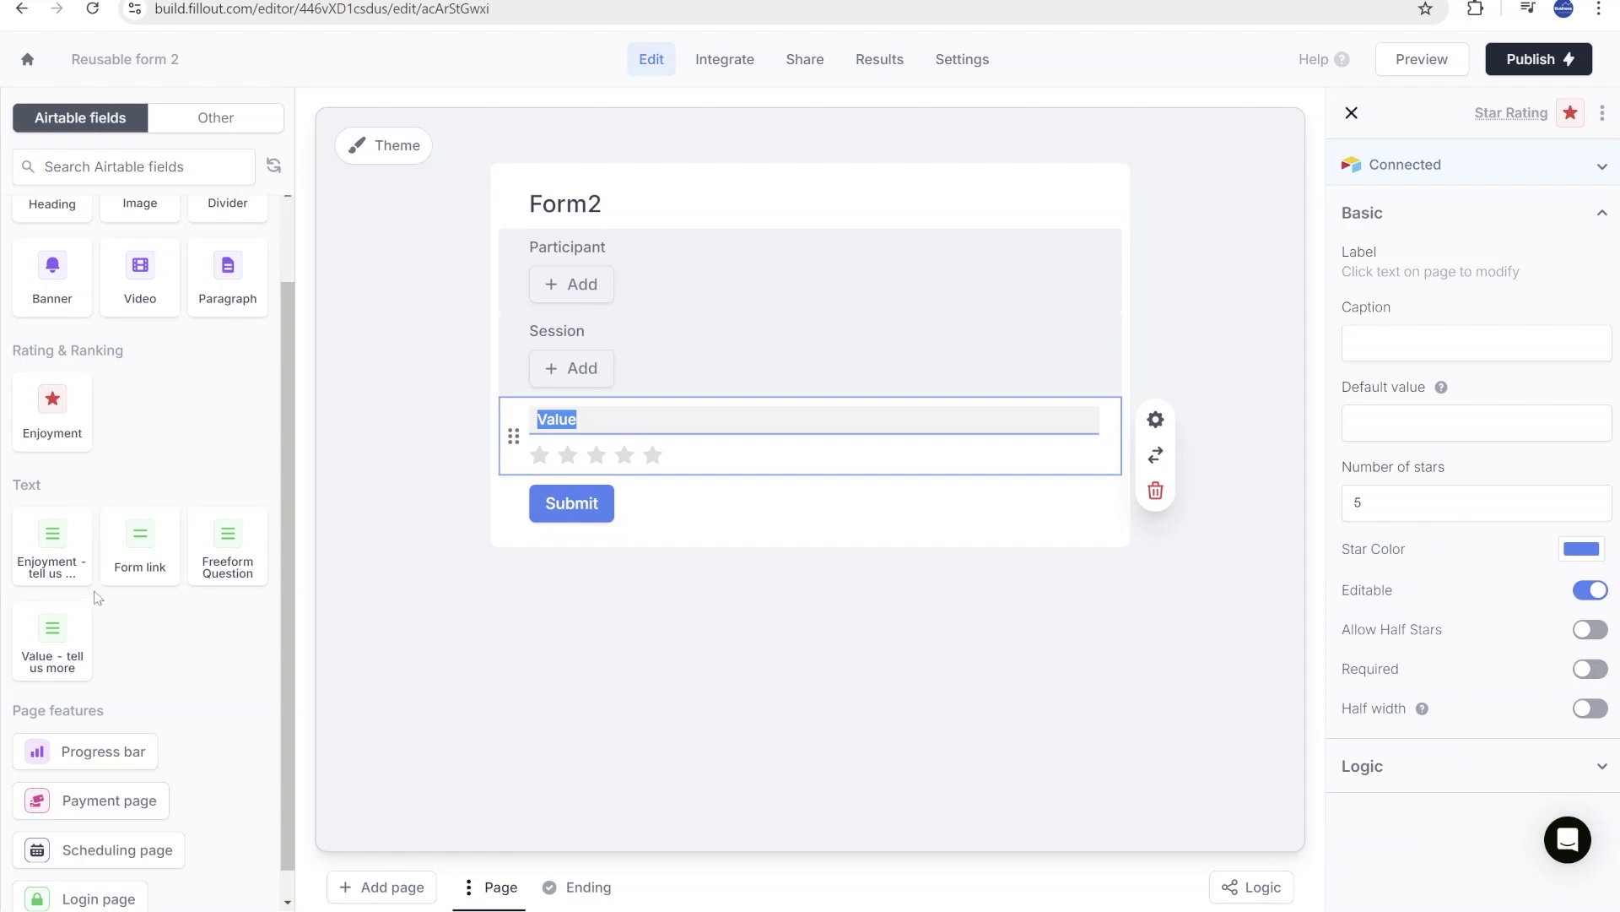
drag(53, 642, 669, 510)
drag(53, 492, 562, 629)
drag(57, 516, 734, 673)
- Make the Value rating required and add the Freeform Question box at the end
click(687, 419)
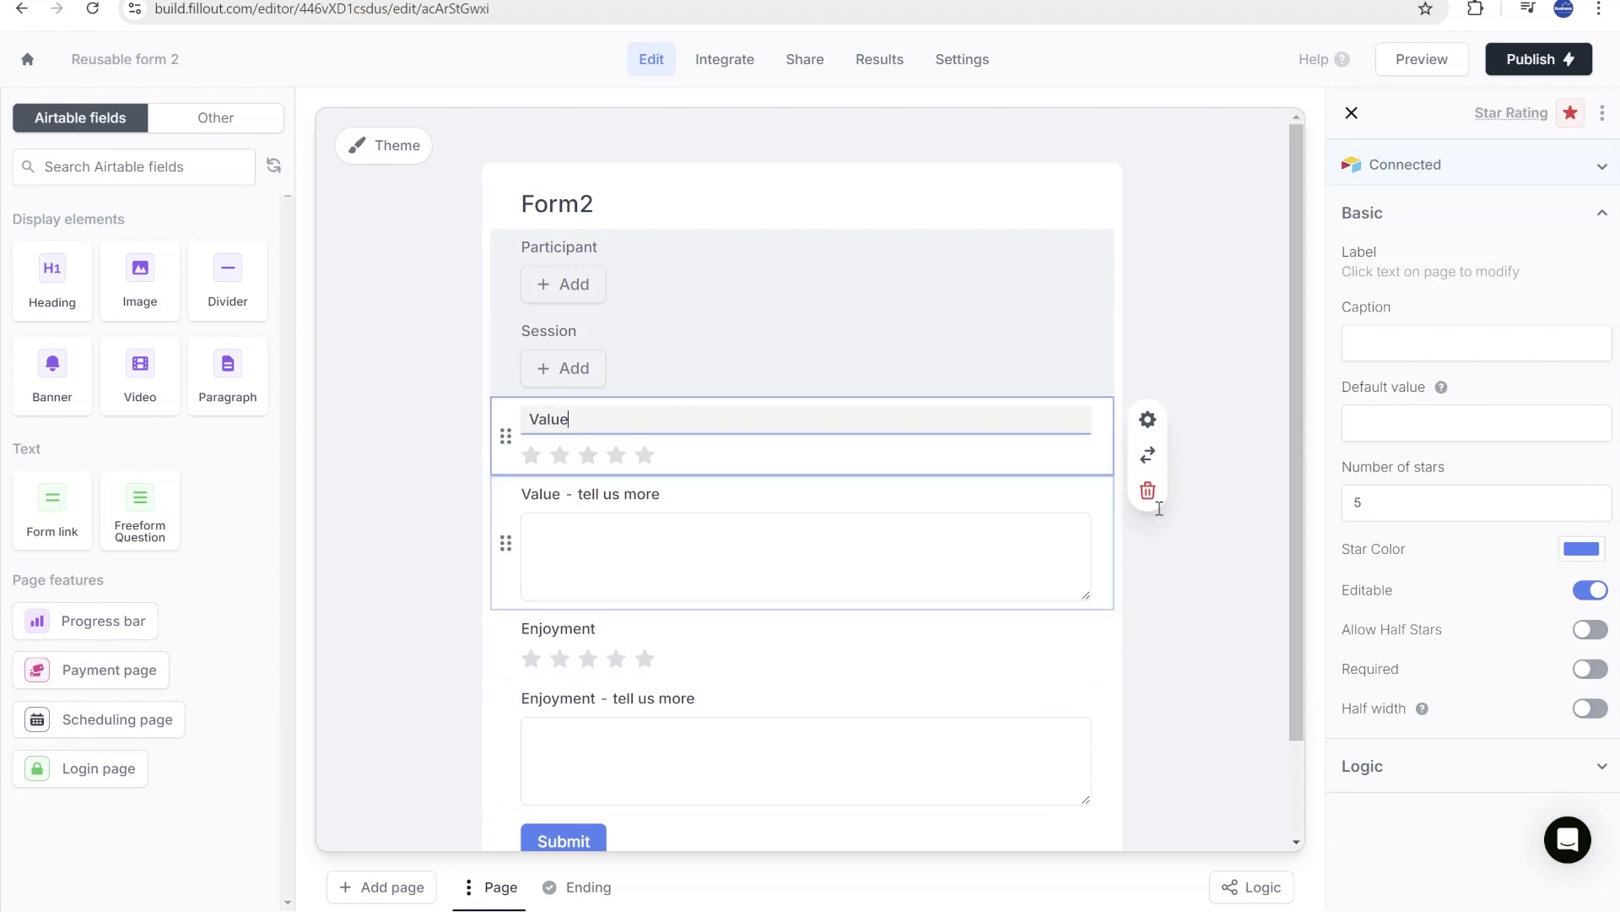
click(1590, 669)
scroll(813, 528, down, 3)
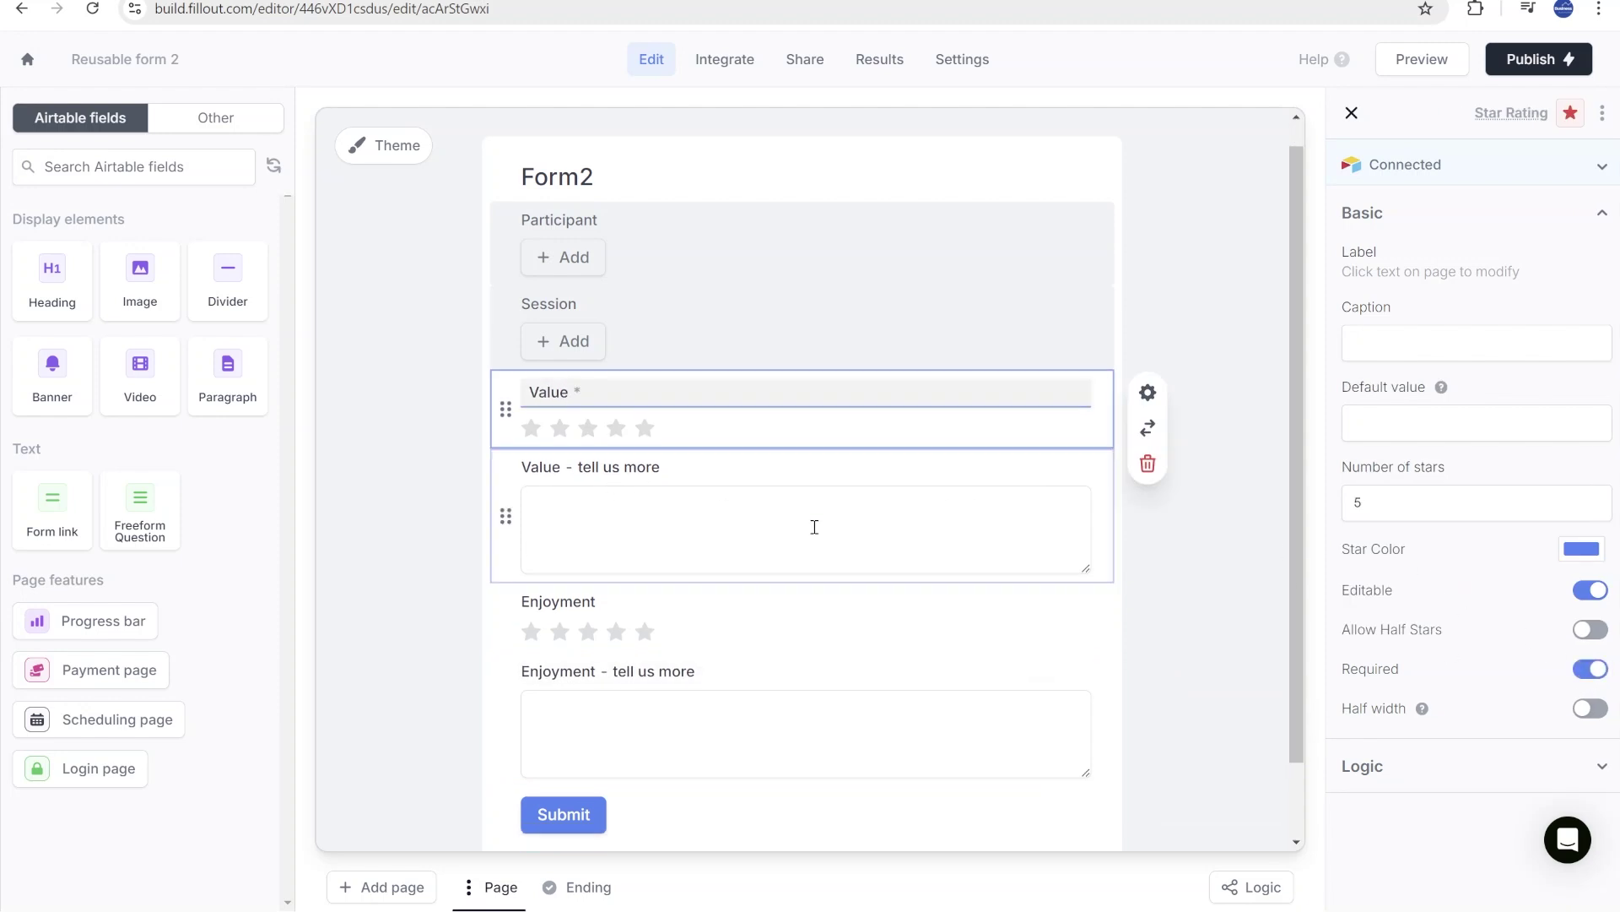
click(849, 547)
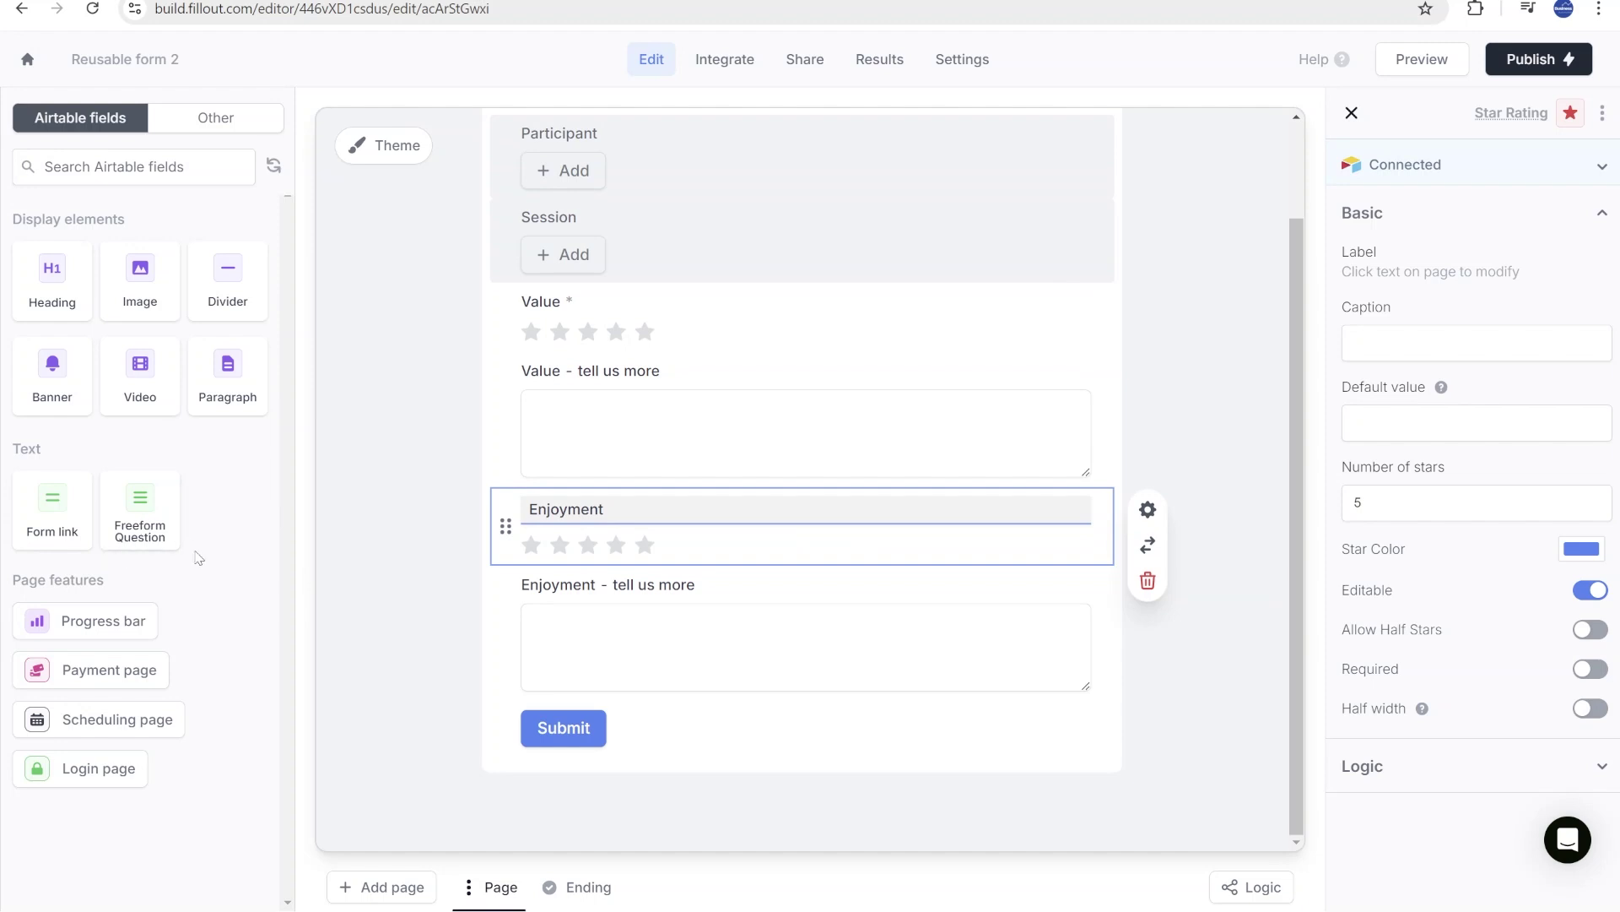
drag(156, 540, 669, 709)
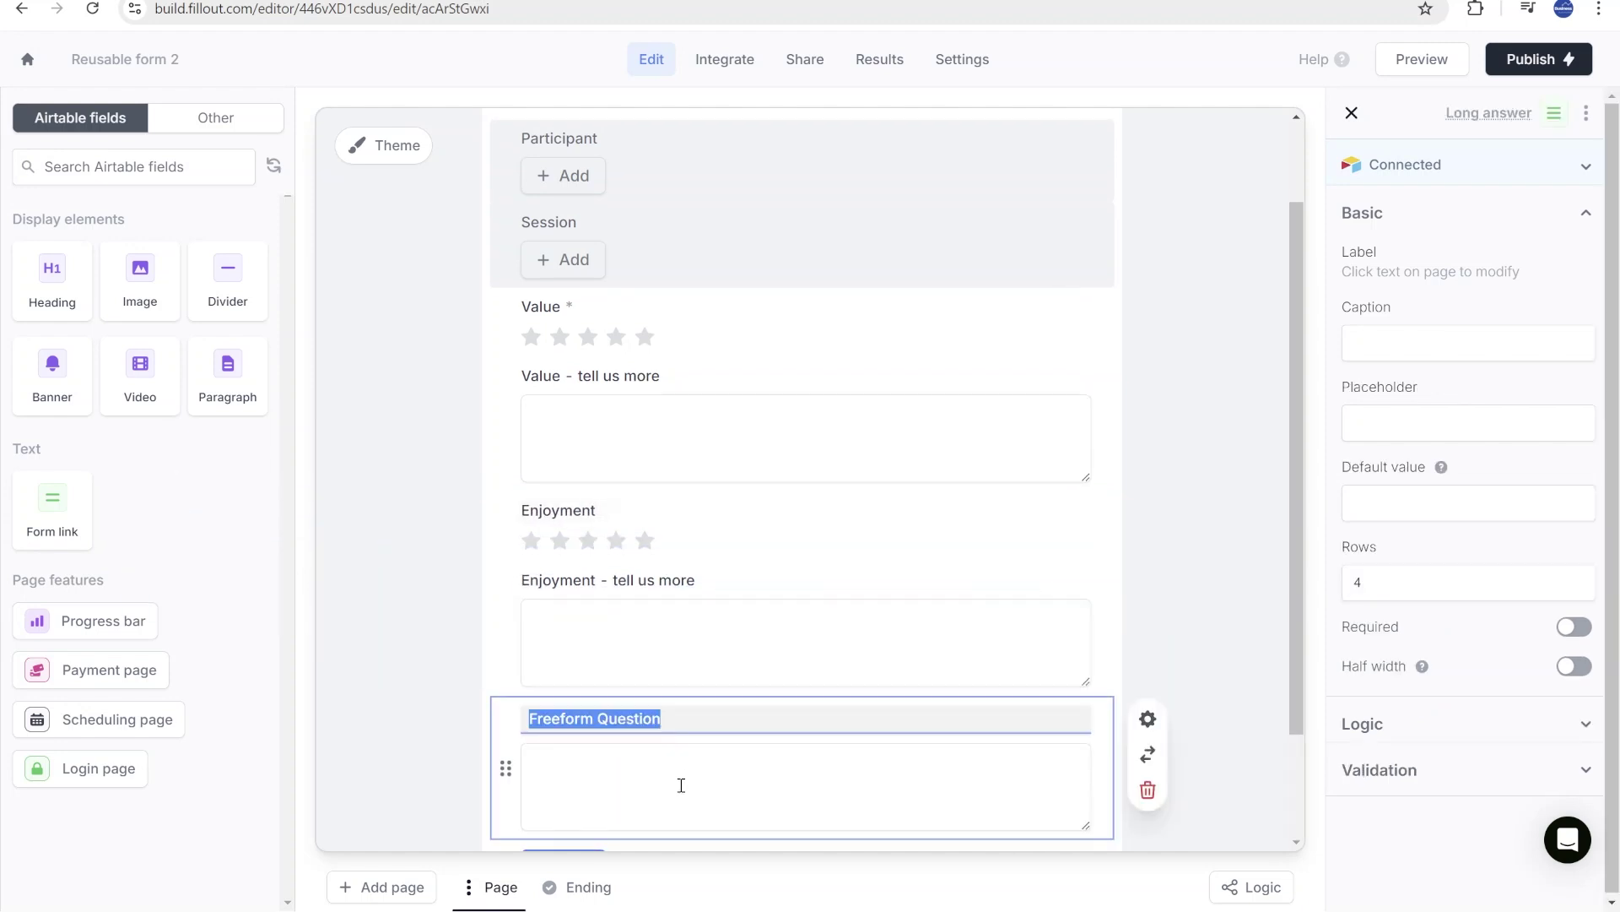
click(641, 583)
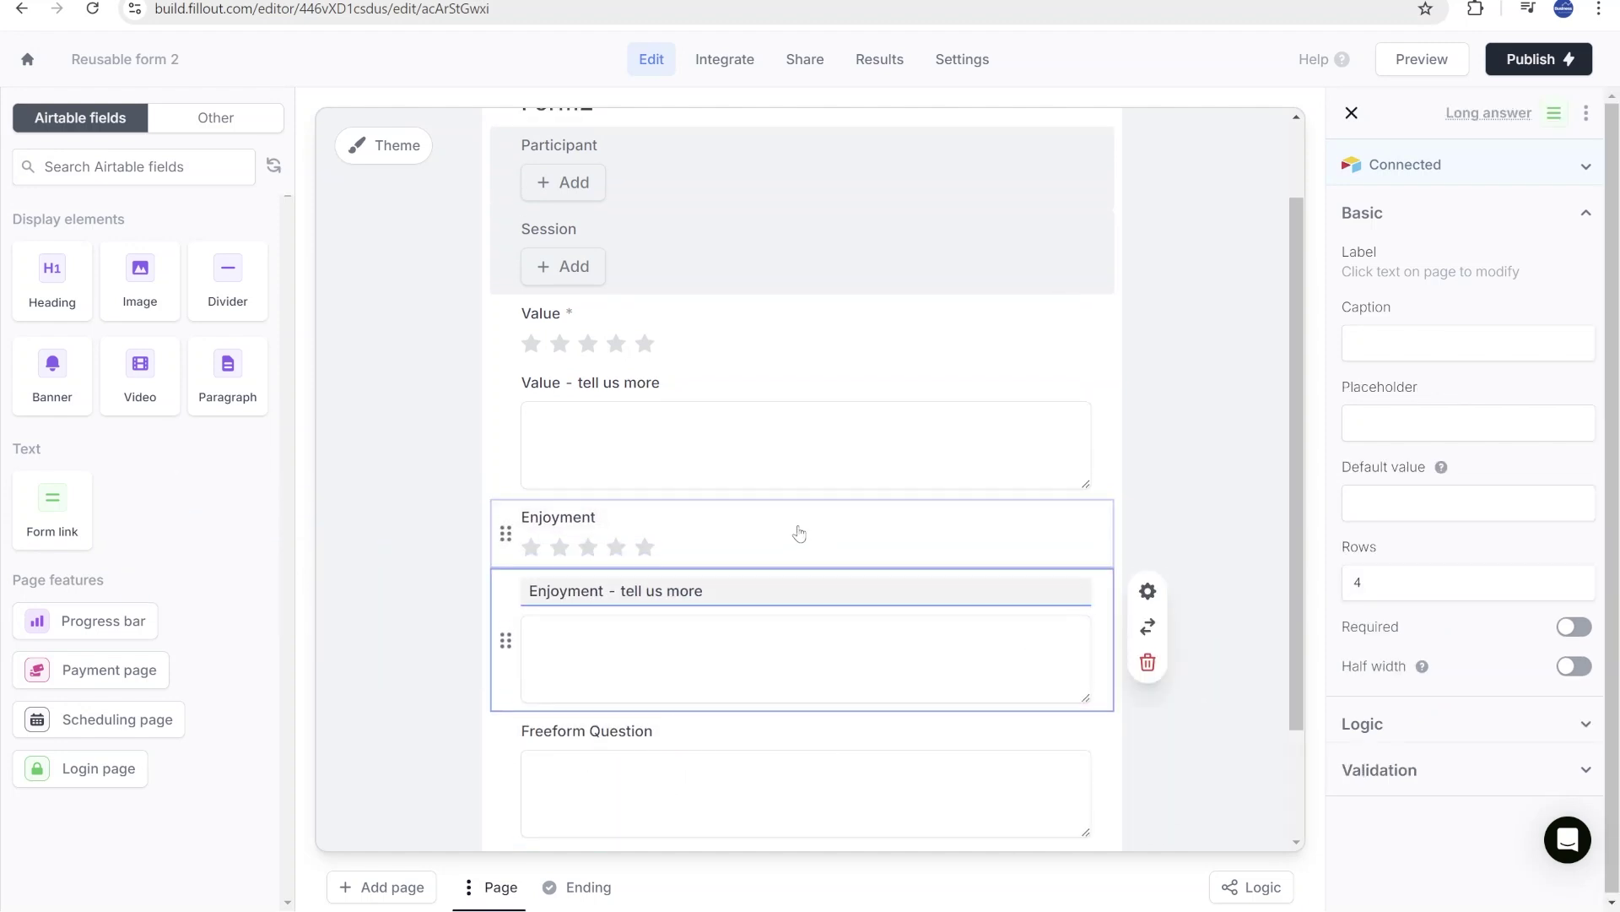
scroll(802, 507, up, 2)
- Preview the form, then switch the Airtable integration to update existing Survery results records
click(1422, 59)
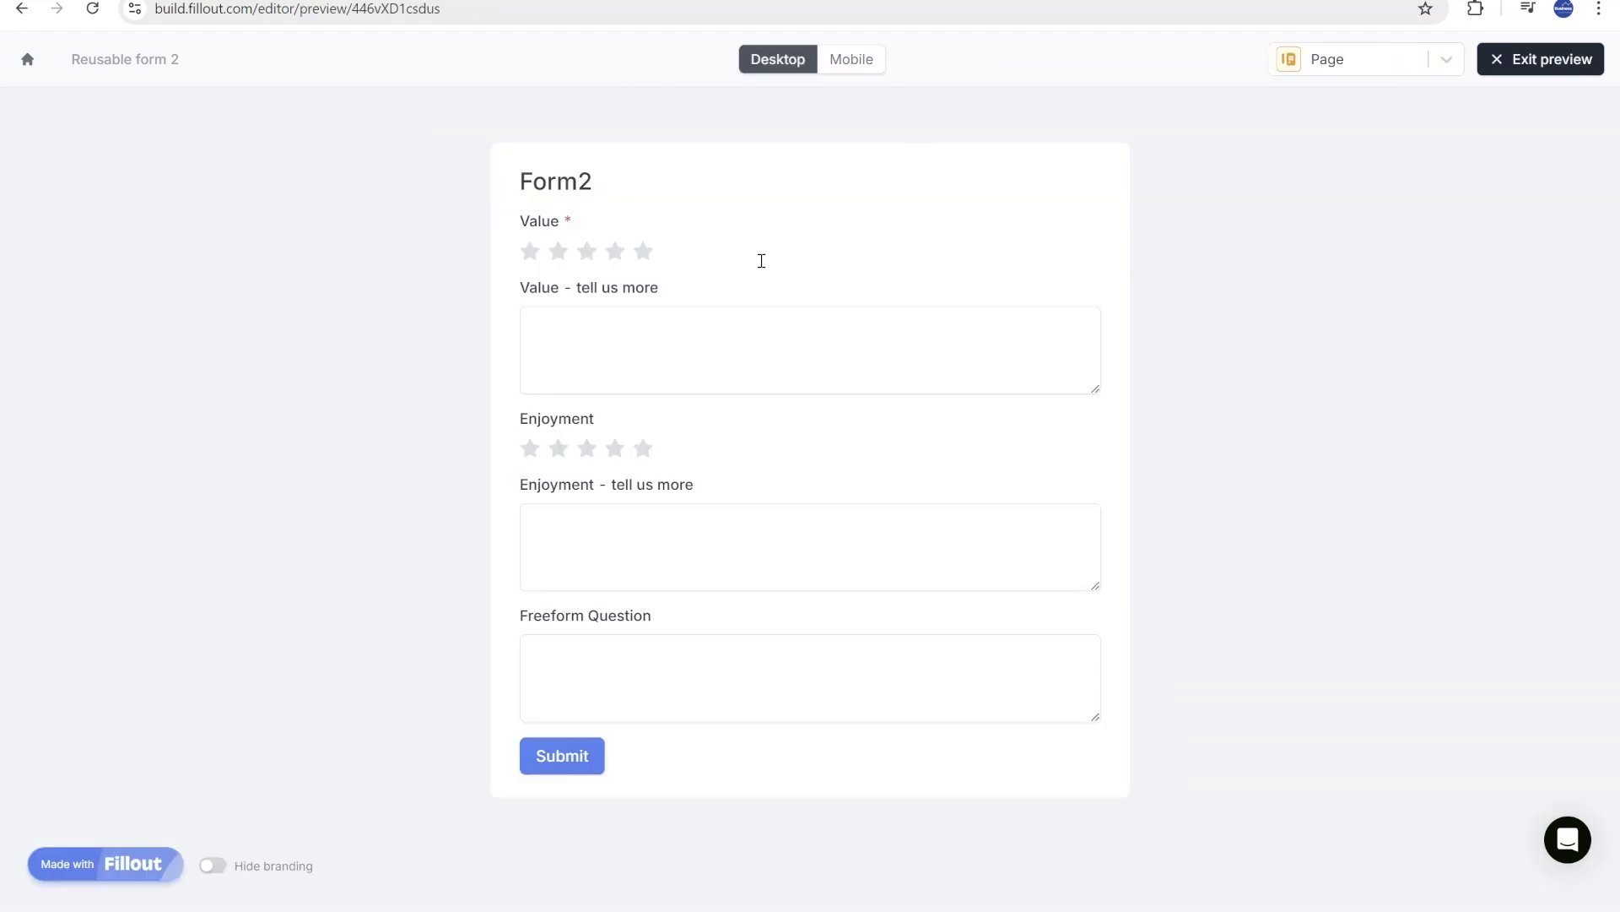
click(1562, 59)
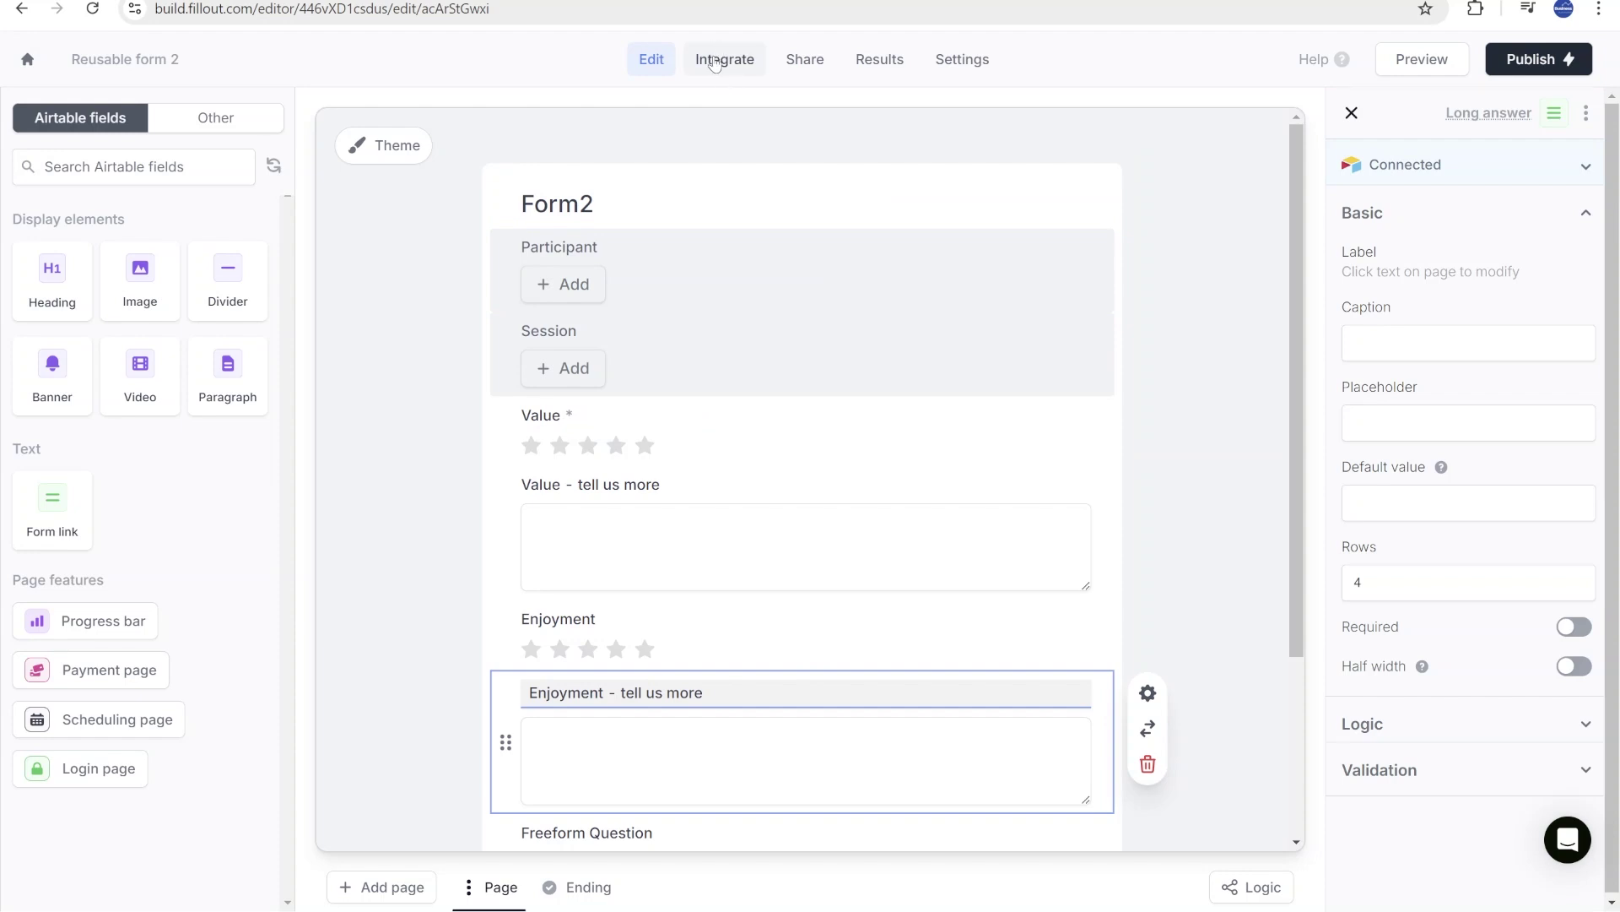
click(713, 64)
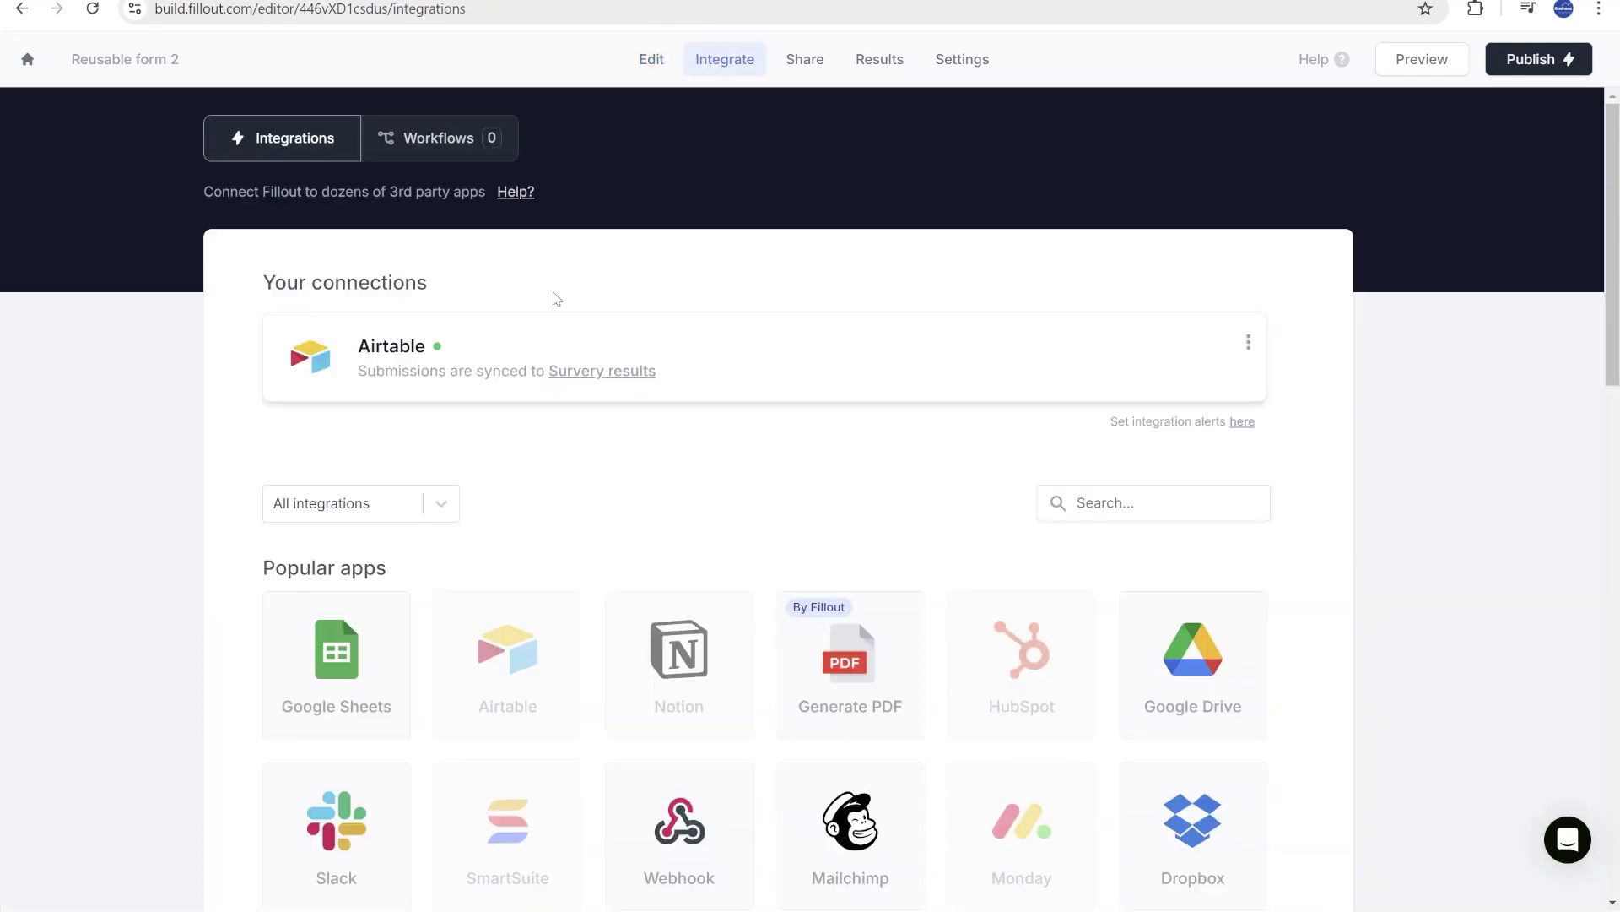
click(802, 379)
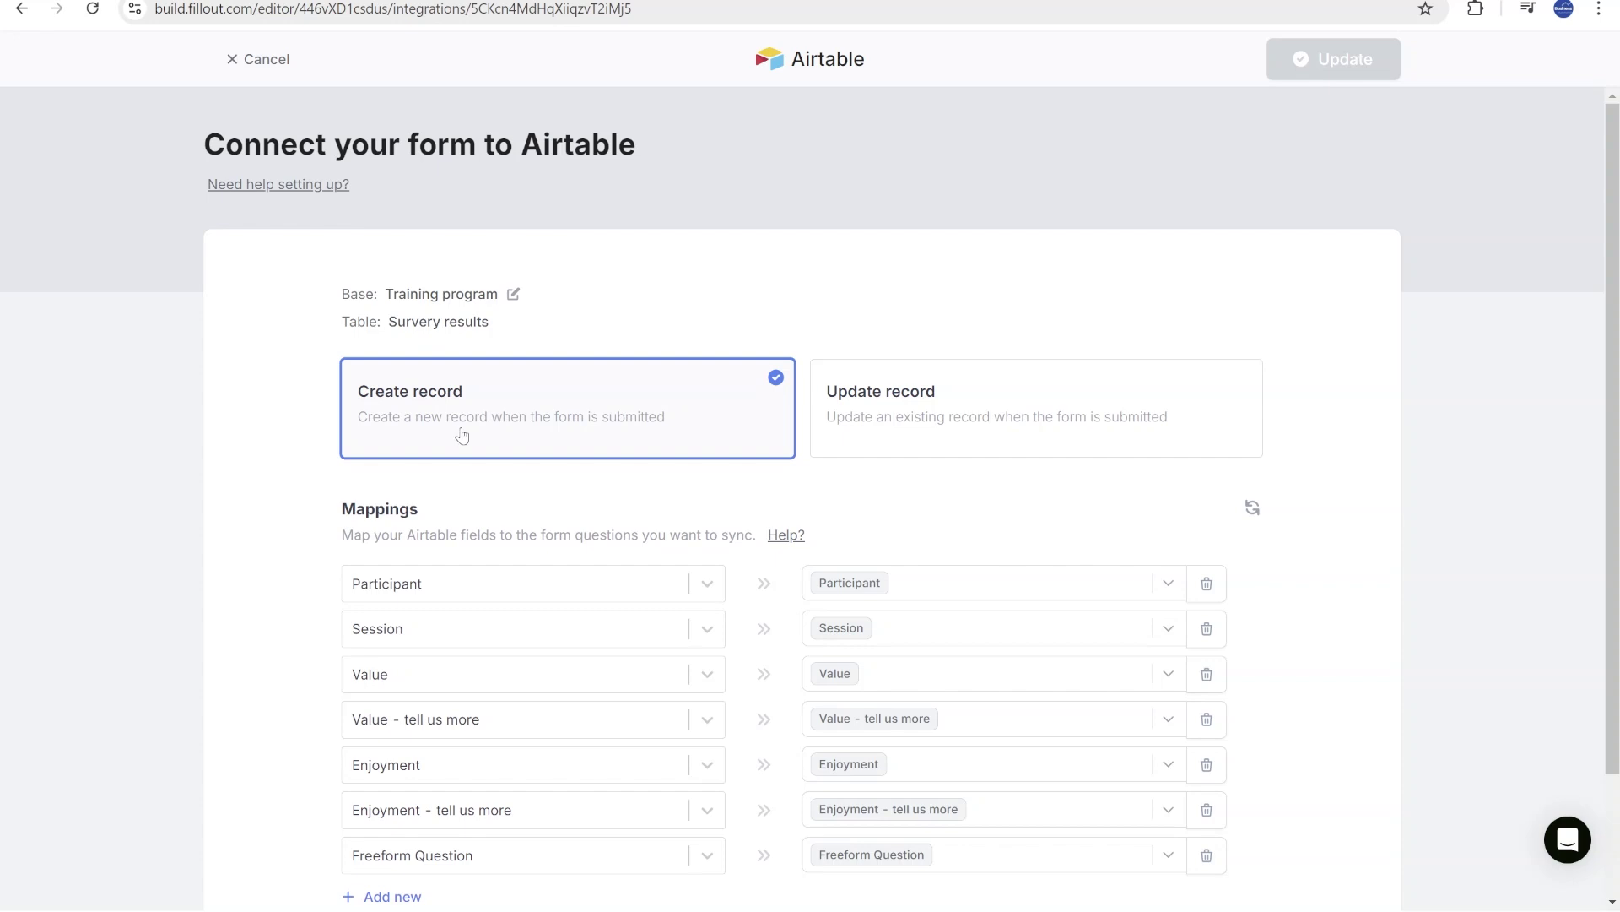
click(965, 448)
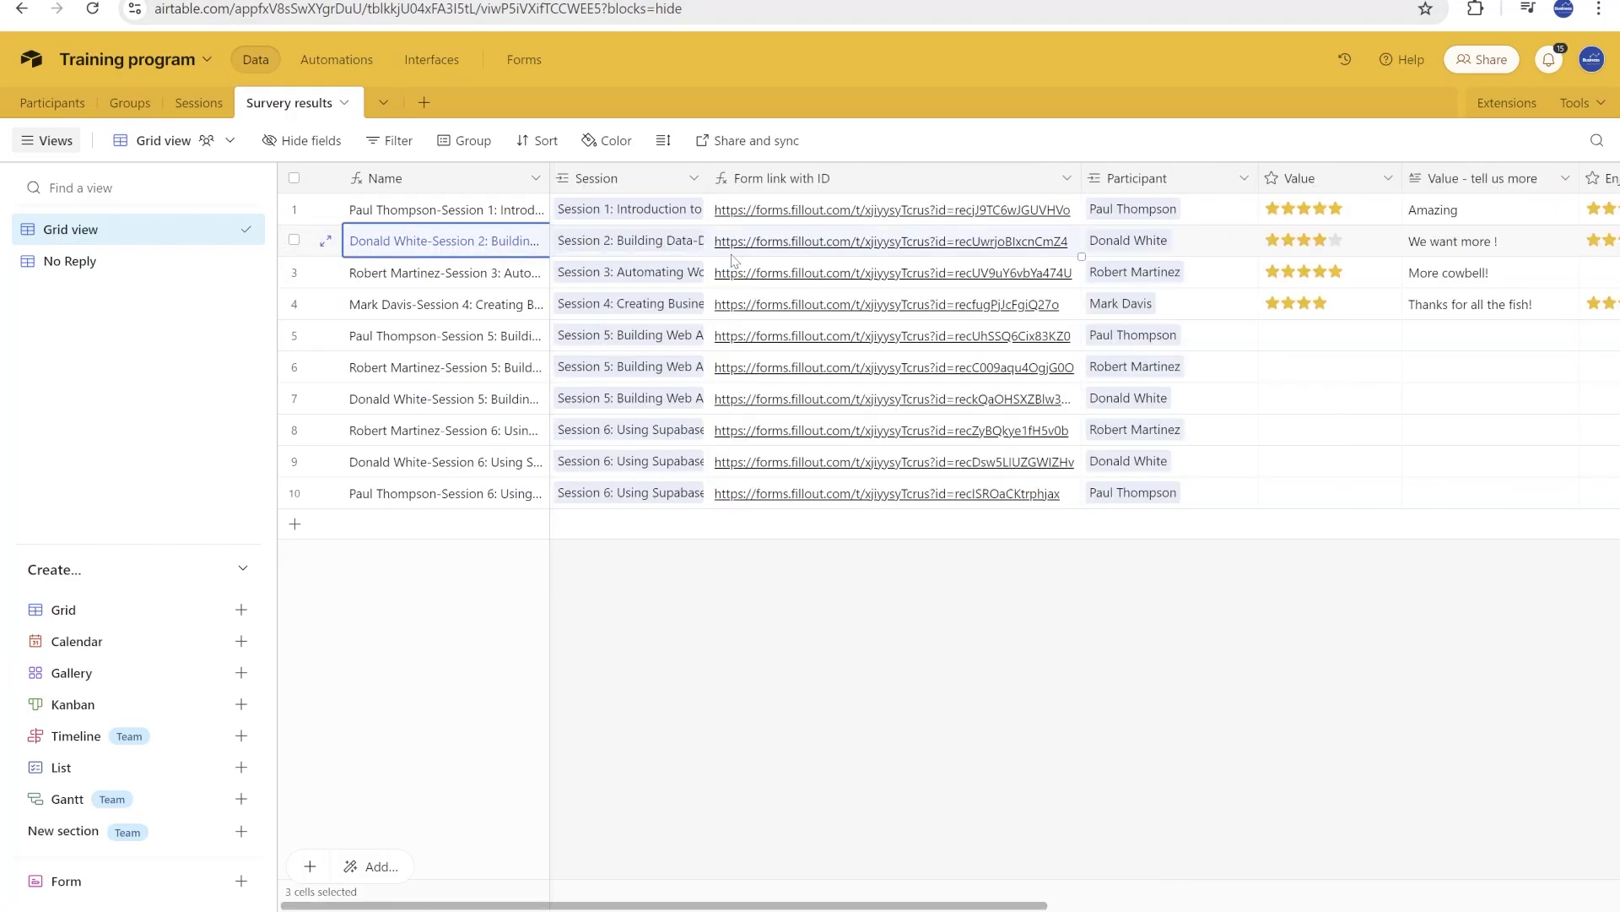
click(859, 393)
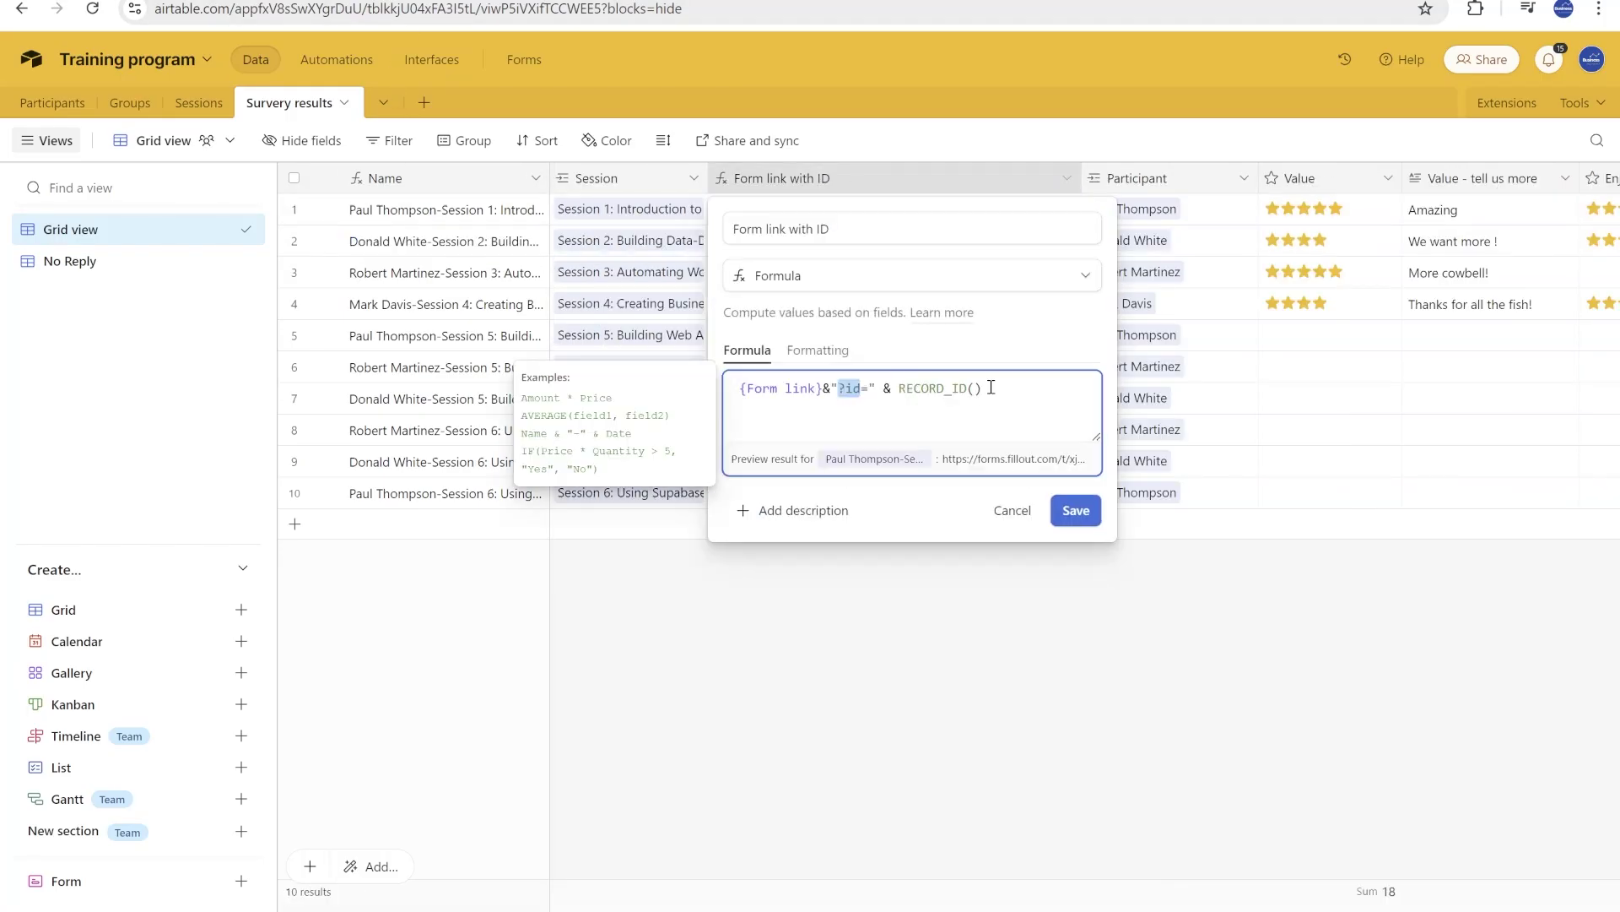
click(1095, 517)
click(818, 350)
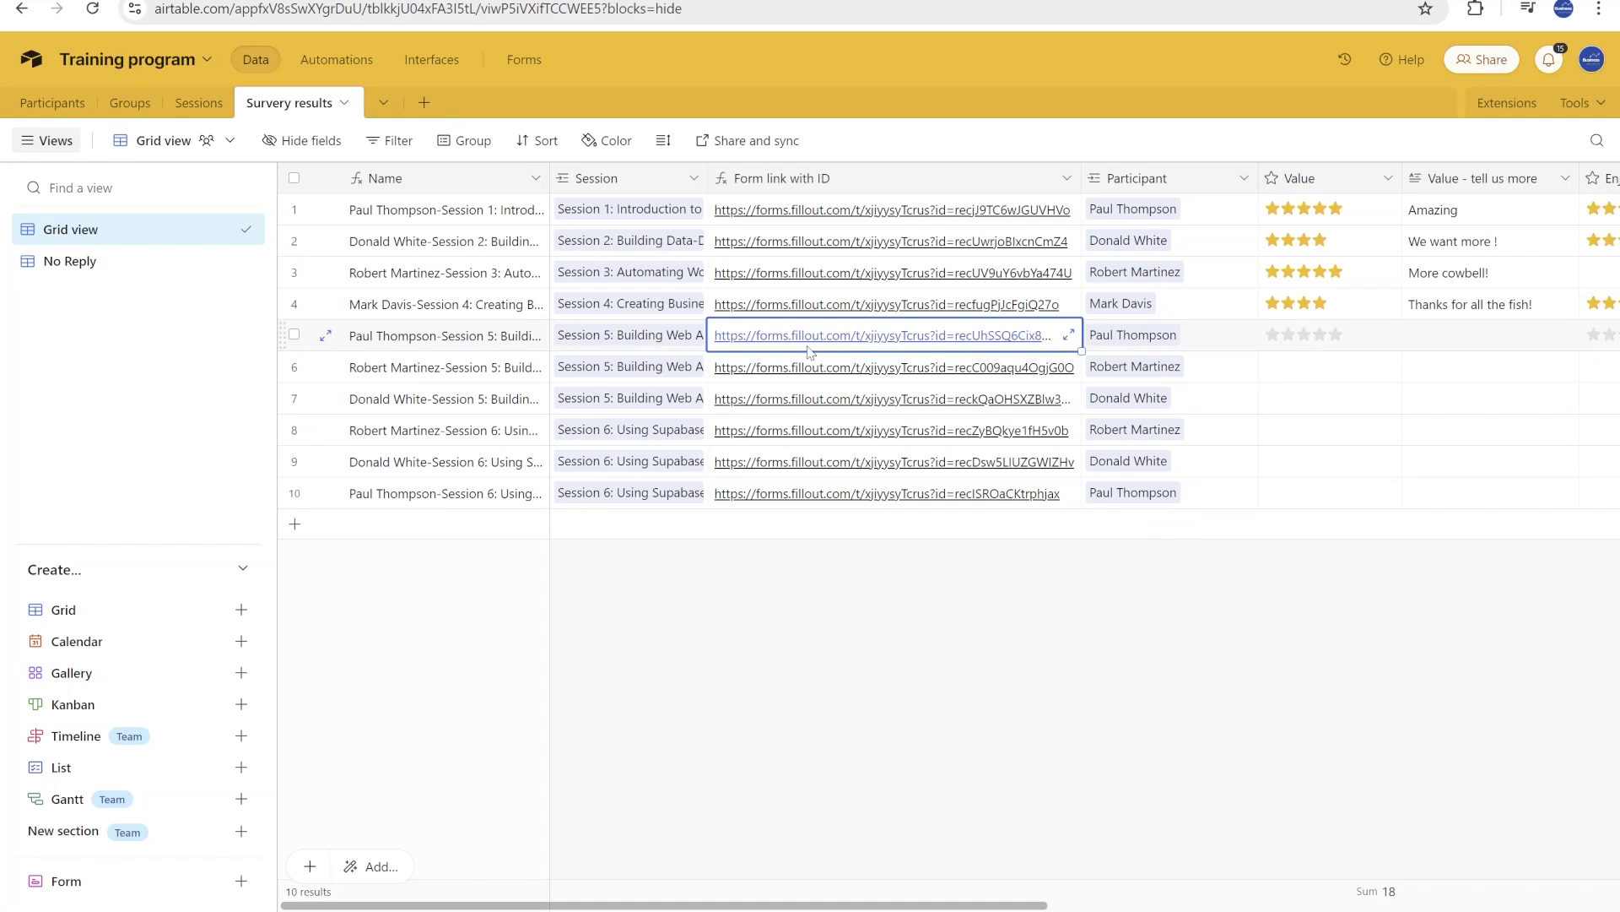
scroll(1548, 348, right, 5)
scroll(1548, 348, right, 3)
click(1202, 312)
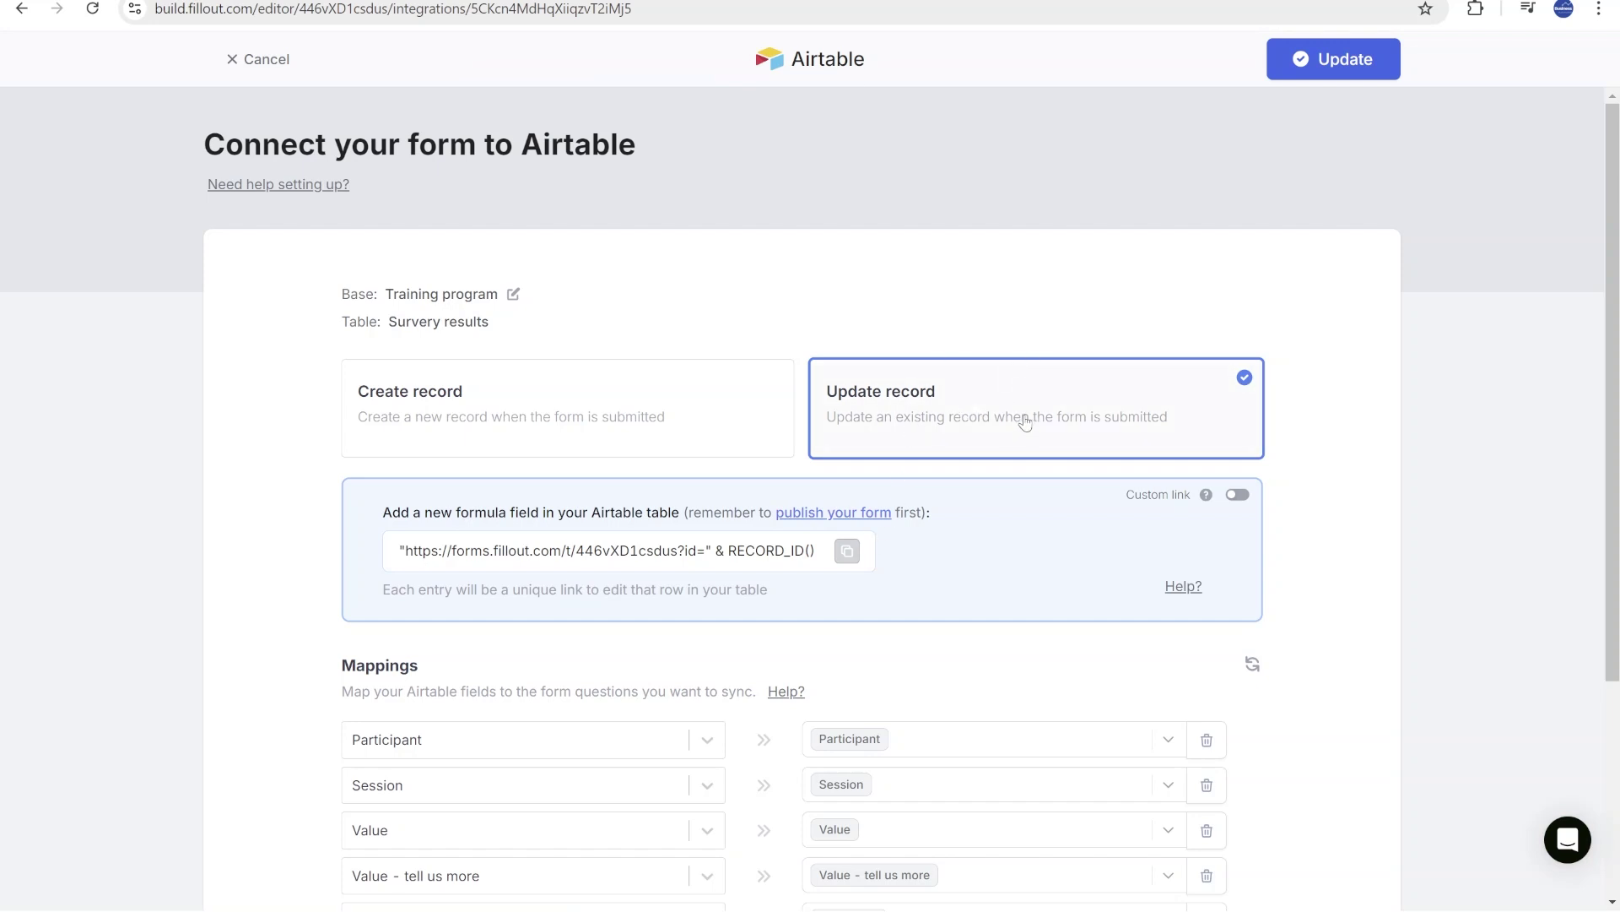
- Save the Airtable connection in Update record mode and return to the form's Edit view
scroll(886, 540, down, 1)
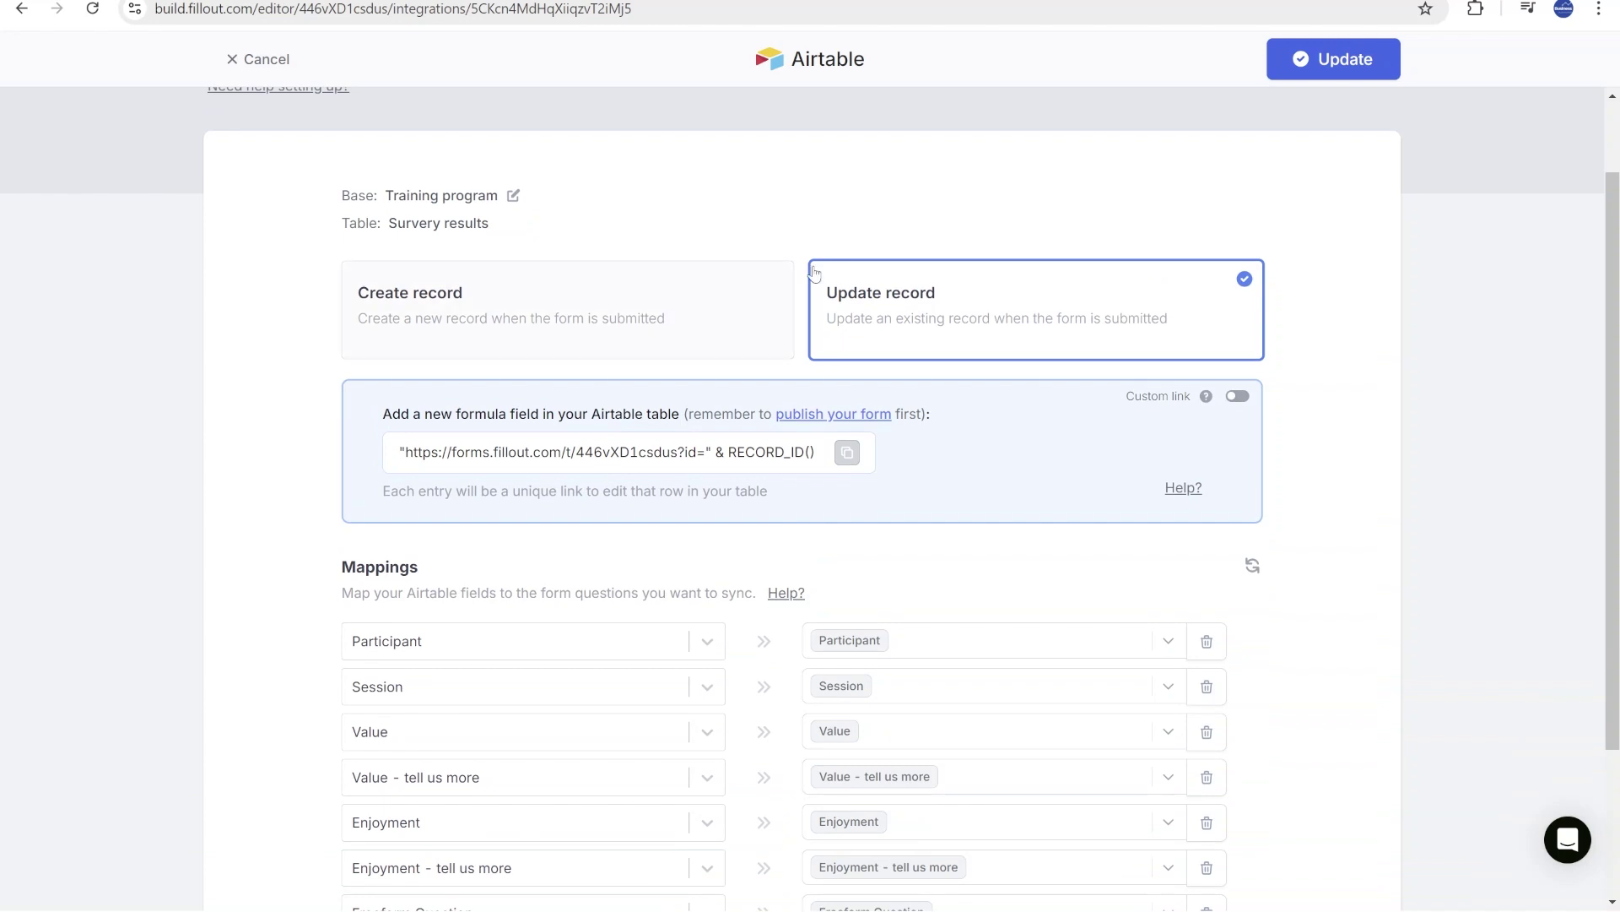
scroll(894, 506, down, 2)
scroll(904, 474, up, 2)
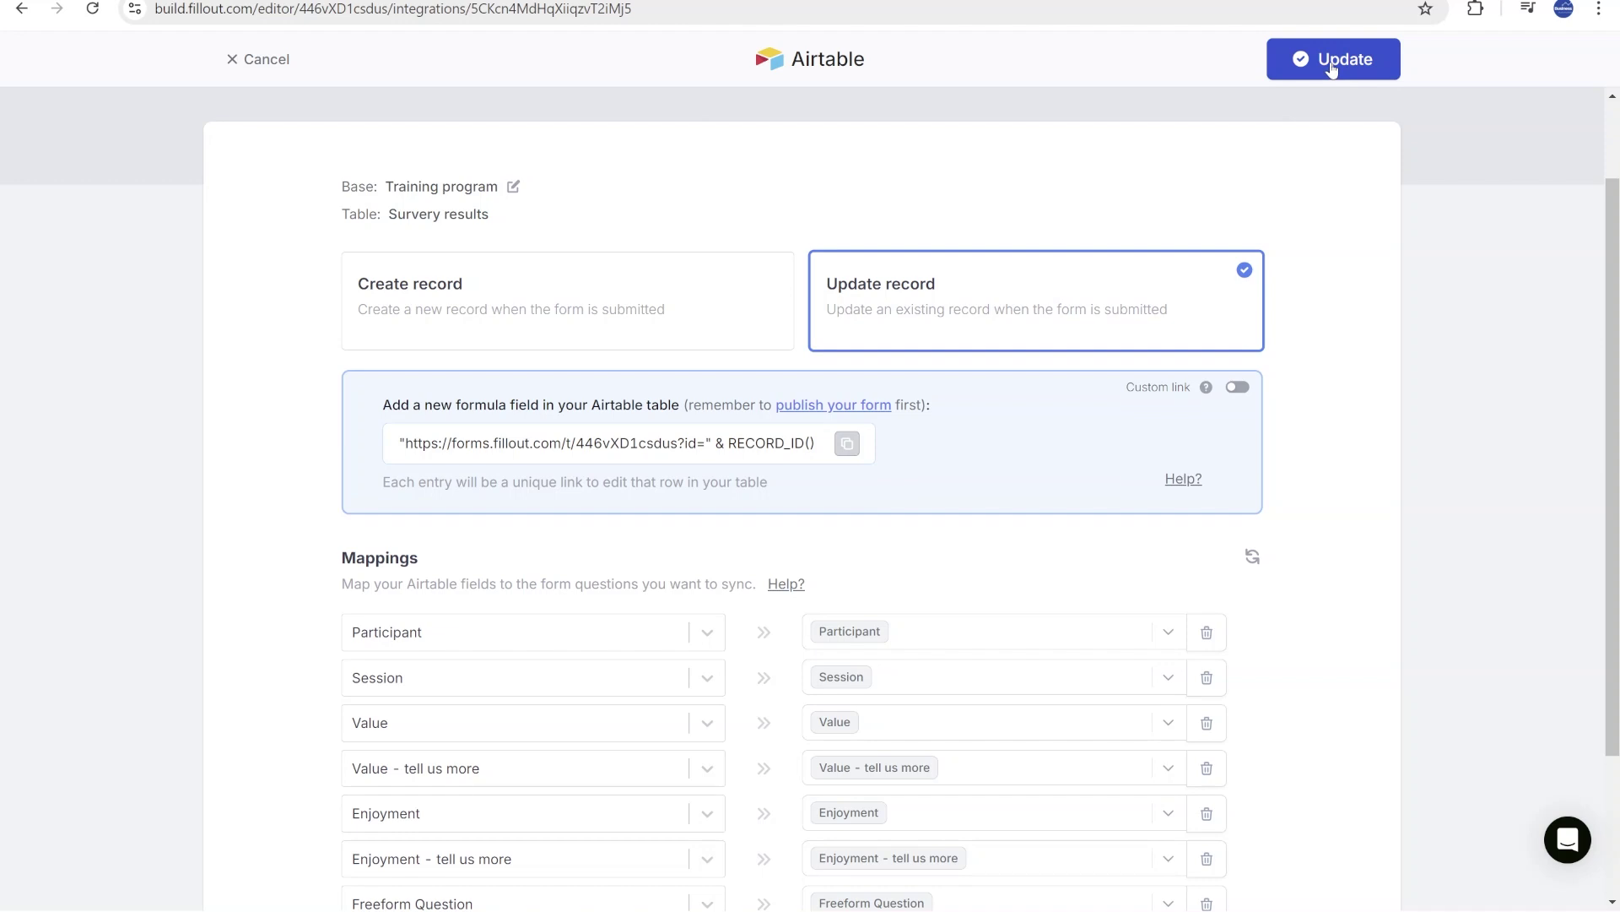
click(1332, 69)
click(653, 61)
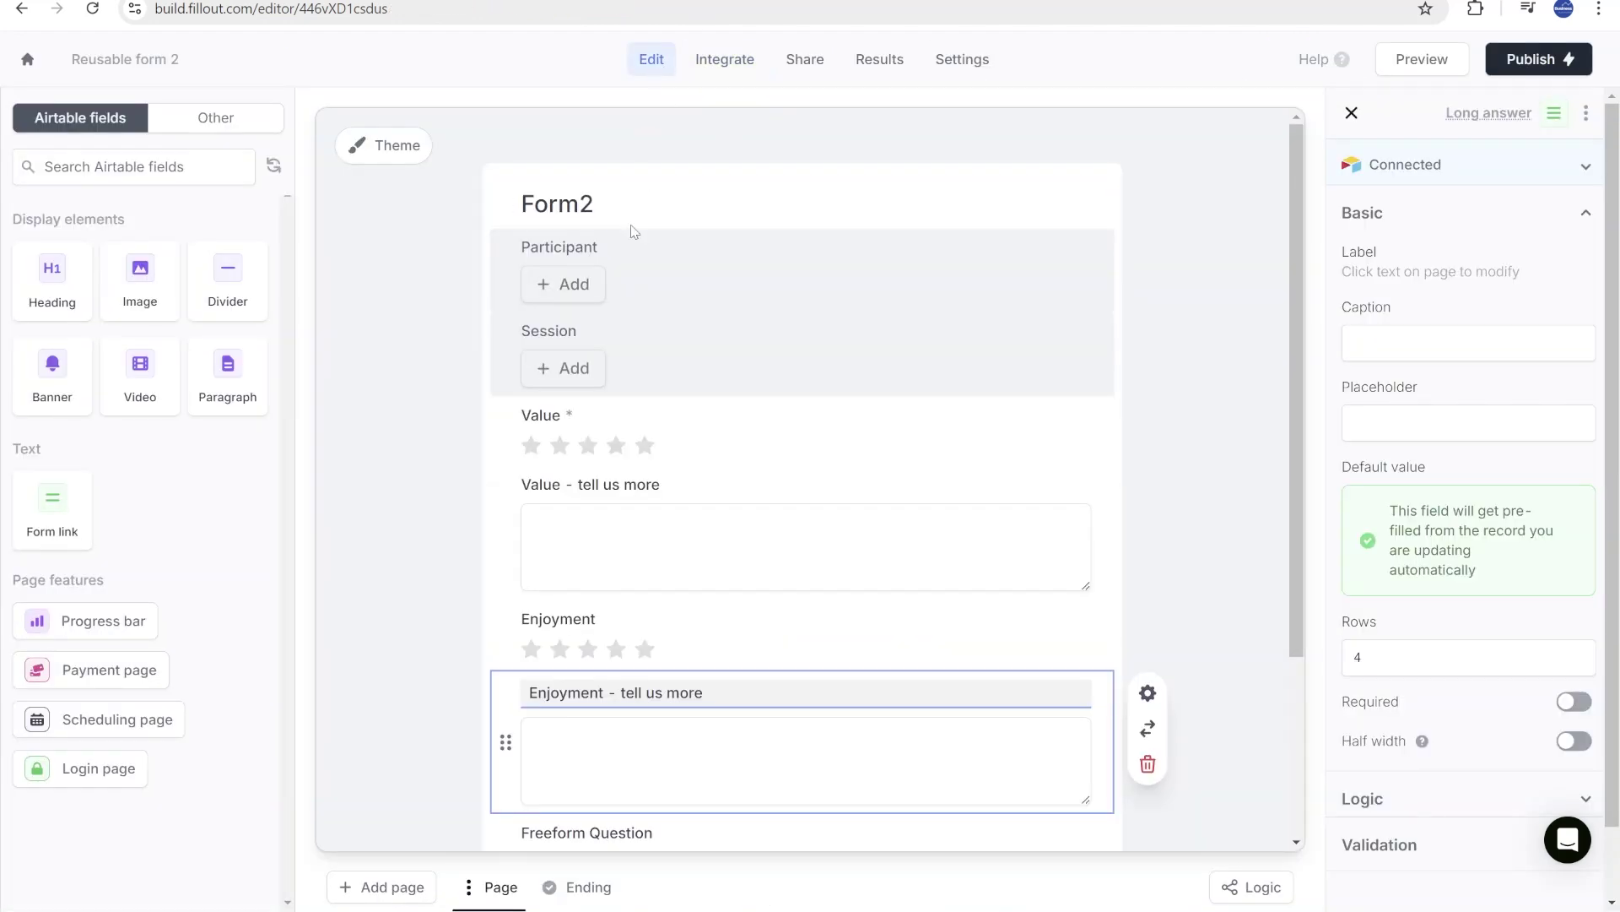
- Add a heading below Form2 showing the linked Session record's Name as a dynamic value
drag(51, 283, 583, 265)
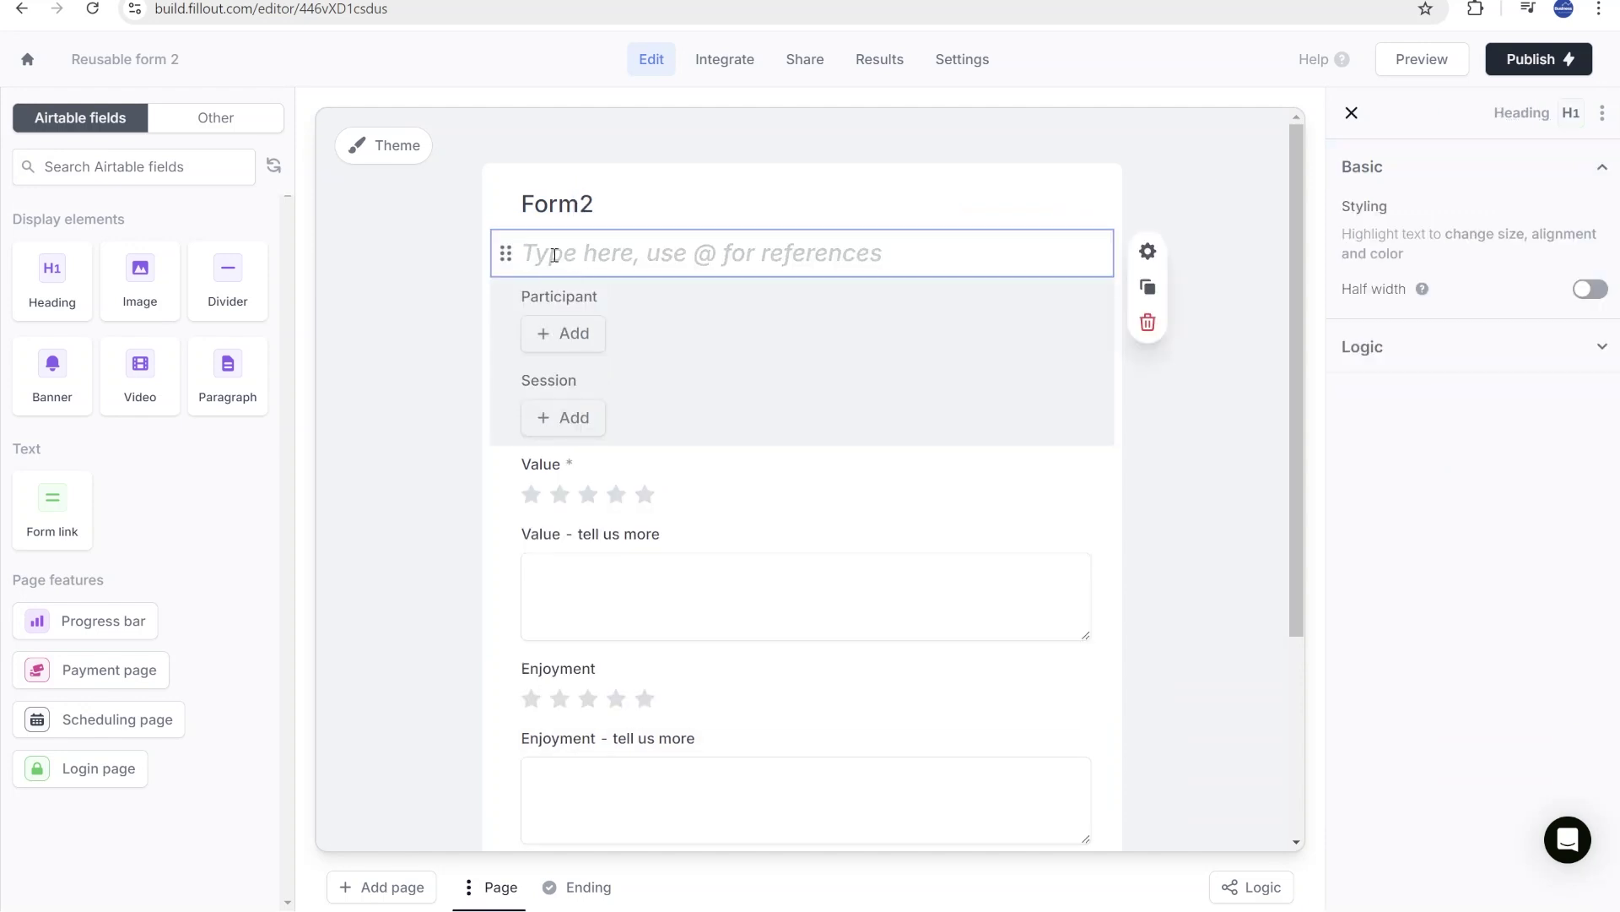
text(@)
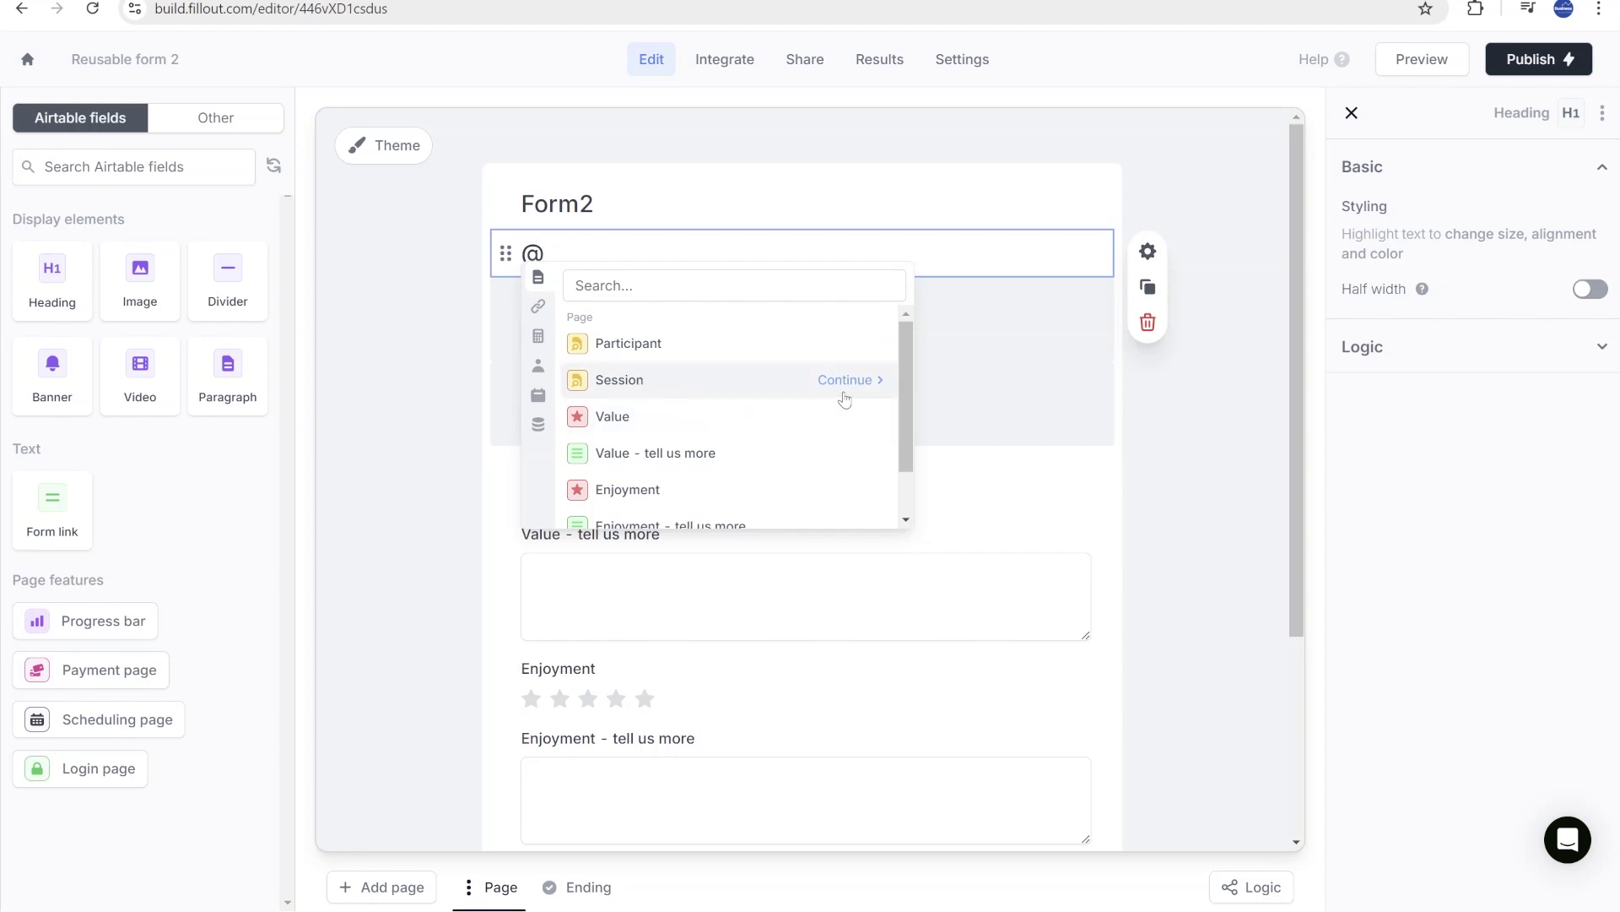
click(860, 387)
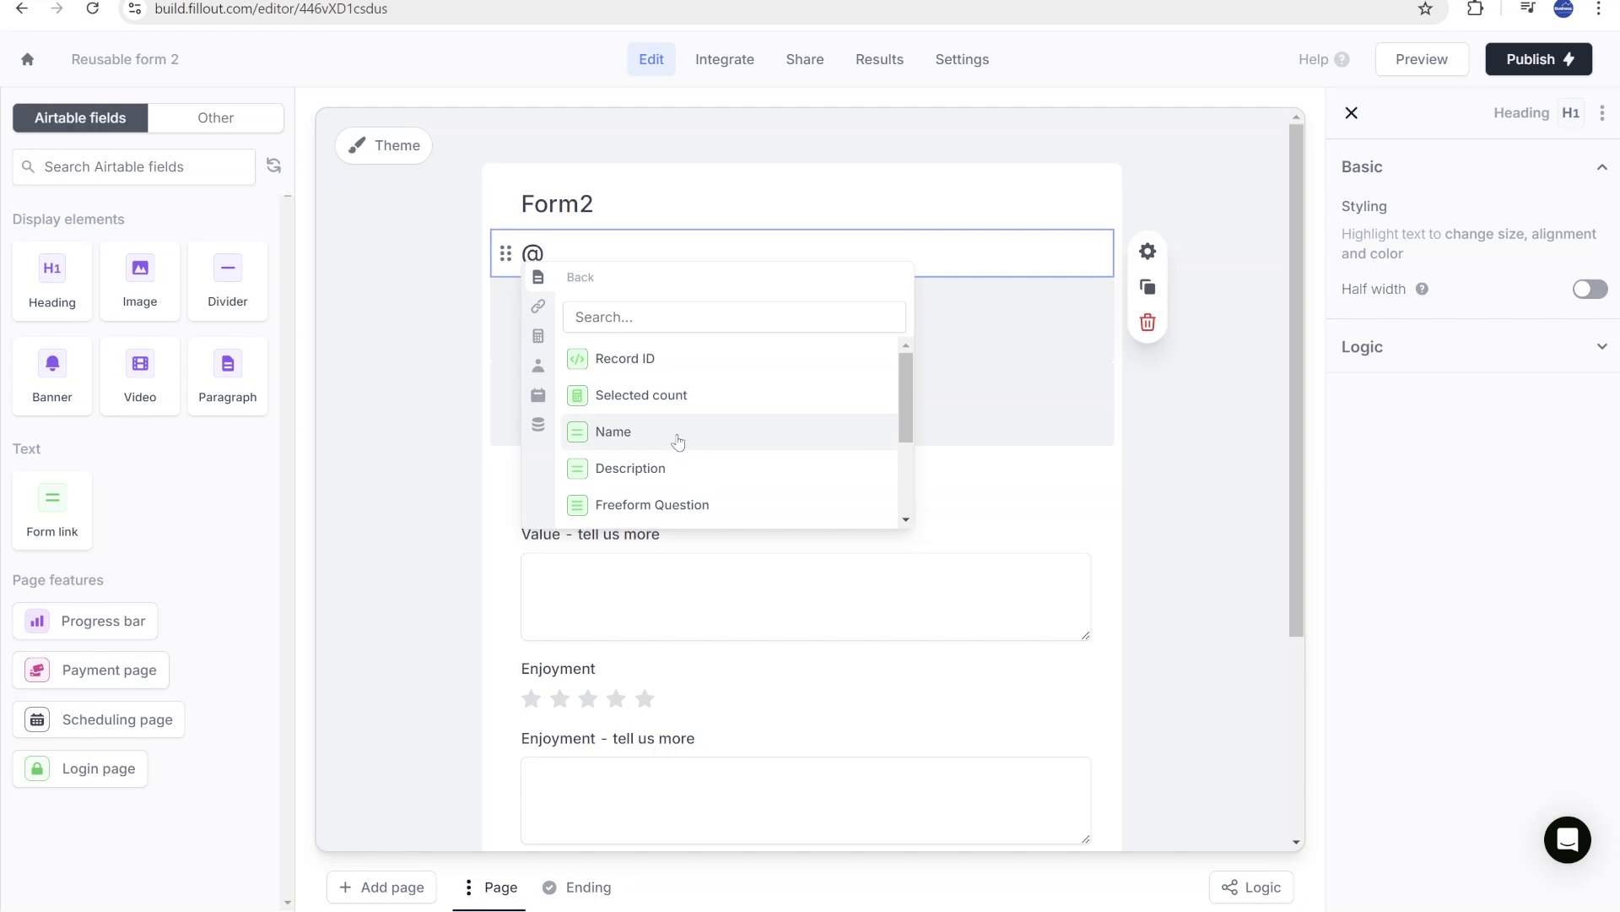
scroll(686, 460, down, 2)
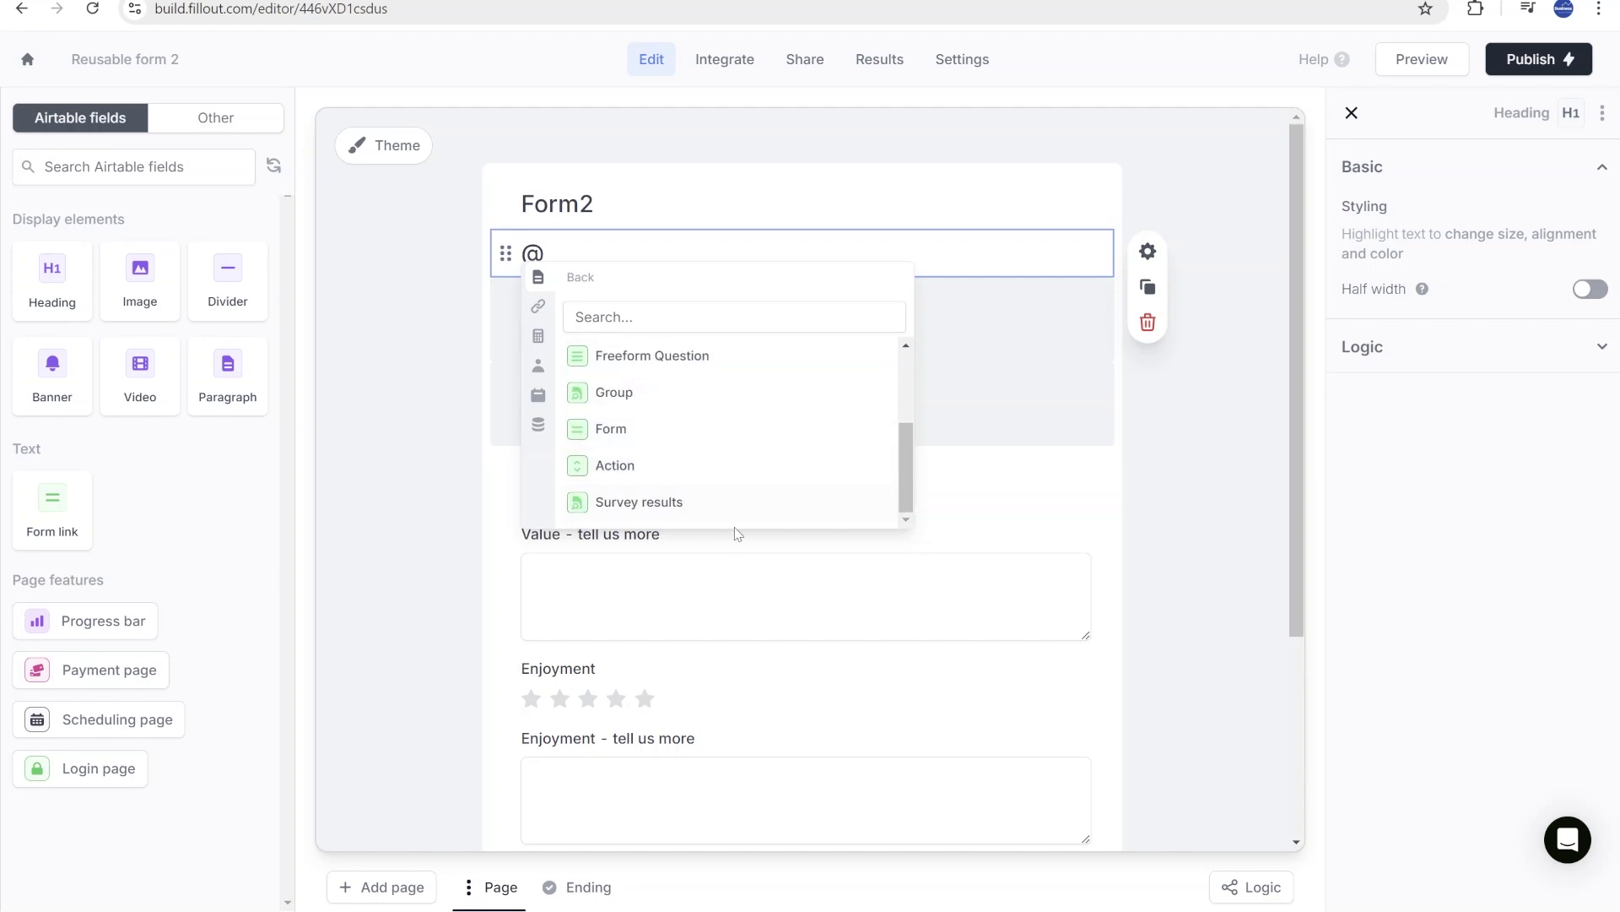
scroll(728, 493, up, 2)
scroll(717, 431, up, 1)
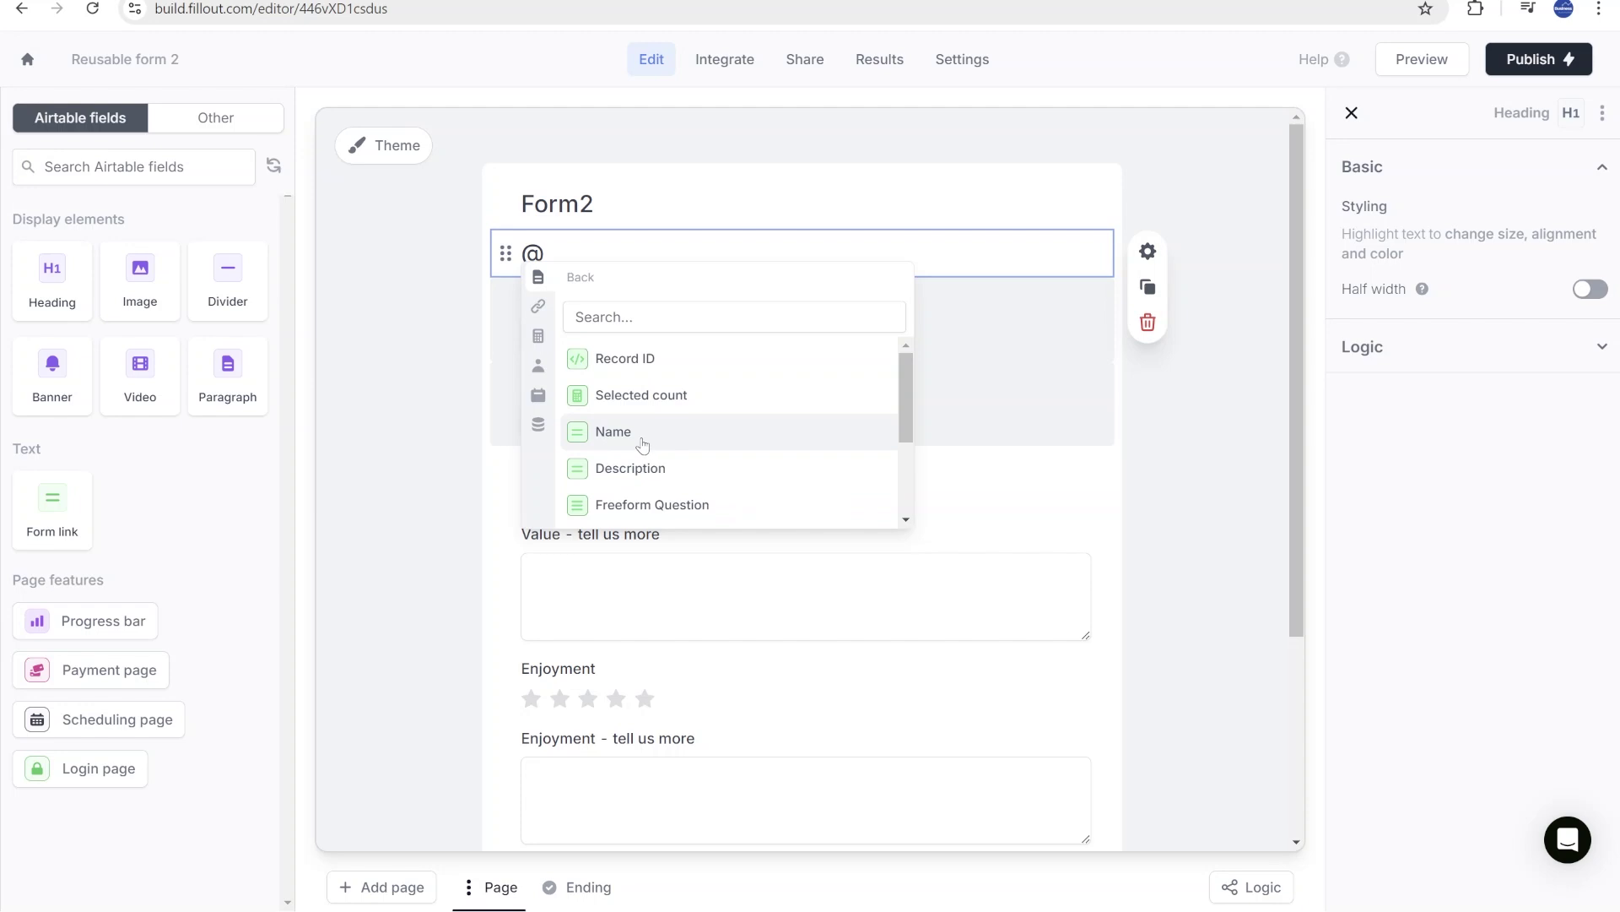
click(643, 443)
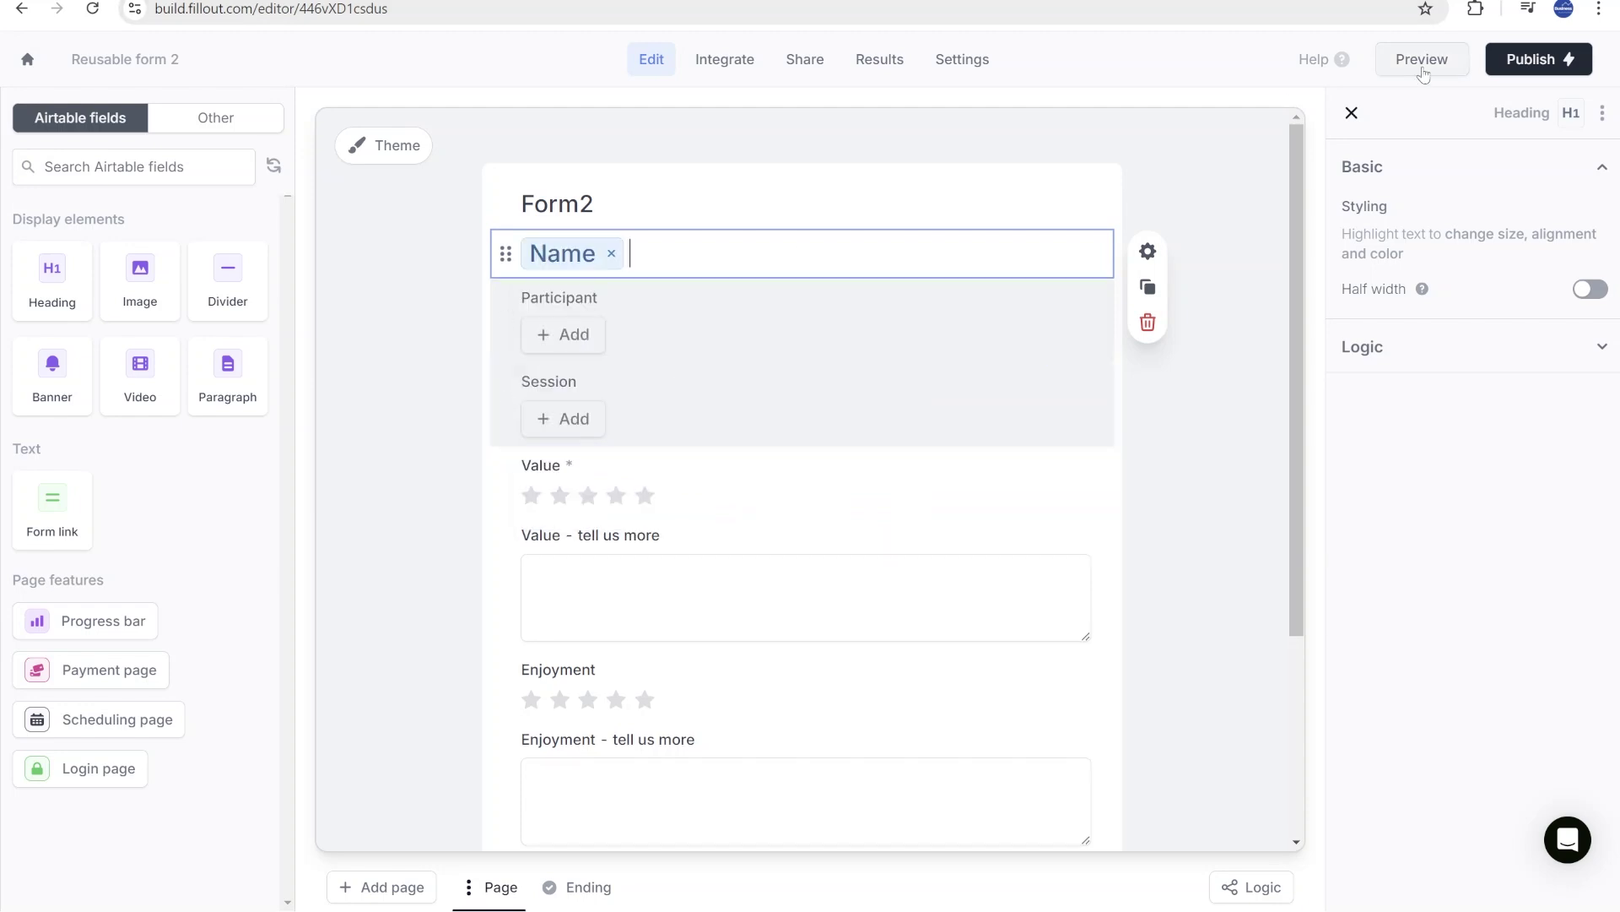
- Preview the form with the Session 5 record loaded, check its title, then exit preview
click(1422, 61)
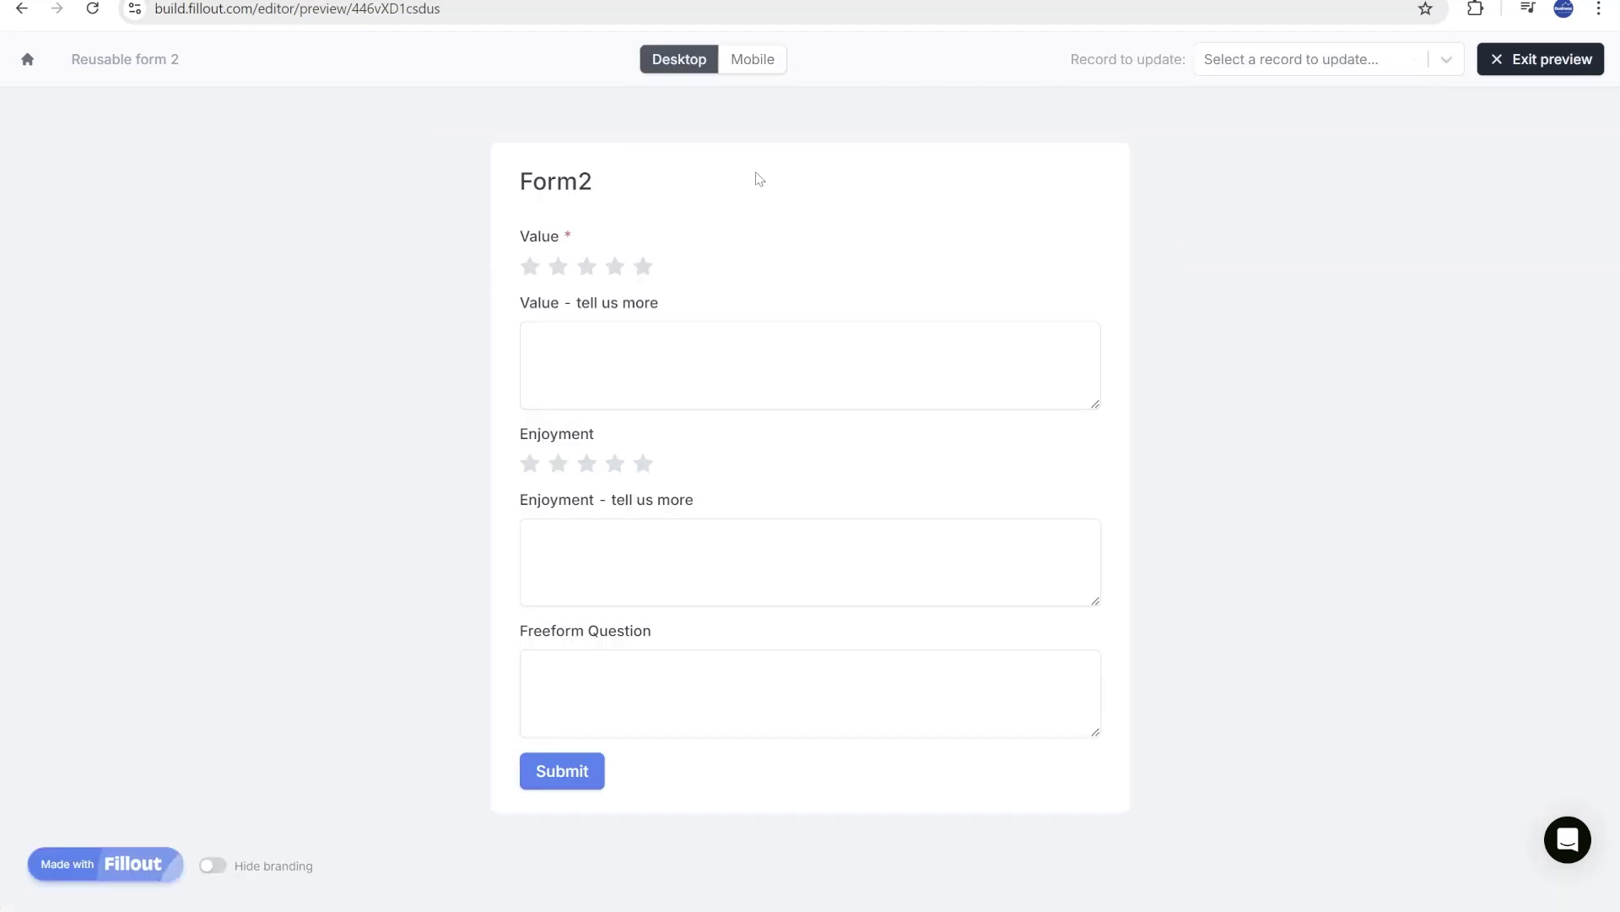
click(1280, 66)
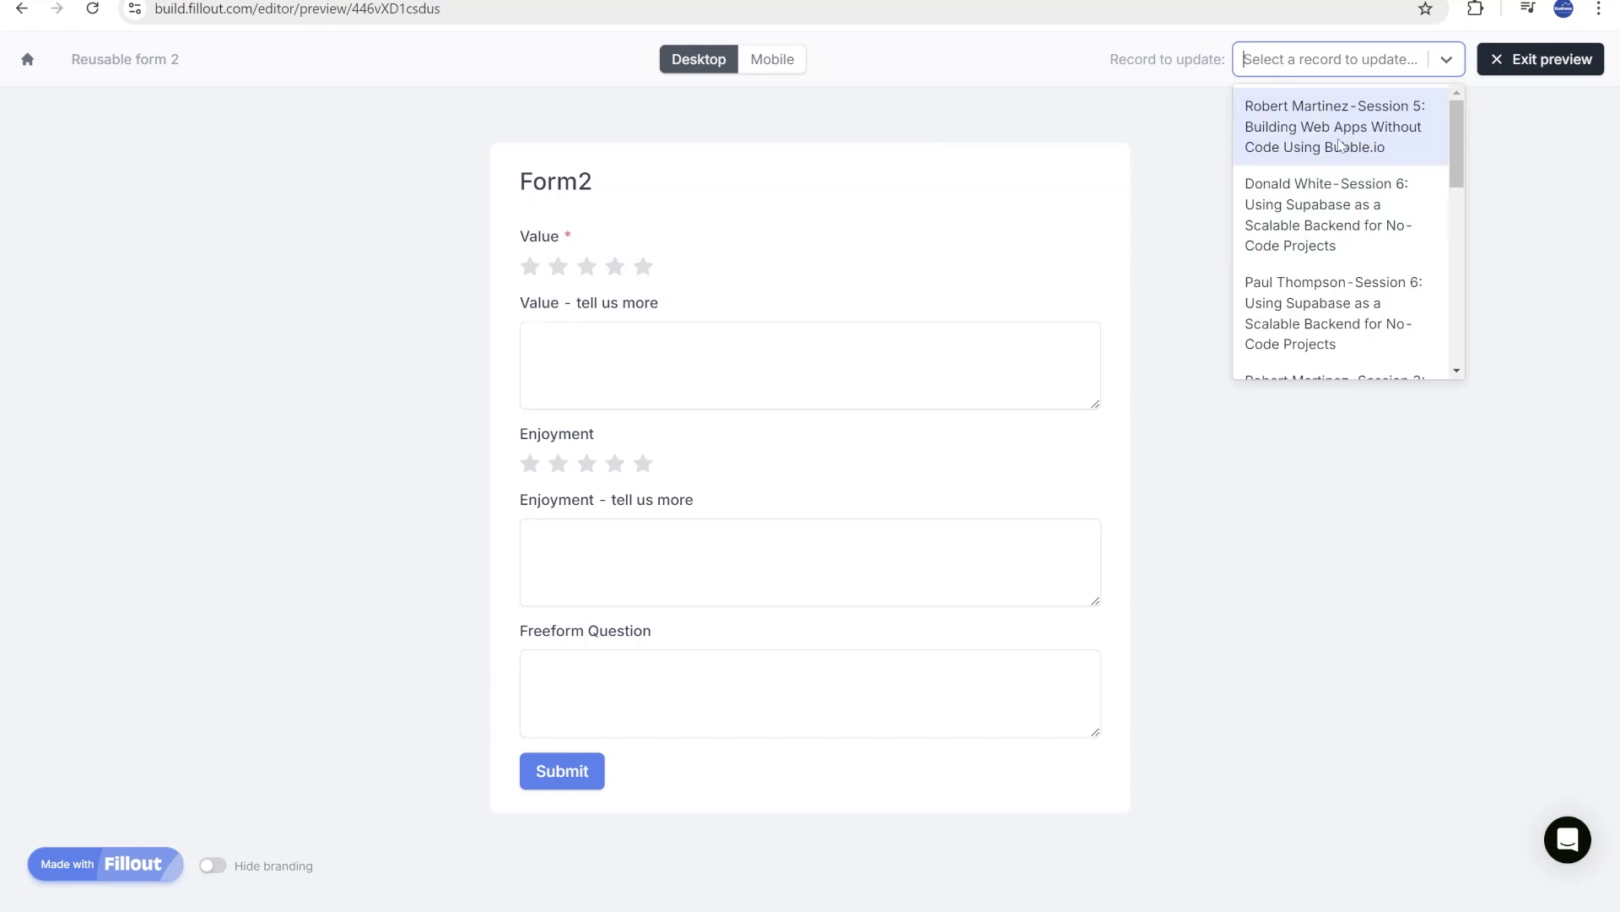
click(1341, 139)
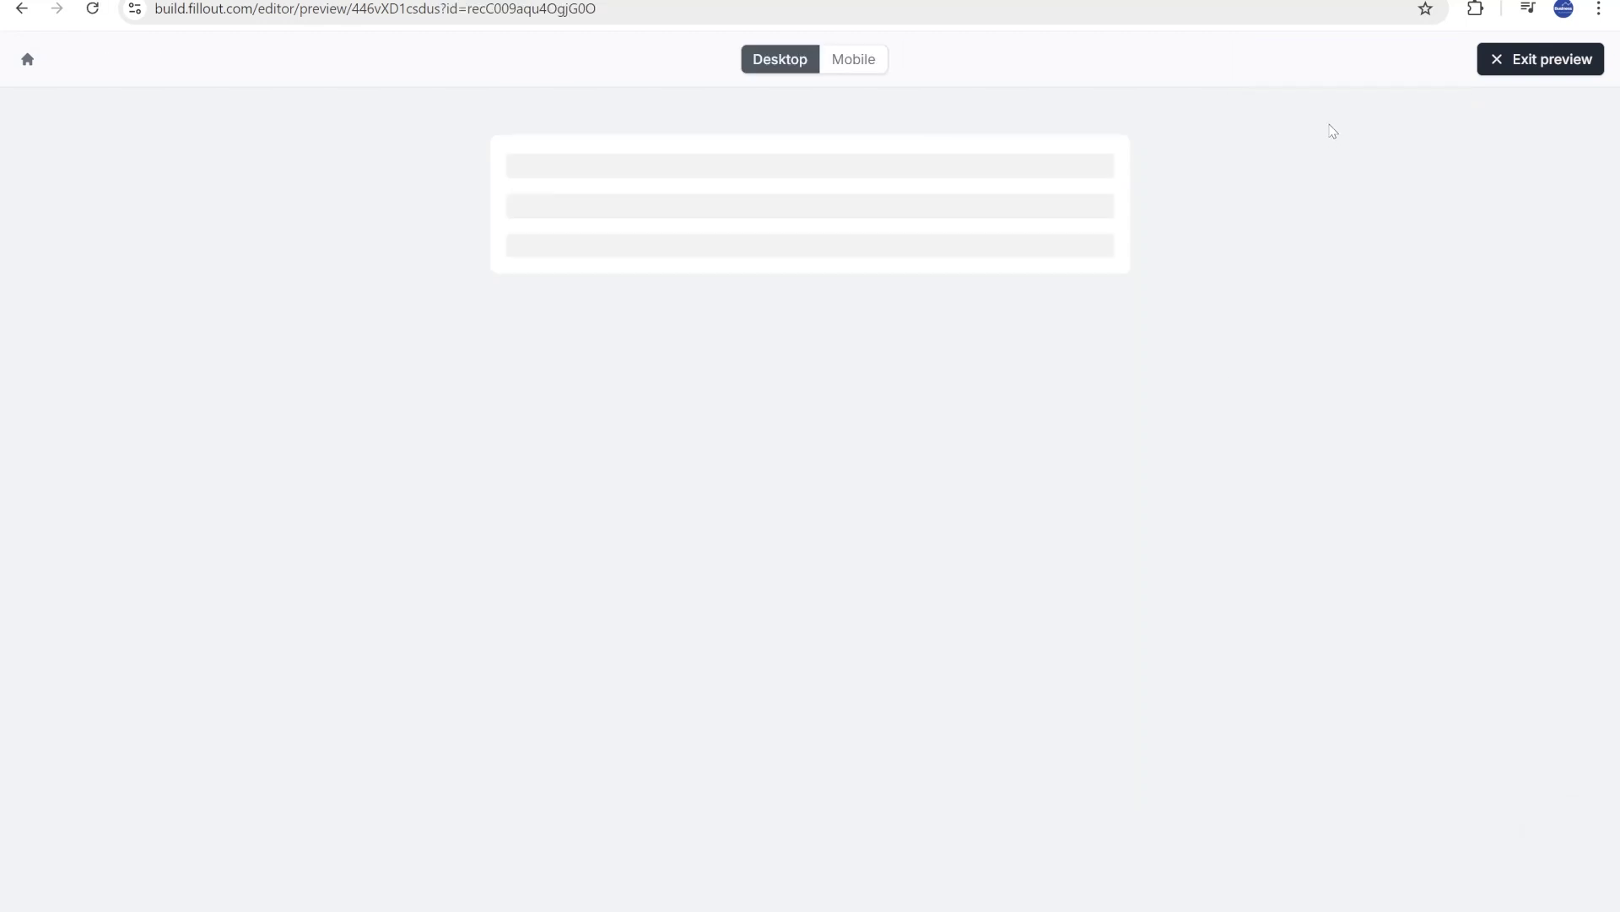
drag(633, 268, 472, 232)
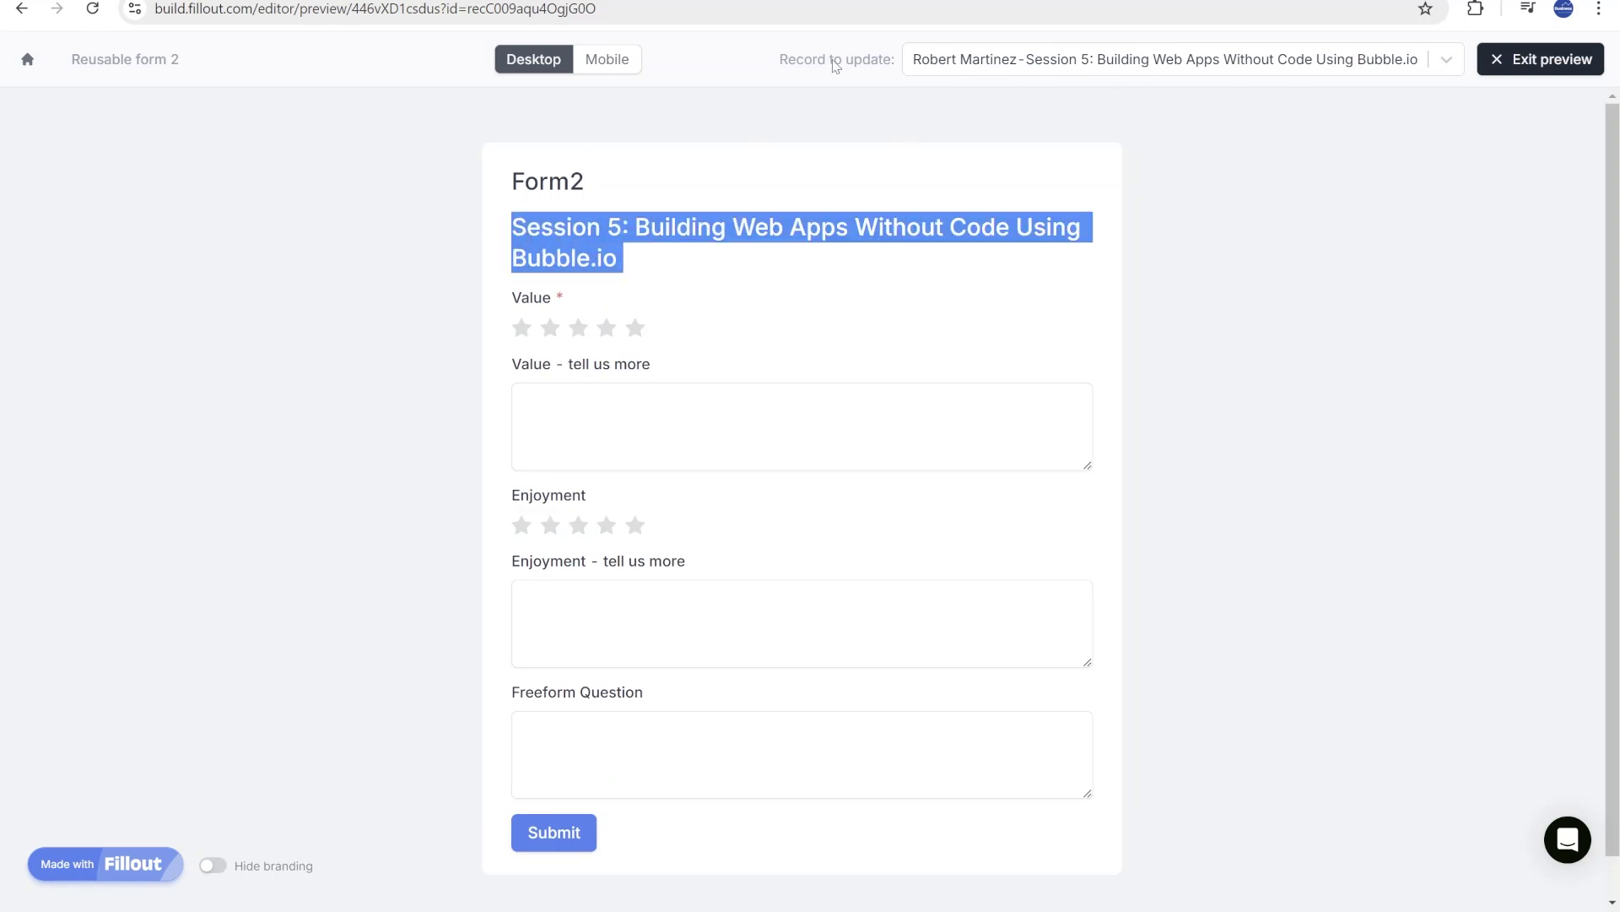
click(645, 289)
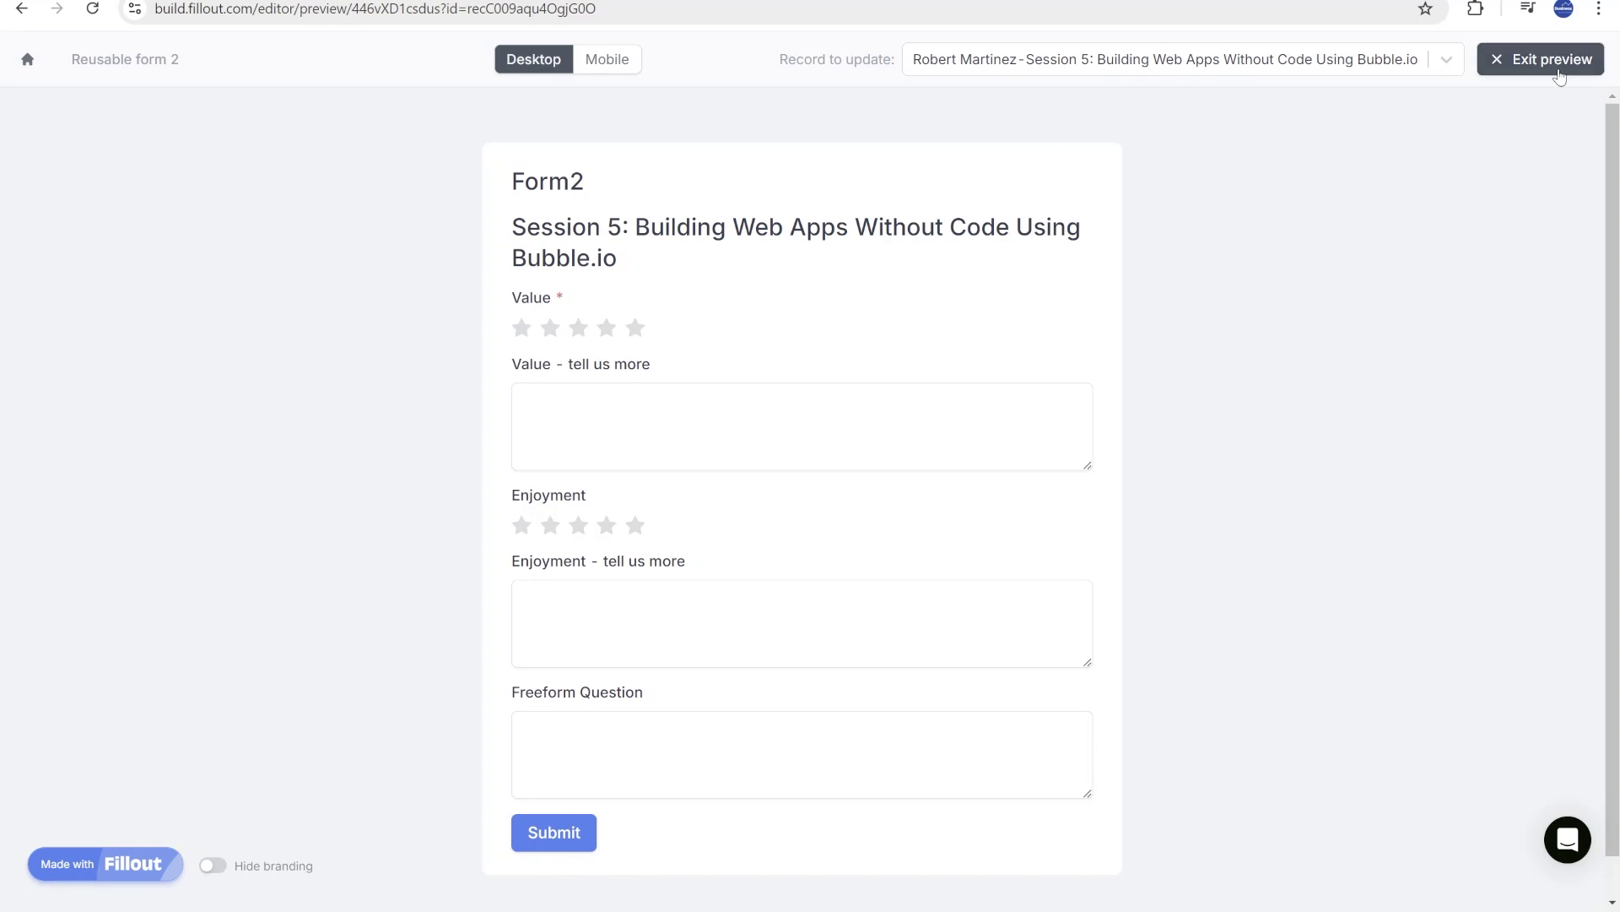
click(1524, 71)
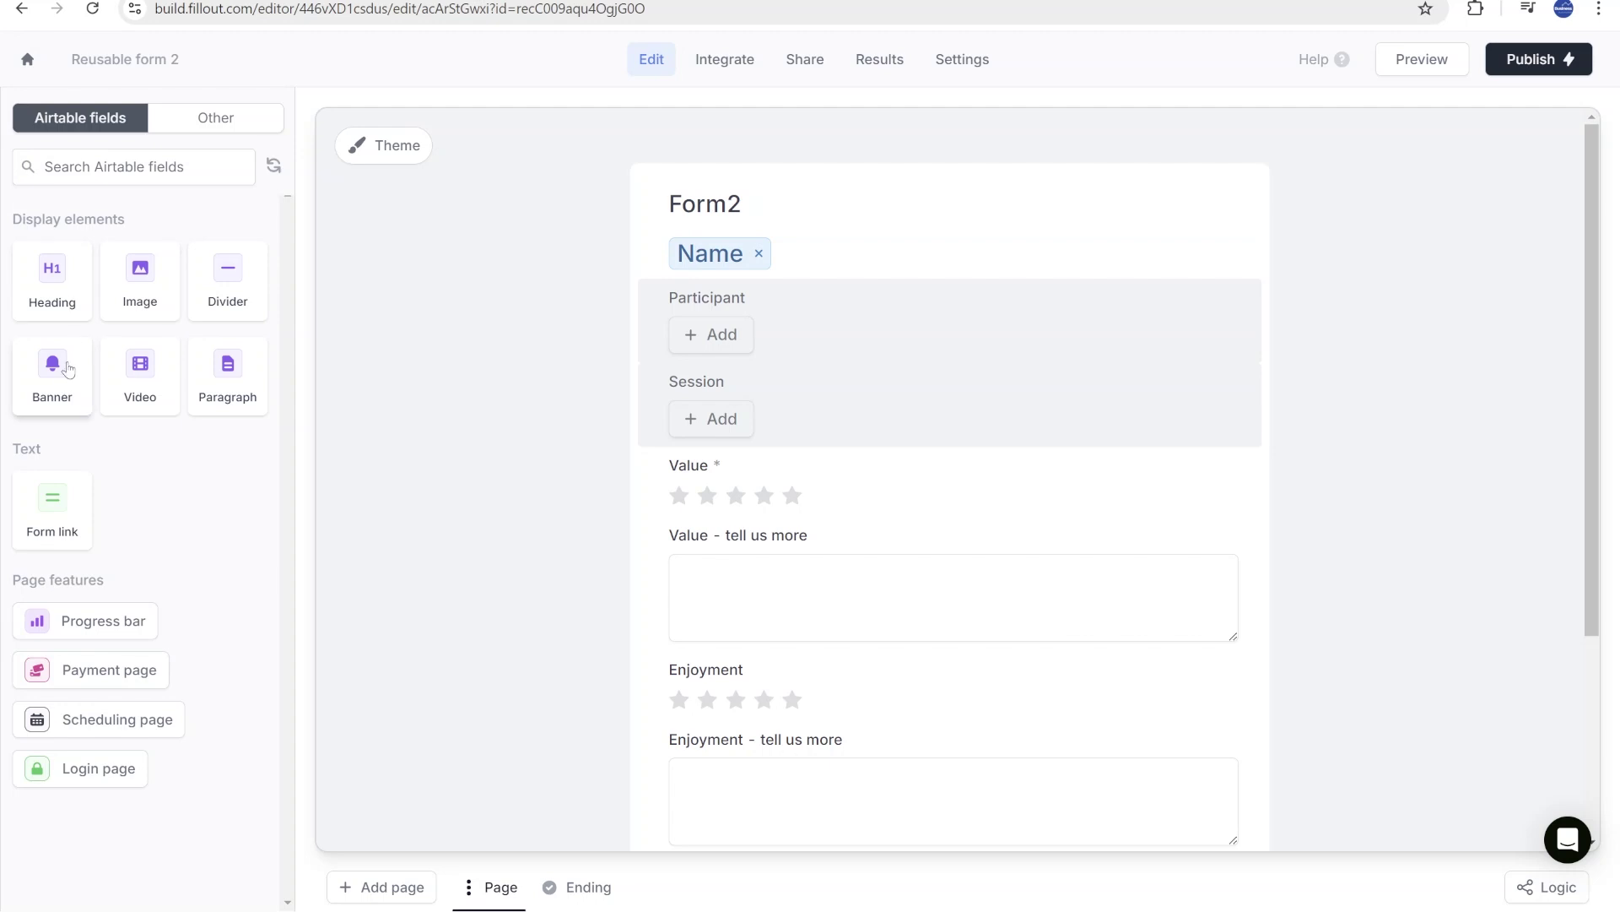
- Add a paragraph below the Name heading showing the Session record's Description
drag(228, 375, 750, 324)
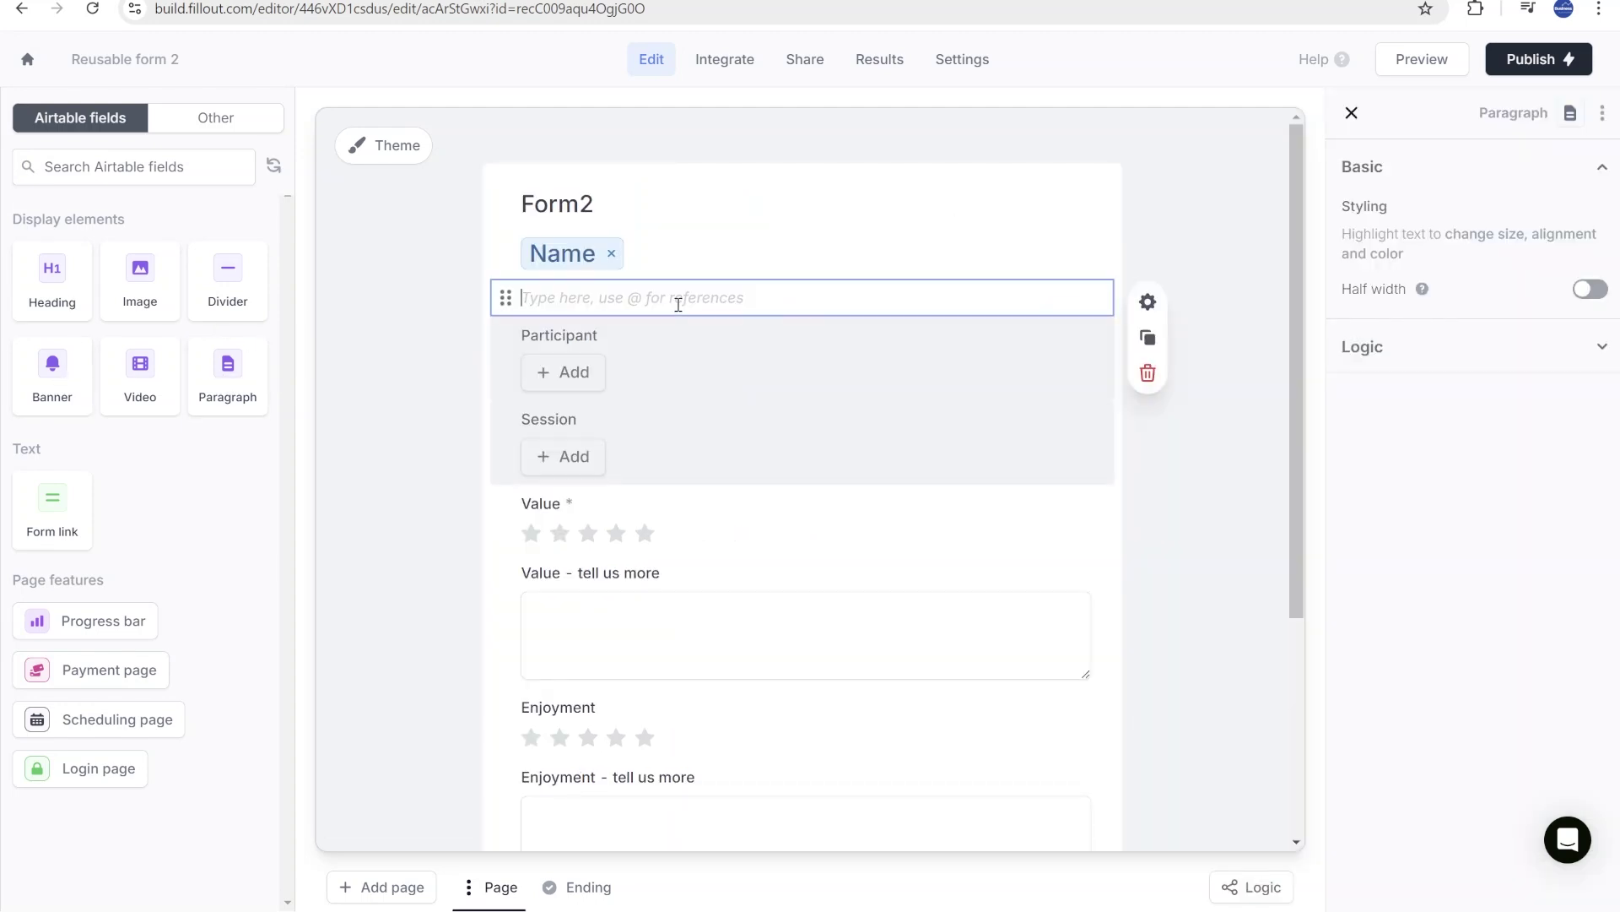
text(@)
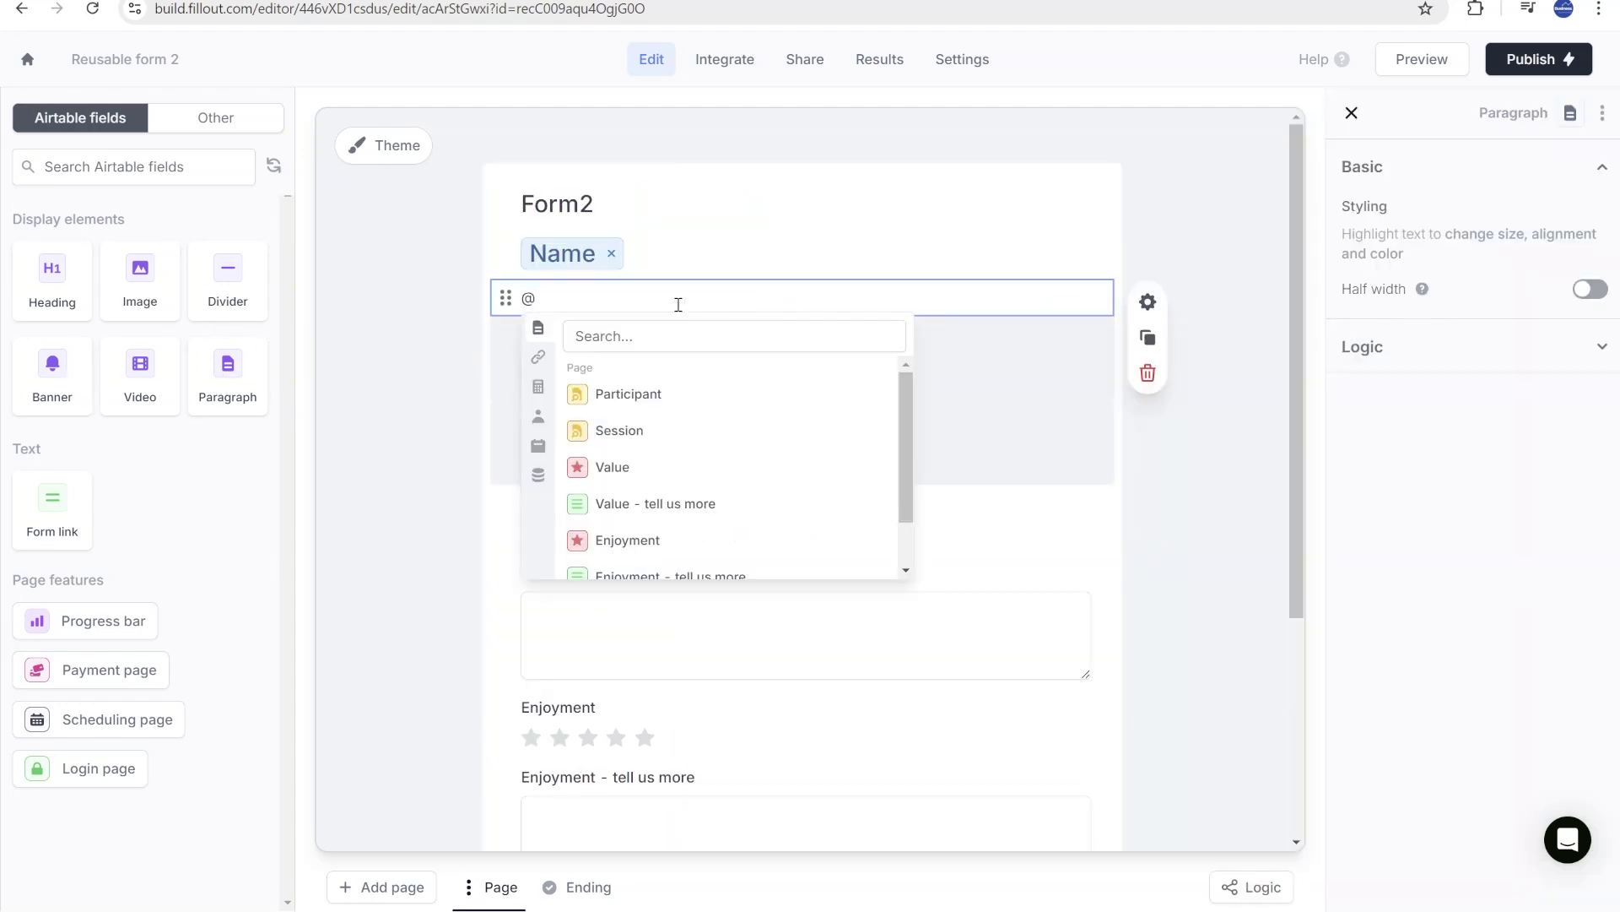
click(849, 432)
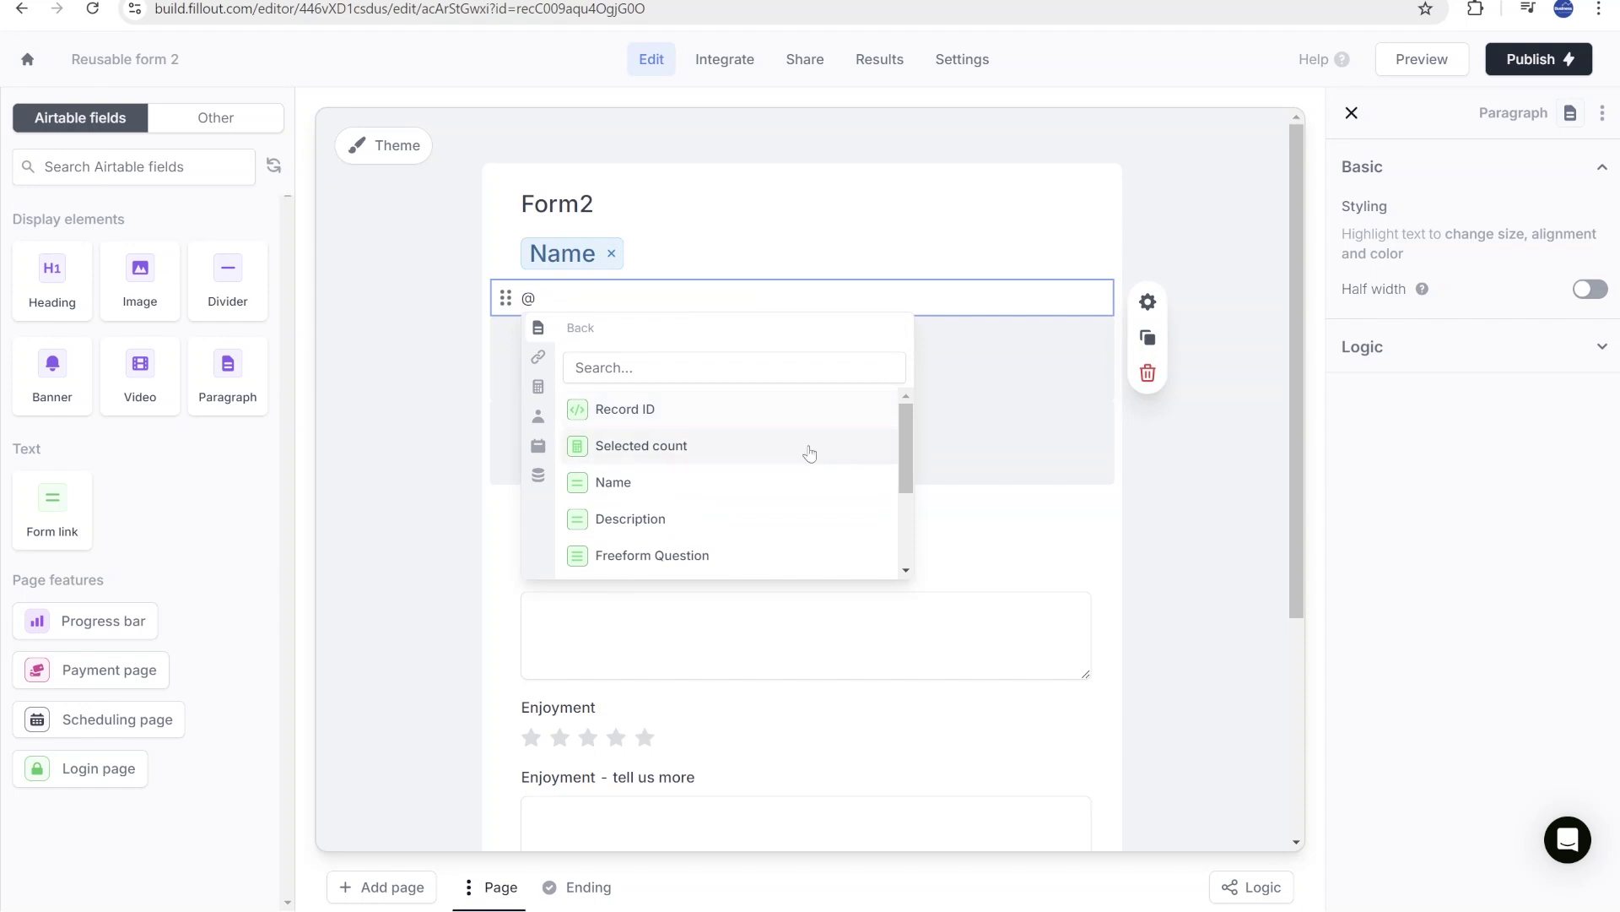
click(698, 518)
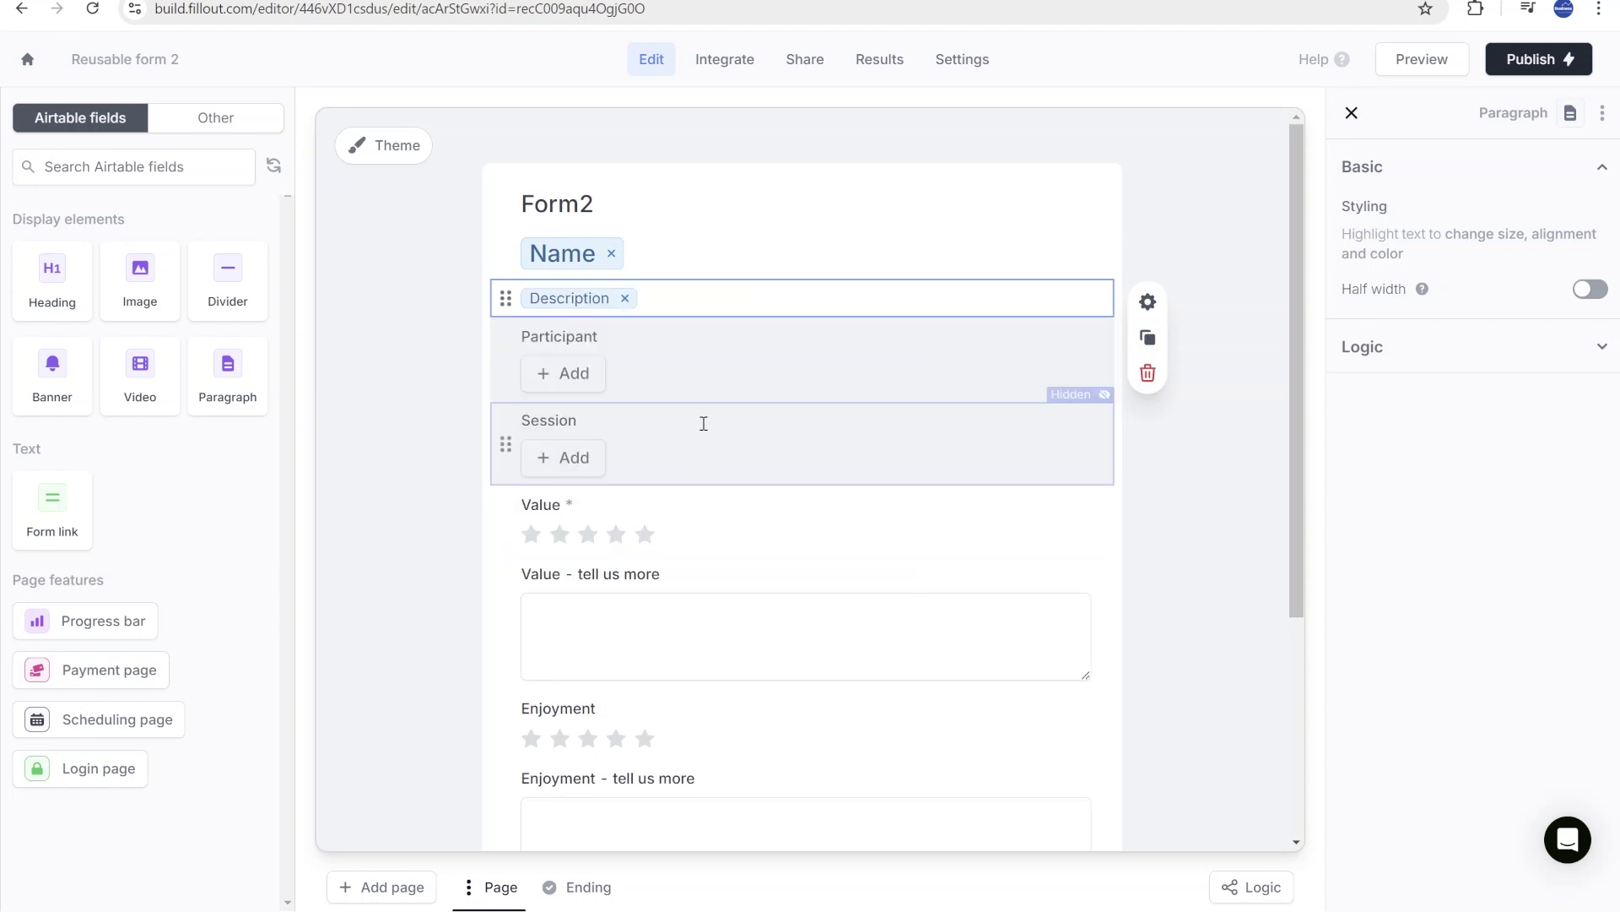
- Add a 'Hello [Participant Name],' greeting to the Form2 heading and preview the form
click(646, 219)
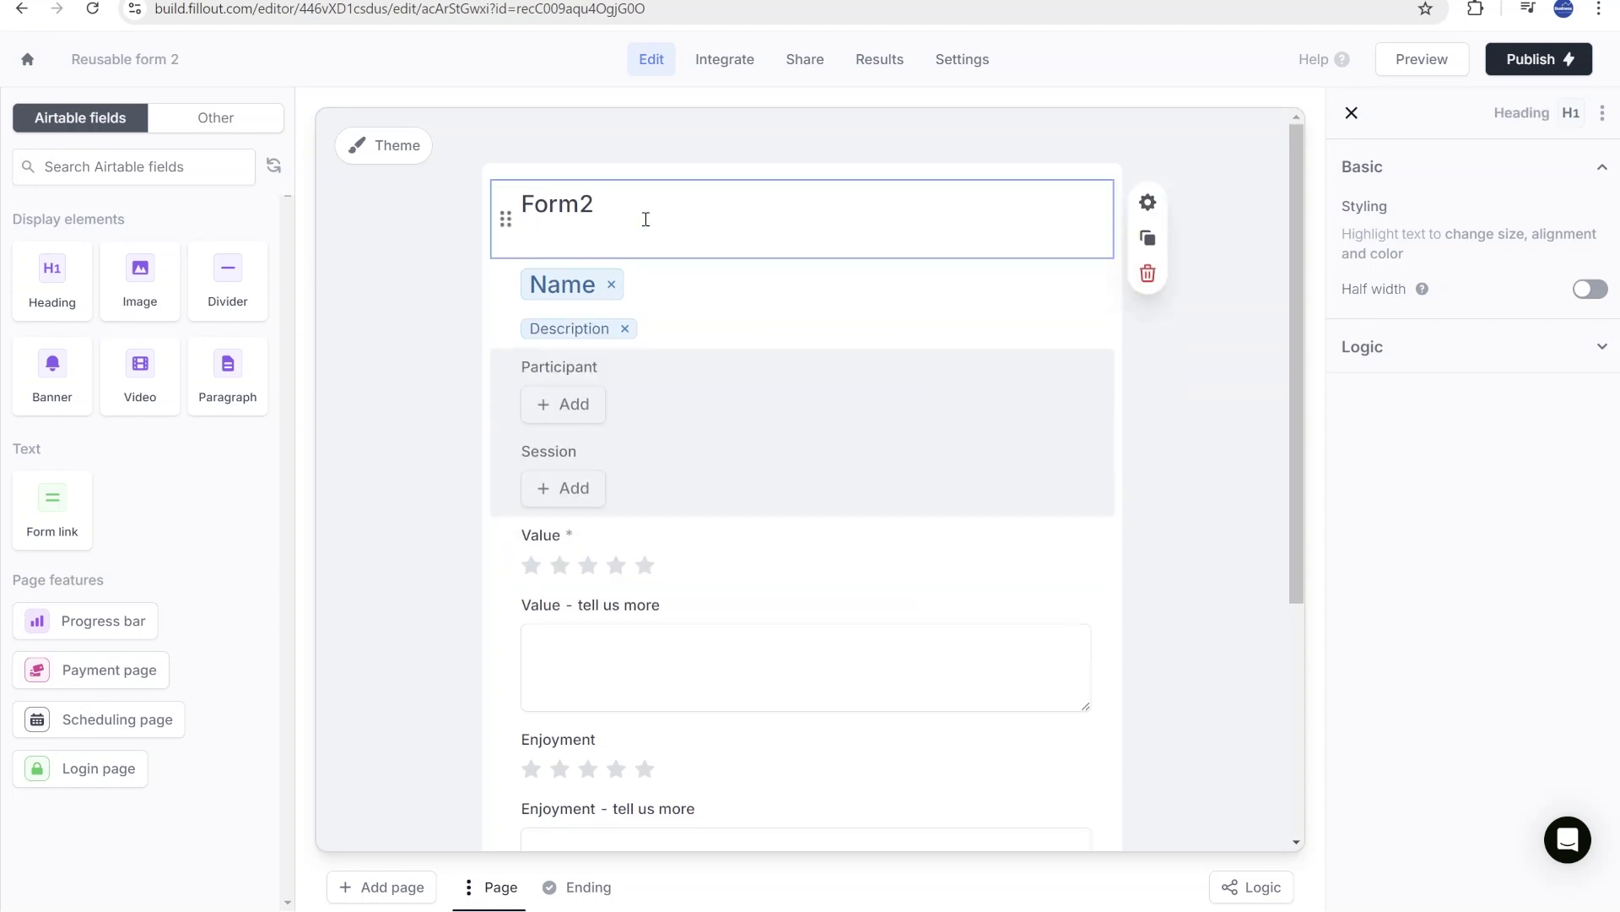
text(@)
click(697, 347)
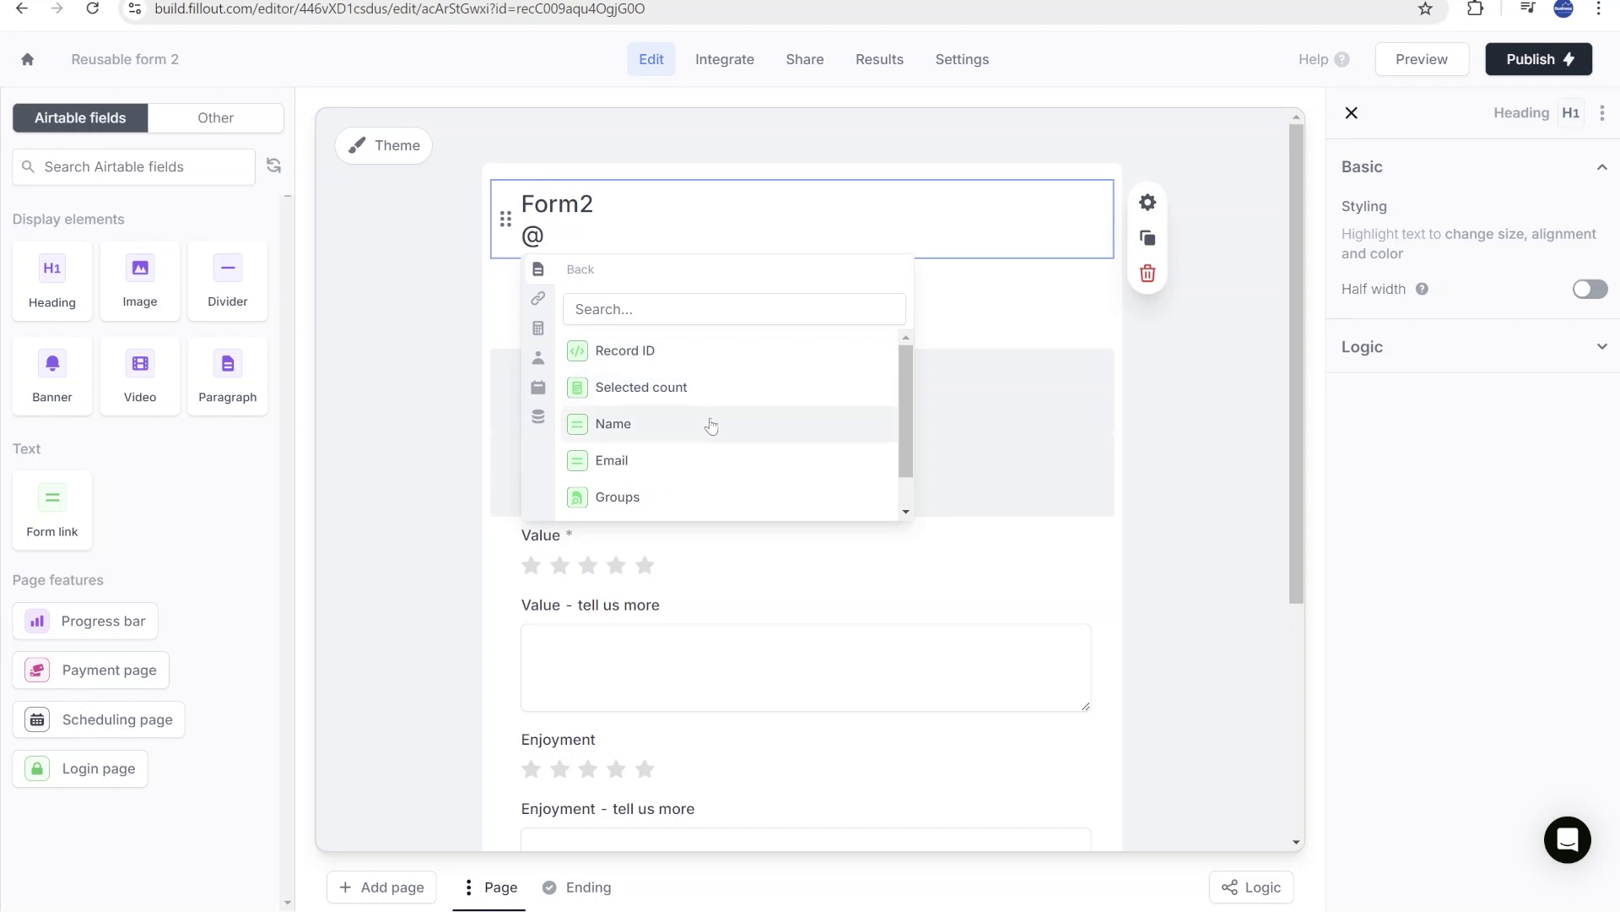
click(711, 426)
key(Home)
text(Hello)
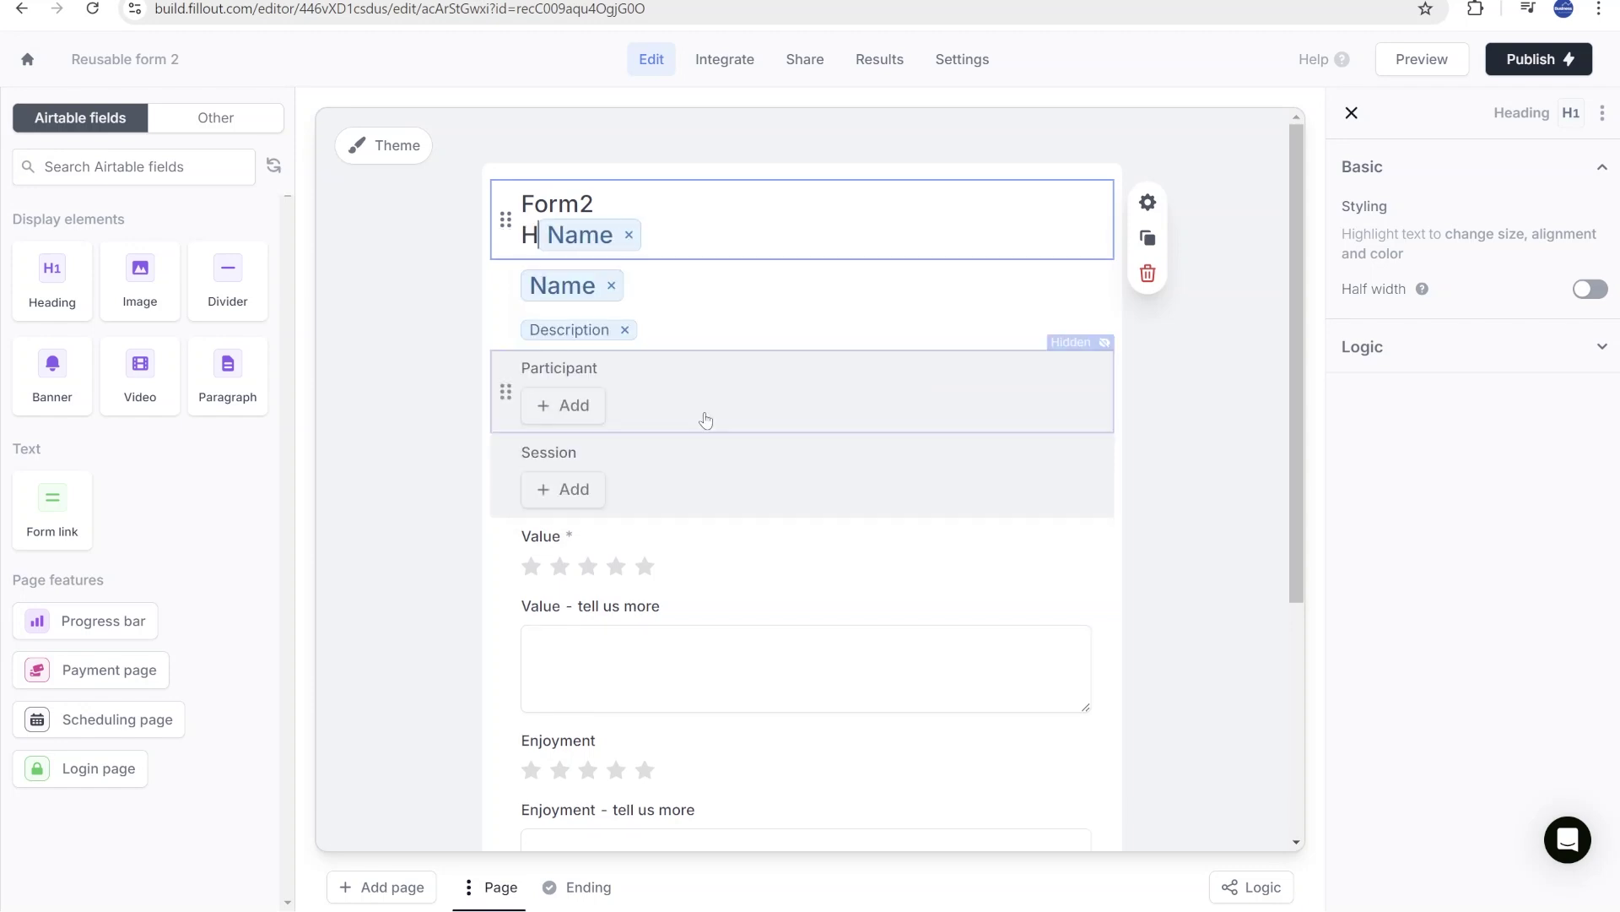
click(957, 236)
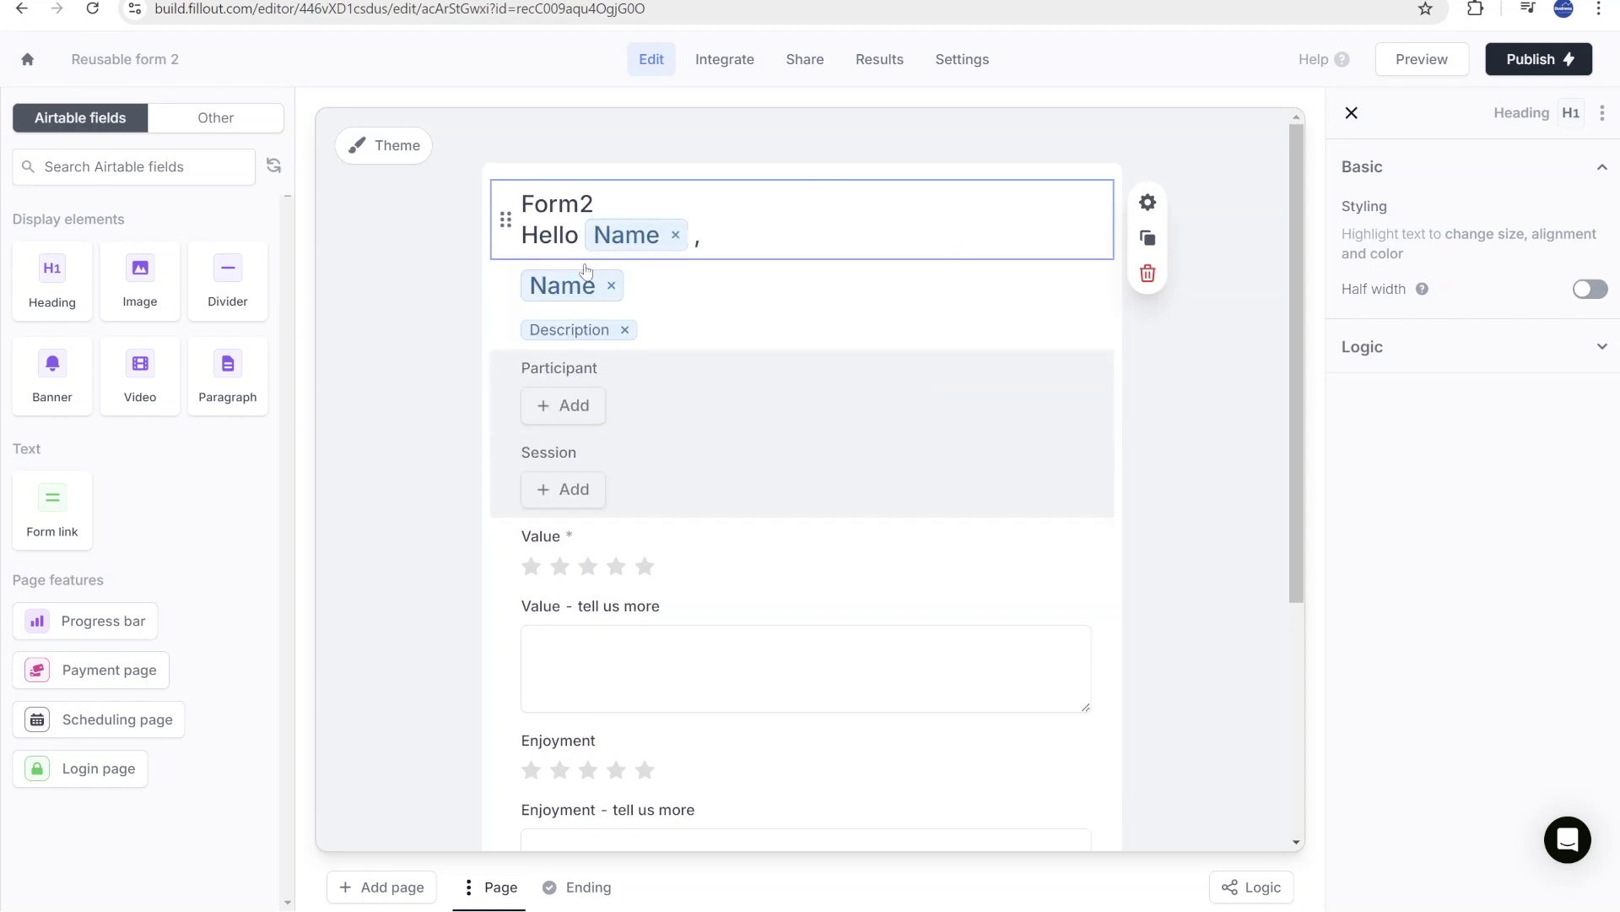
scroll(673, 636, down, 4)
click(1428, 69)
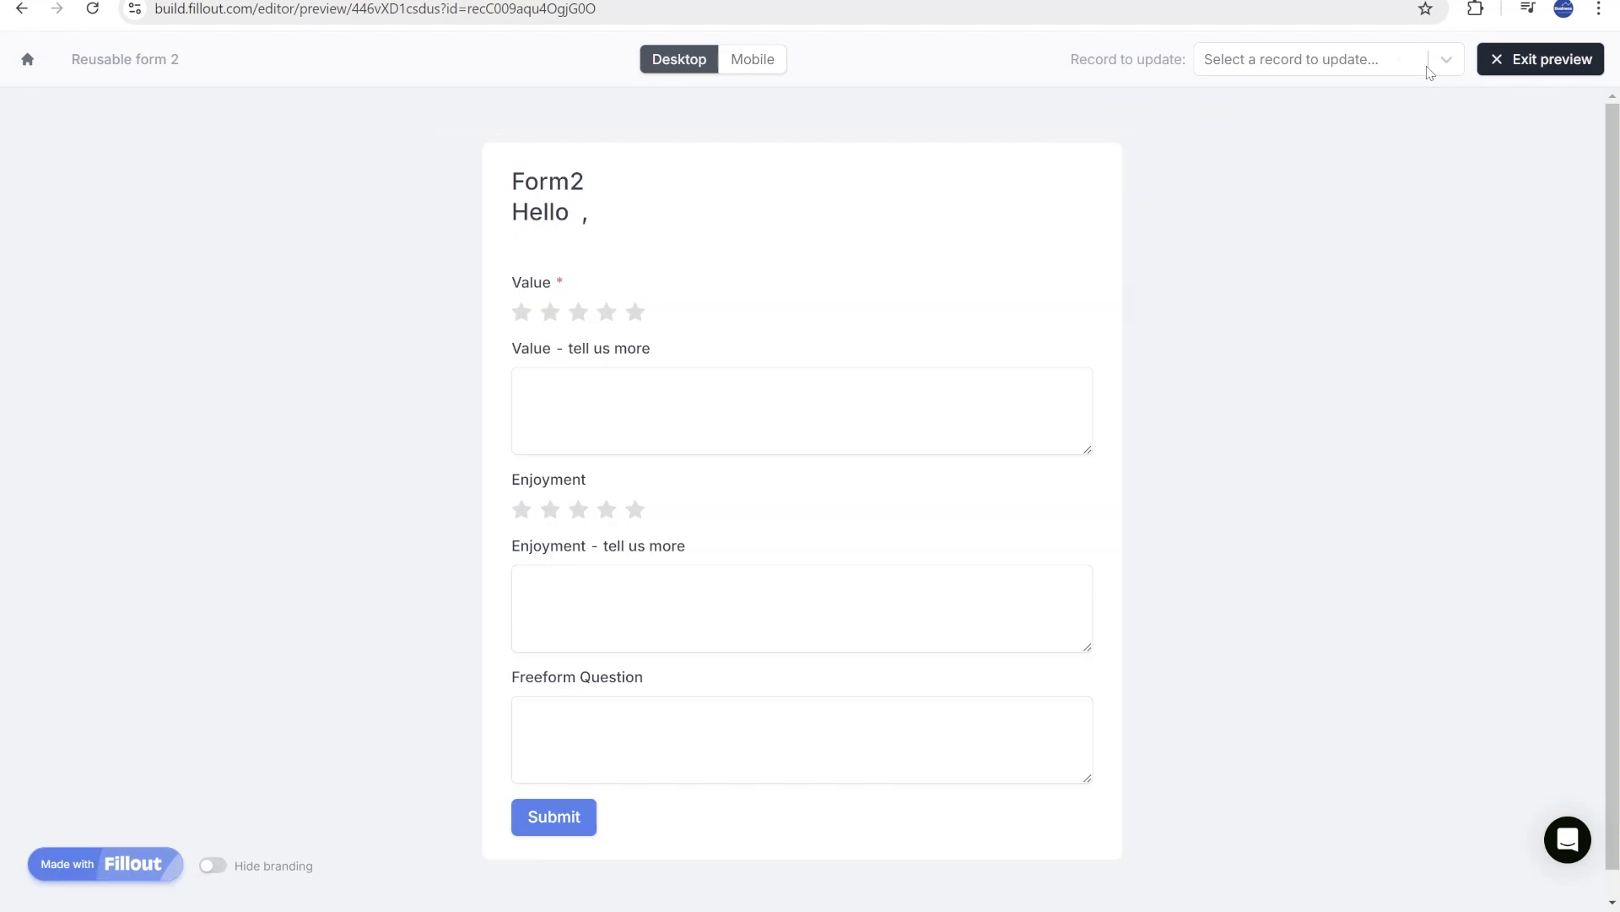
- Check the preview's greeting shows the participant's name, exit preview, and select the Freeform Question field
drag(570, 212, 762, 218)
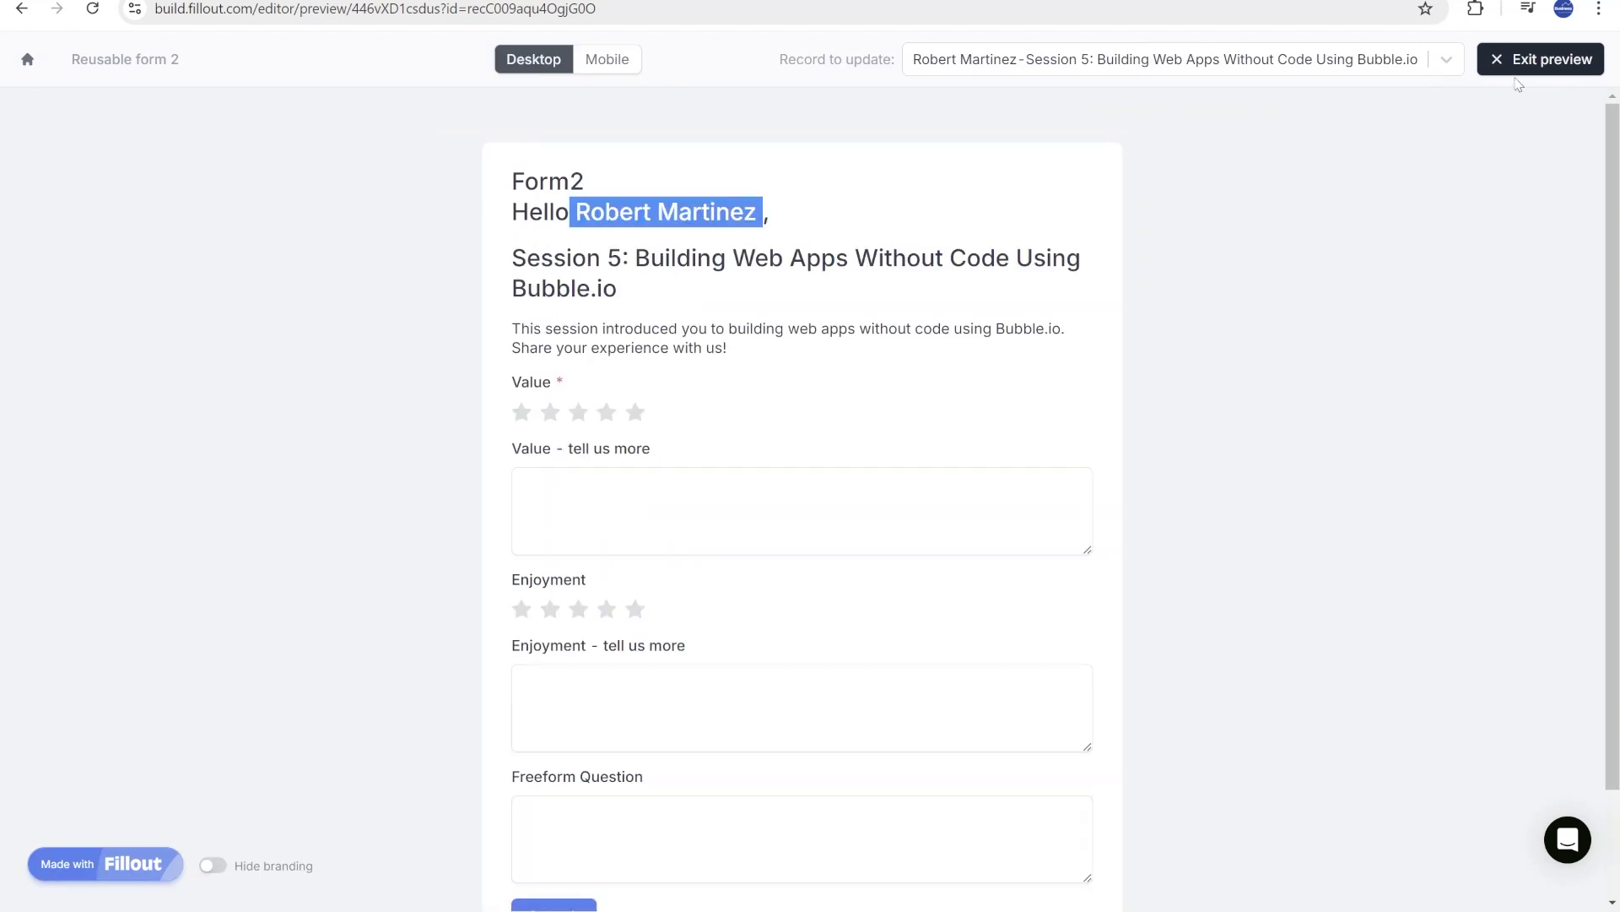
click(1558, 64)
scroll(713, 369, down, 4)
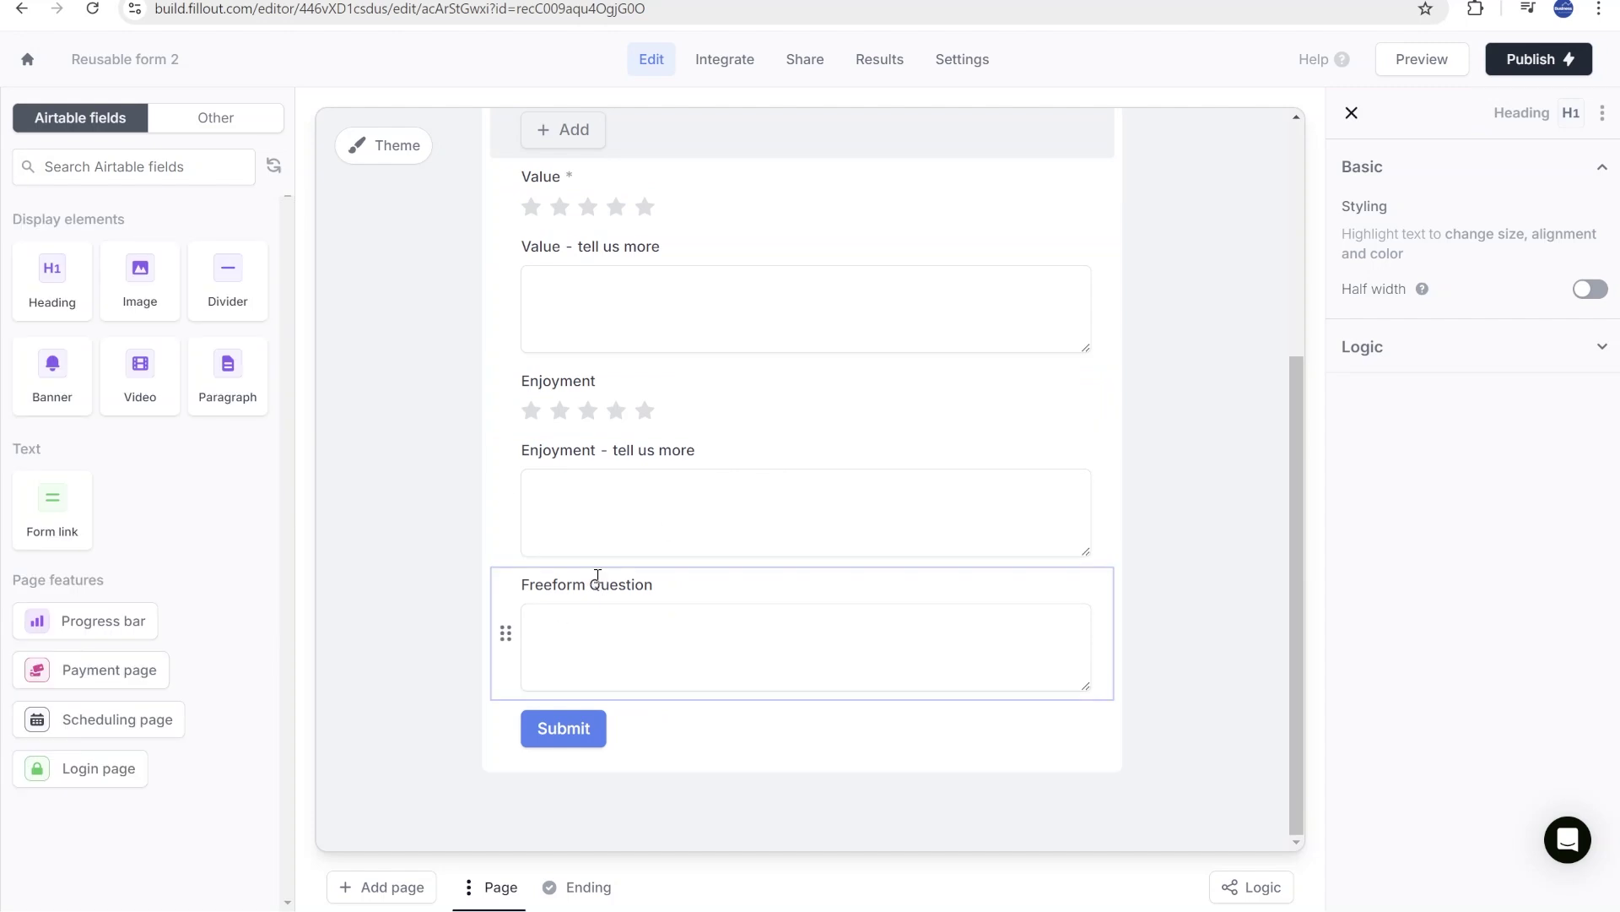
click(595, 585)
- Replace the Freeform Question label with the Session record's Freeform Question dynamic field
drag(663, 588, 511, 606)
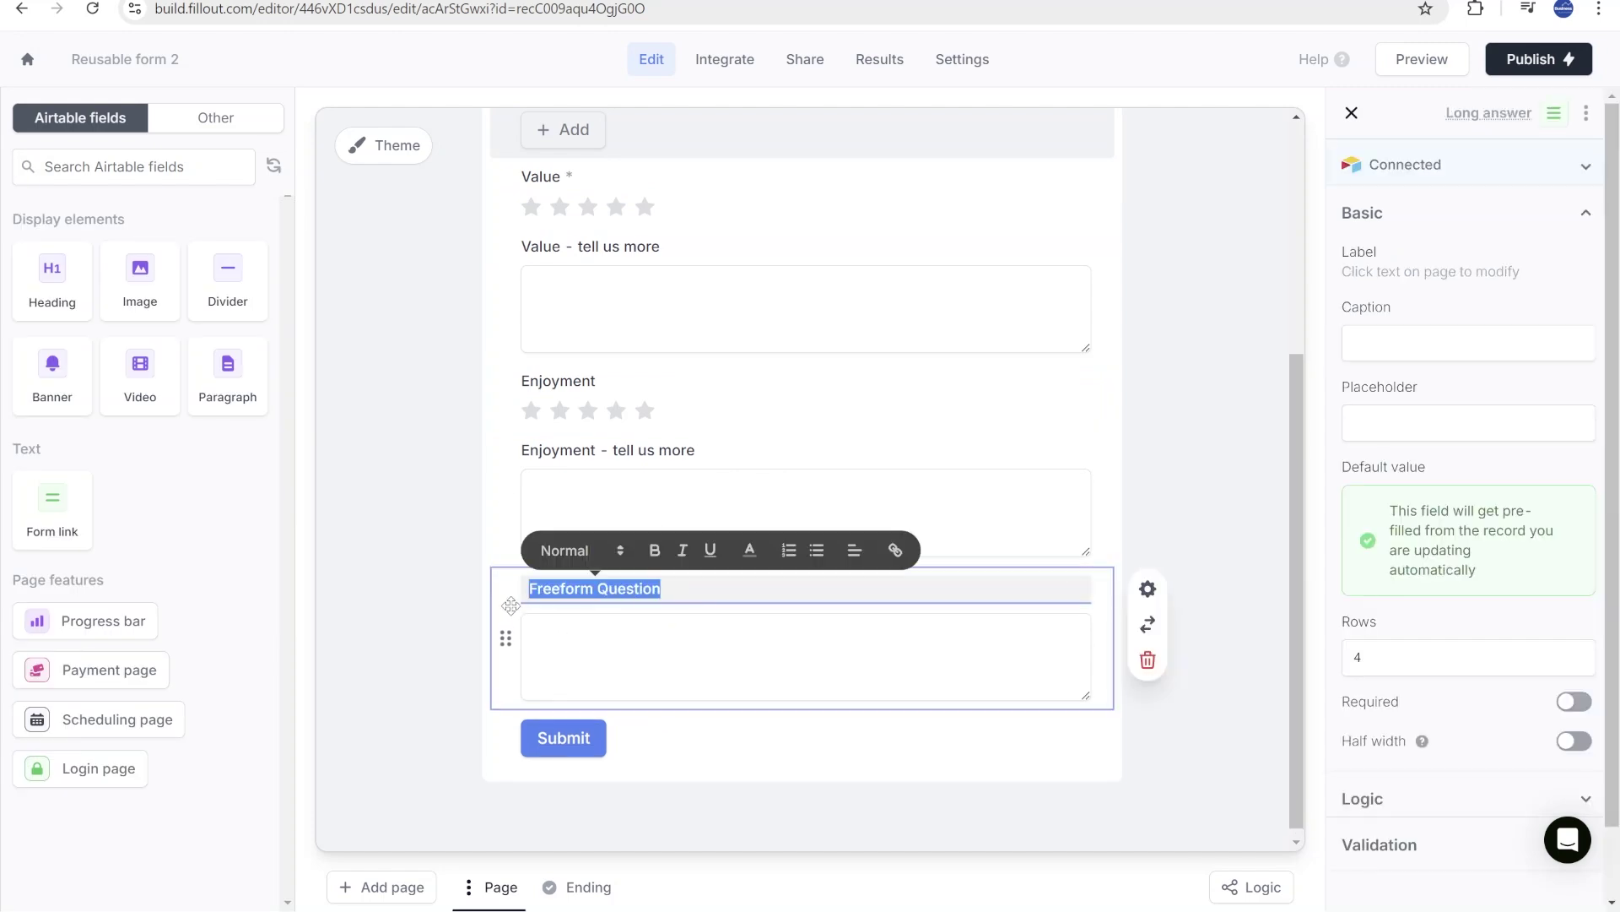
key(BackSpace)
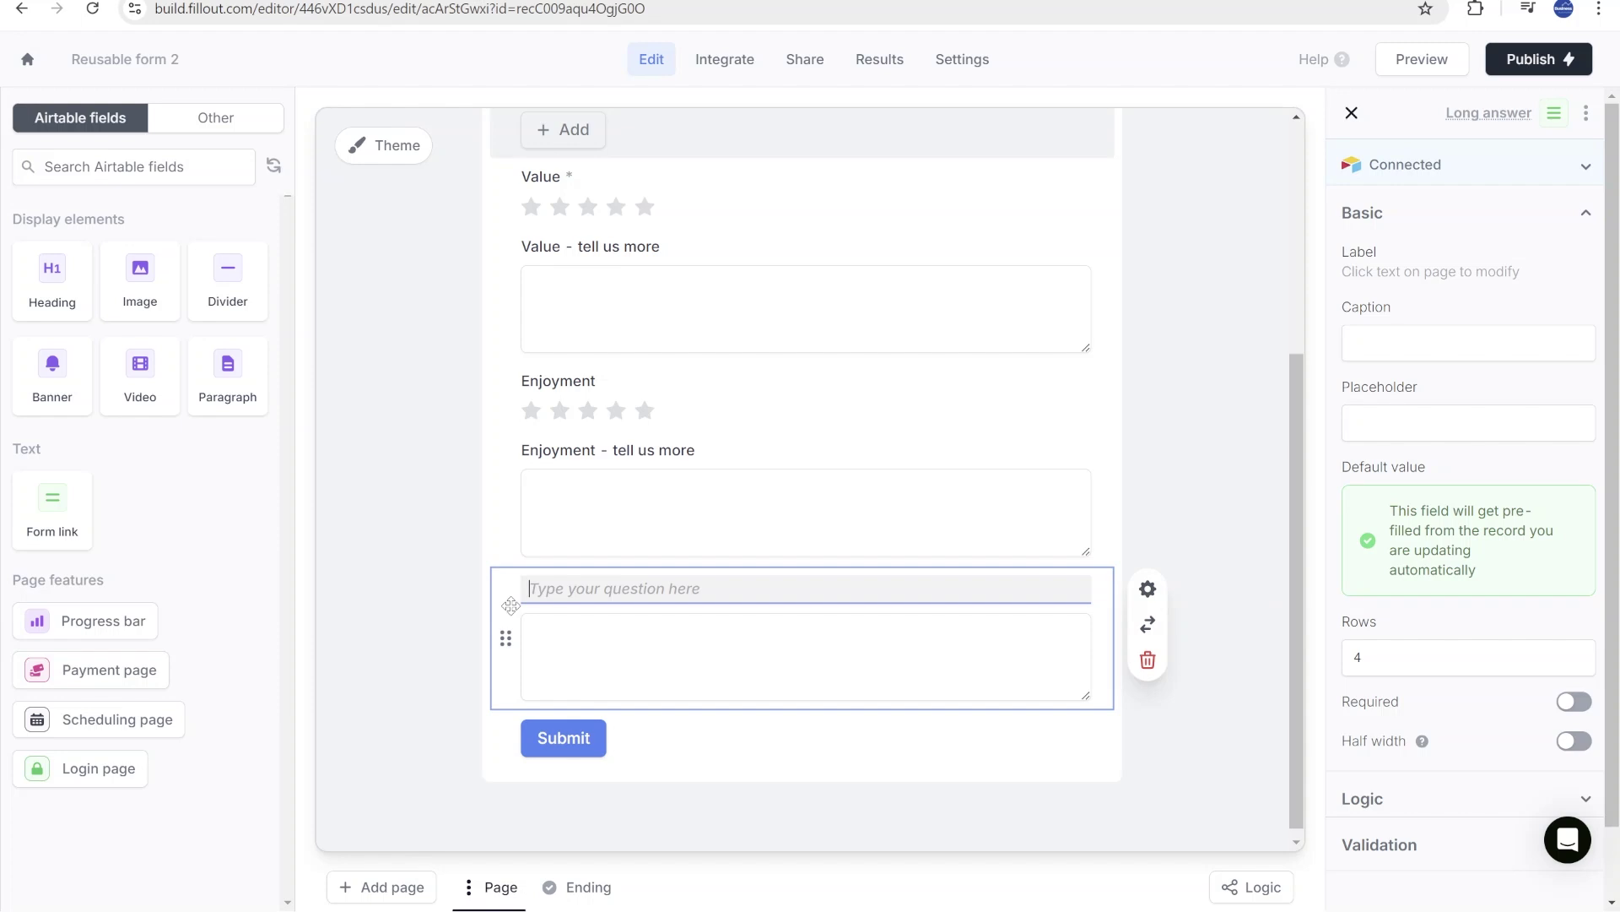
text(@)
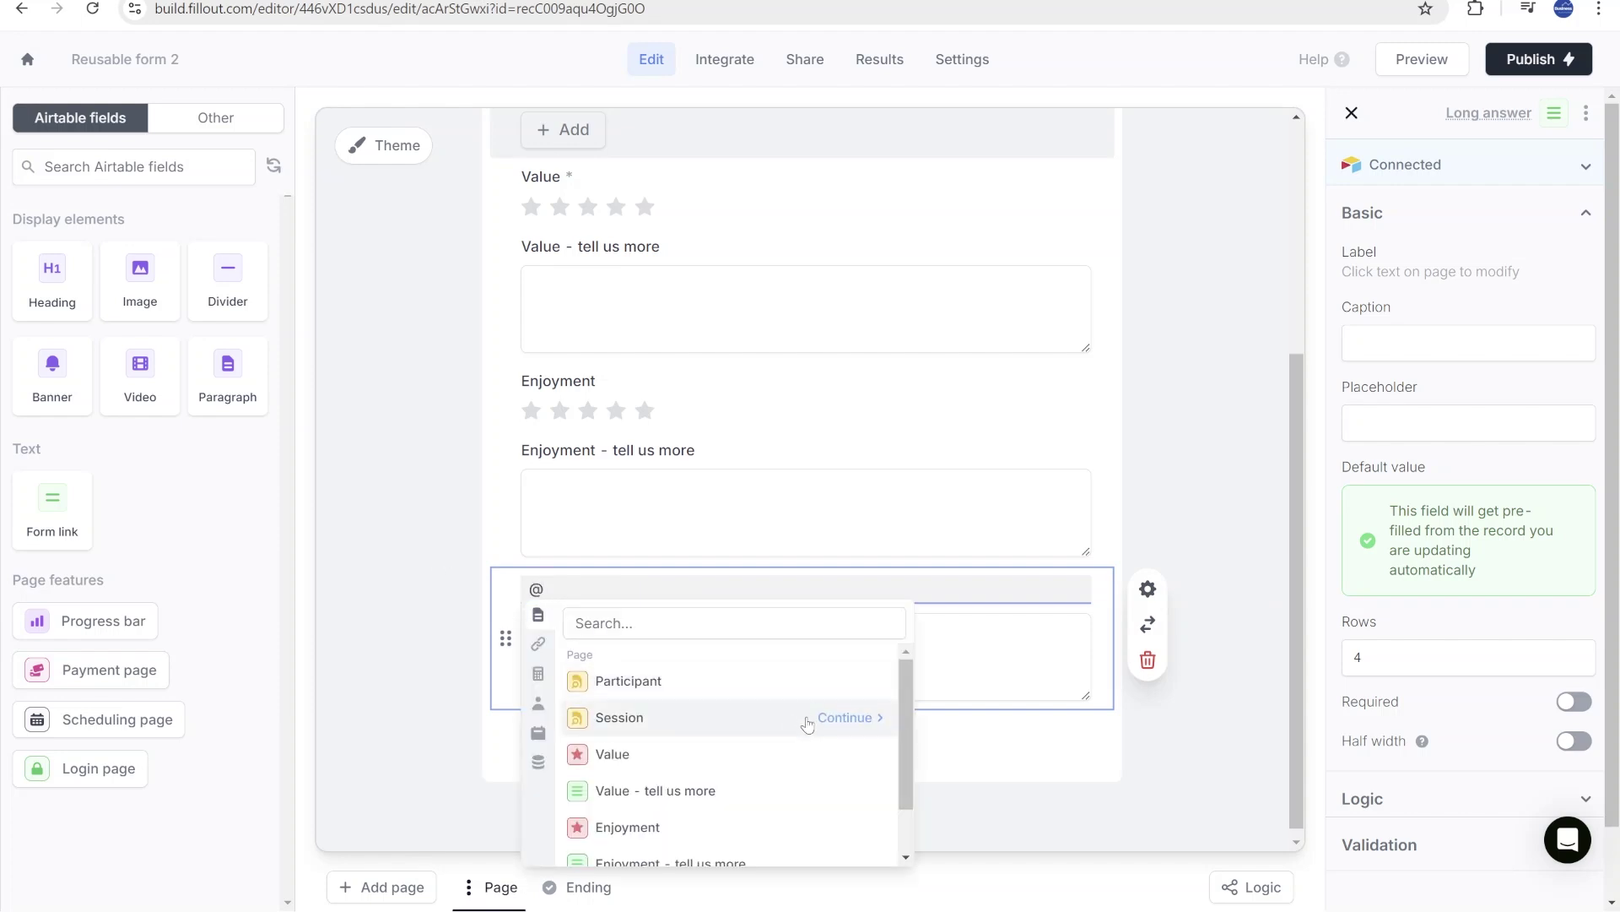
click(864, 724)
scroll(852, 726, down, 3)
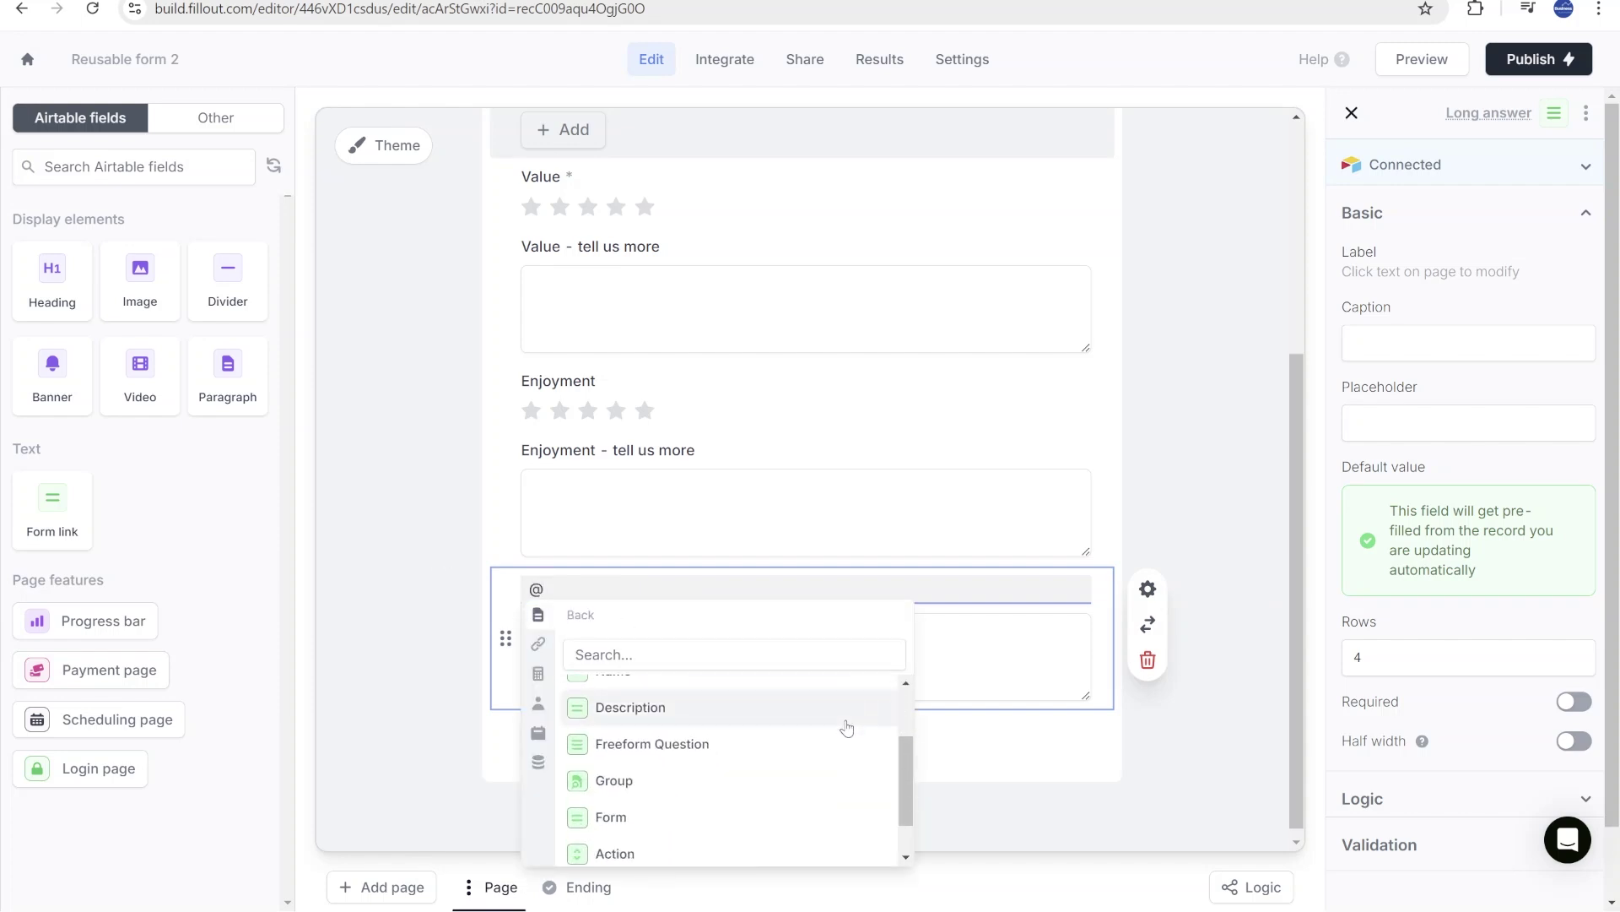
click(660, 744)
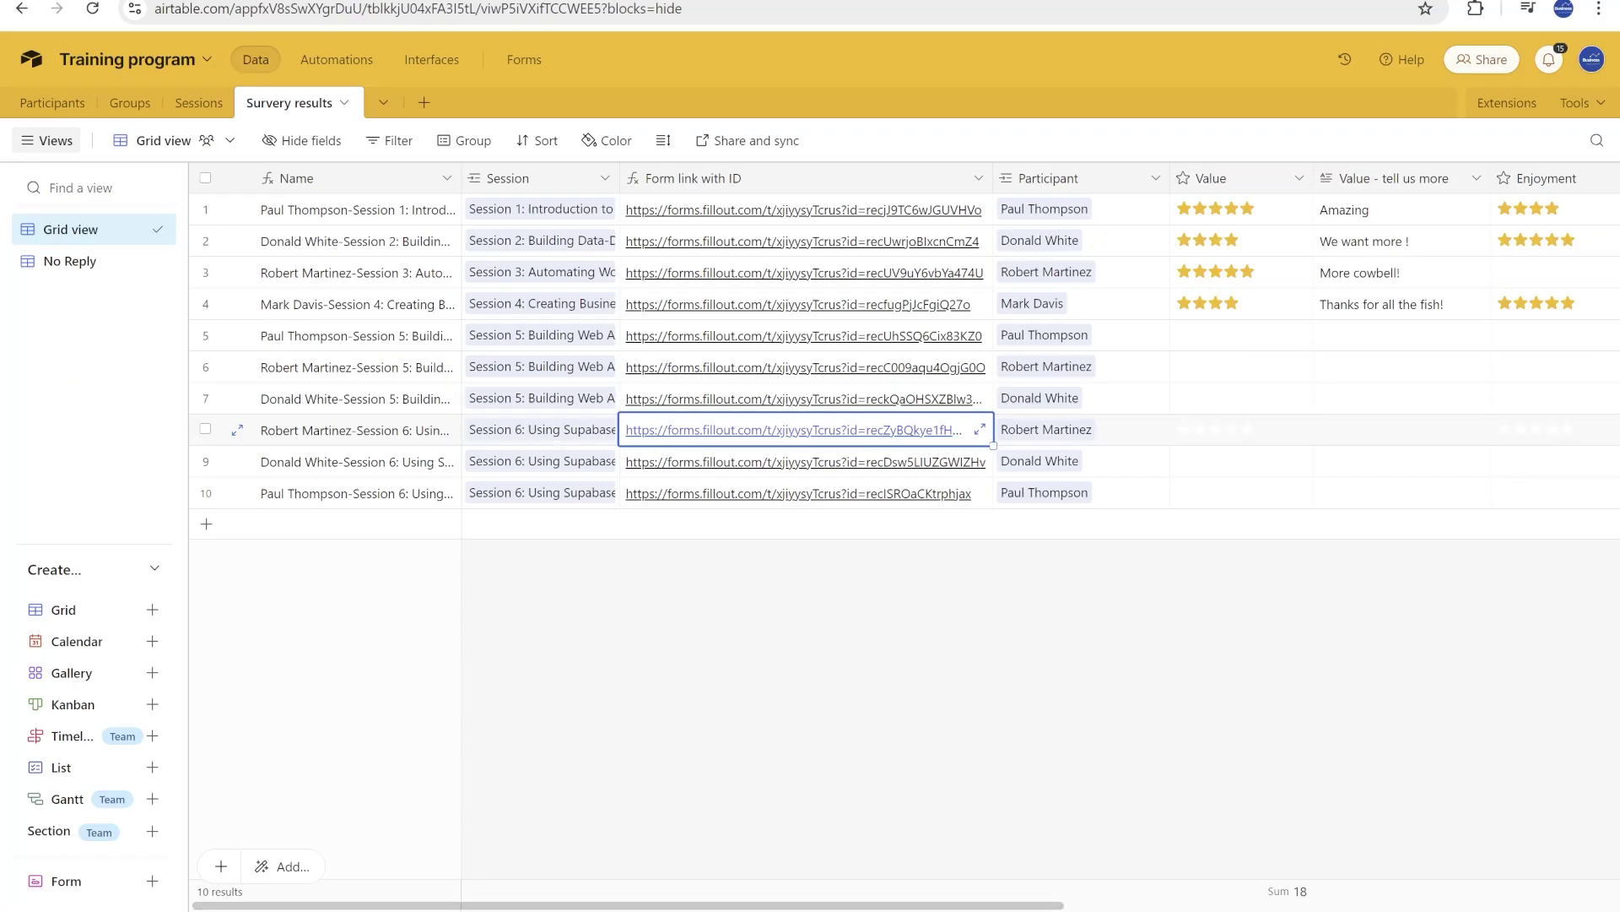
- In the Airtable Sessions table, read Session 6 and Session 8 freeform questions, then return to Fillout
scroll(844, 422, right, 5)
click(199, 102)
scroll(236, 456, left, 3)
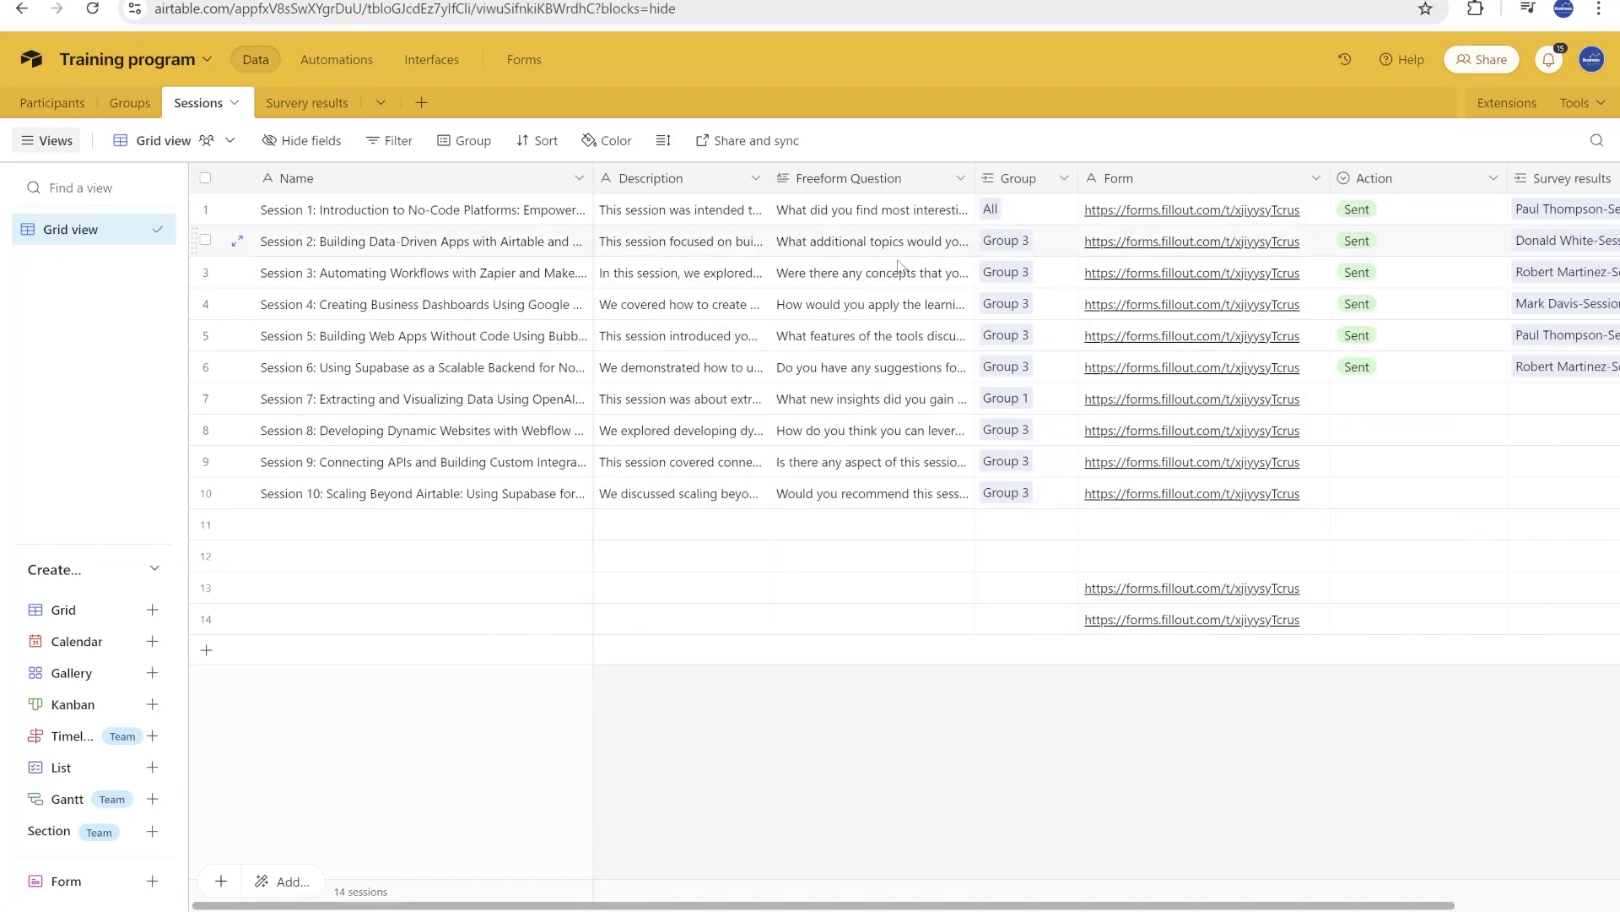
click(954, 371)
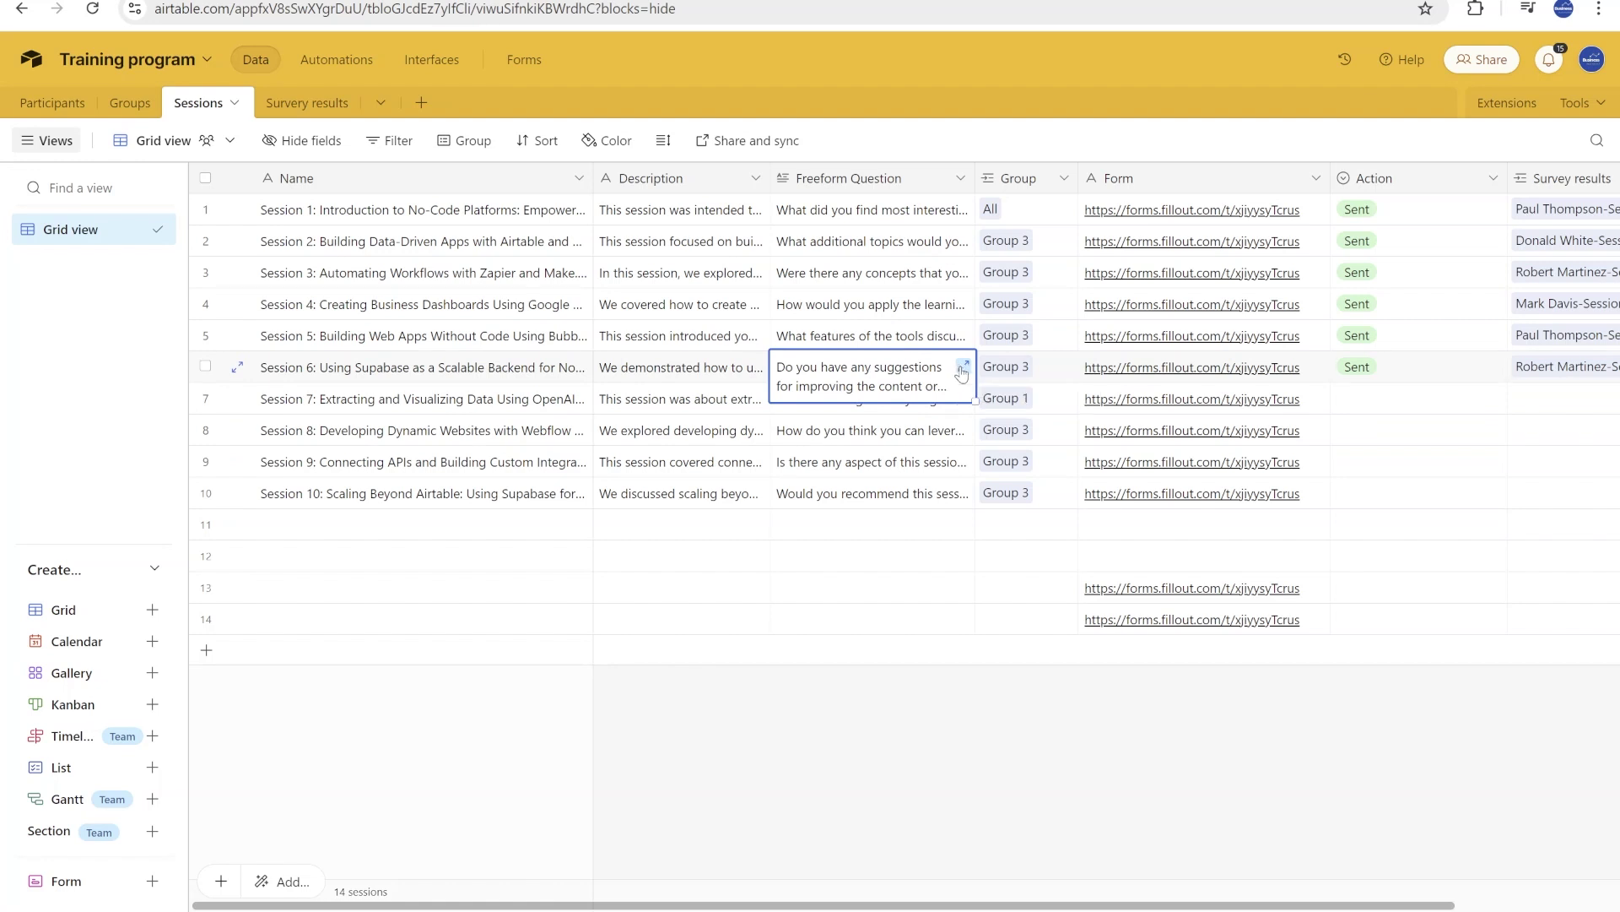
click(962, 368)
click(861, 435)
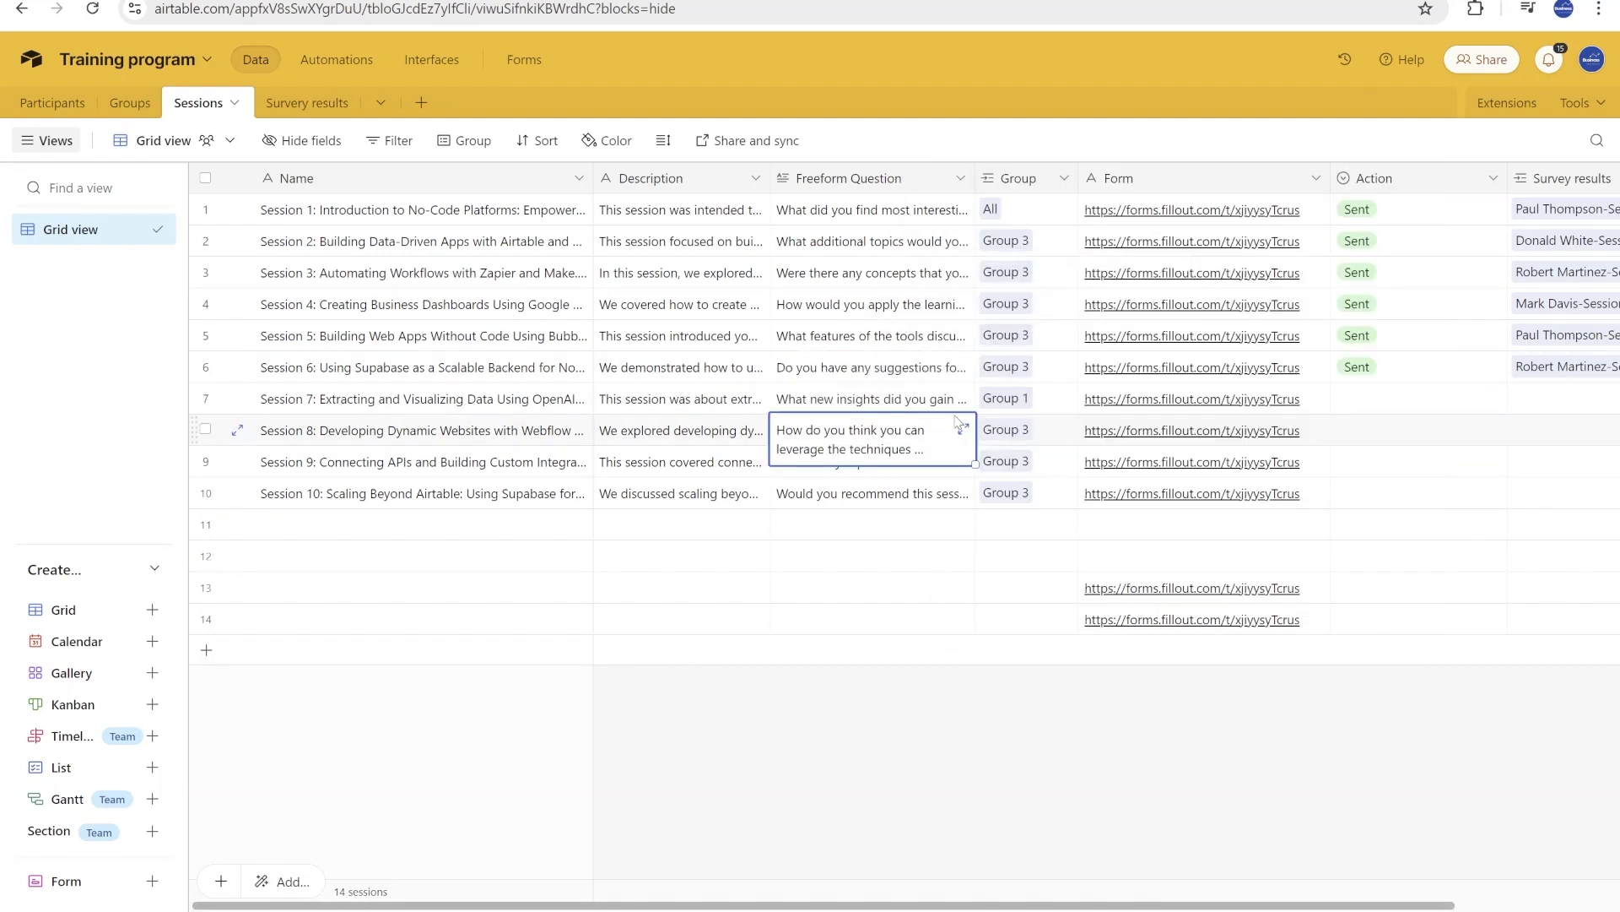
click(962, 430)
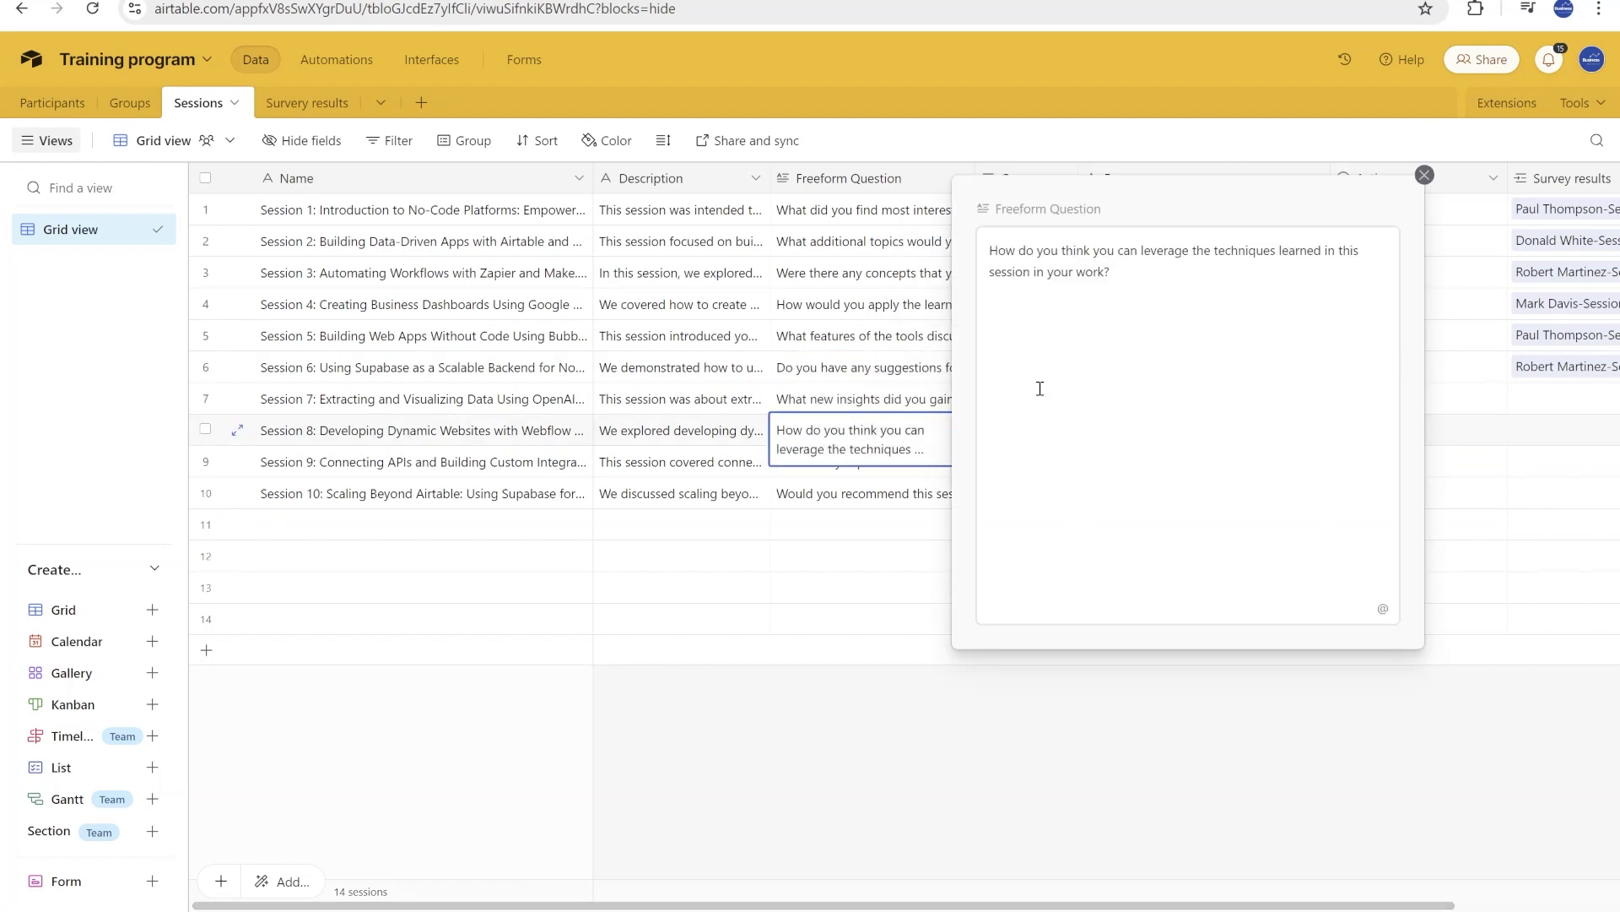
key(ctrl+Tab)
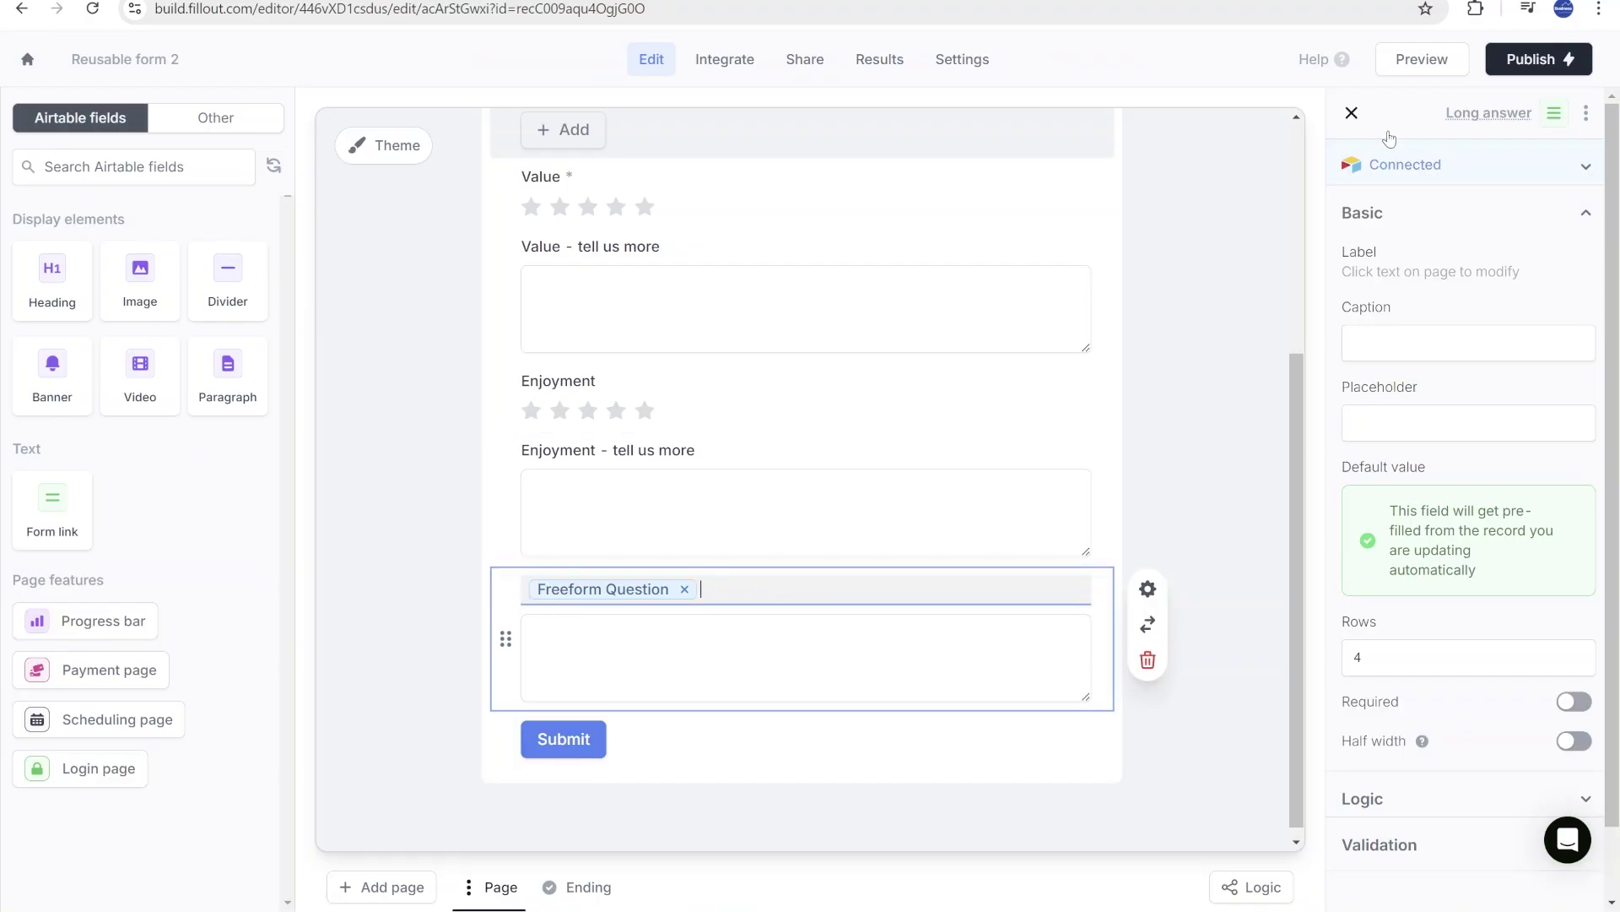
- Preview the form and check the pre-filled session title and question label
click(1439, 73)
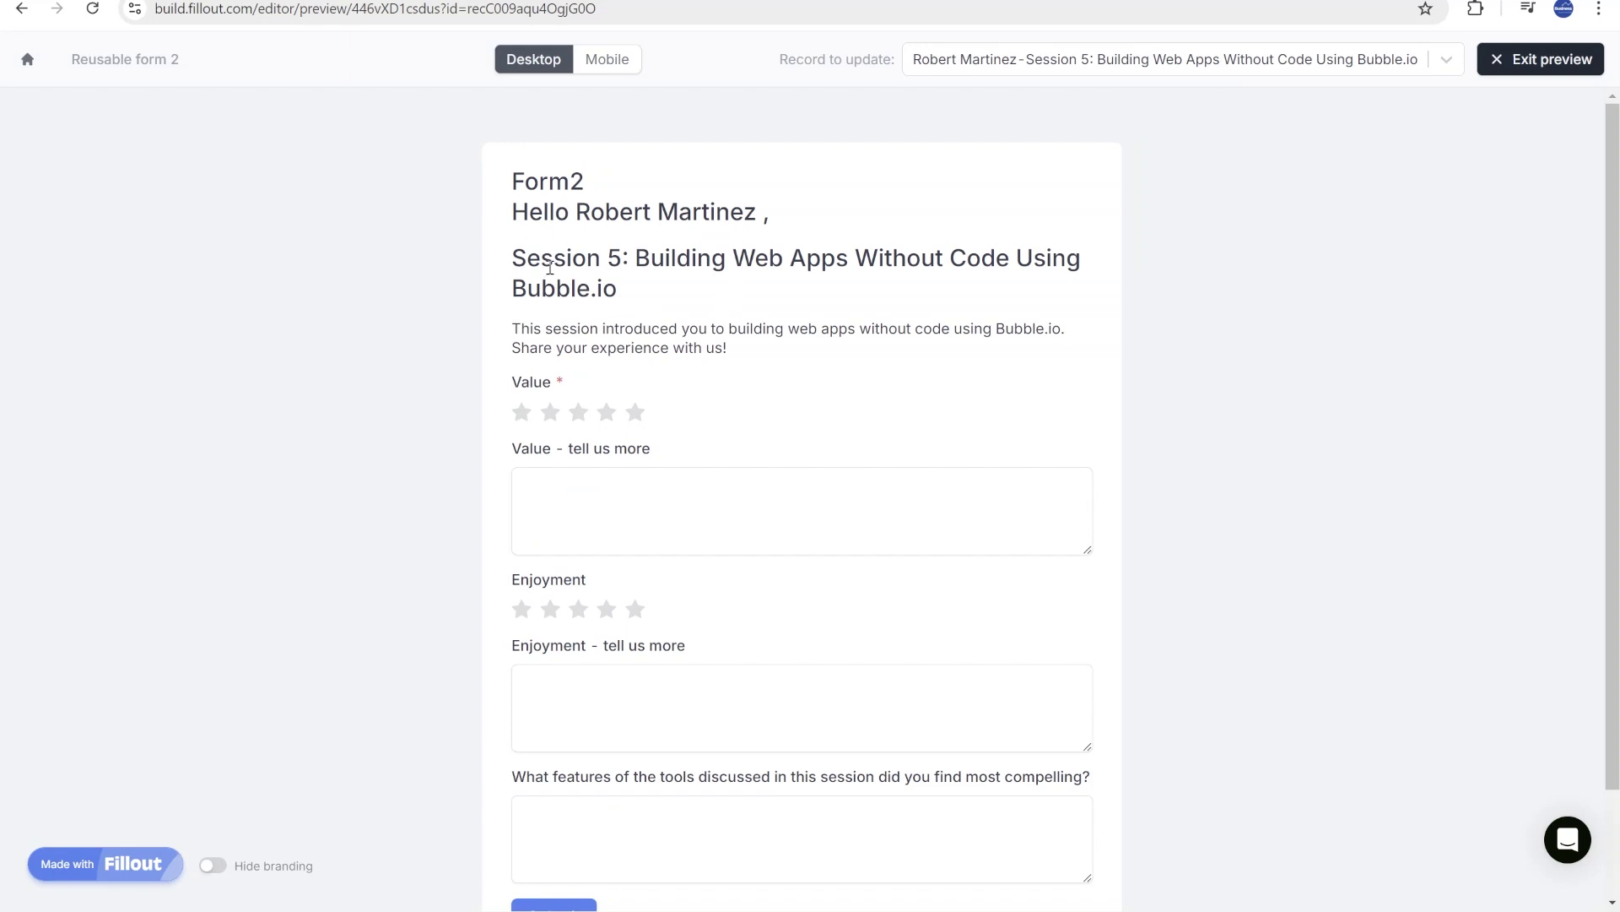
drag(526, 263, 736, 289)
scroll(849, 287, down, 2)
drag(524, 648, 1081, 654)
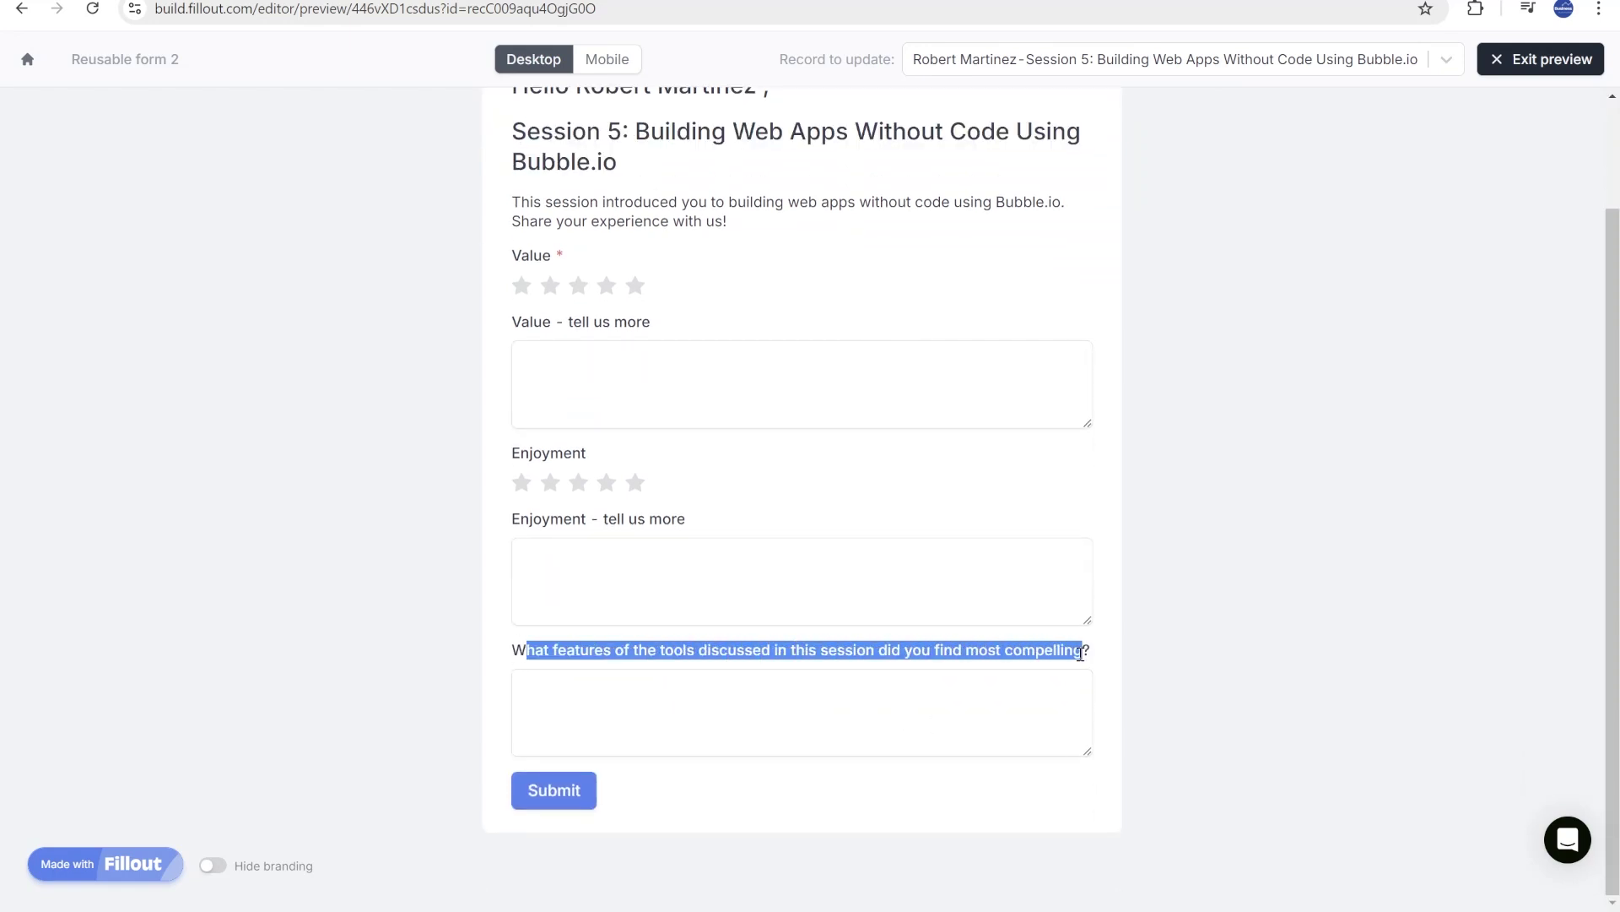
- Load the Session 3 record into the preview and review its question label and pre-filled answers
click(1098, 87)
click(1074, 75)
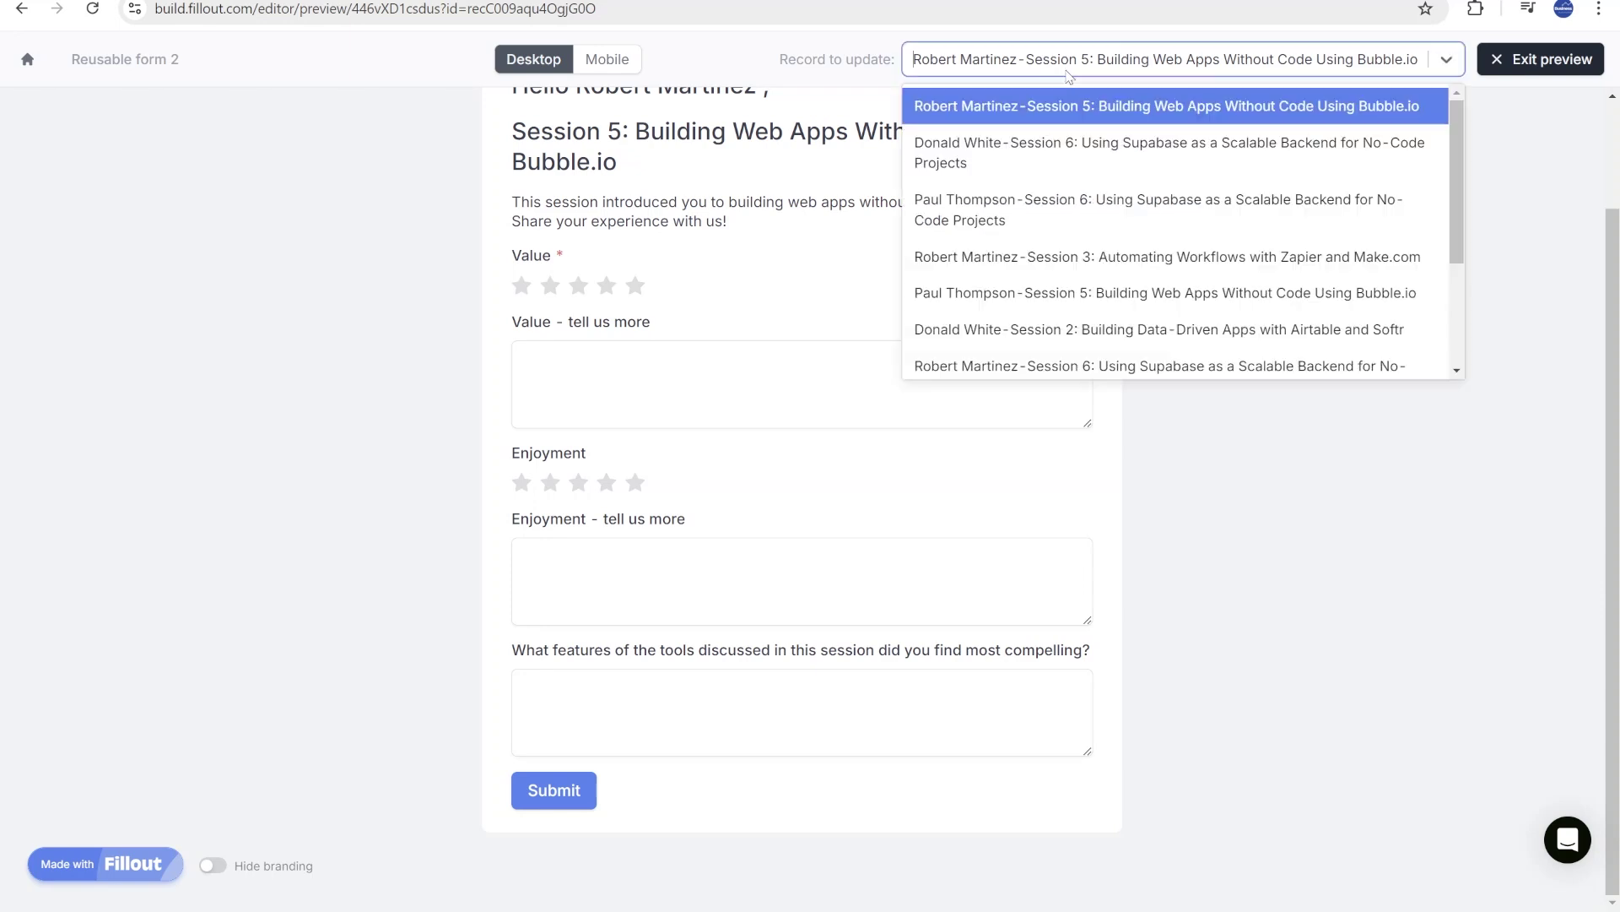
click(1073, 257)
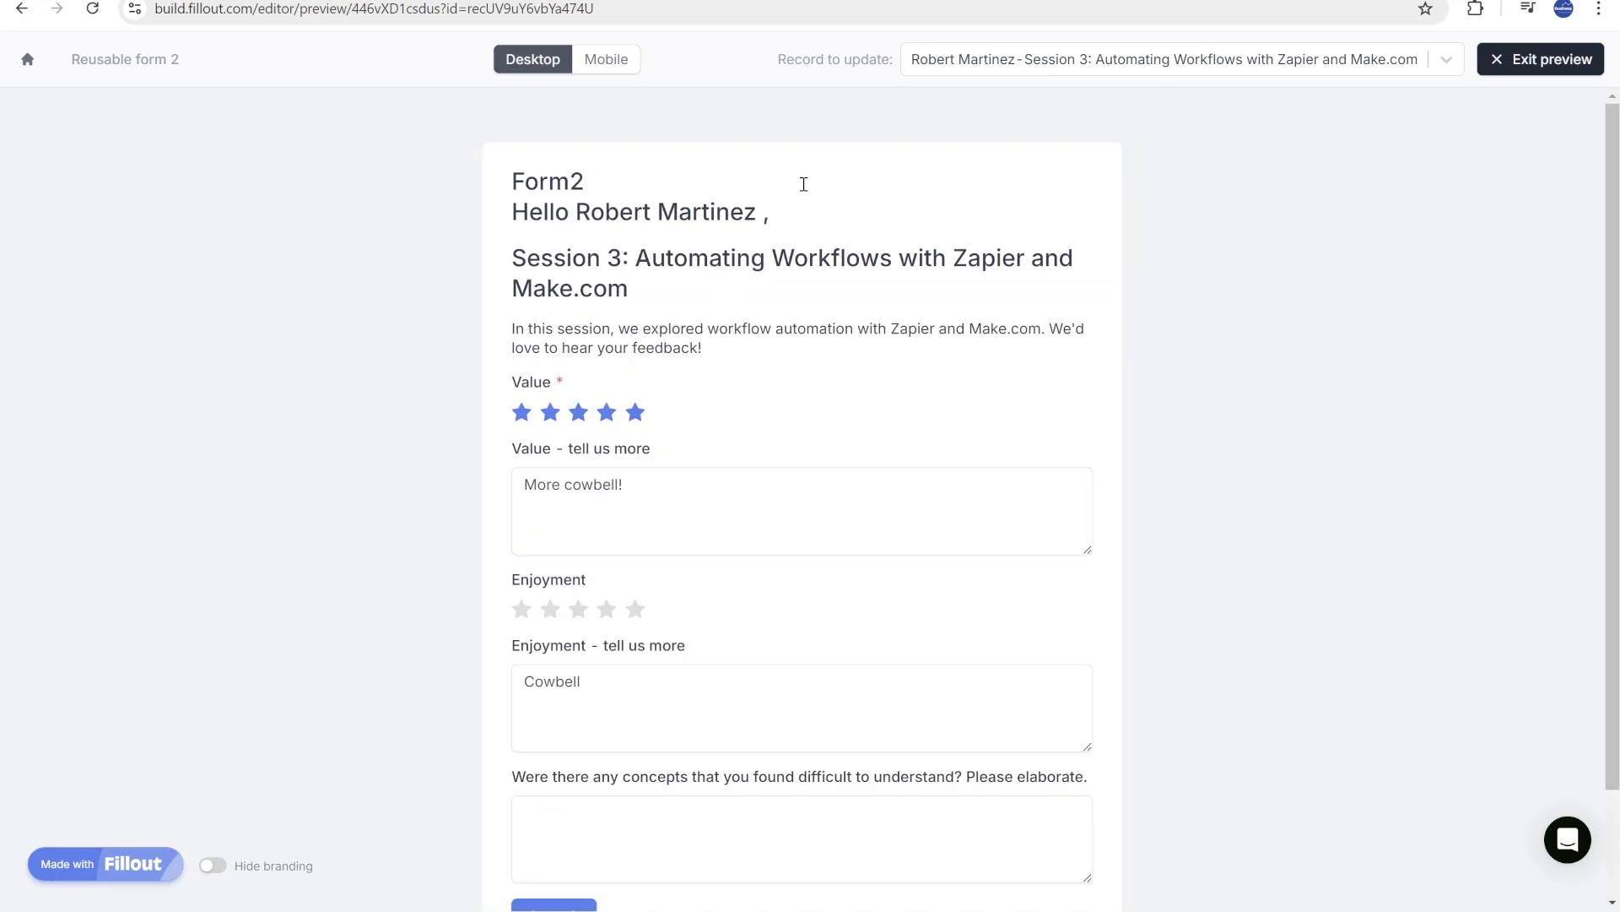
scroll(748, 233, down, 3)
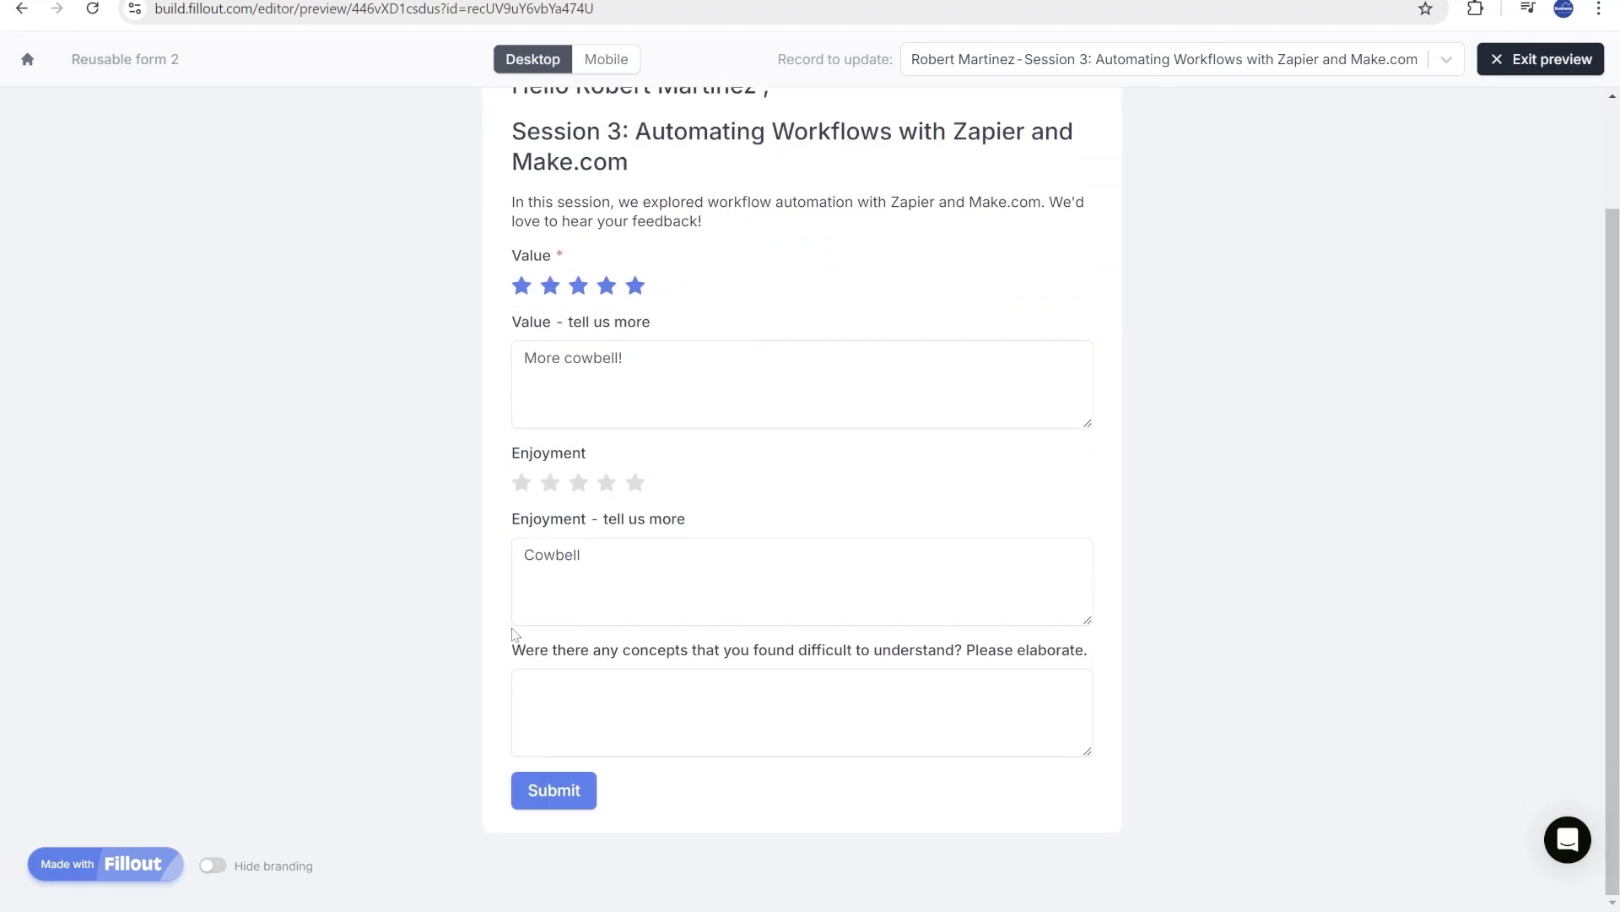
drag(515, 651, 1079, 643)
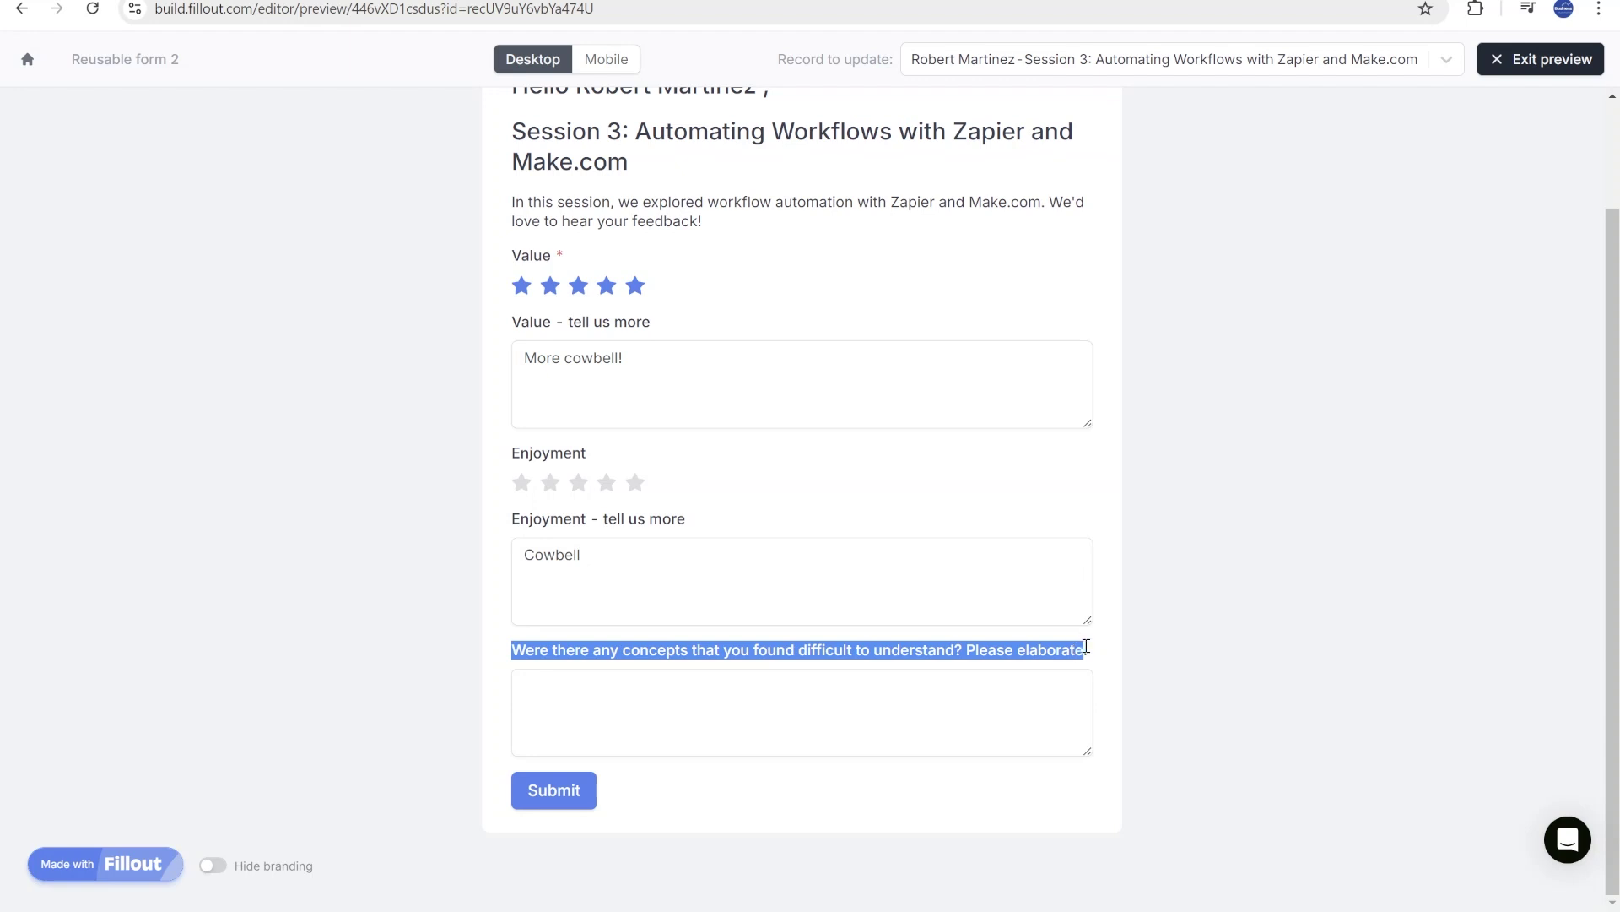
scroll(1085, 649, up, 3)
drag(682, 297, 493, 306)
scroll(726, 246, down, 3)
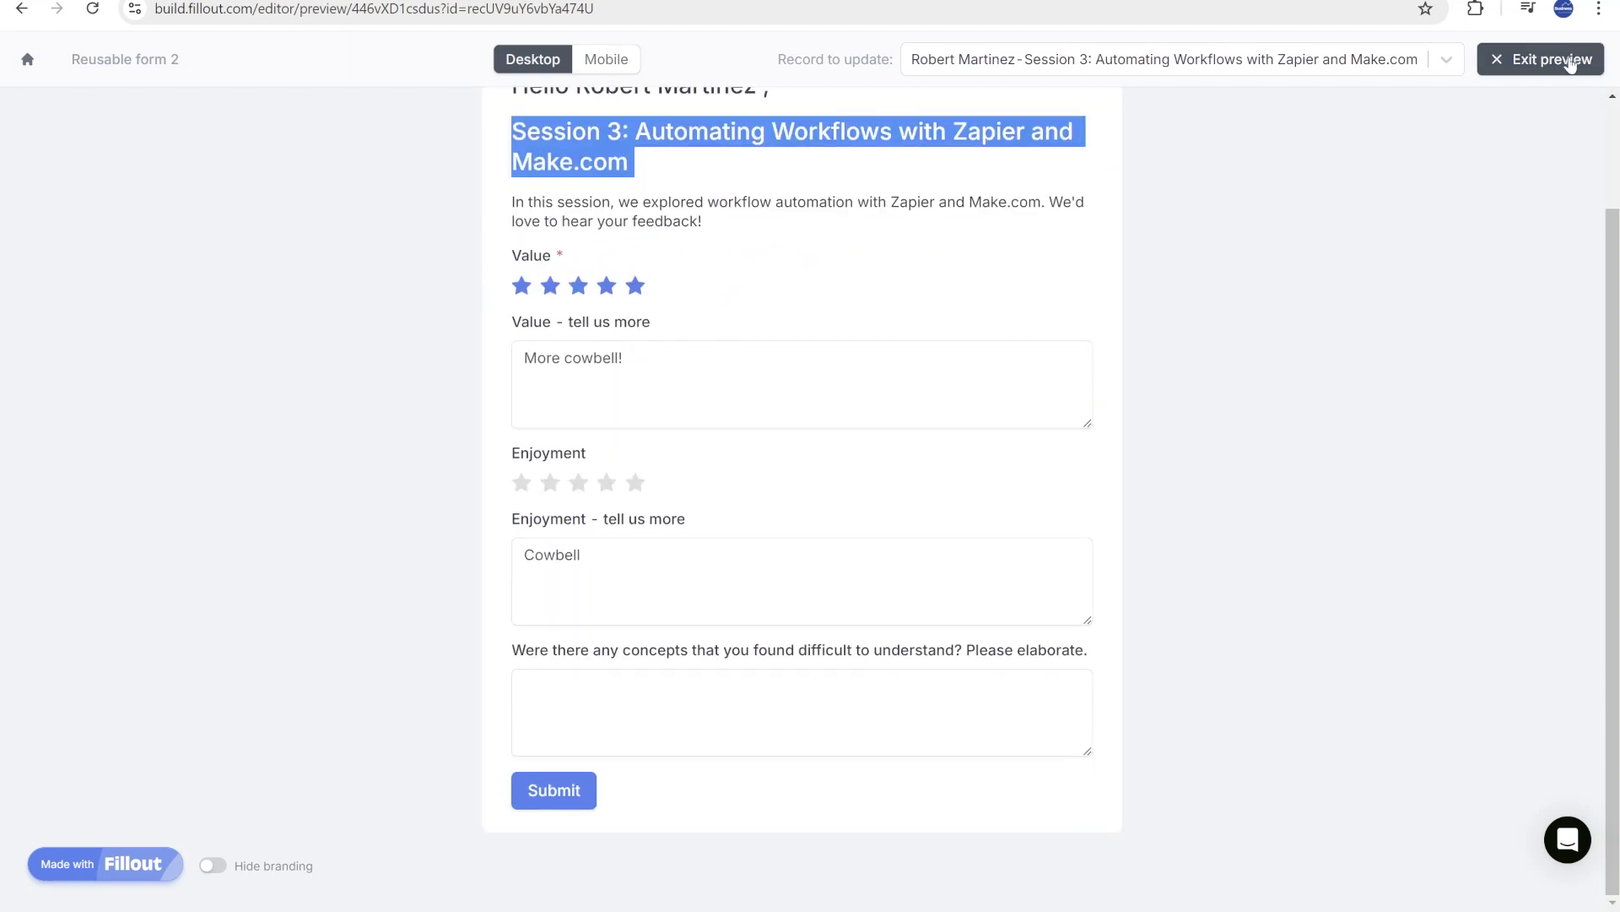
- Publish Reusable form 2 and copy its RECORD_ID() record-link formula for Airtable
click(1570, 65)
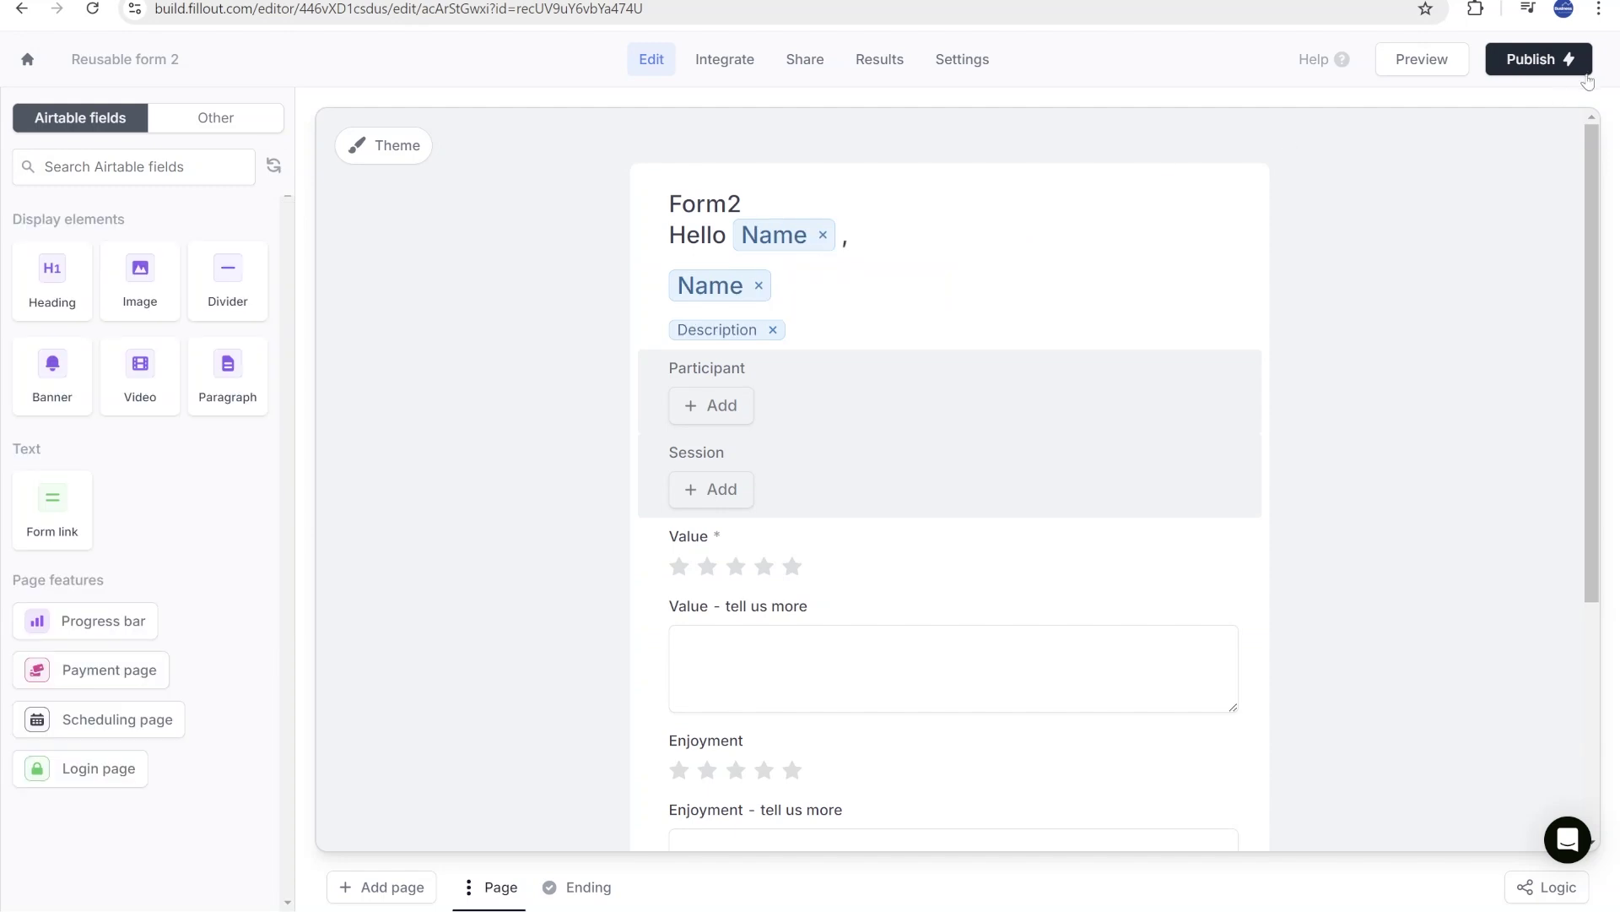
click(1563, 60)
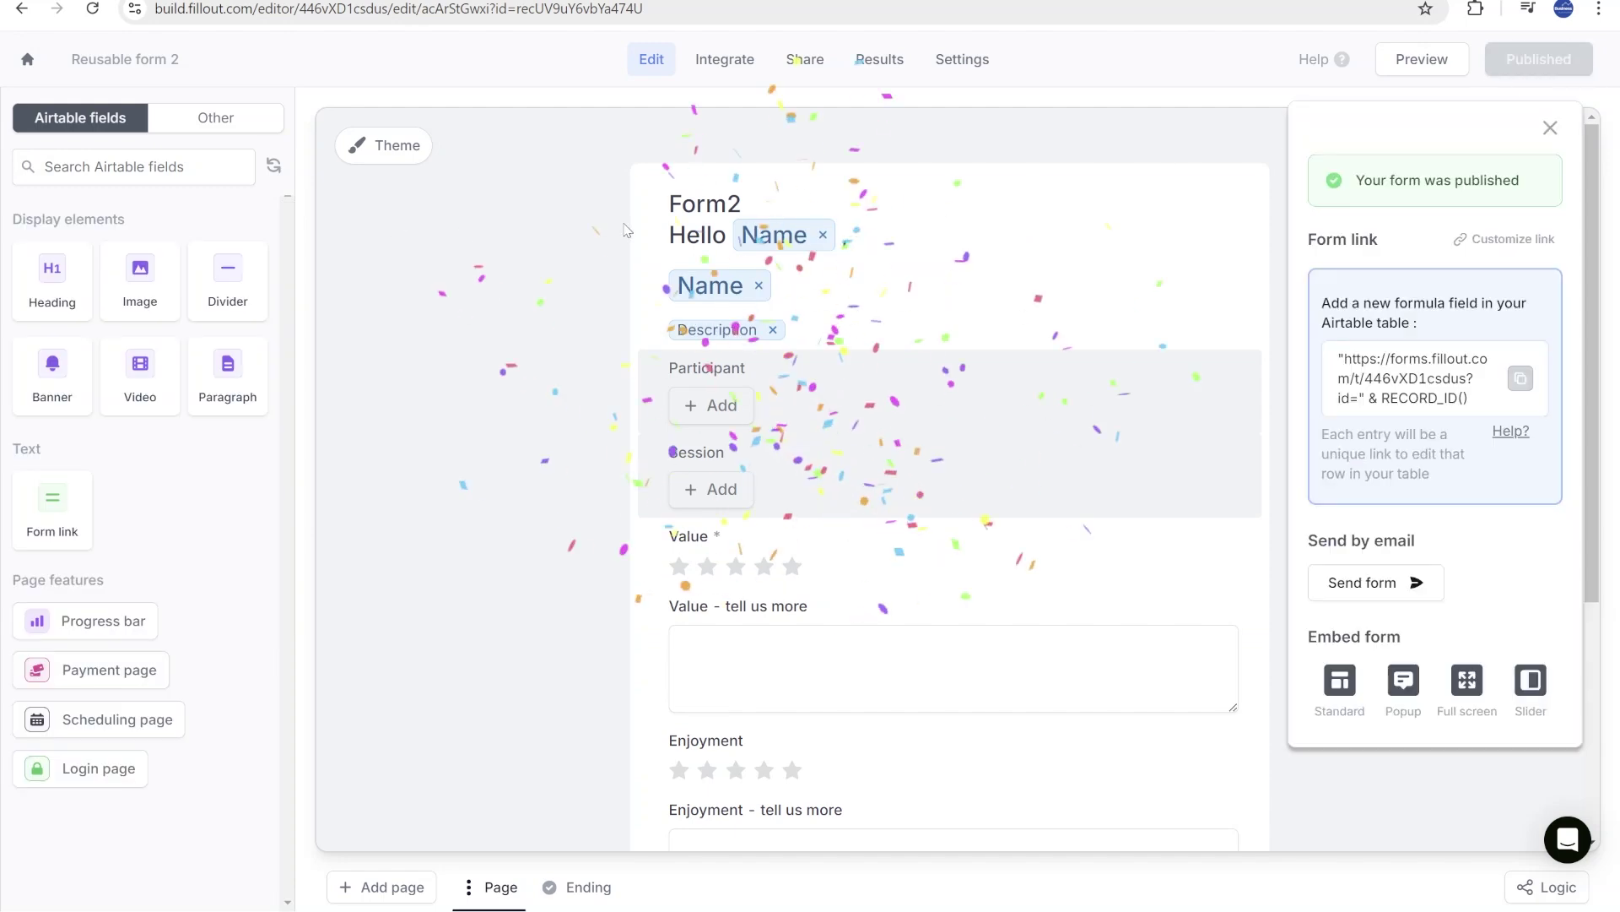
click(1525, 383)
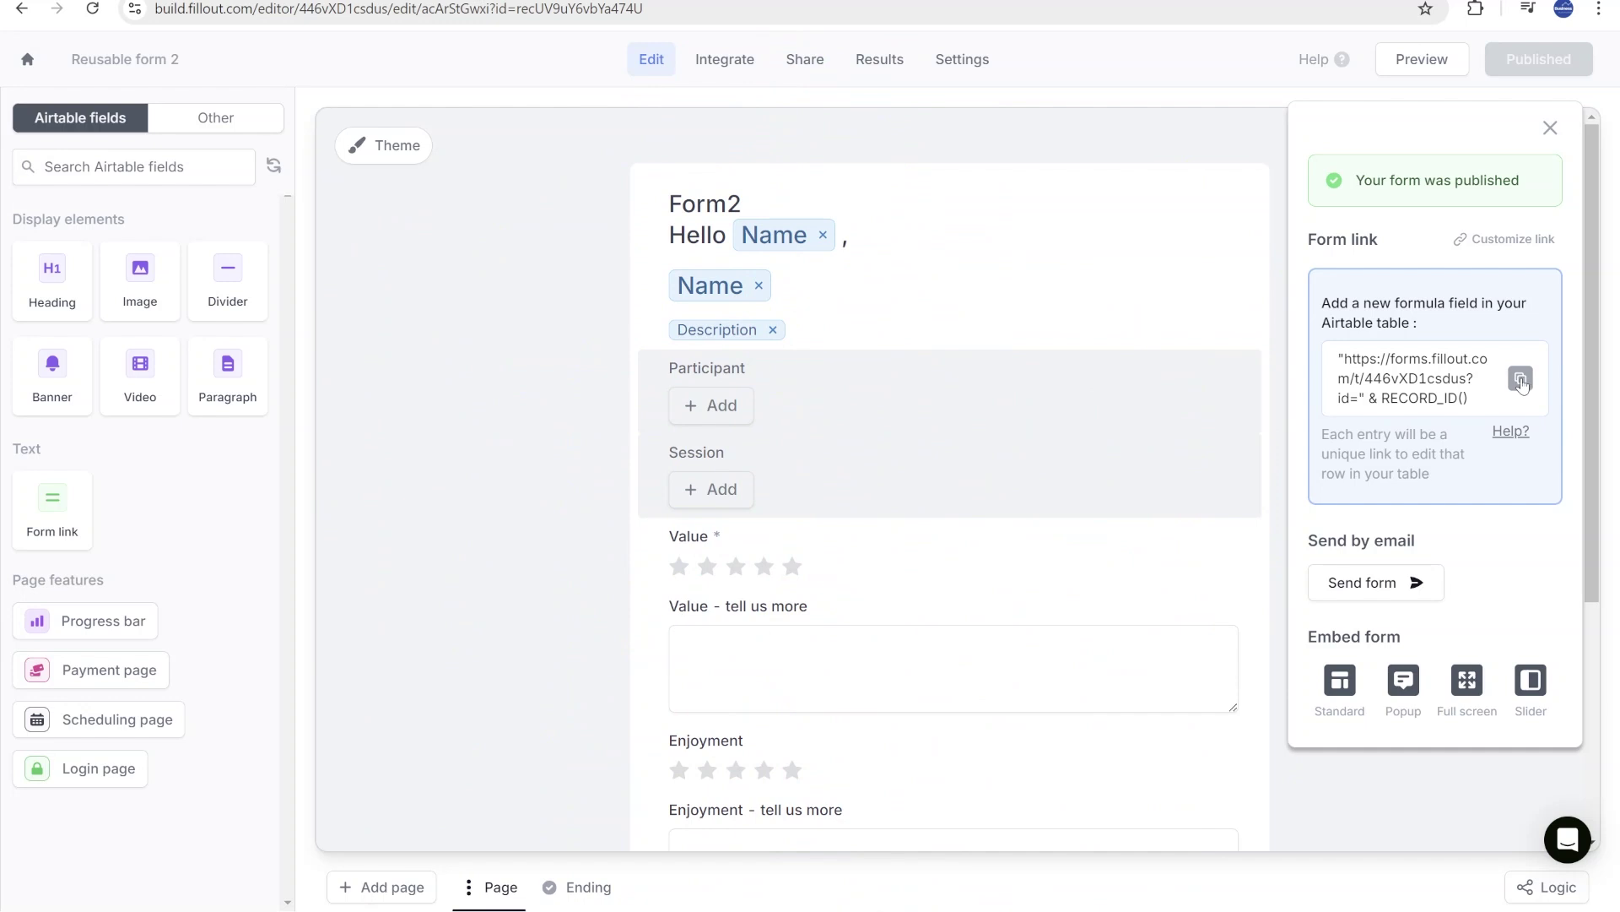
click(1522, 380)
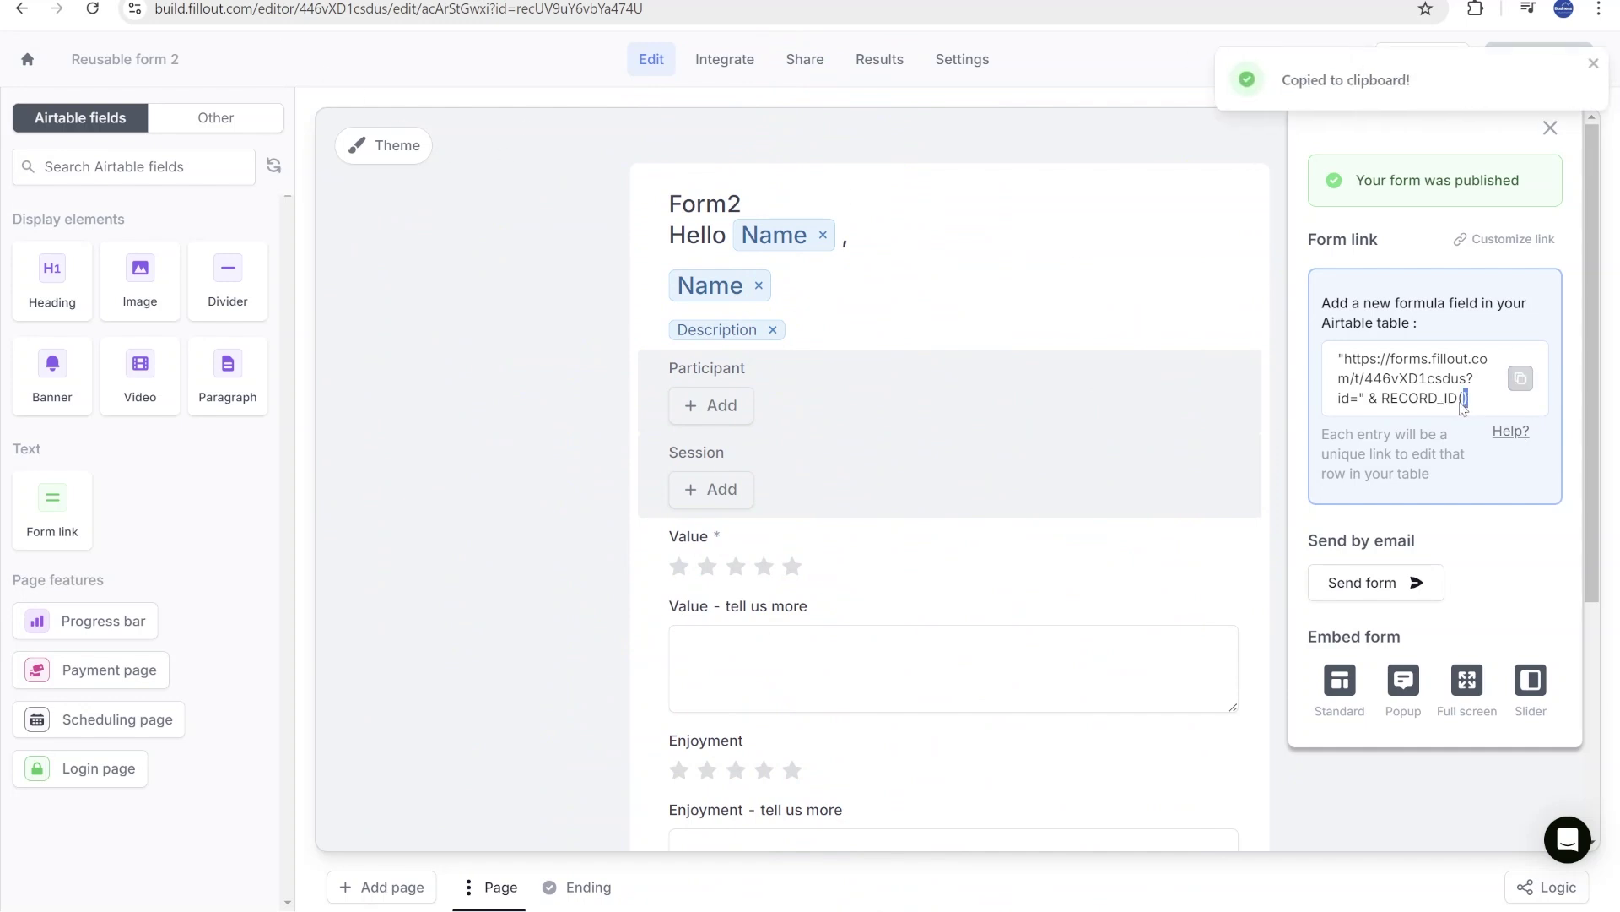
drag(1463, 404, 1345, 398)
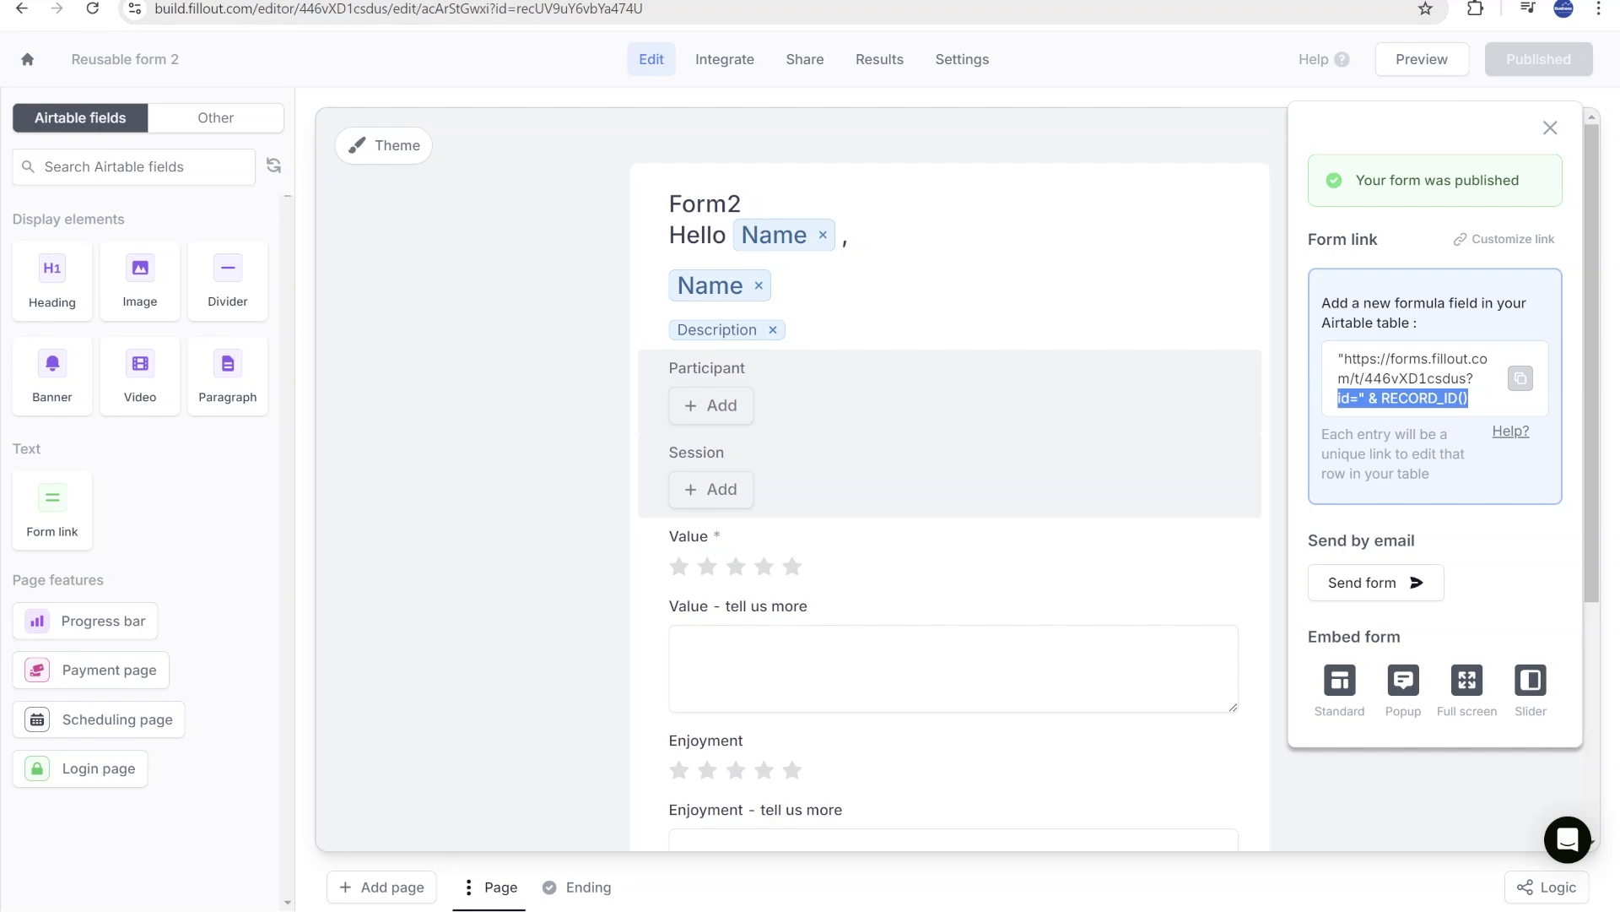
key(ctrl+Tab)
- Replace Session 7's Form link with the new Fillout link, trimmed to the base URL
key(Escape)
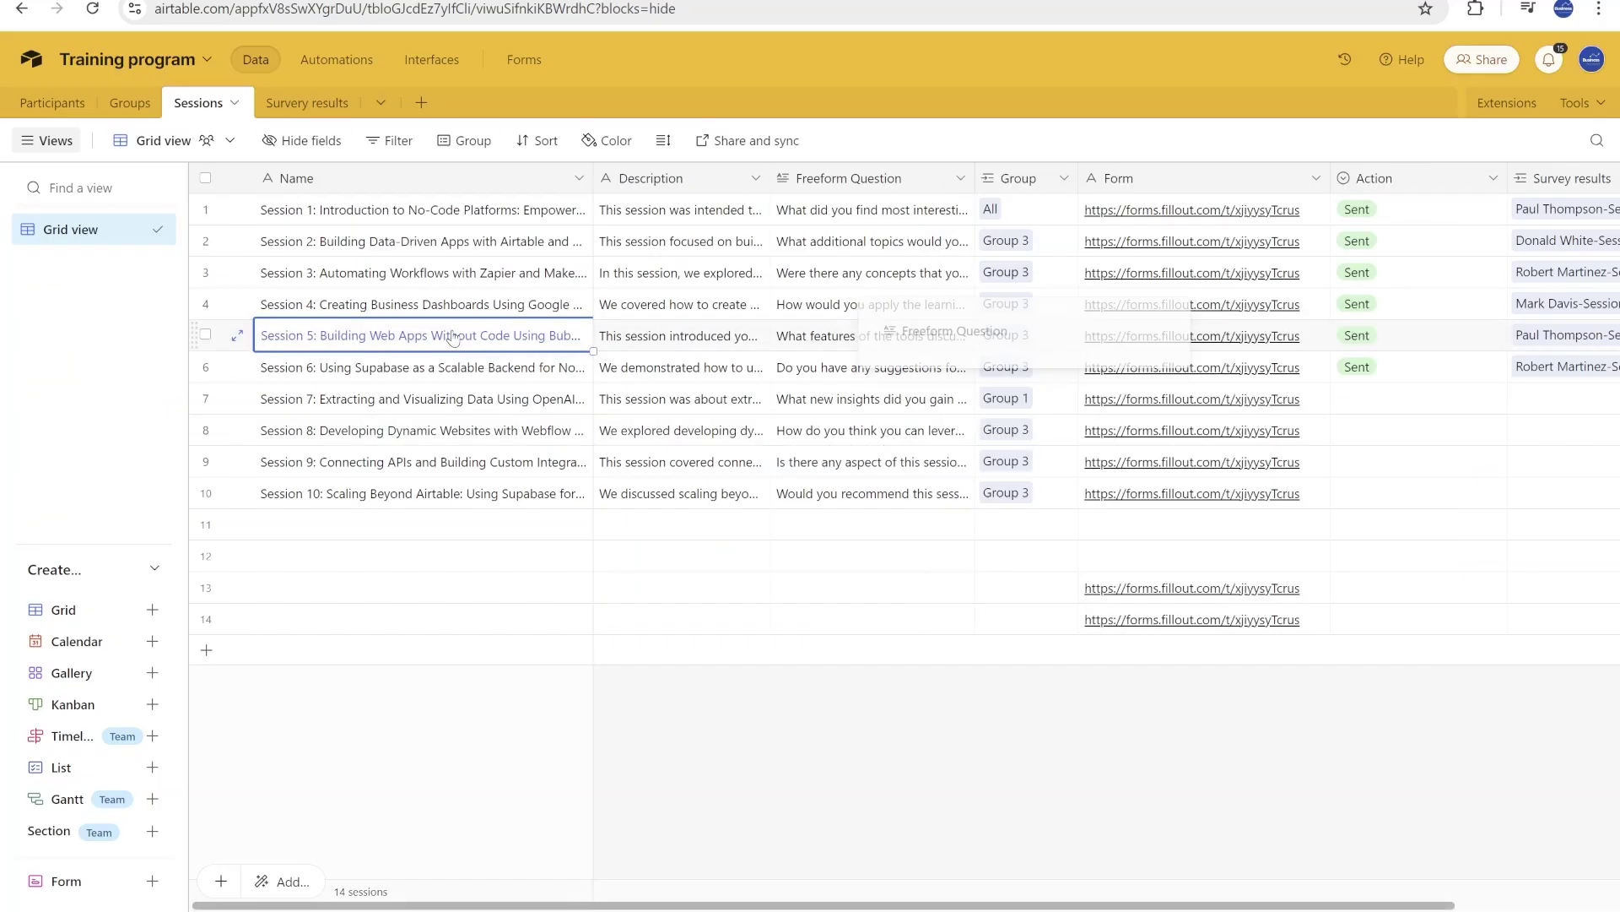
click(1296, 398)
key(Delete)
key(ctrl+v)
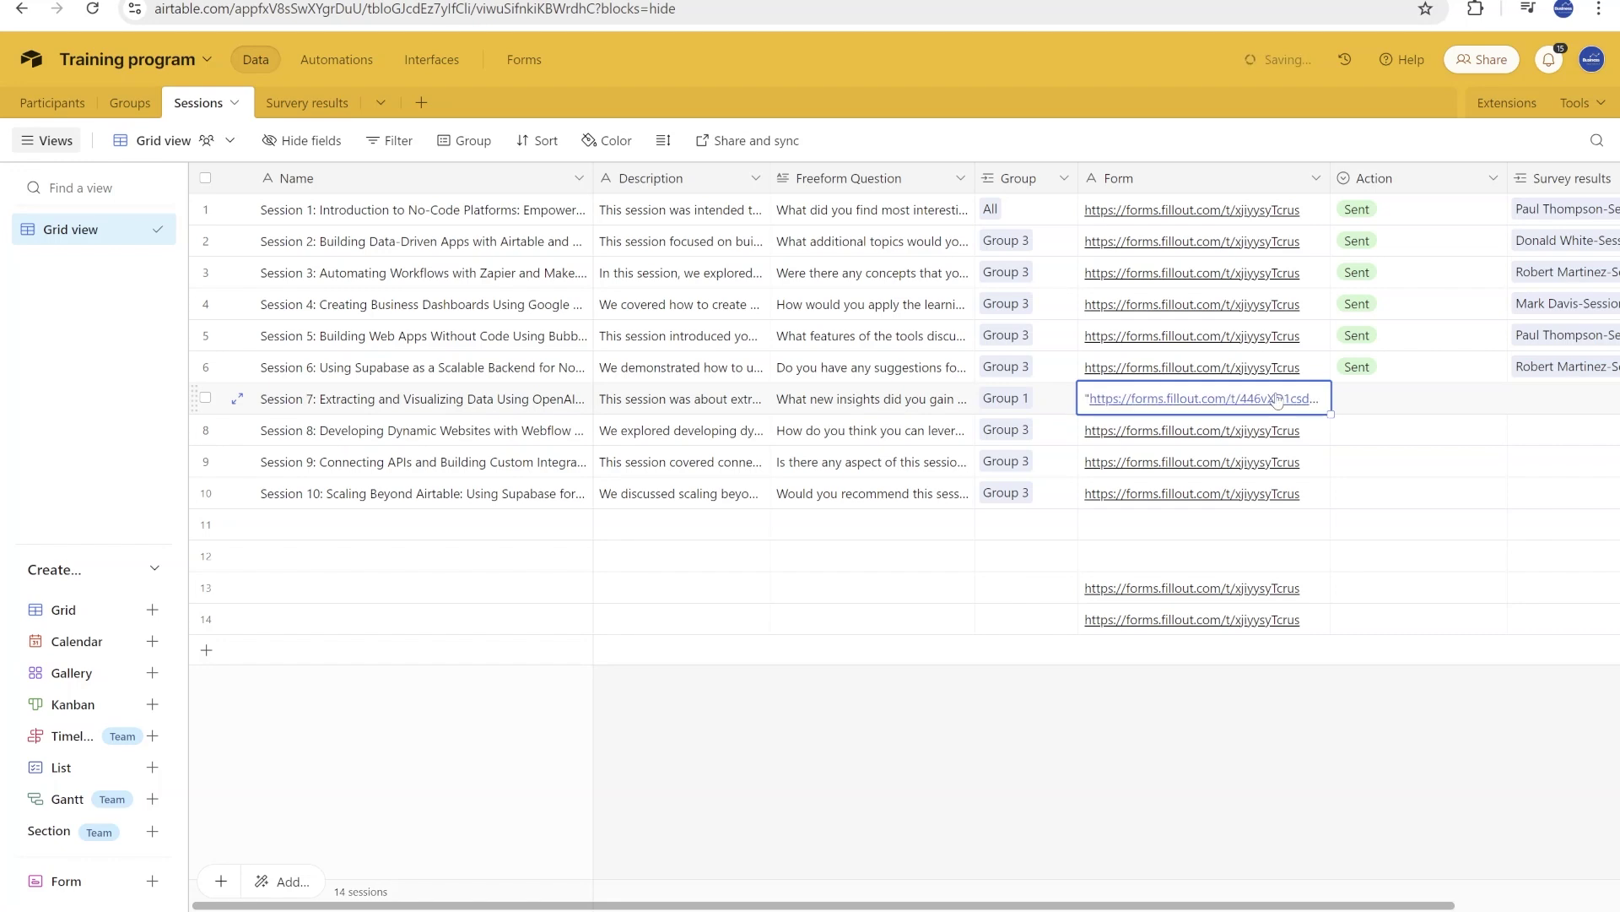
click(1308, 402)
key(ctrl+w)
key(ctrl+v)
key(BackSpace)
key(BackSpace)
key(BackSpace)
key(BackSpace)
key(BackSpace)
key(BackSpace)
key(BackSpace)
key(BackSpace)
key(BackSpace)
key(BackSpace)
key(BackSpace)
key(BackSpace)
key(BackSpace)
key(BackSpace)
key(BackSpace)
key(BackSpace)
key(BackSpace)
key(BackSpace)
key(BackSpace)
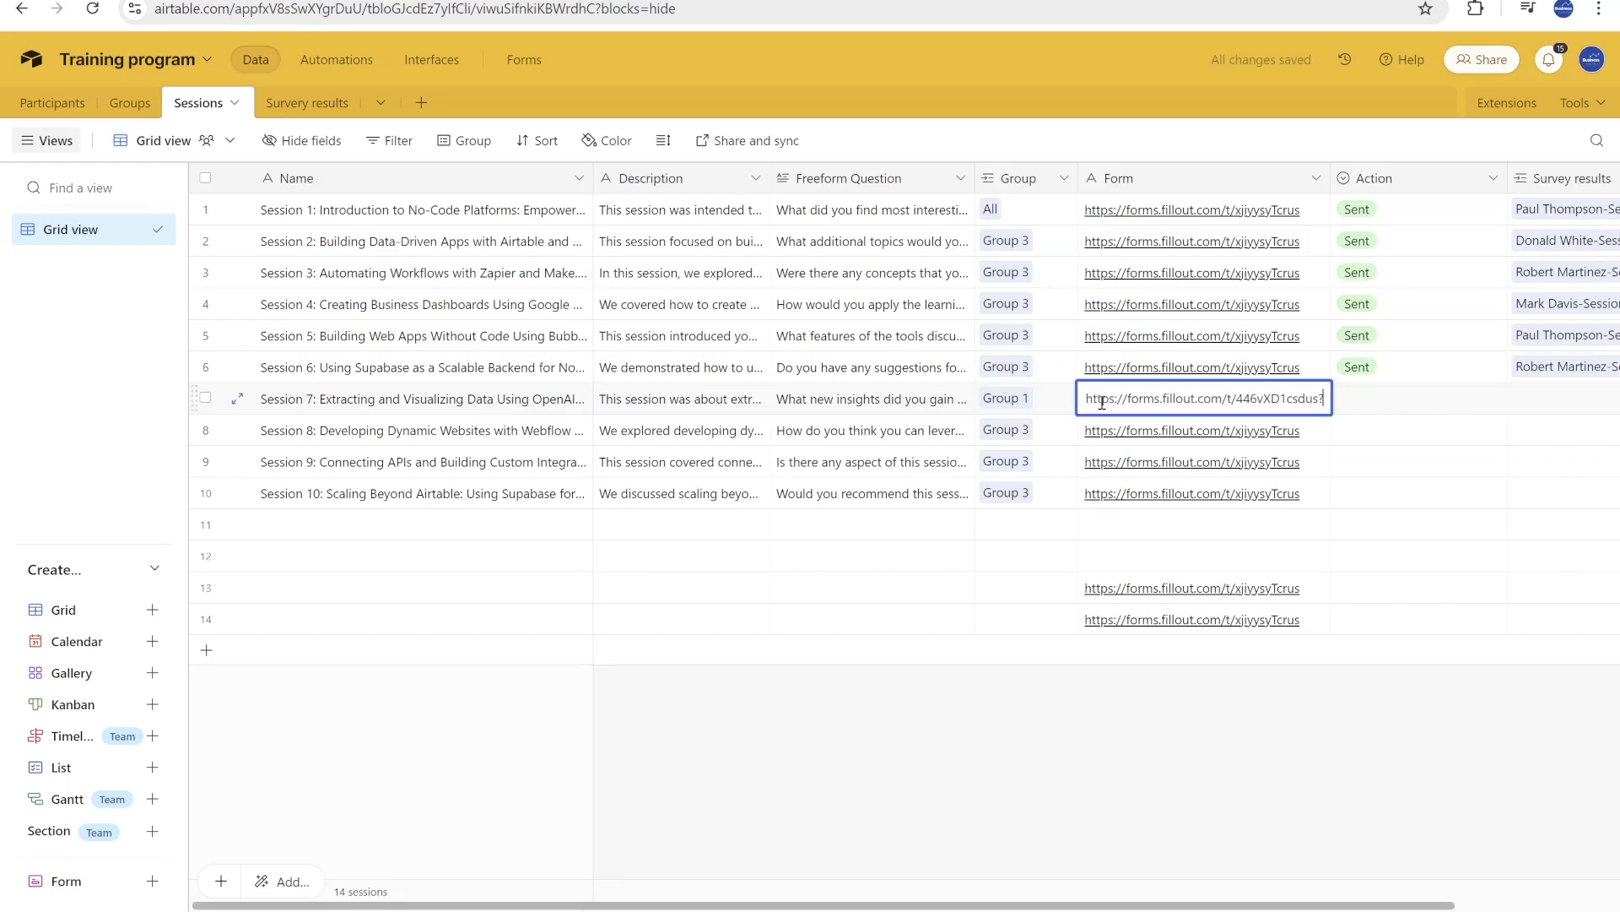
key(BackSpace)
key(Return)
- Check Session 7's form link works and fill it down into Session 8
key(Up)
key(ctrl+c)
click(1245, 402)
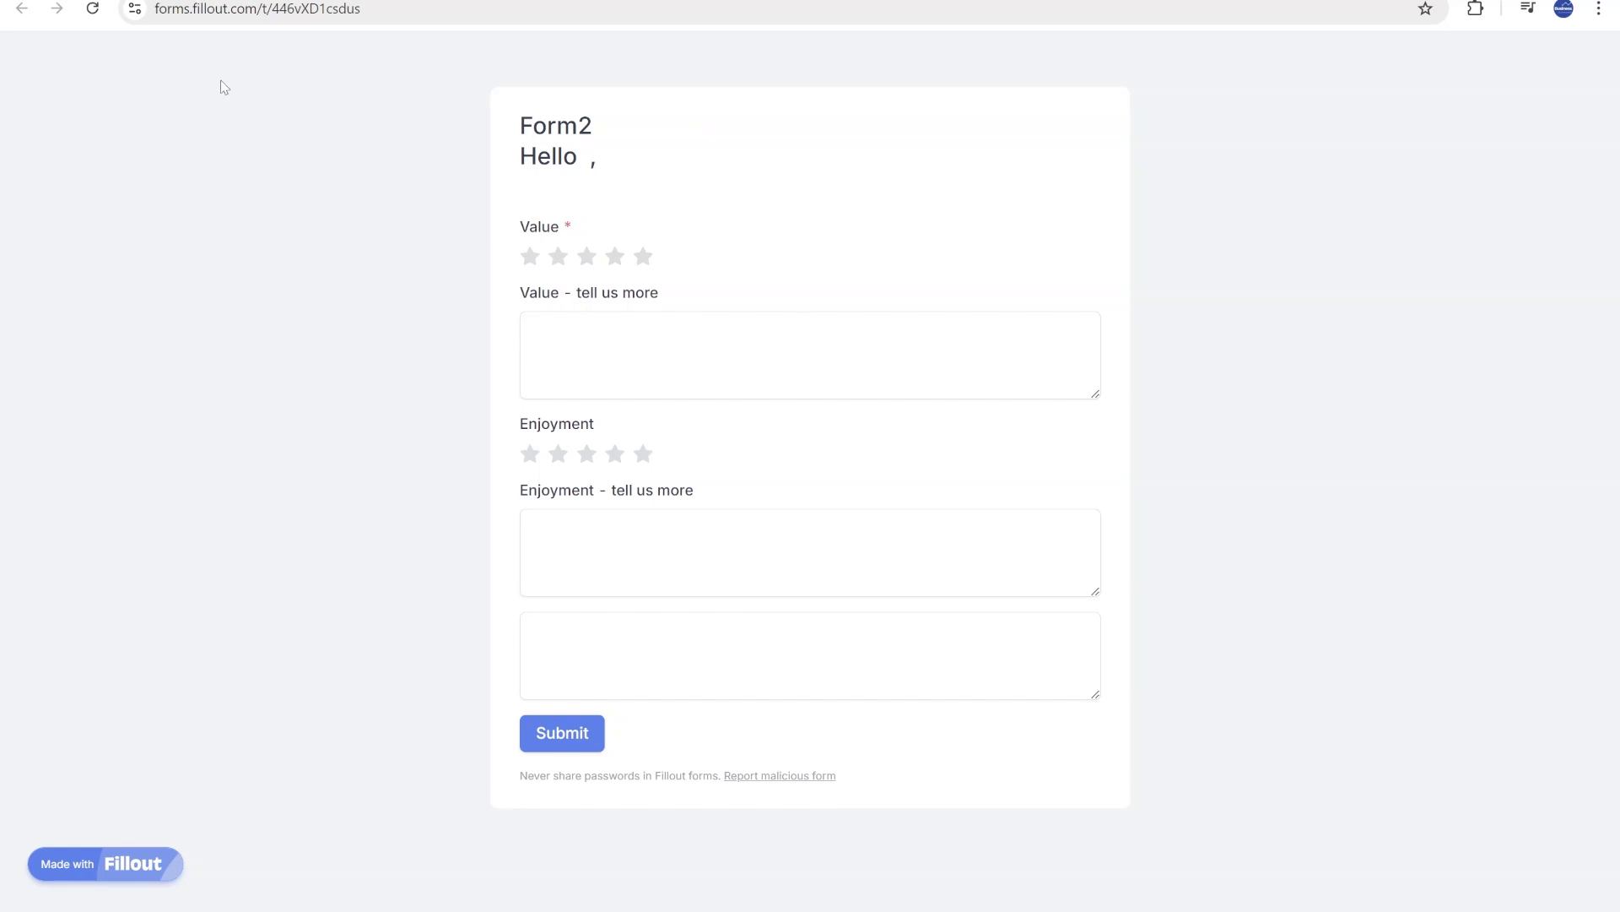
key(ctrl+w)
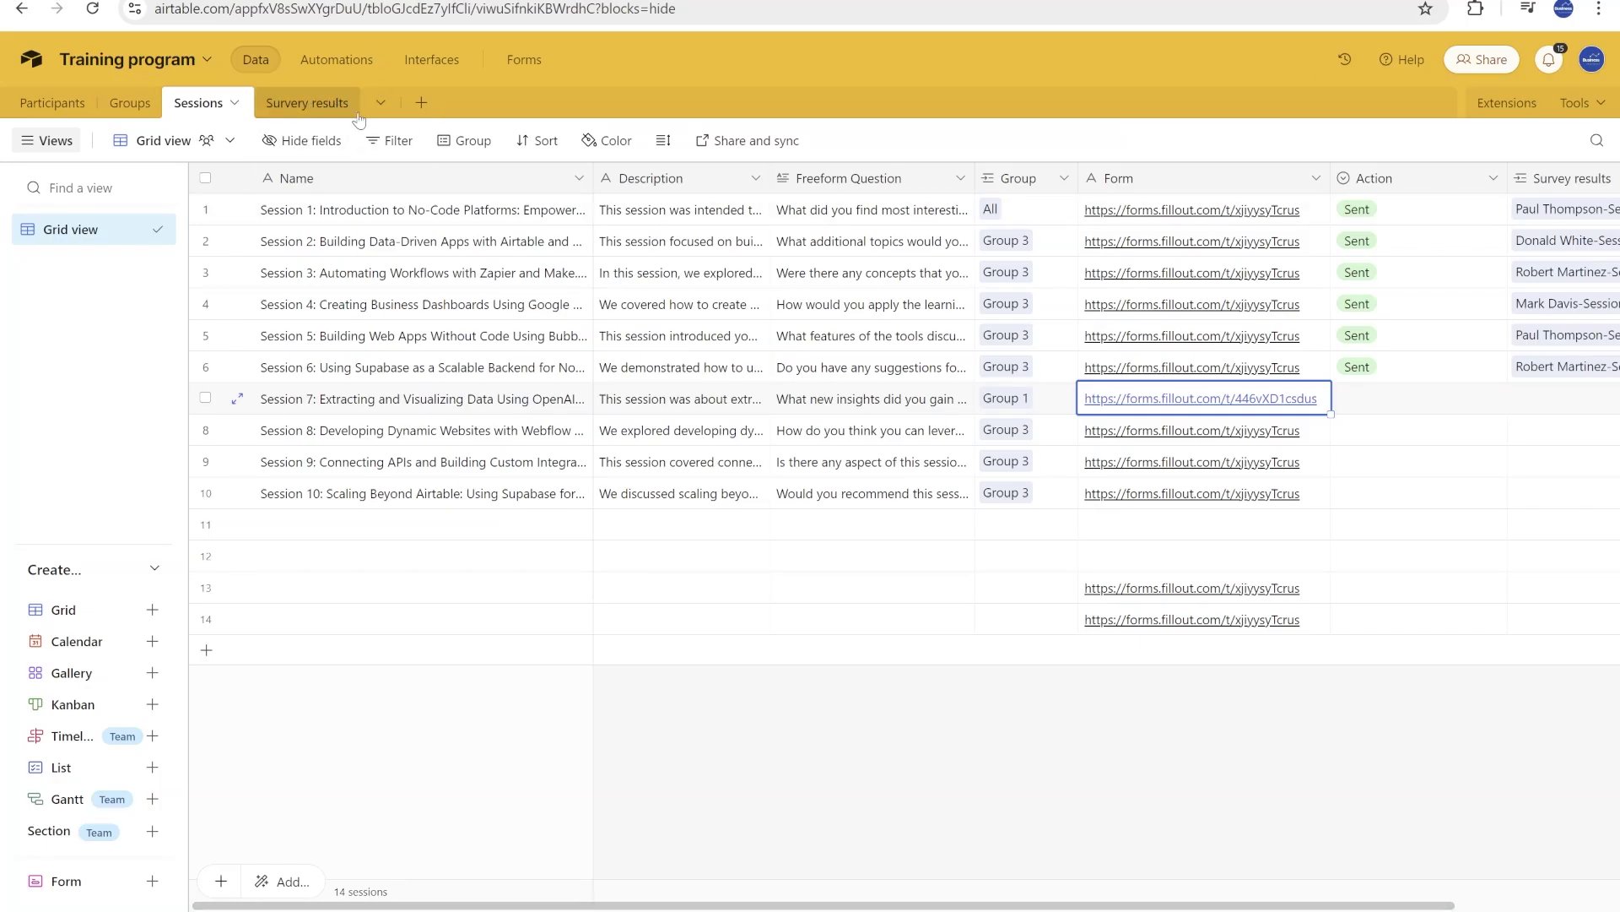
drag(1330, 414, 1328, 431)
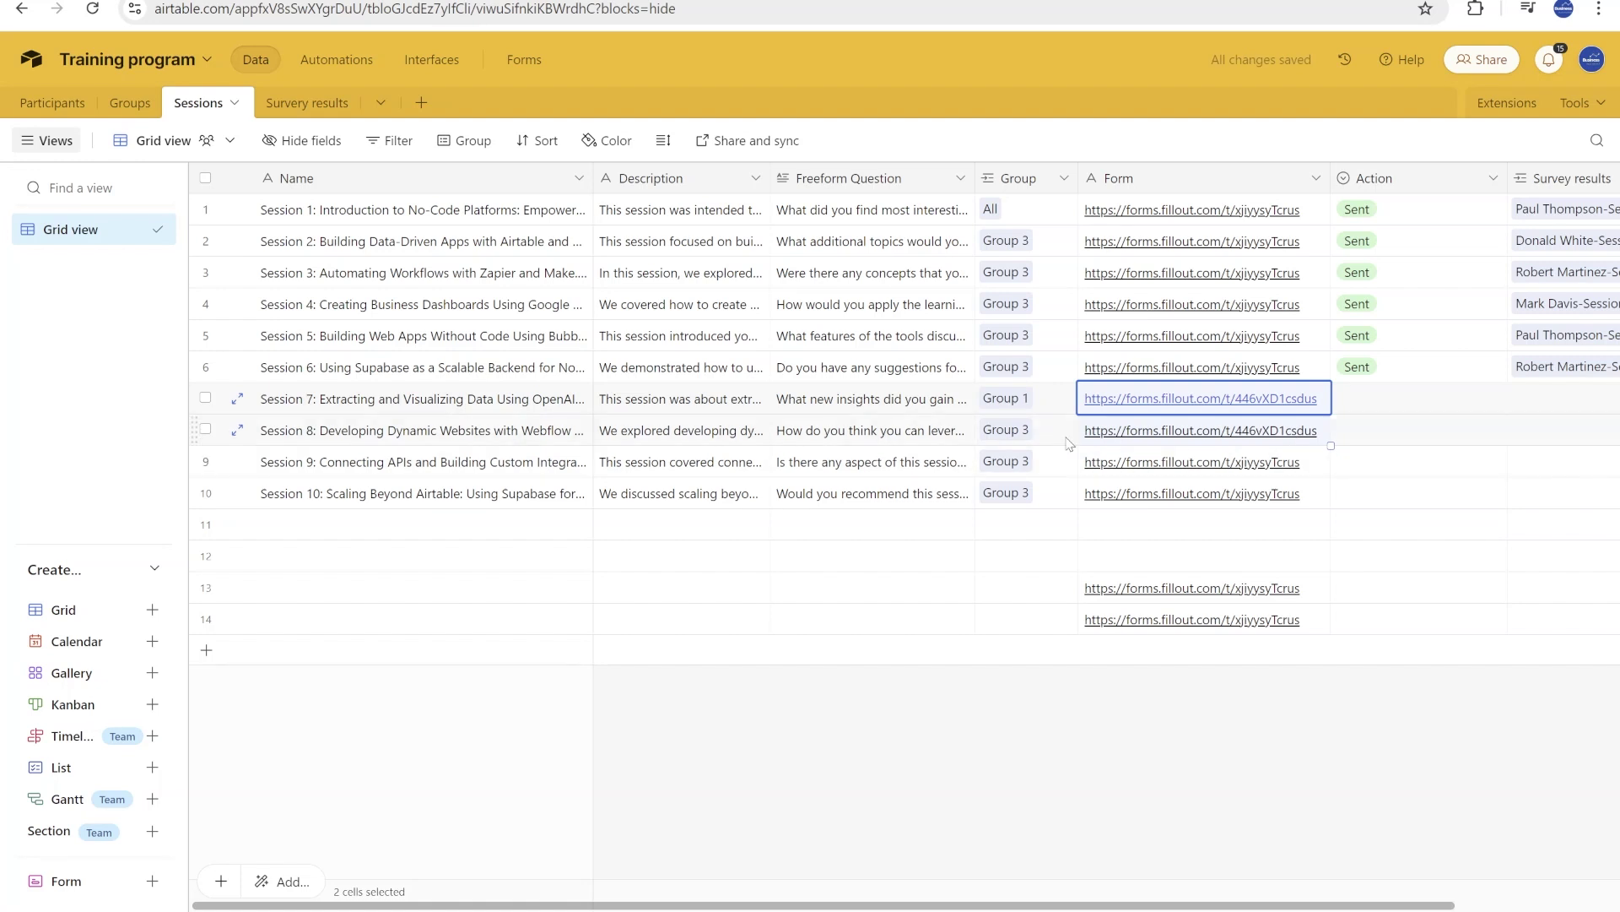
- Set Session 8's Action to 'Send survery'
key(Right)
key(Return)
click(1434, 500)
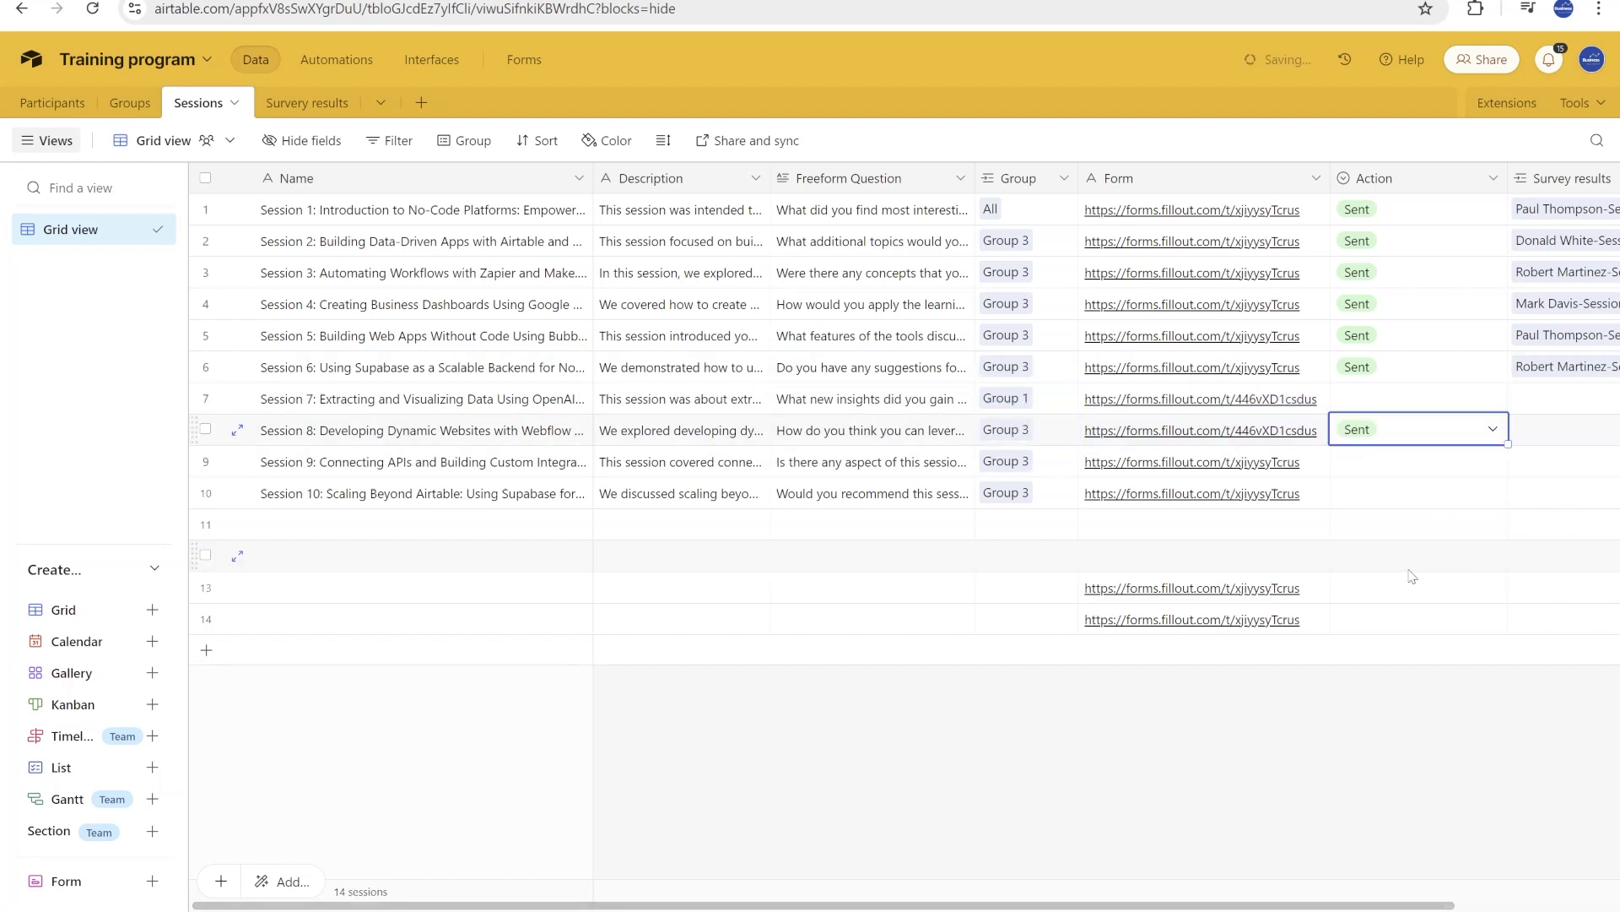
key(Return)
click(1376, 528)
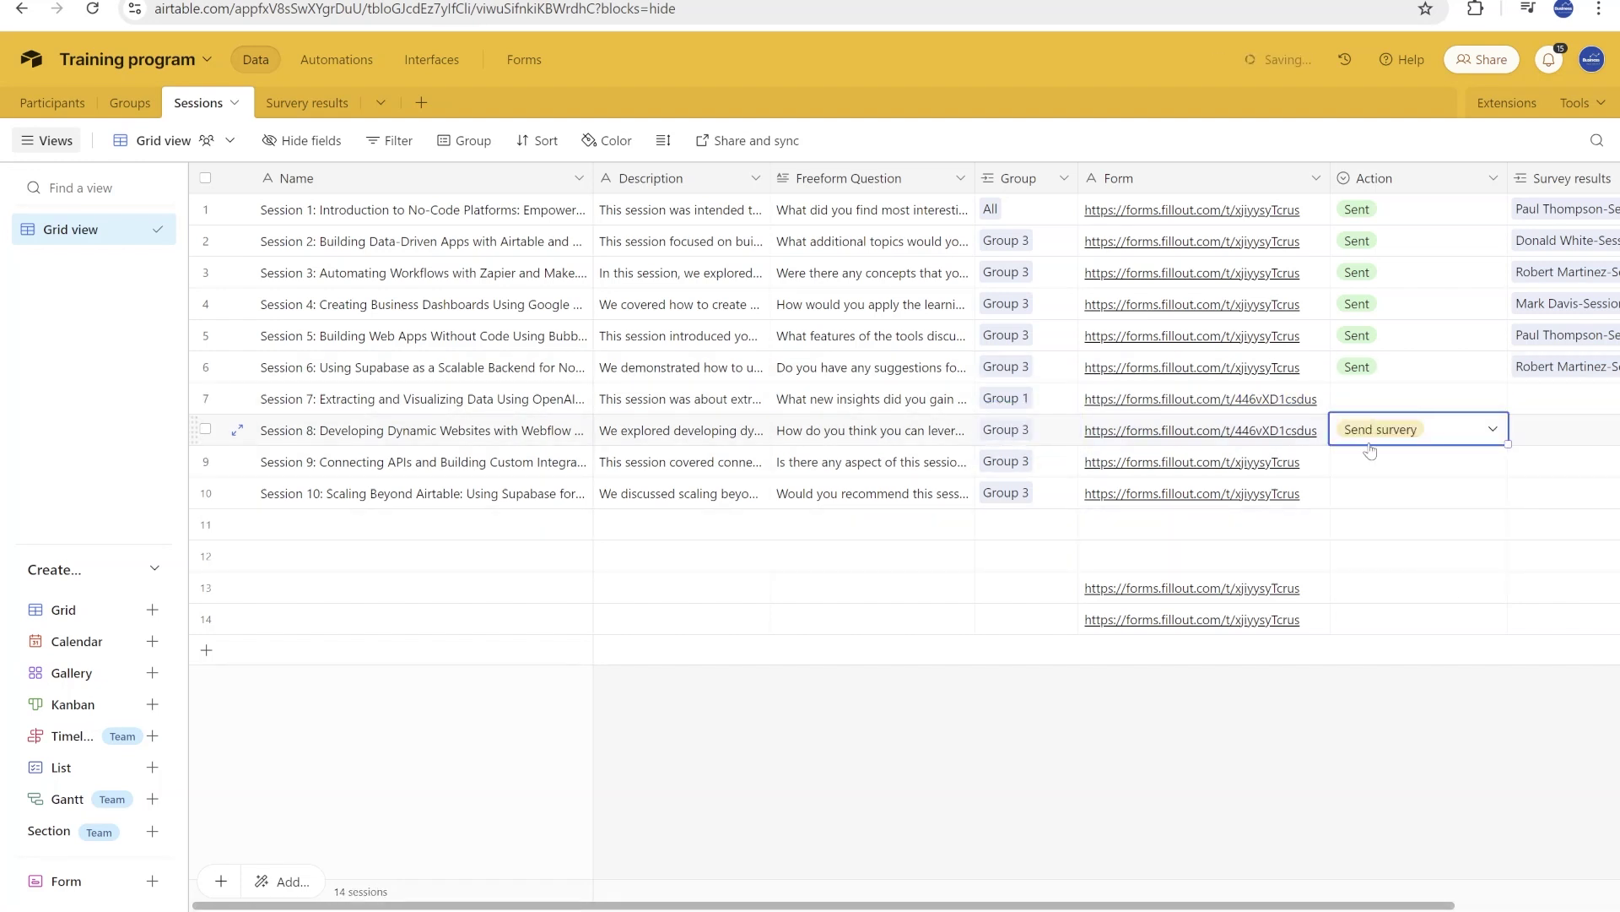
key(Right)
click(307, 102)
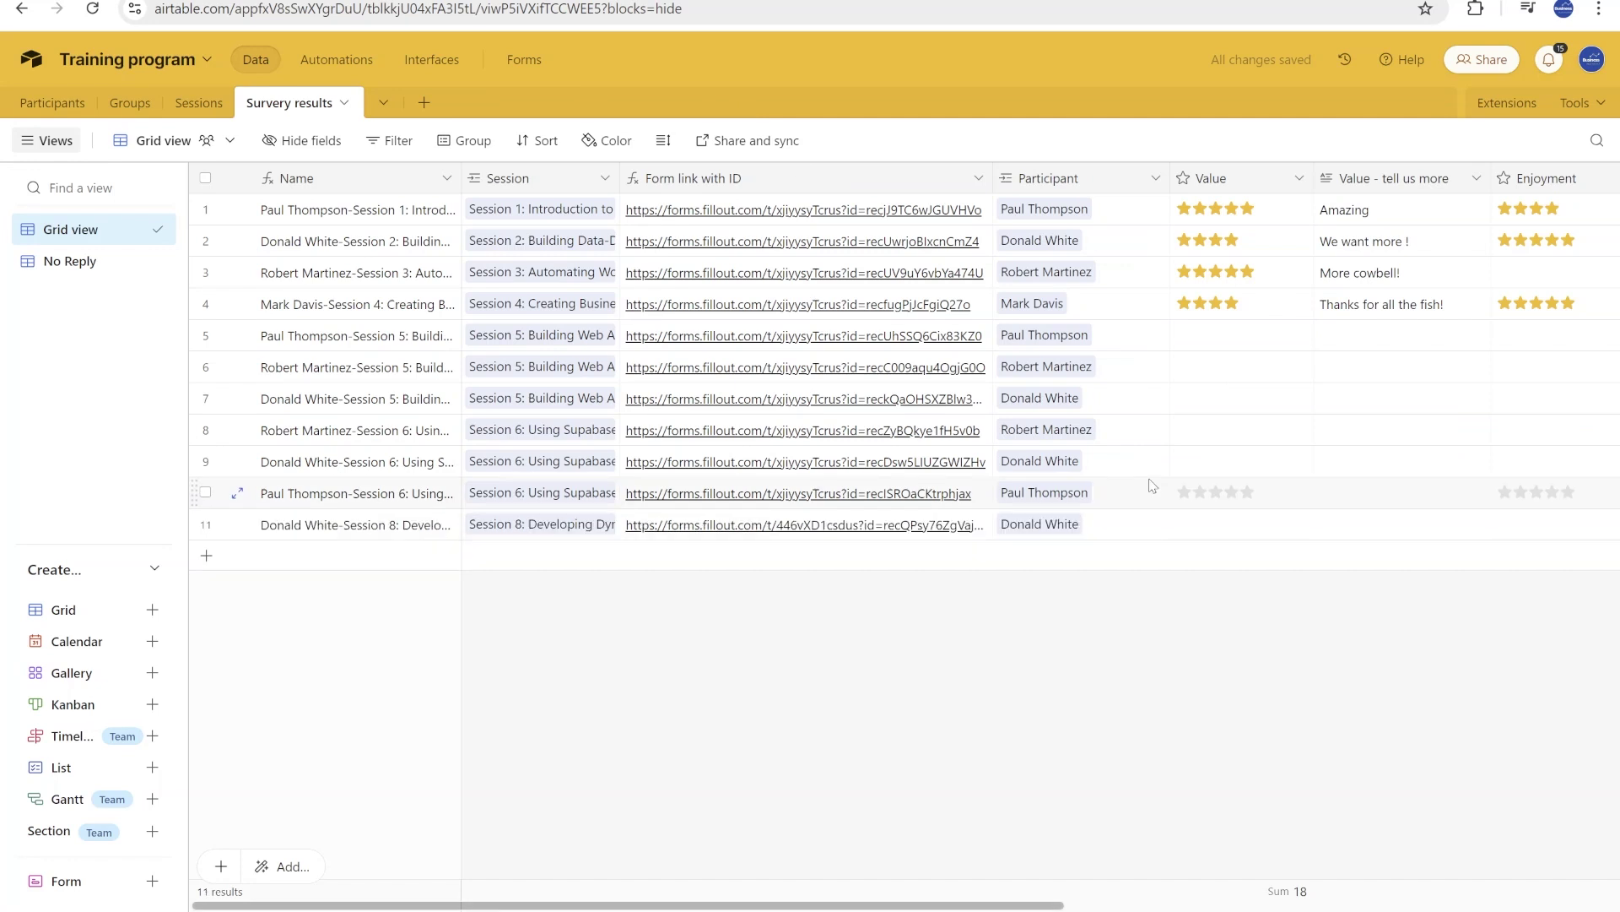
- Open row 13's form and submit it with 3-star Value, 4-star Enjoyment and freeform answer 'Gr'
click(768, 587)
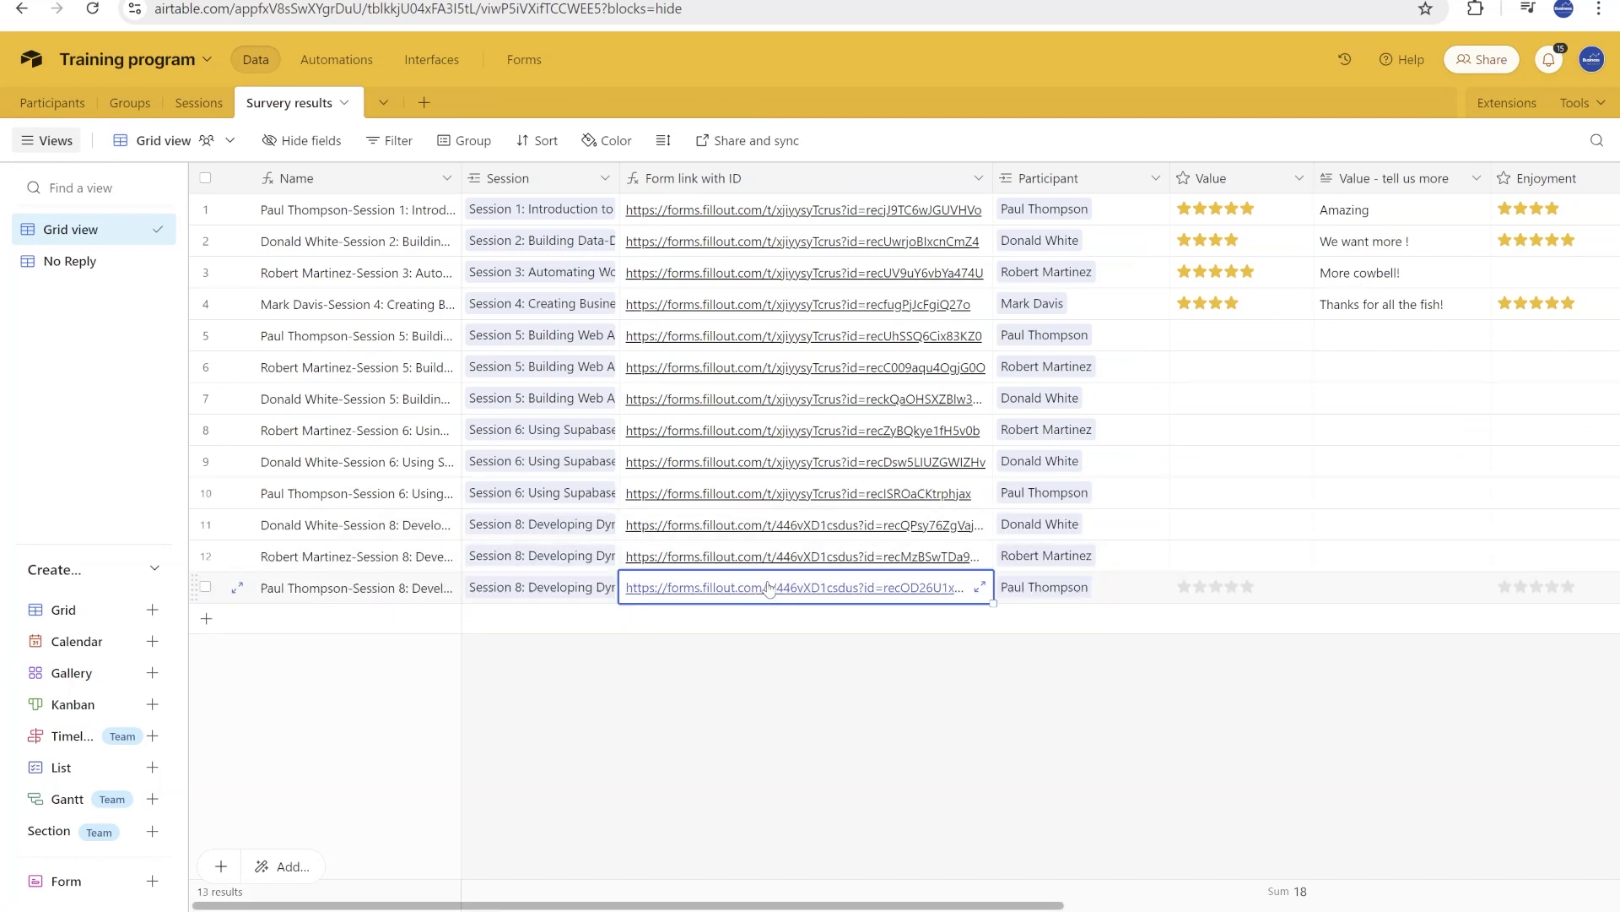
click(768, 588)
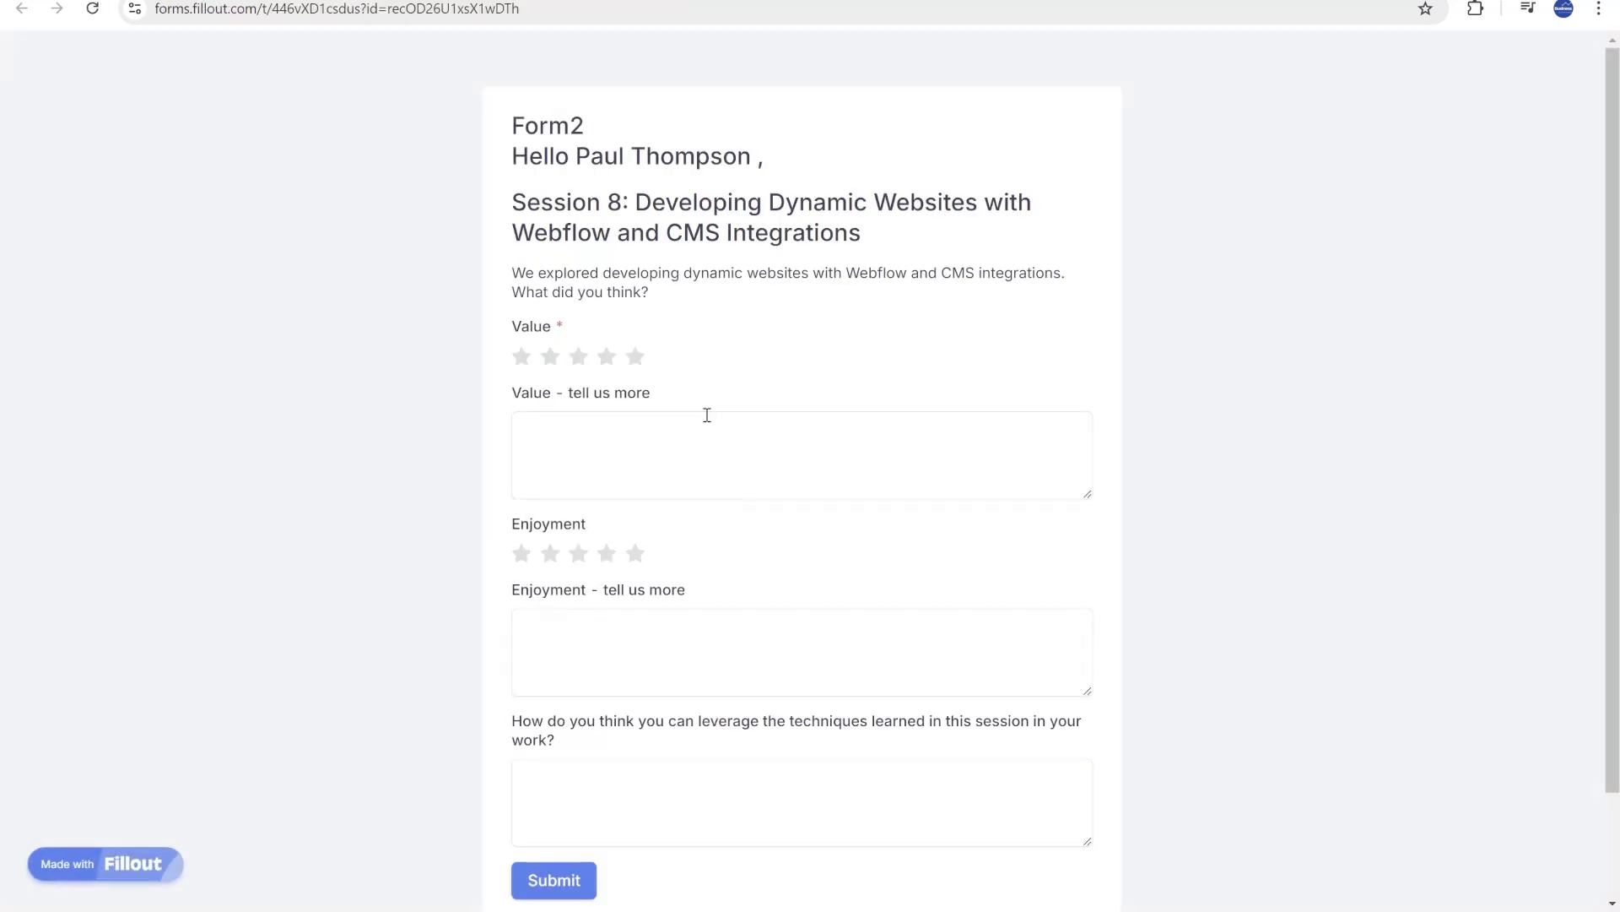
click(578, 356)
click(623, 563)
scroll(622, 641, down, 2)
click(630, 678)
text(Gr)
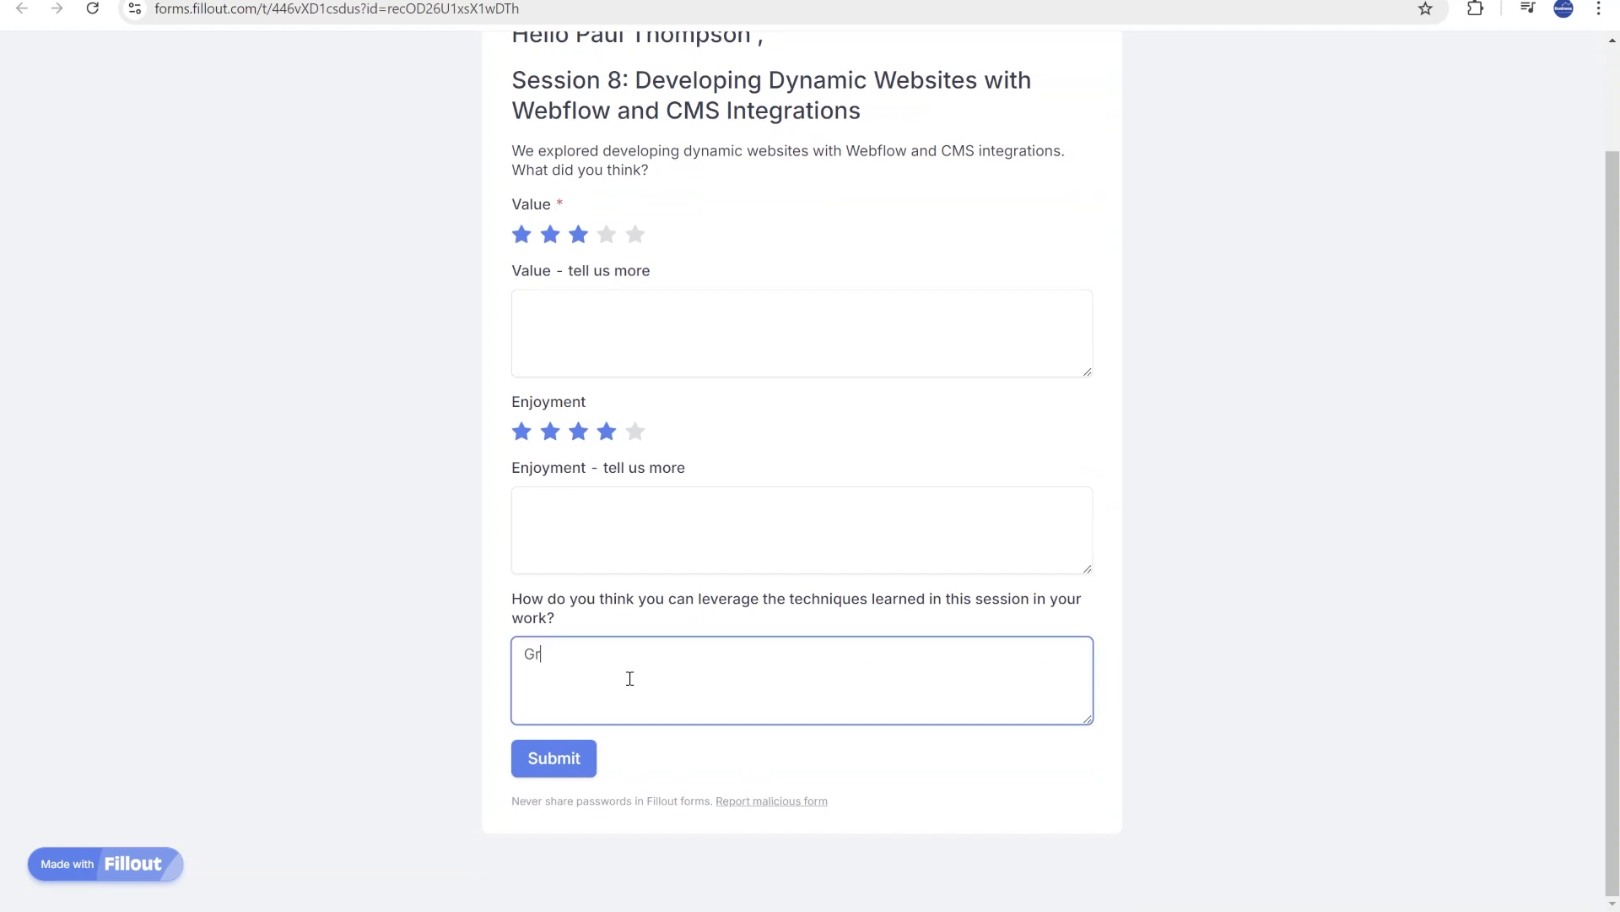
click(591, 763)
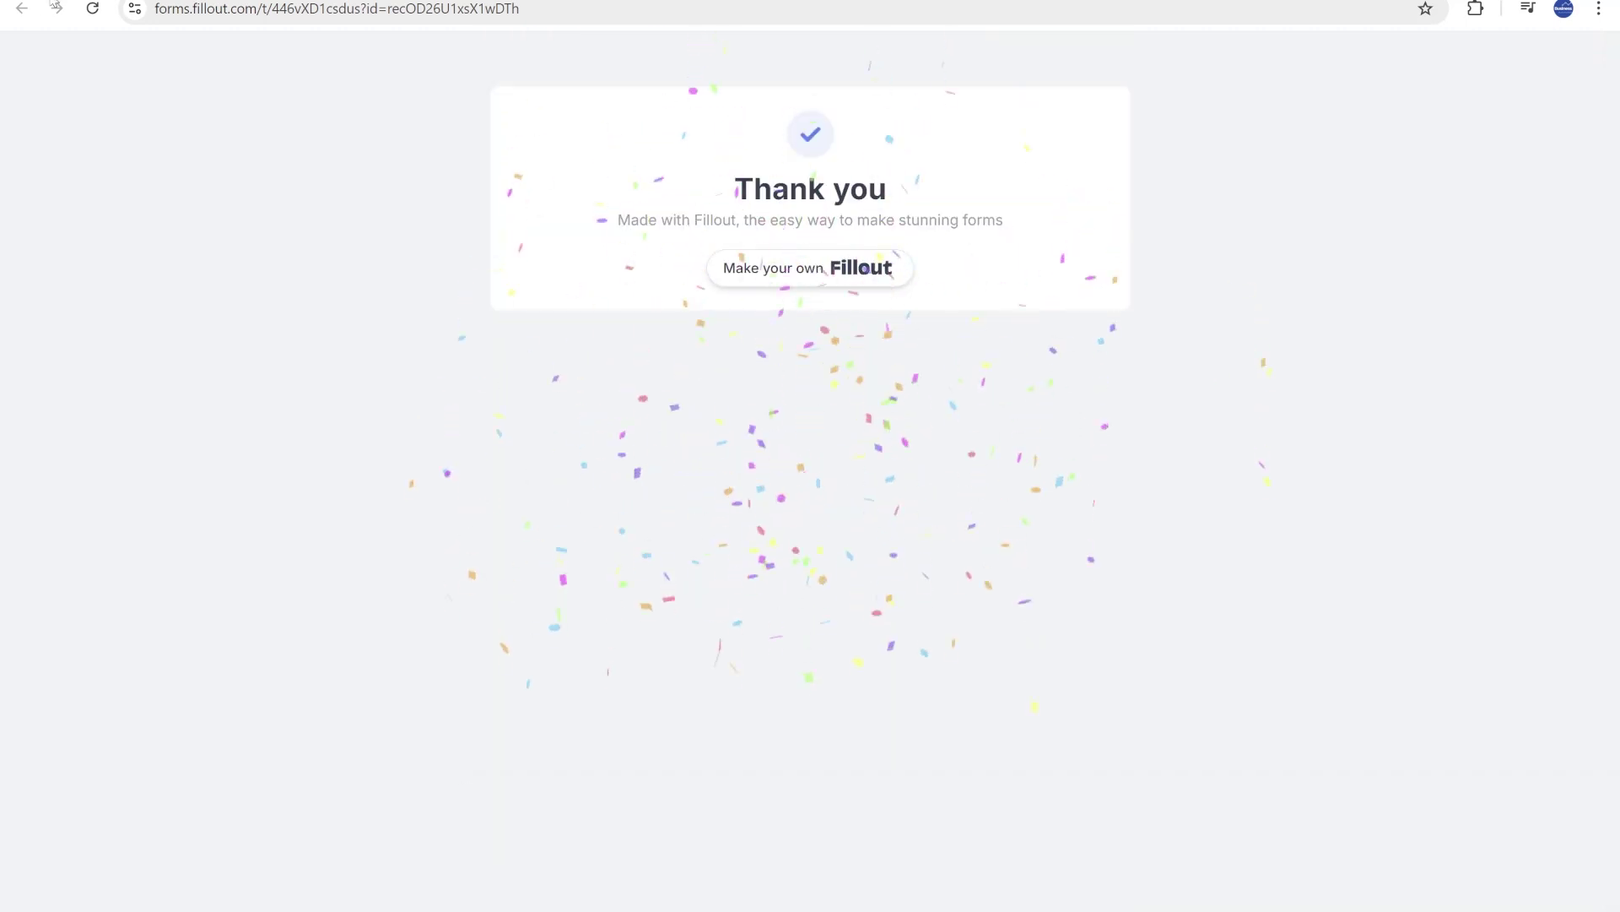
key(ctrl+w)
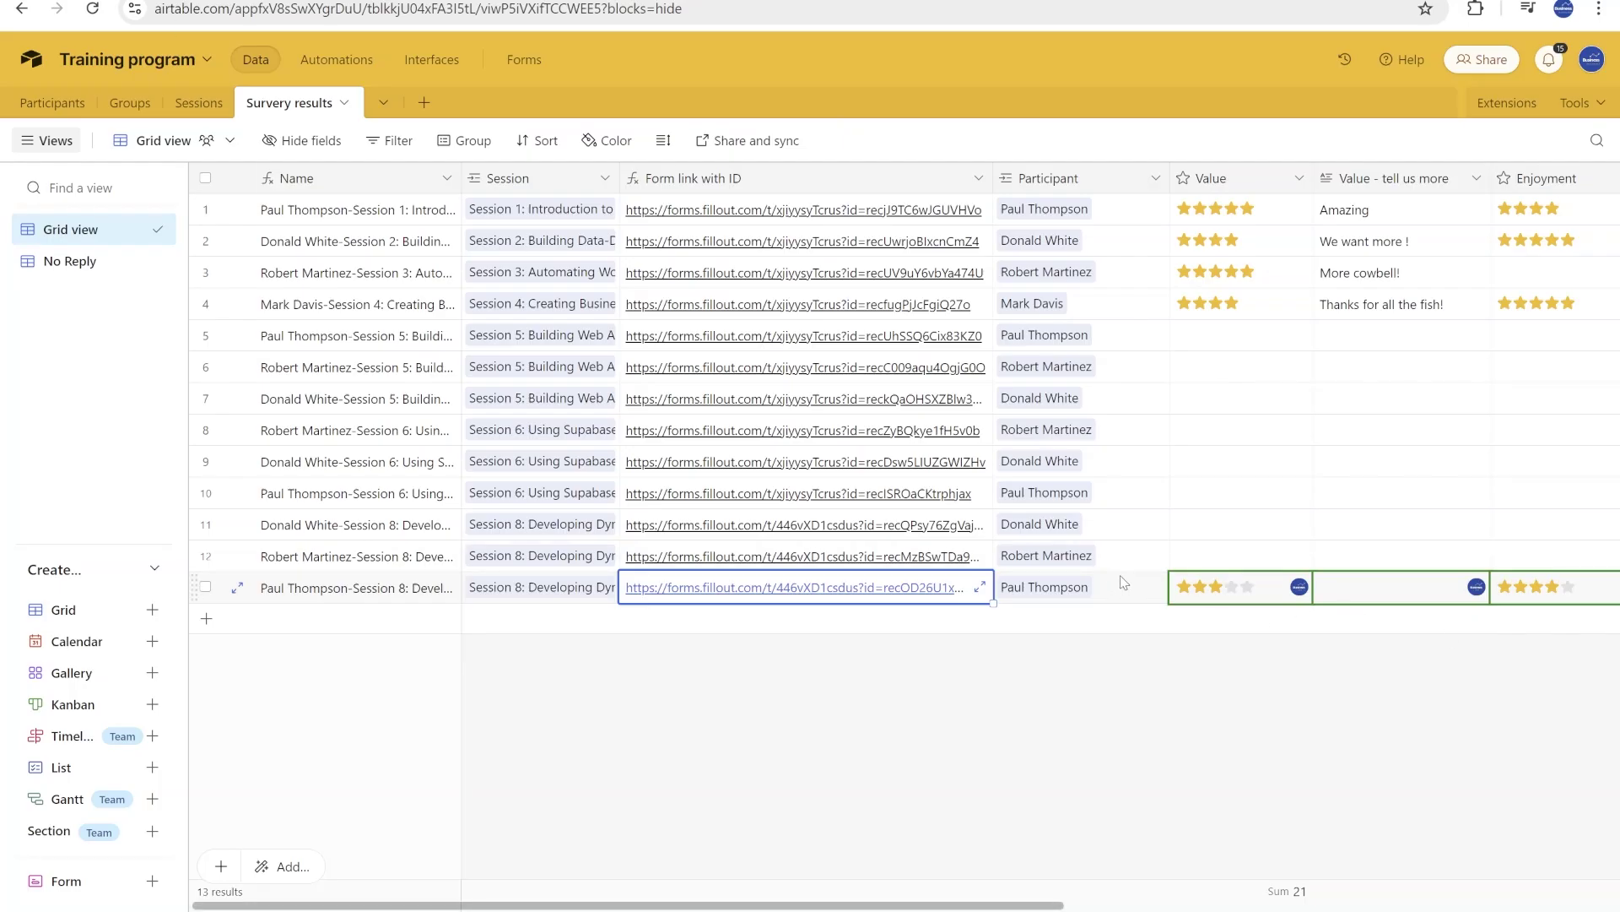
click(1384, 584)
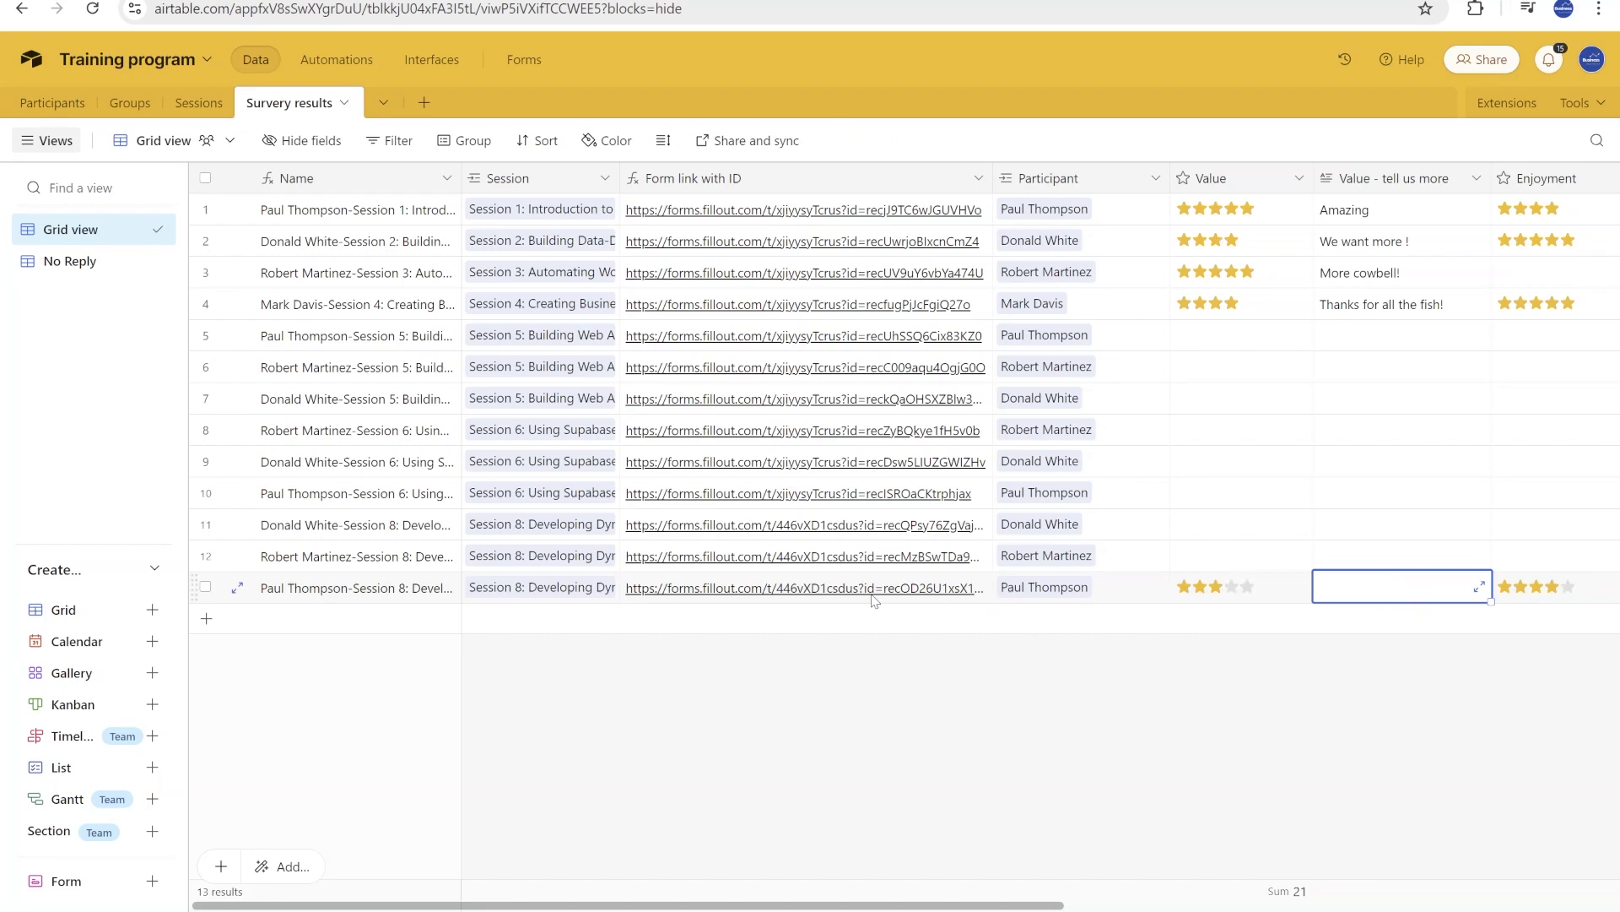
click(815, 597)
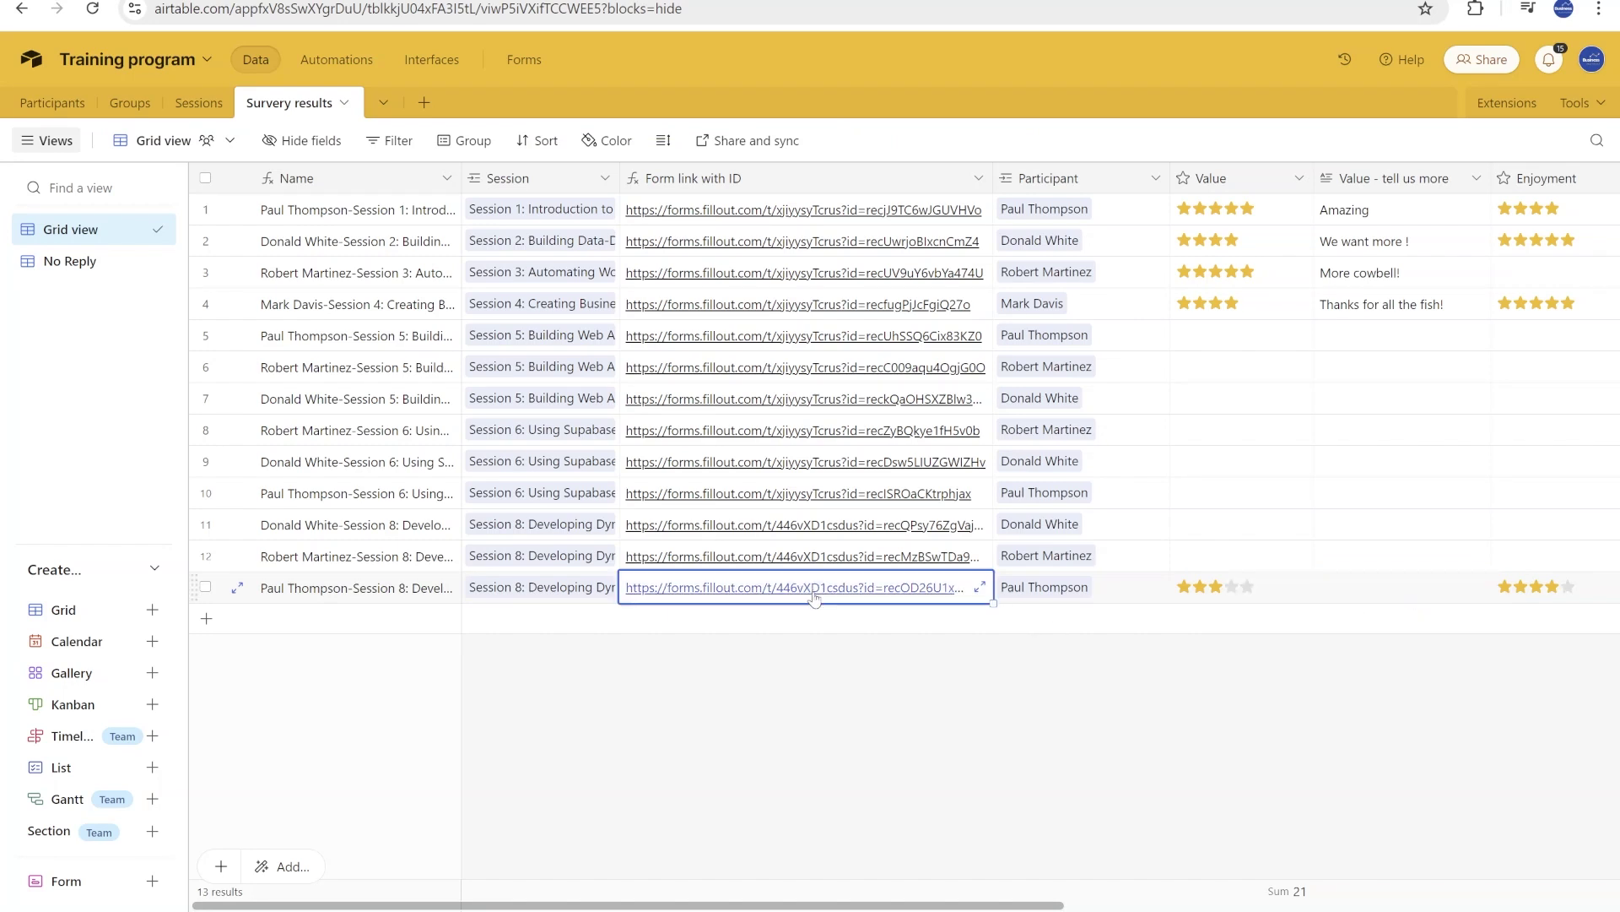
click(821, 588)
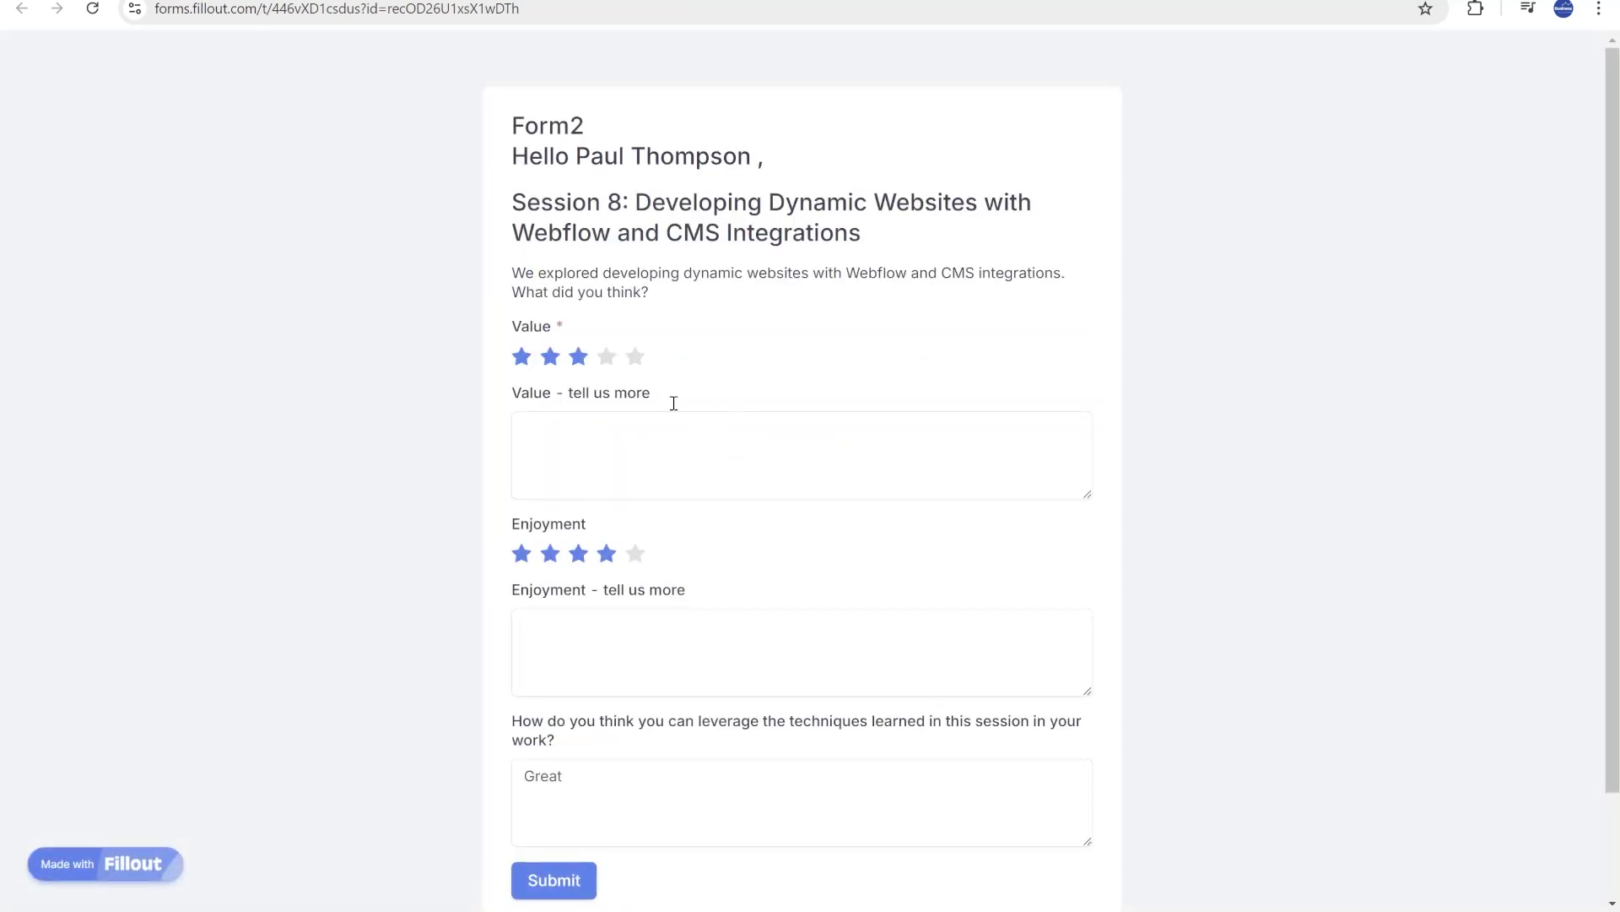
scroll(624, 540, down, 2)
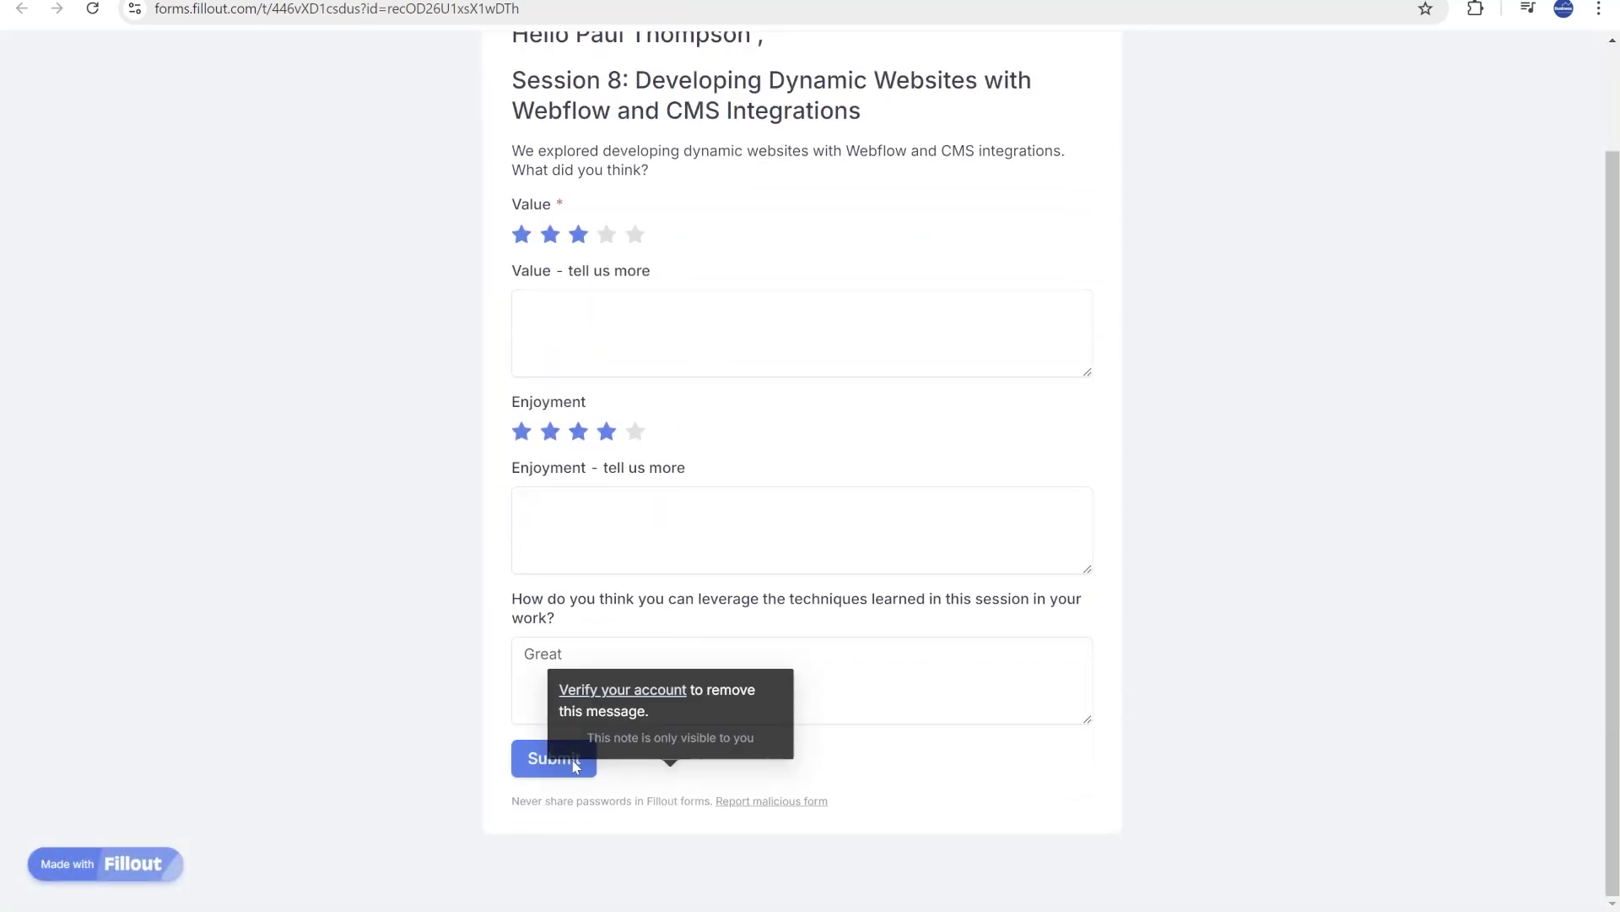
scroll(937, 696, up, 2)
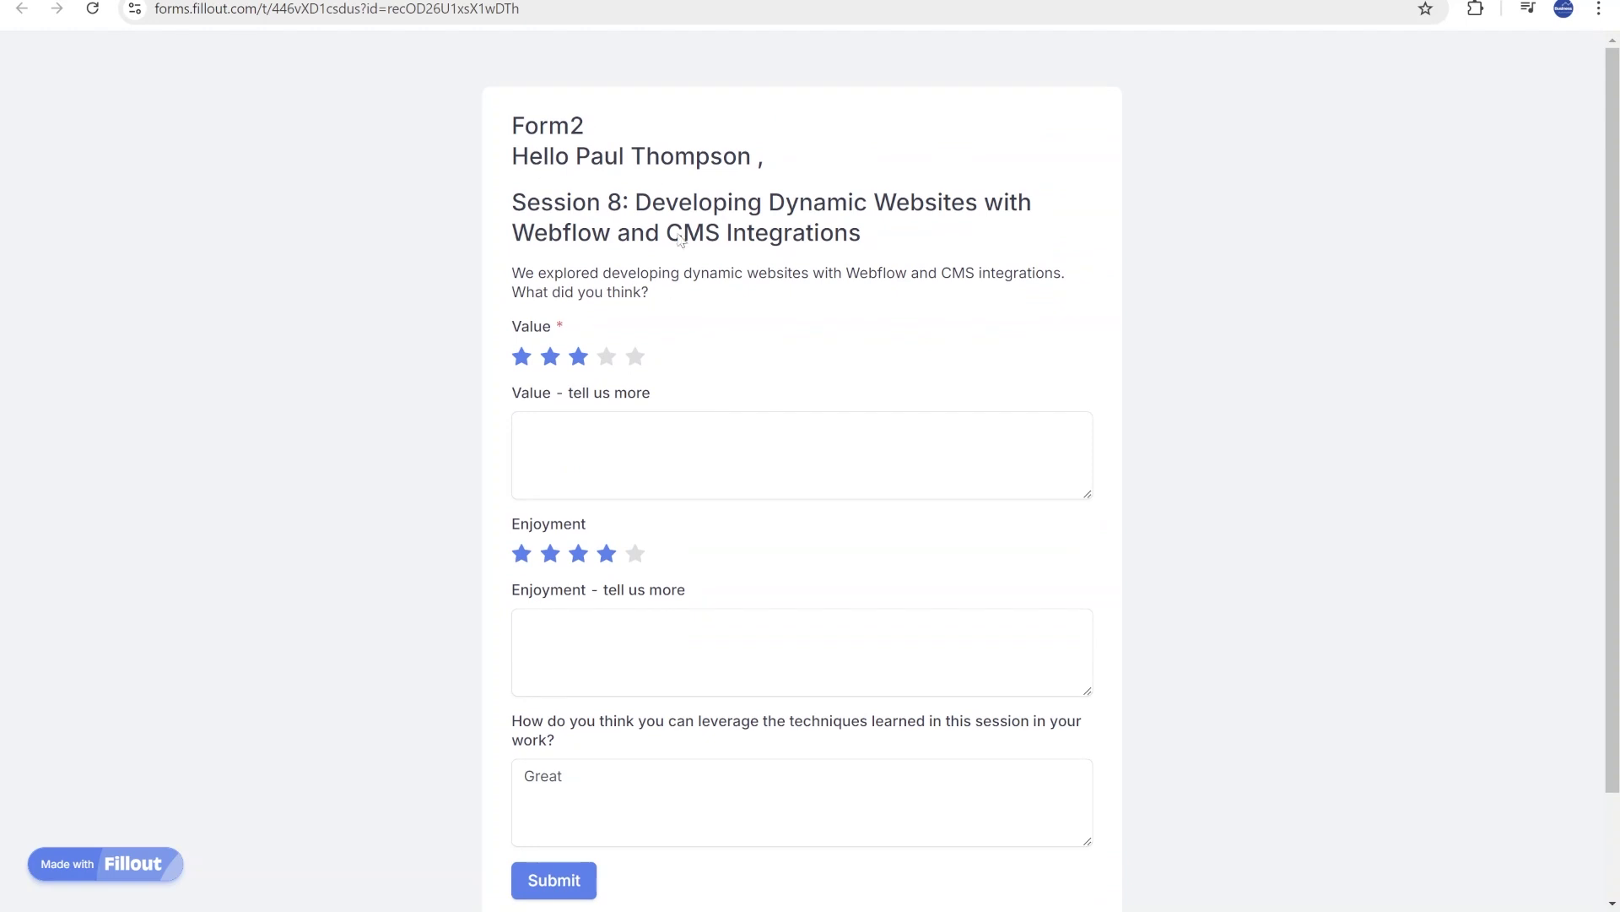
click(656, 449)
scroll(650, 675, down, 2)
key(ctrl+Tab)
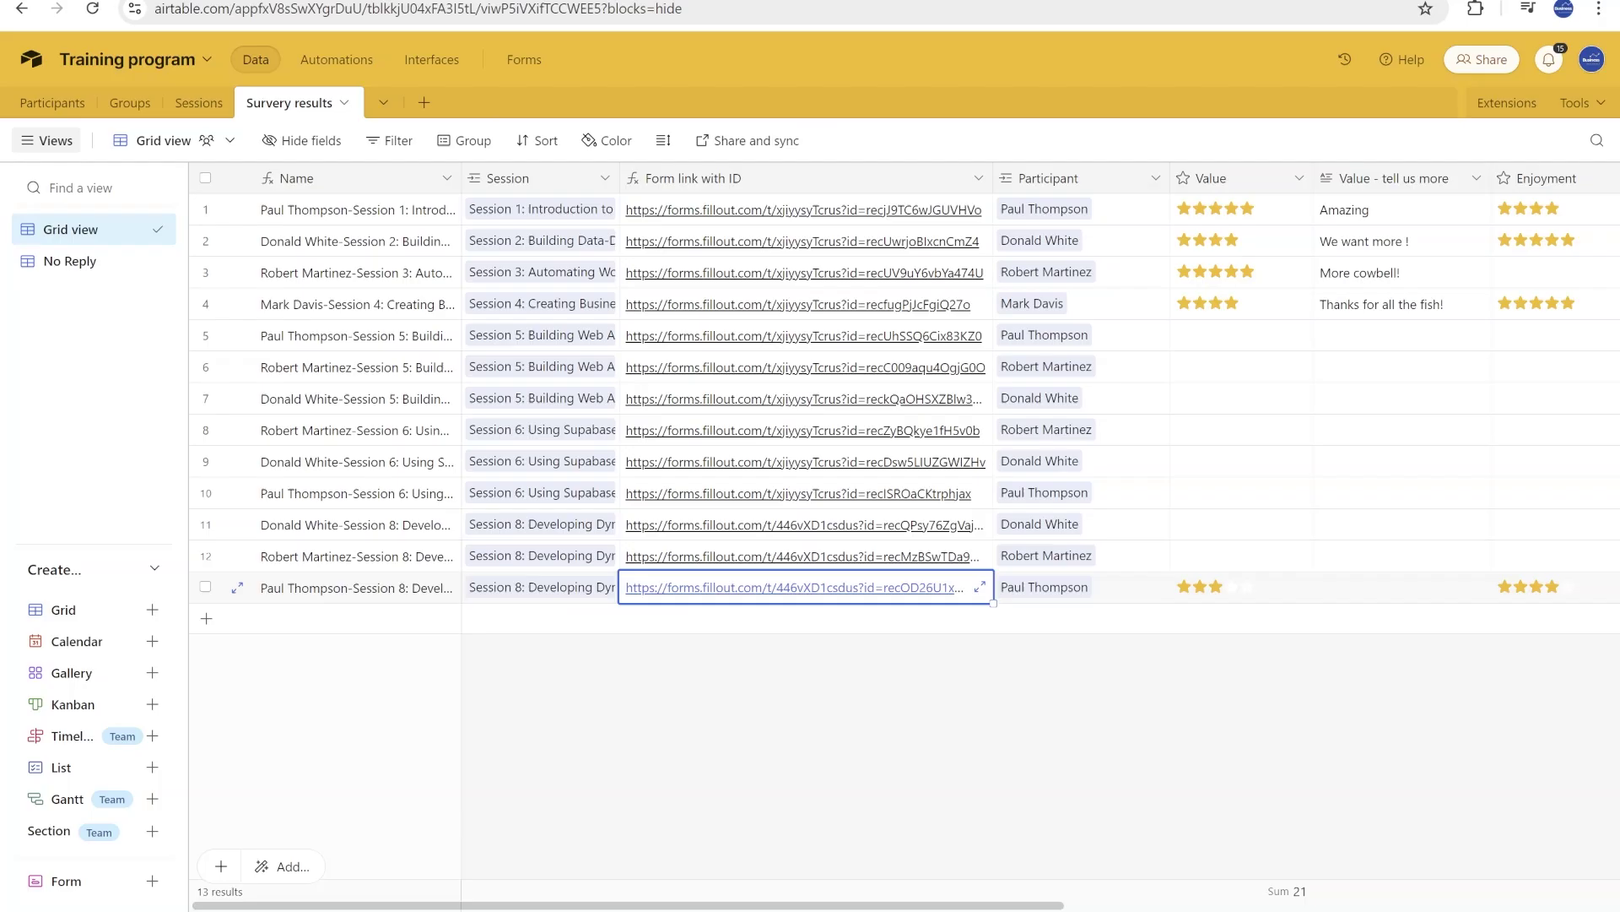
- Switch Survery results to the No Reply view and scroll across its eight unanswered rows
click(1294, 564)
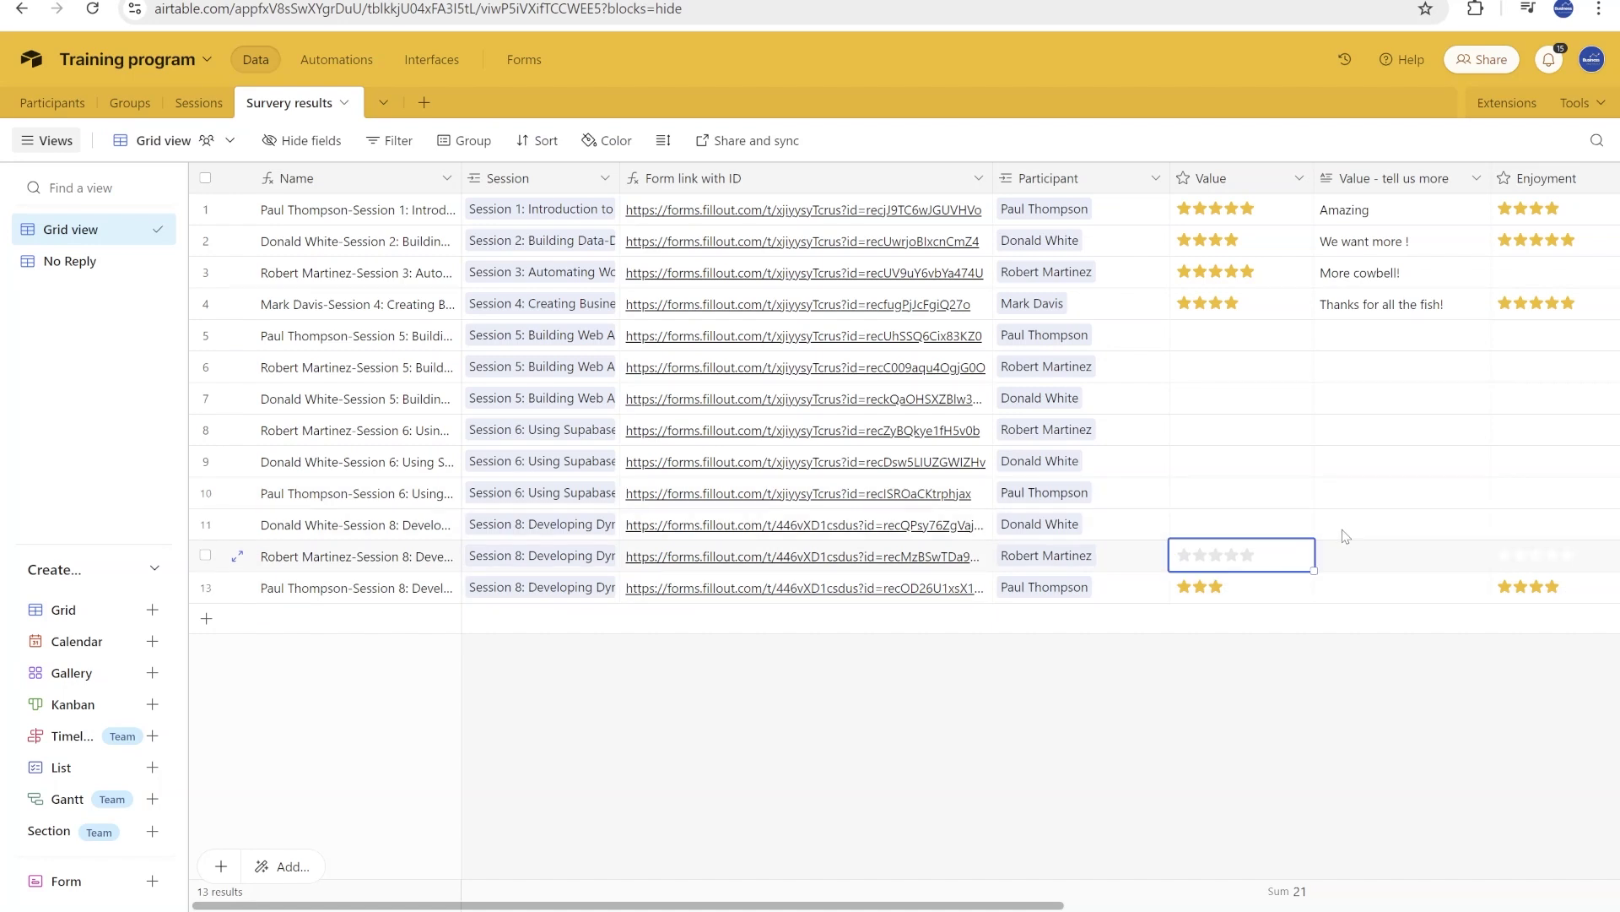
click(94, 264)
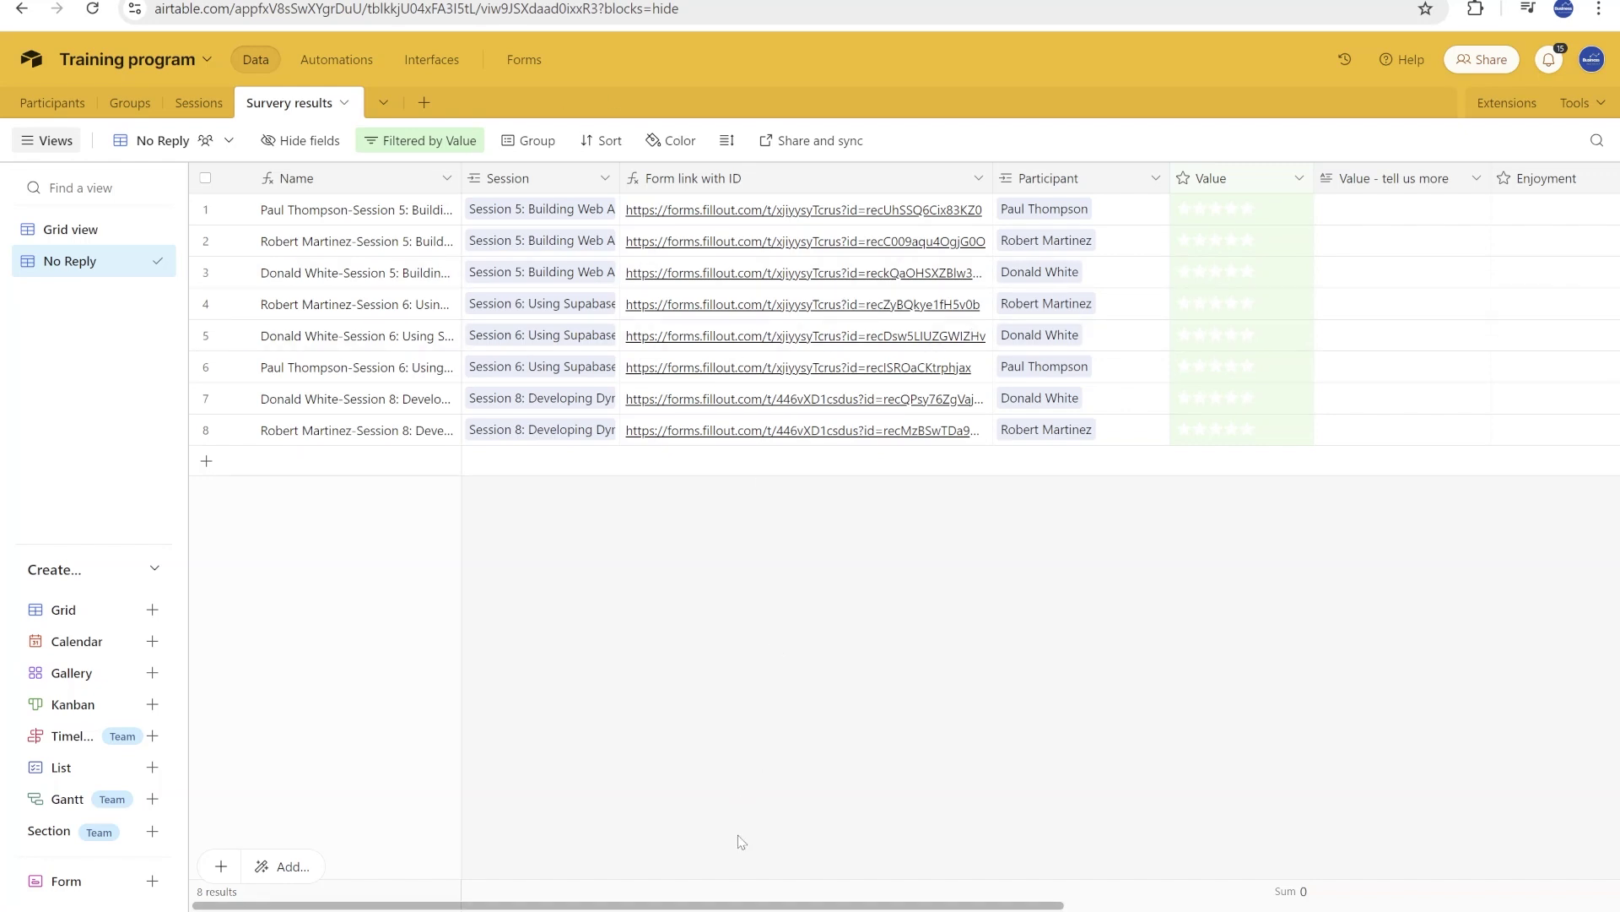
drag(827, 906, 1371, 904)
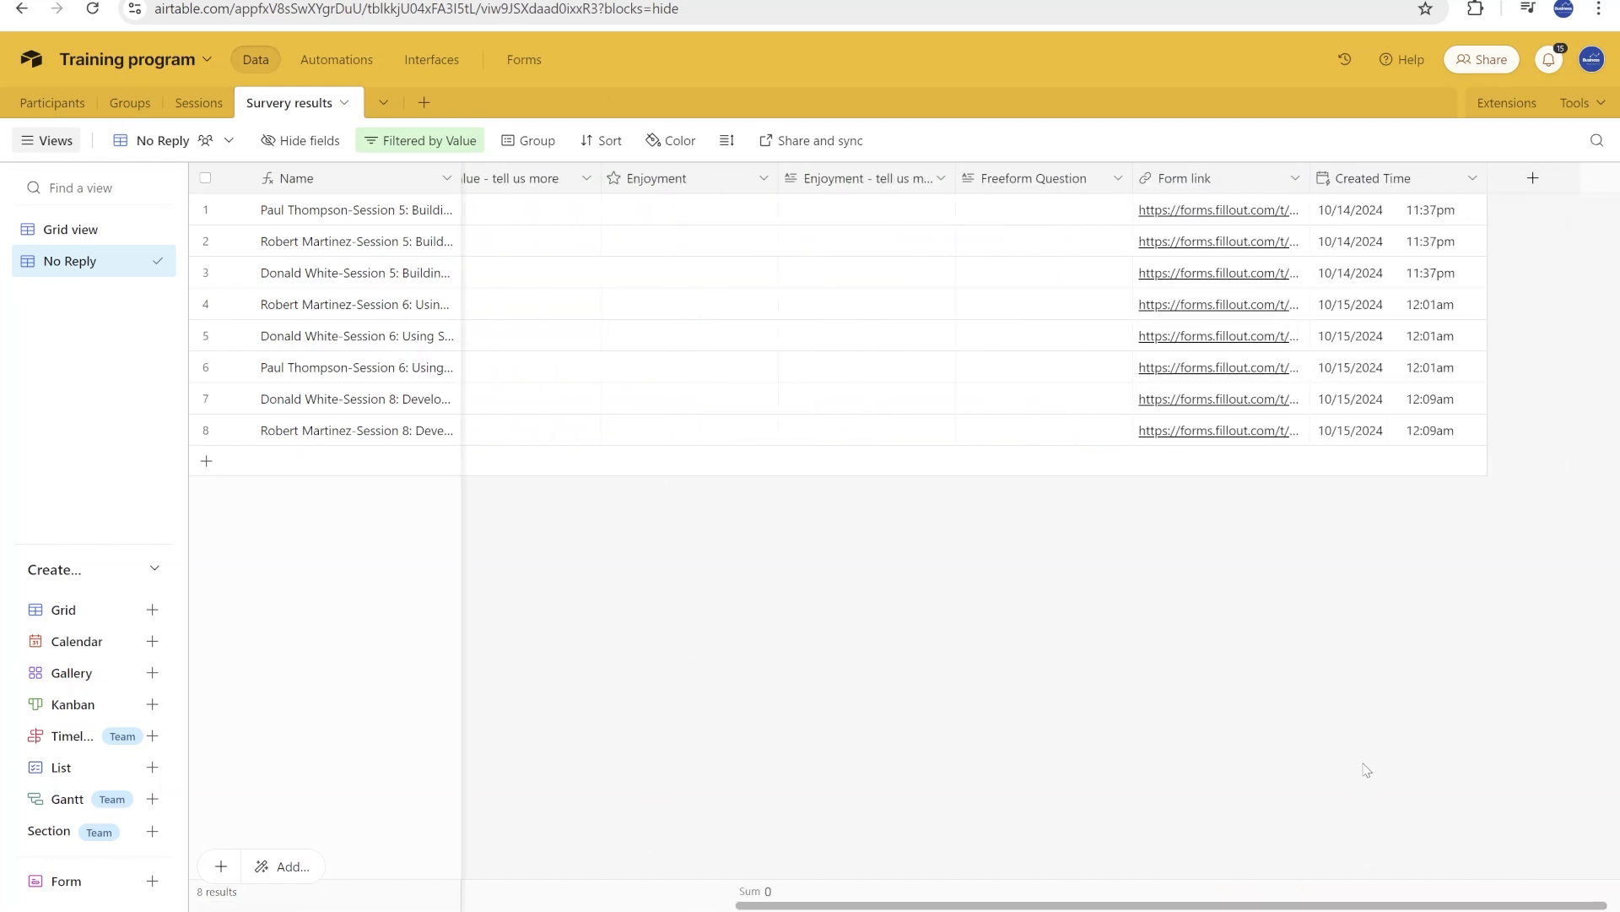